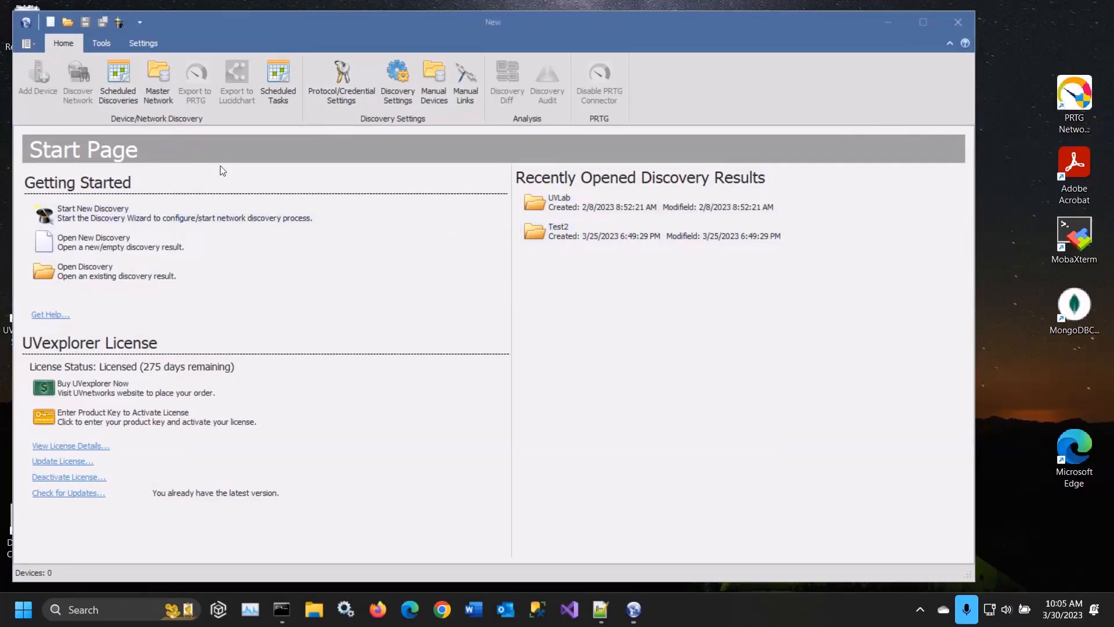
Open the saved manual discovery result UVLab_2.
click(67, 21)
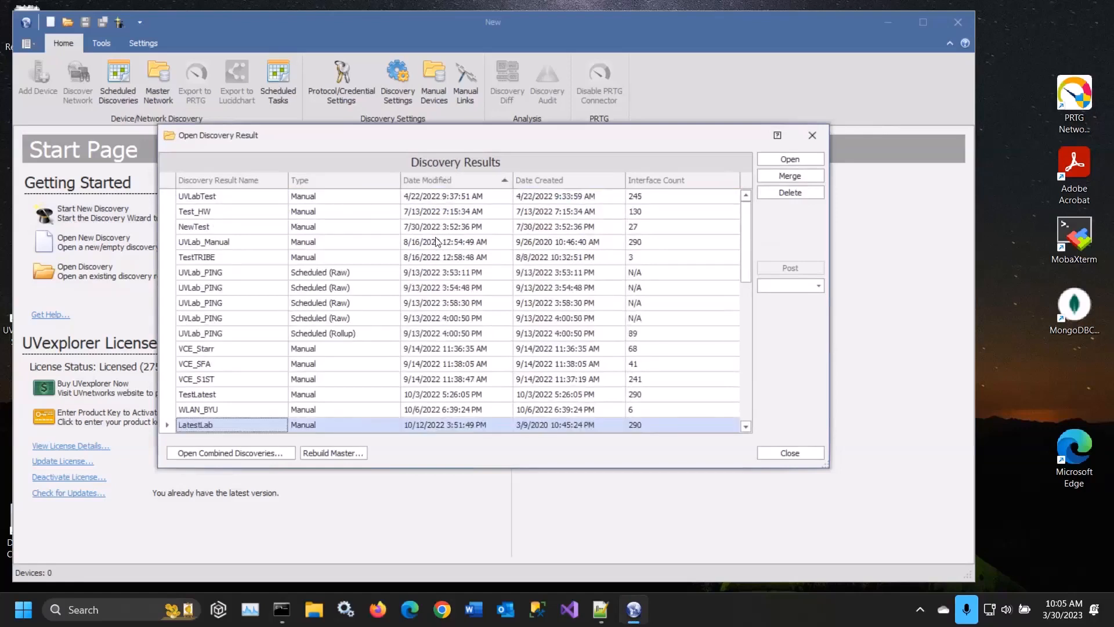
scroll(458, 289, down, 10)
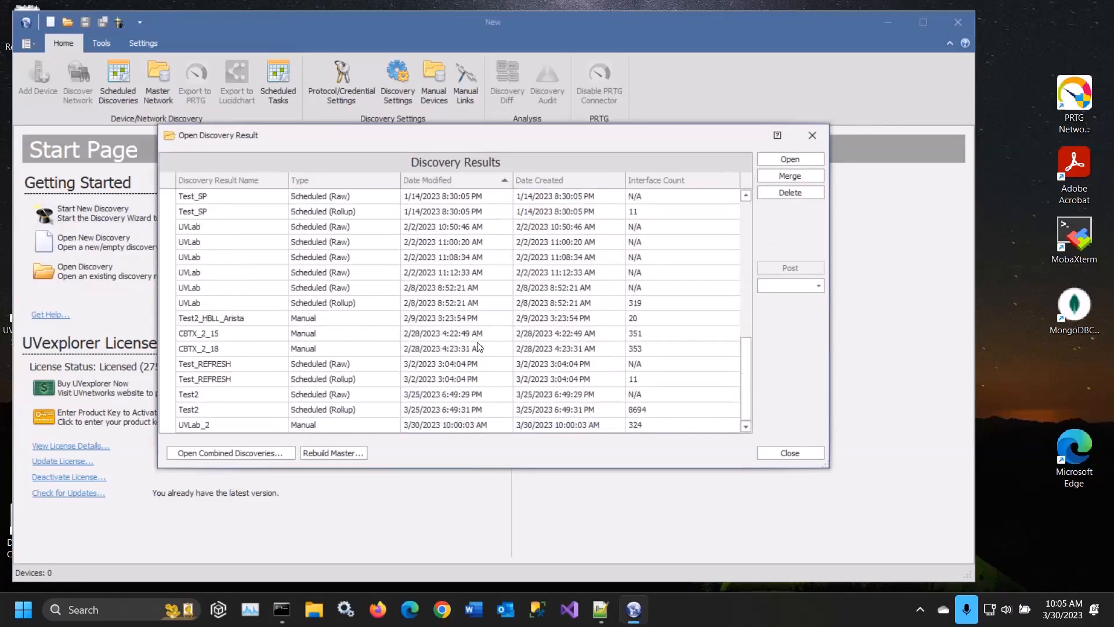
click(339, 424)
click(791, 160)
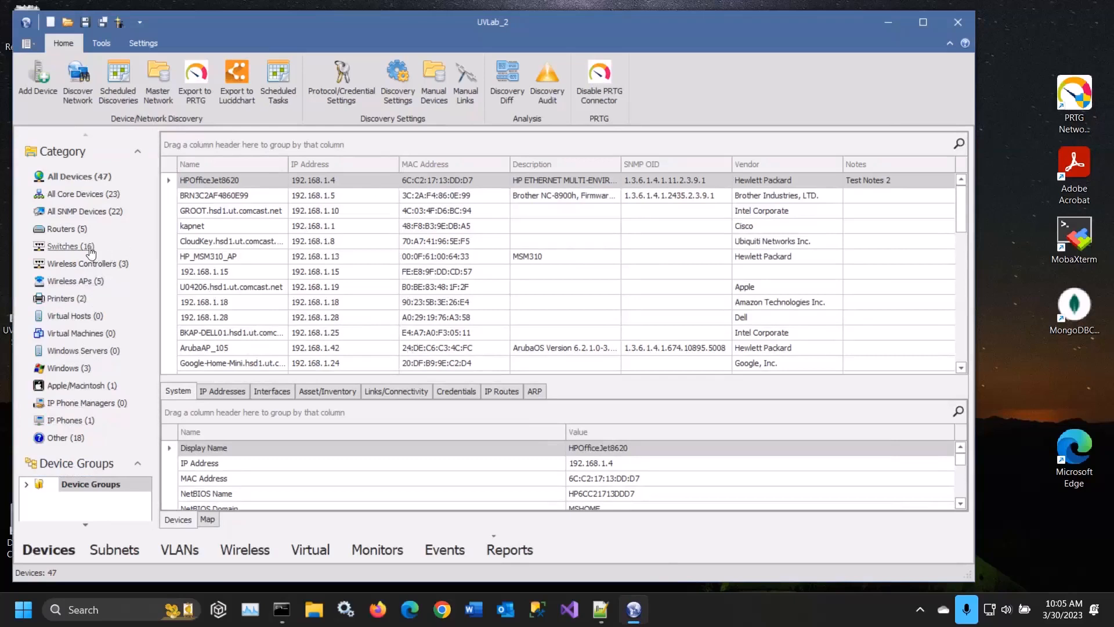
Filter the devices to All SNMP Devices, examine their topology map, and return to the device list.
click(84, 211)
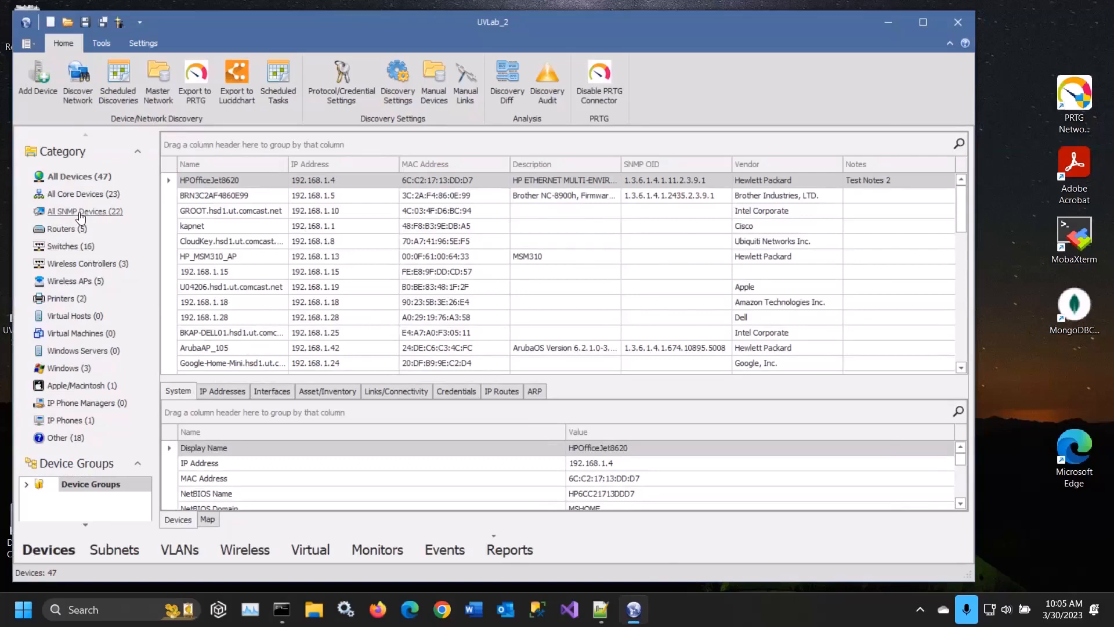
click(208, 519)
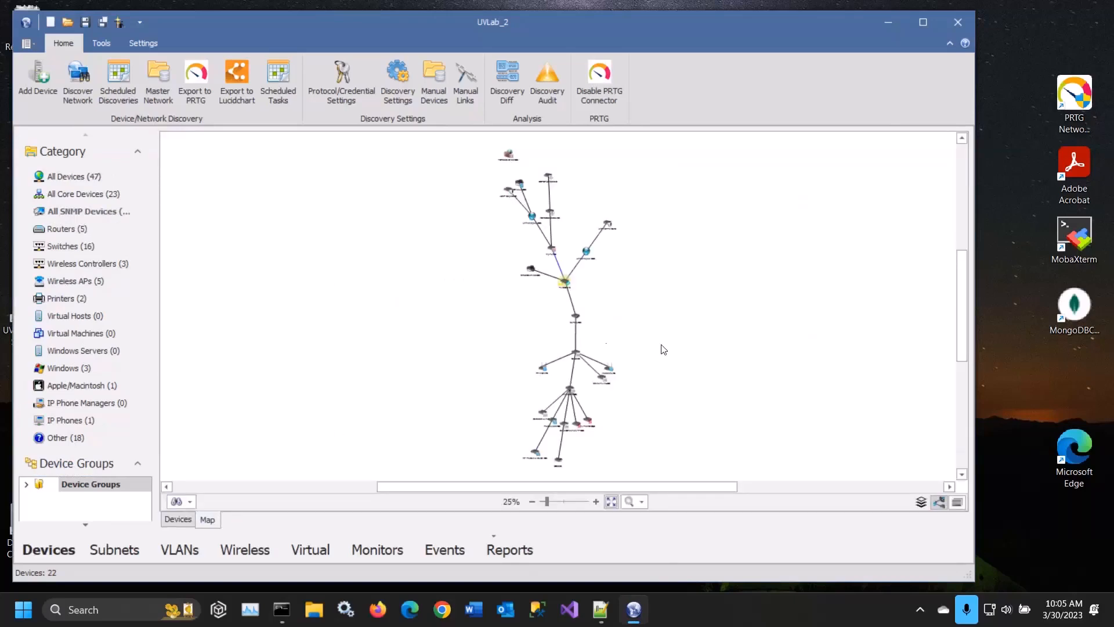
scroll(663, 349, up, 4)
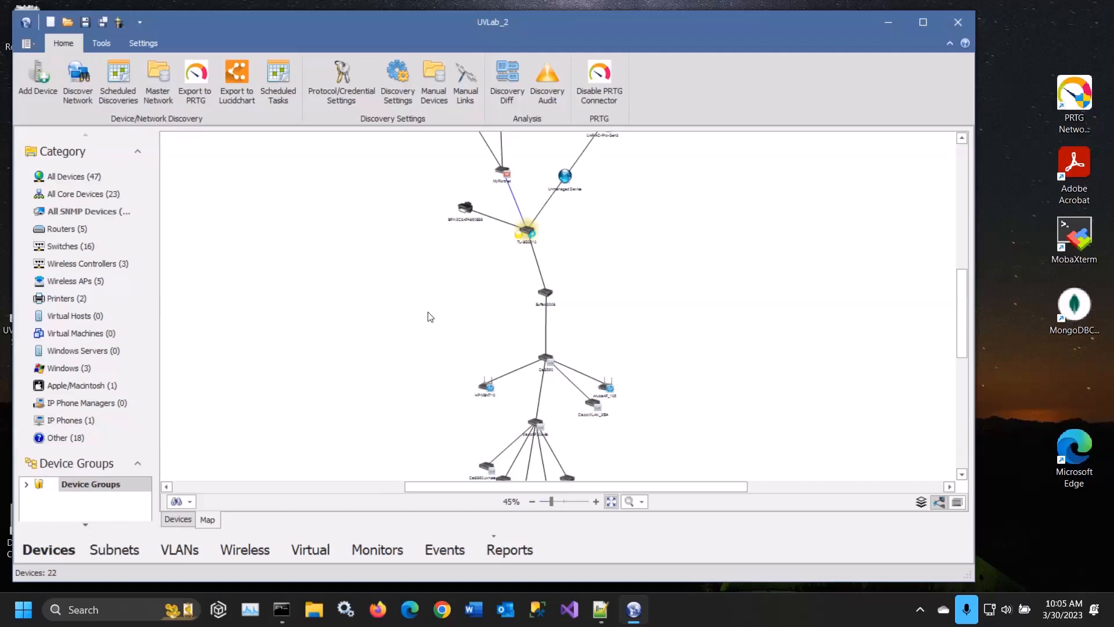
scroll(430, 316, down, 3)
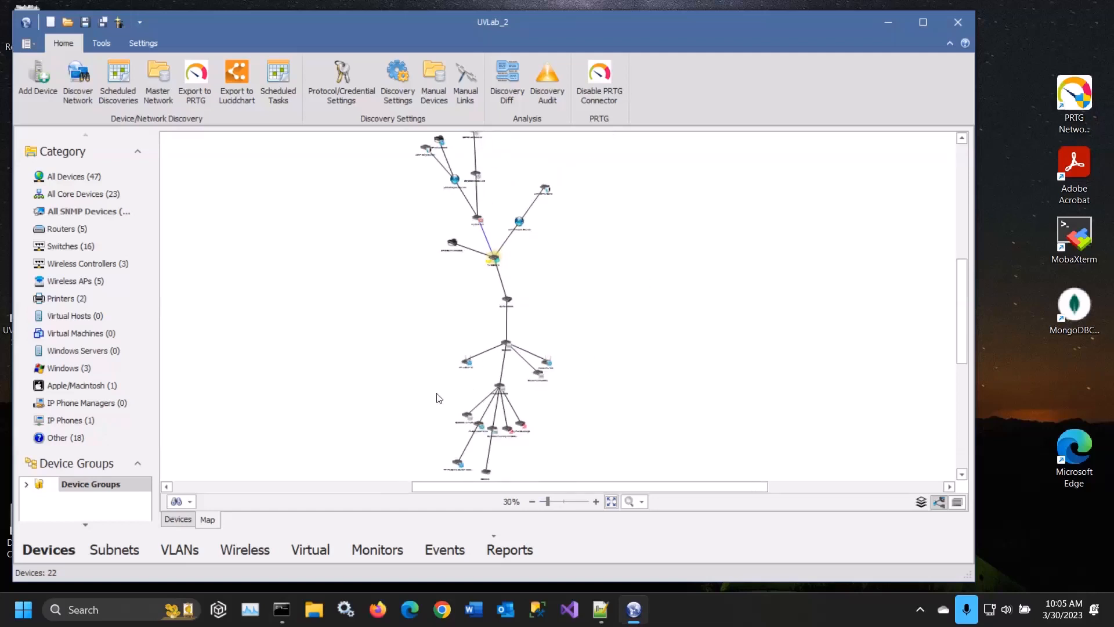
click(186, 519)
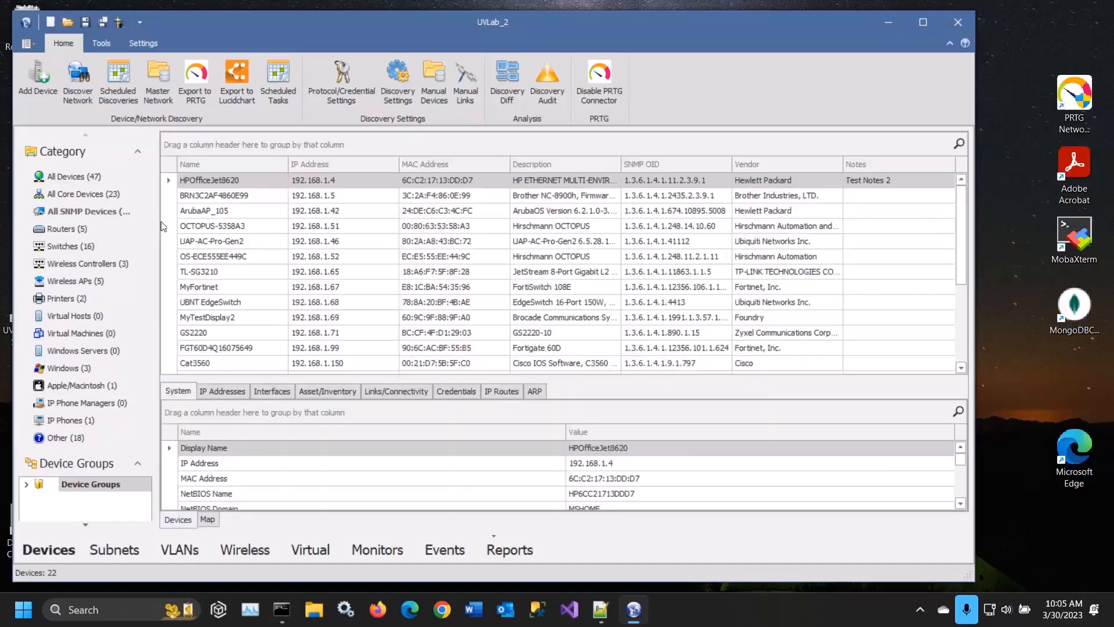
Look up the sightings of IP address 192.168.1.28 with the IP/MAC Finder, enlarging its window to read the results.
click(105, 47)
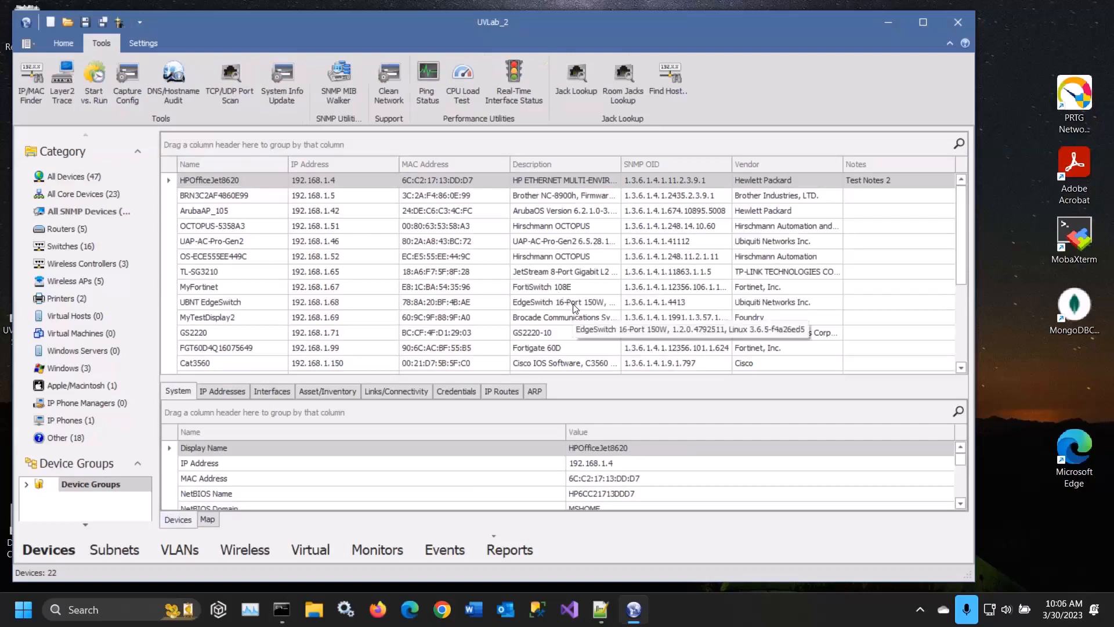
click(32, 87)
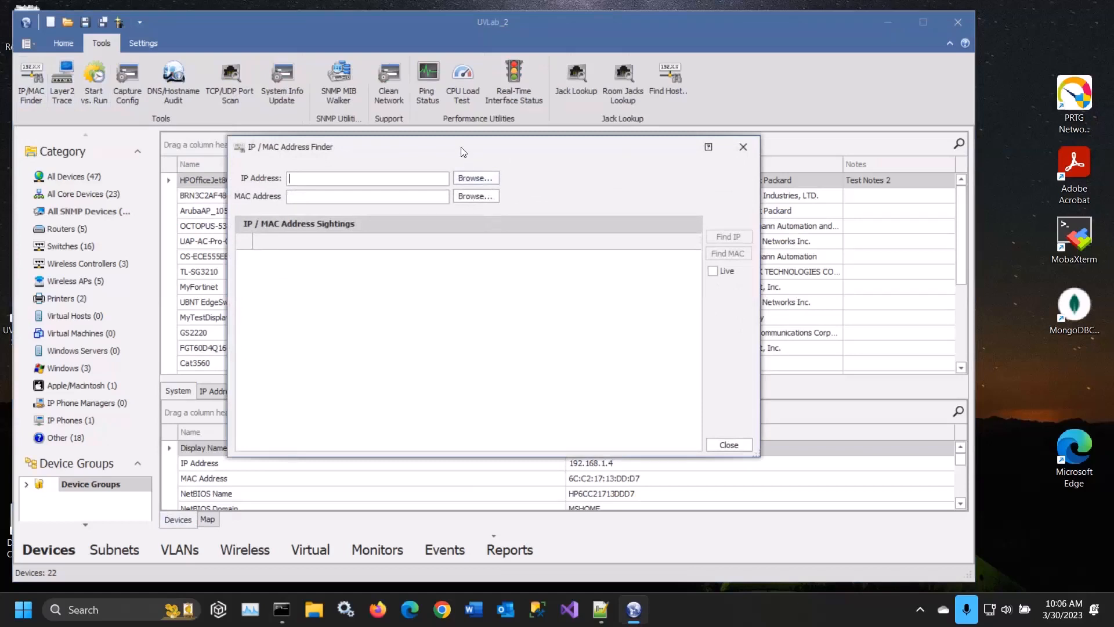
drag(462, 151, 424, 133)
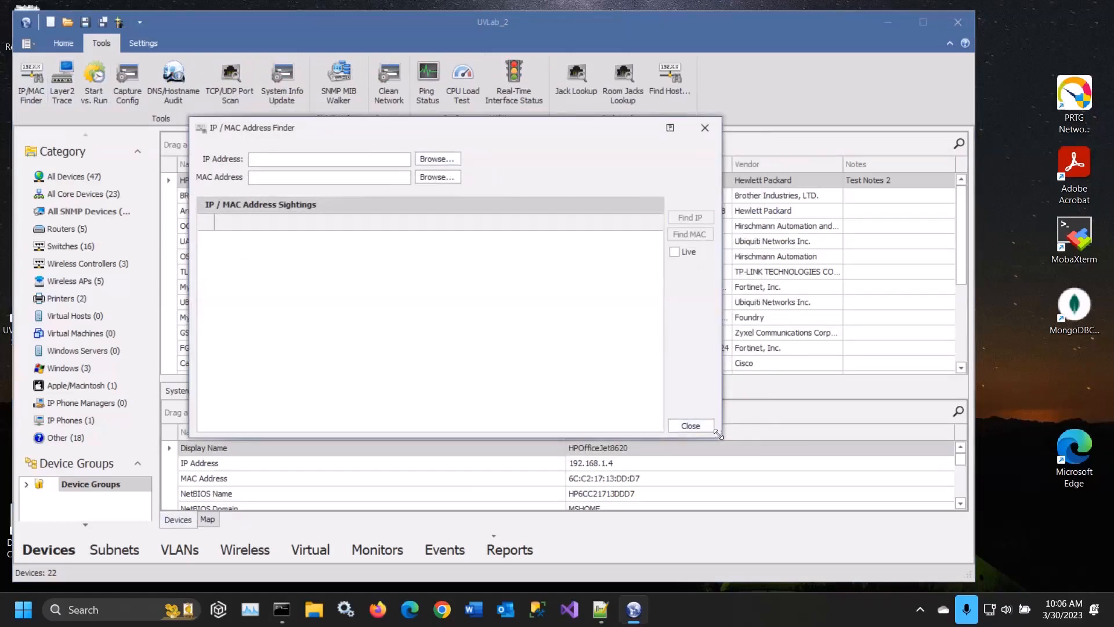
drag(718, 434, 804, 507)
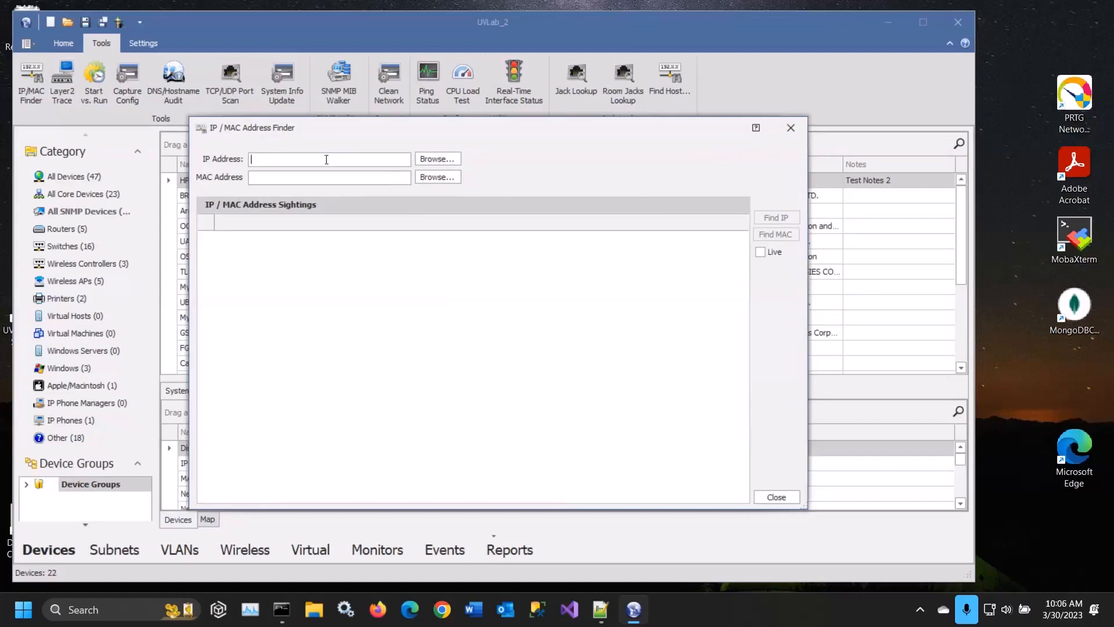
text(192.168.1)
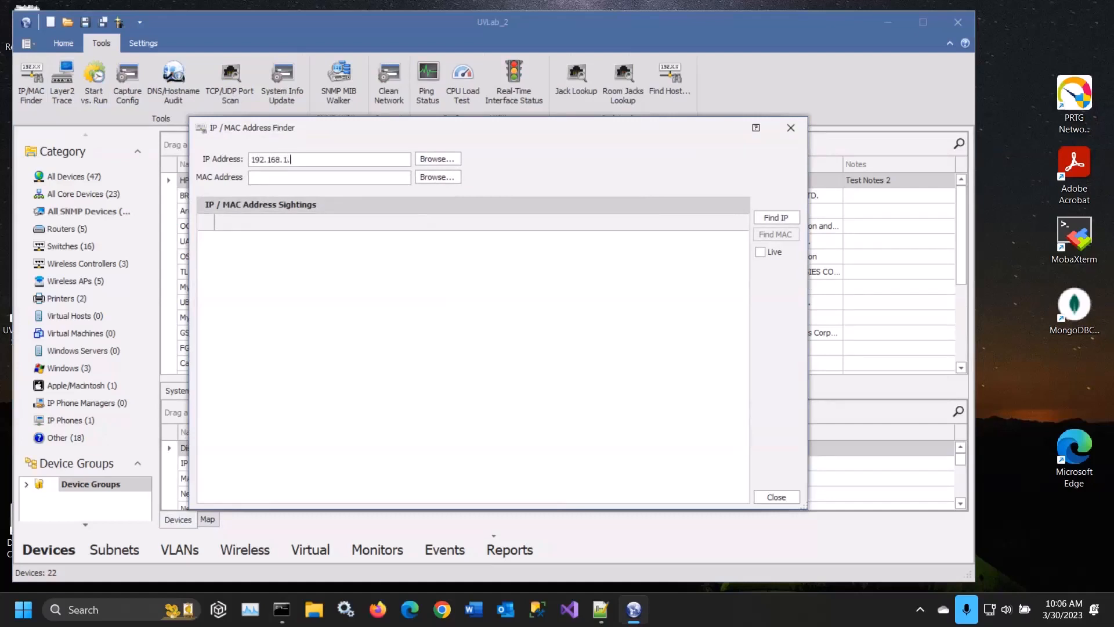
text(.28)
click(777, 217)
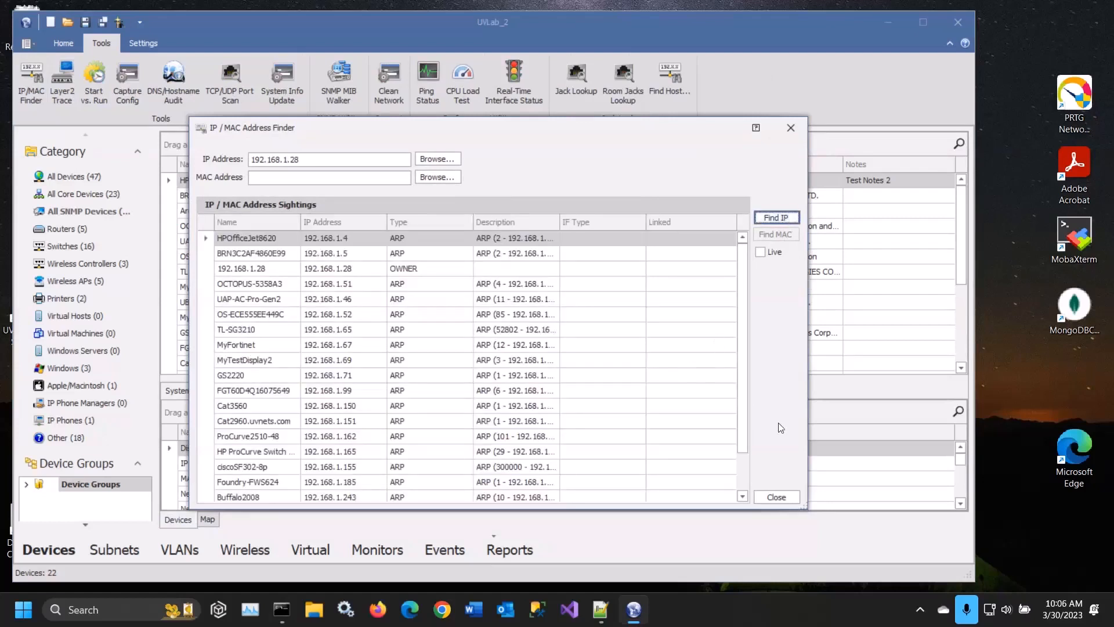
drag(811, 511, 937, 547)
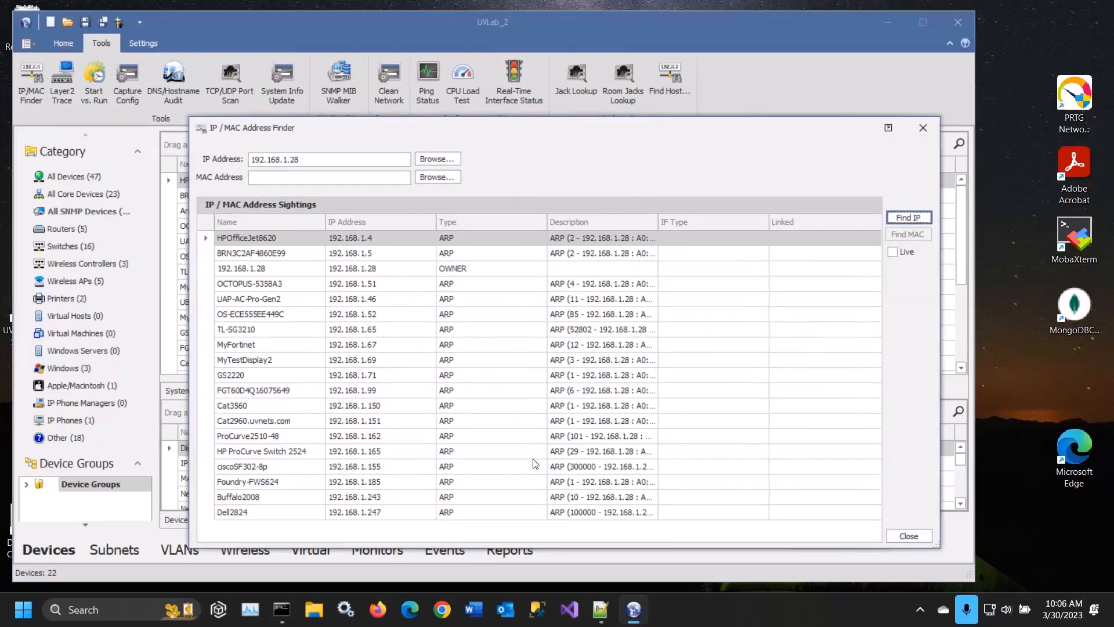
Inspect the owner entry for 192.168.1.28, and search for sightings of IP address 192.168.1.4.
click(305, 270)
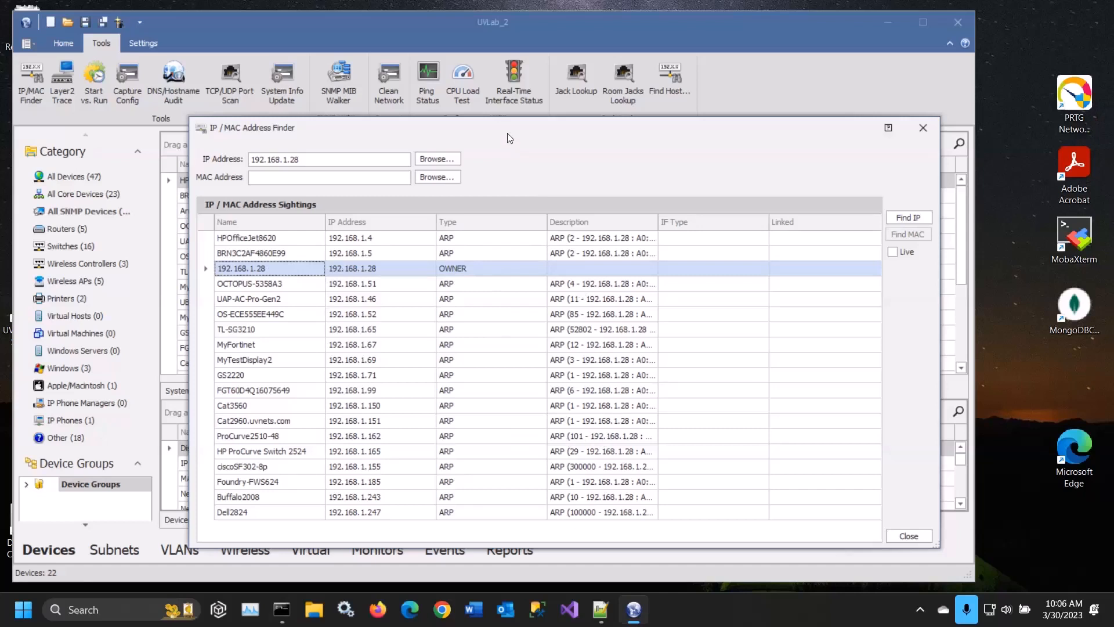
drag(507, 133, 449, 112)
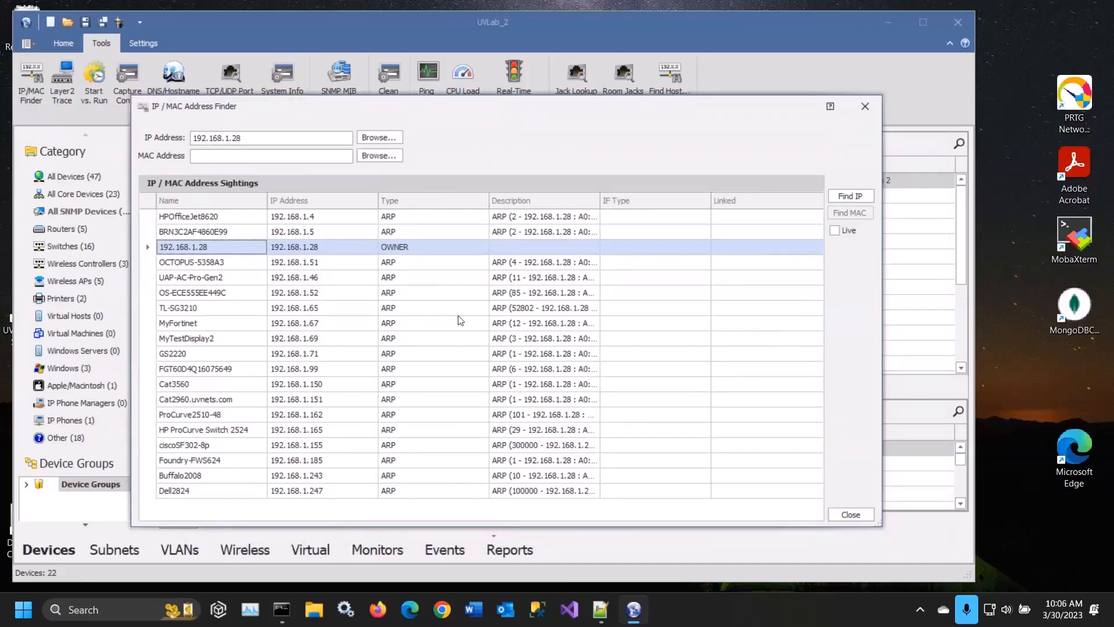
click(268, 136)
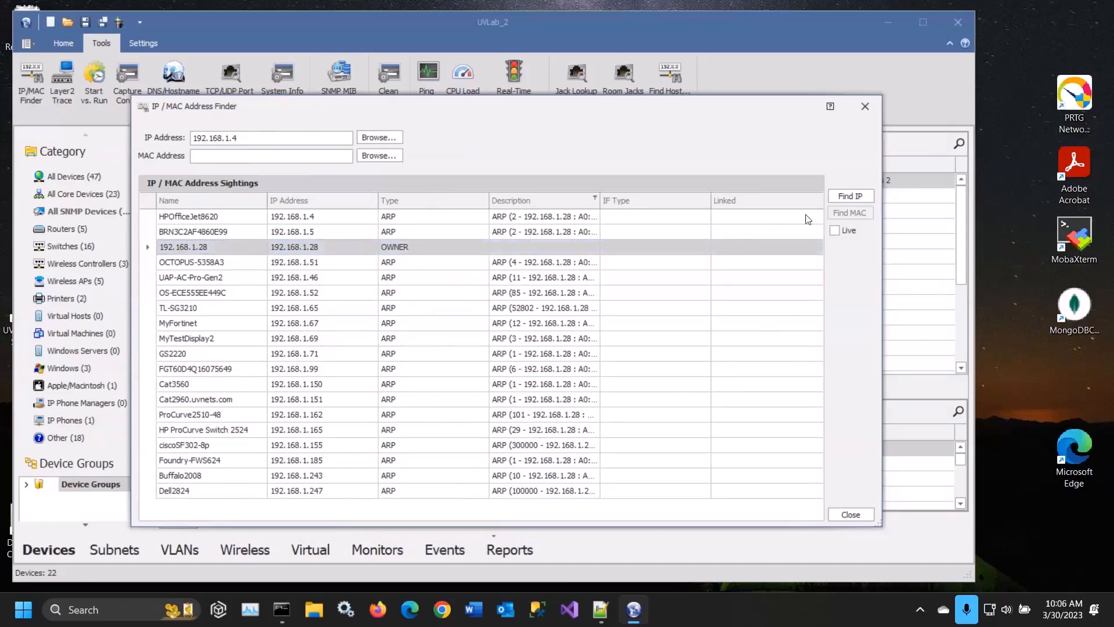
click(848, 198)
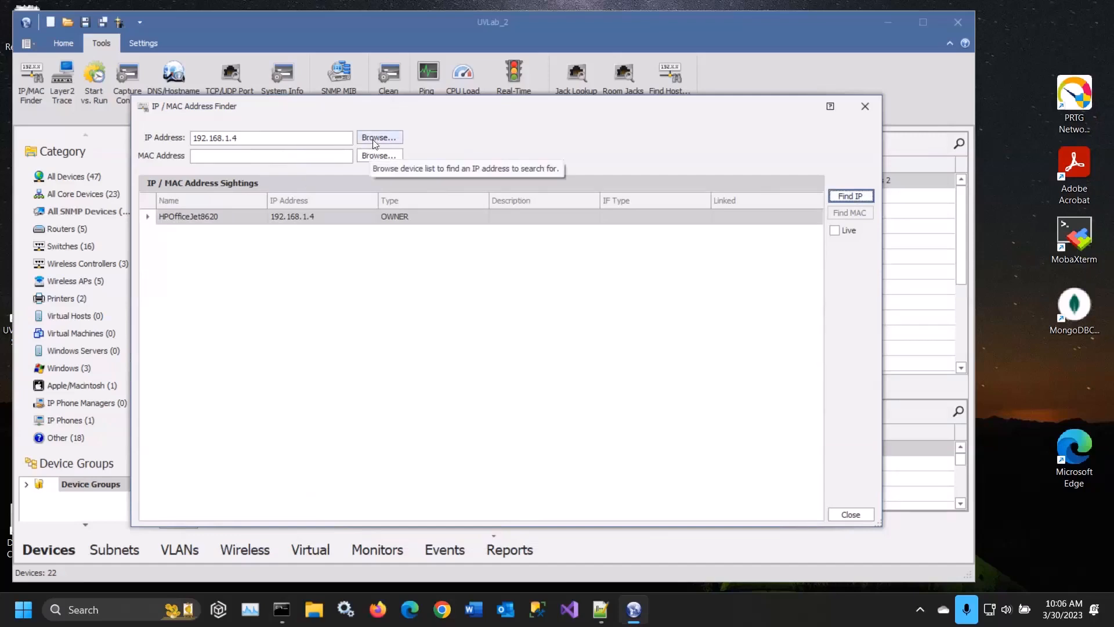
Browse the device list for a MAC address to search and sort it by ascending IP address.
click(377, 156)
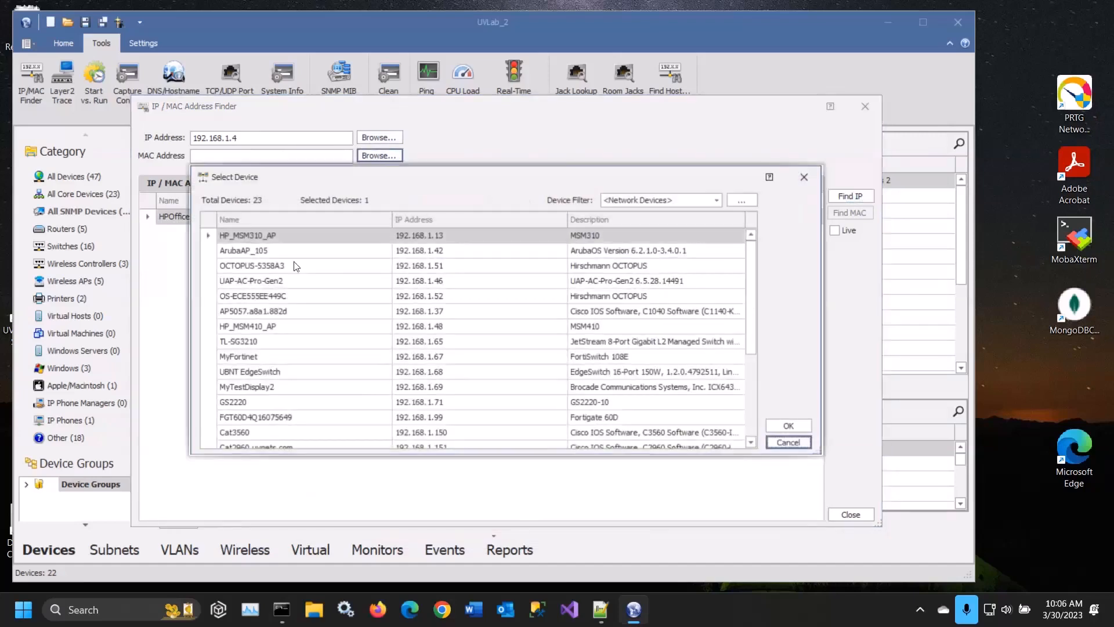
click(441, 226)
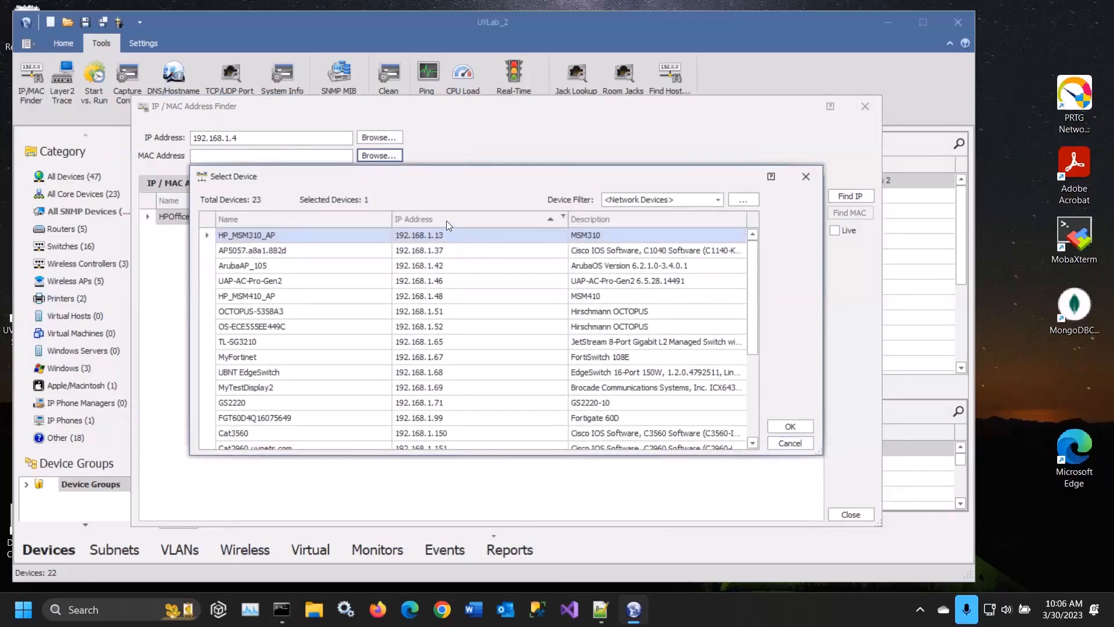
click(447, 220)
scroll(440, 235, up, 3)
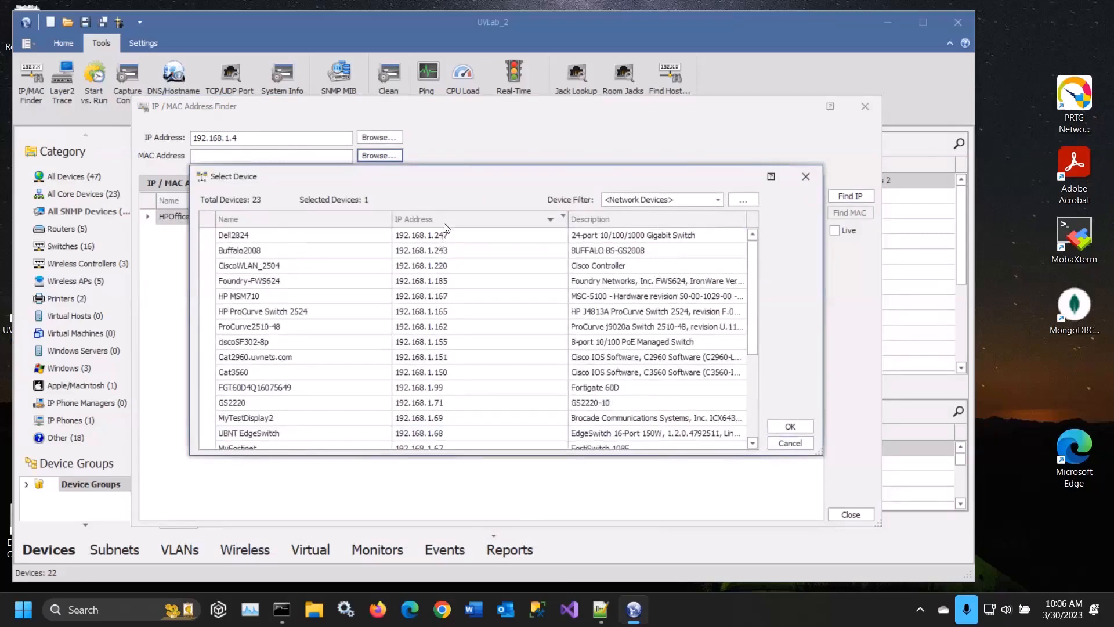
click(447, 227)
scroll(452, 255, down, 2)
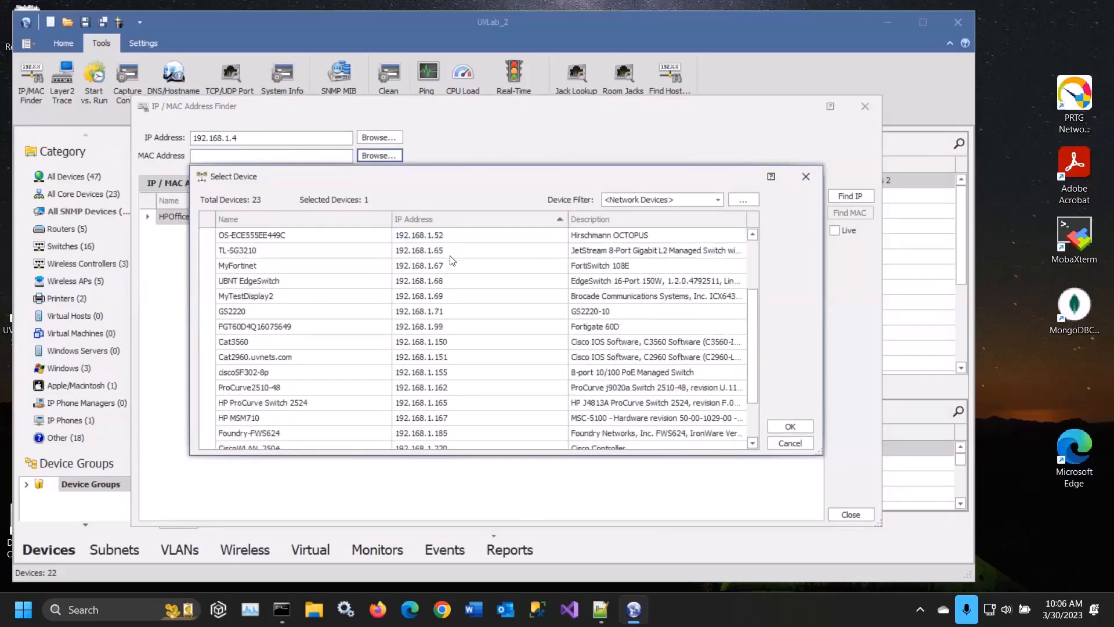
scroll(453, 259, up, 2)
Set the device filter to <All Devices> and choose HPOfficeJet8620 as the source of the MAC address.
click(661, 200)
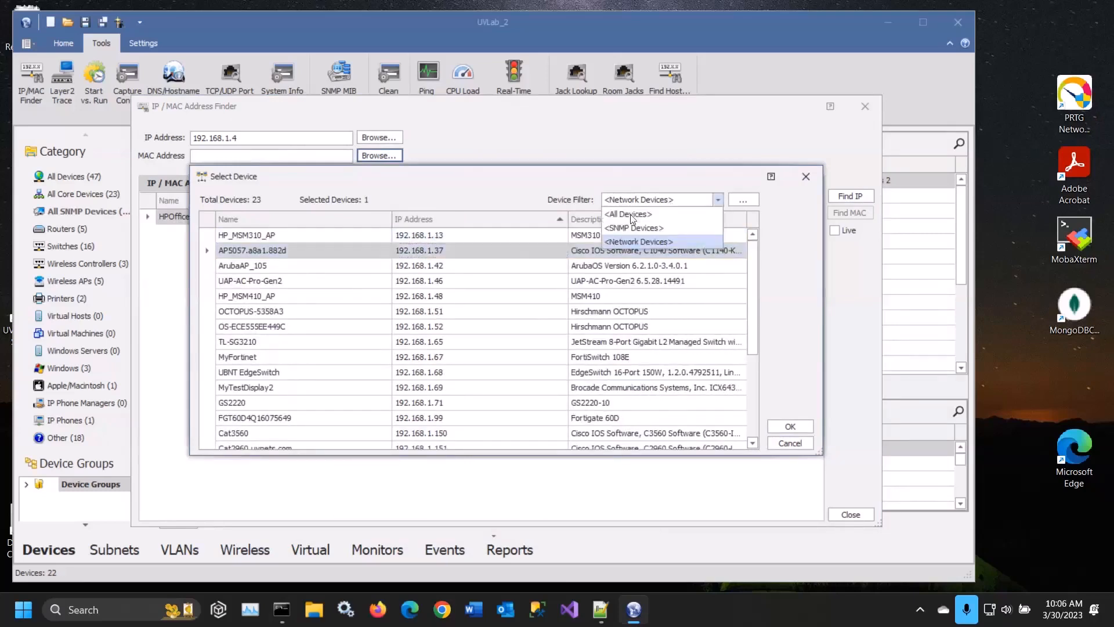
click(623, 214)
click(433, 250)
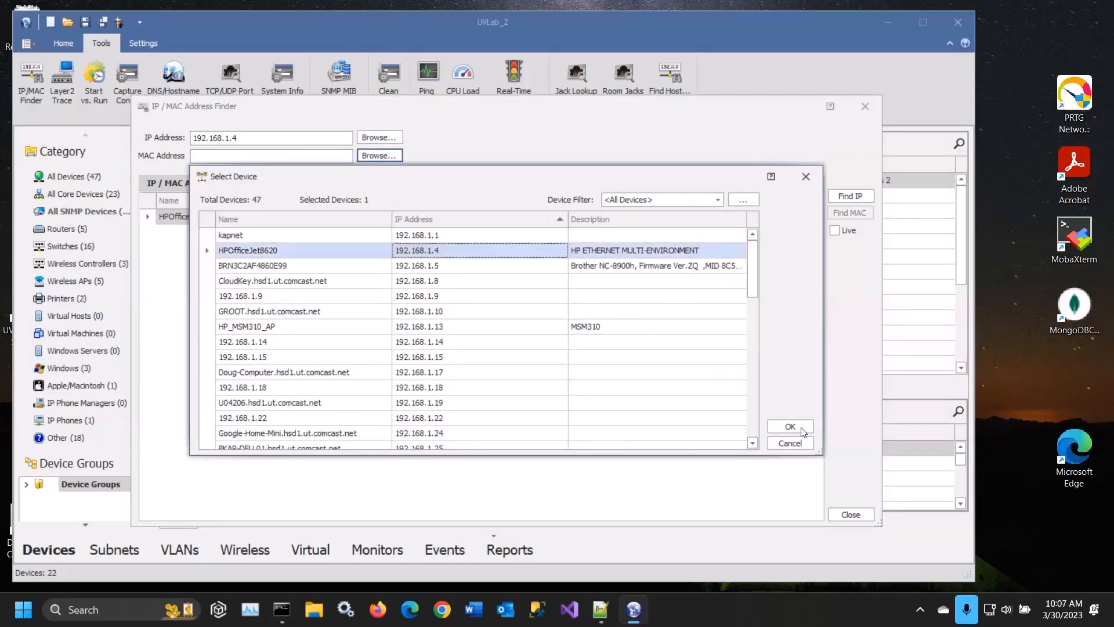
click(801, 428)
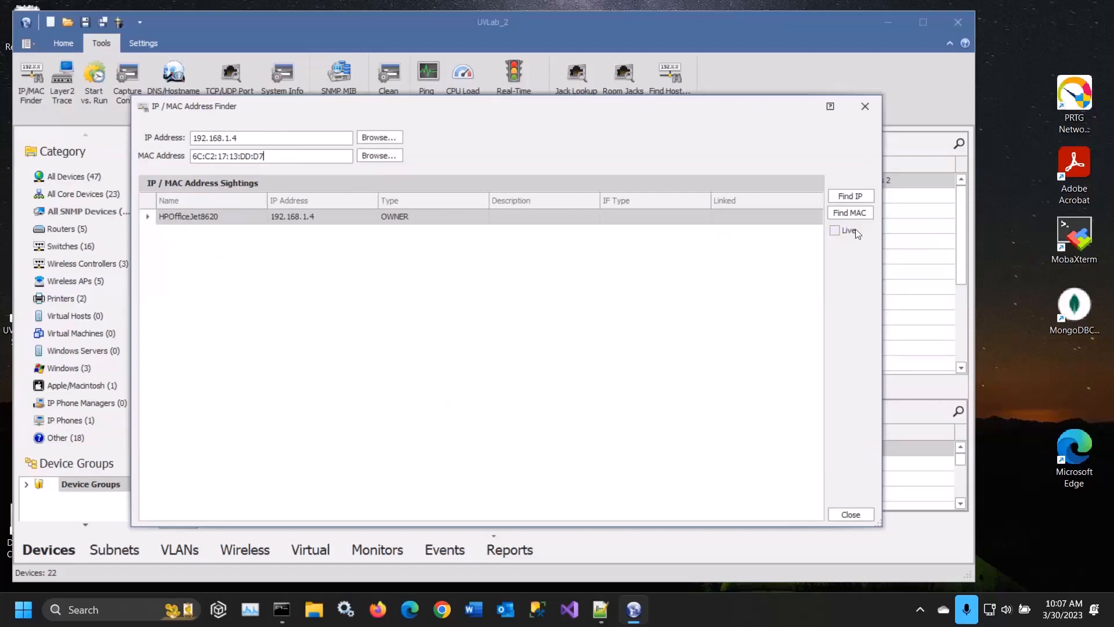
Find the sightings of the printer's MAC address, examine the linked UBNT EdgeSwitch entry, and close the finder.
click(848, 214)
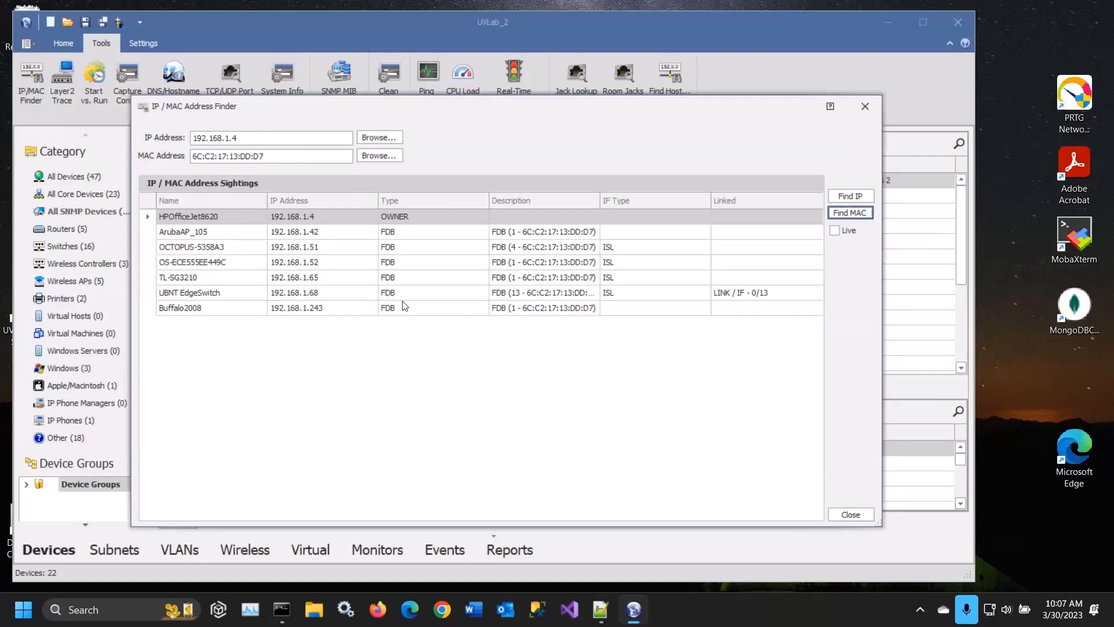
click(627, 291)
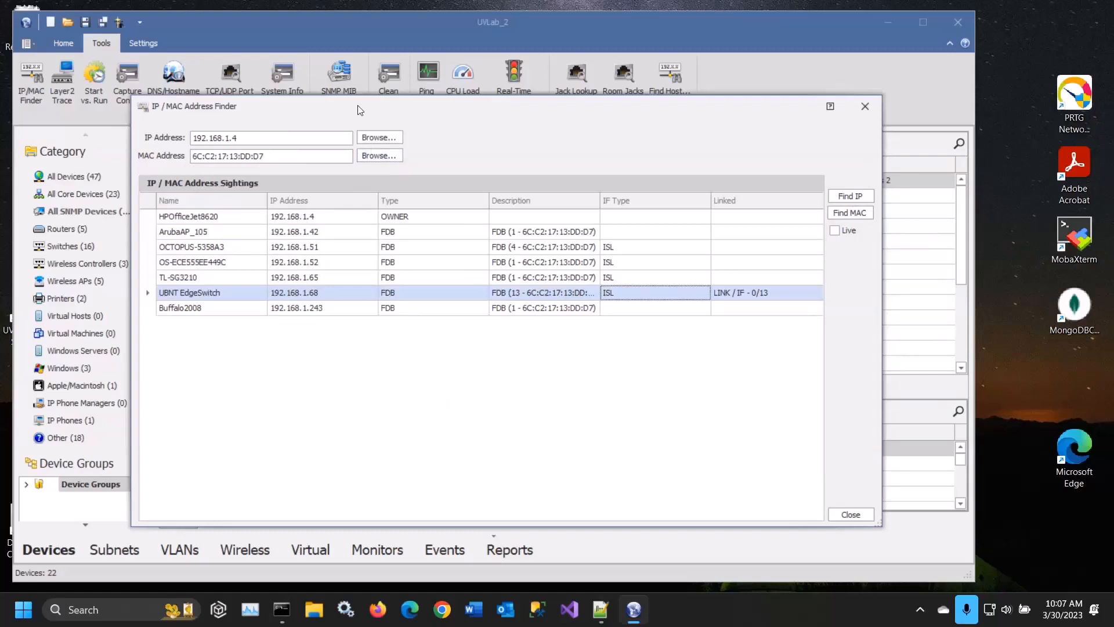
drag(360, 110, 312, 110)
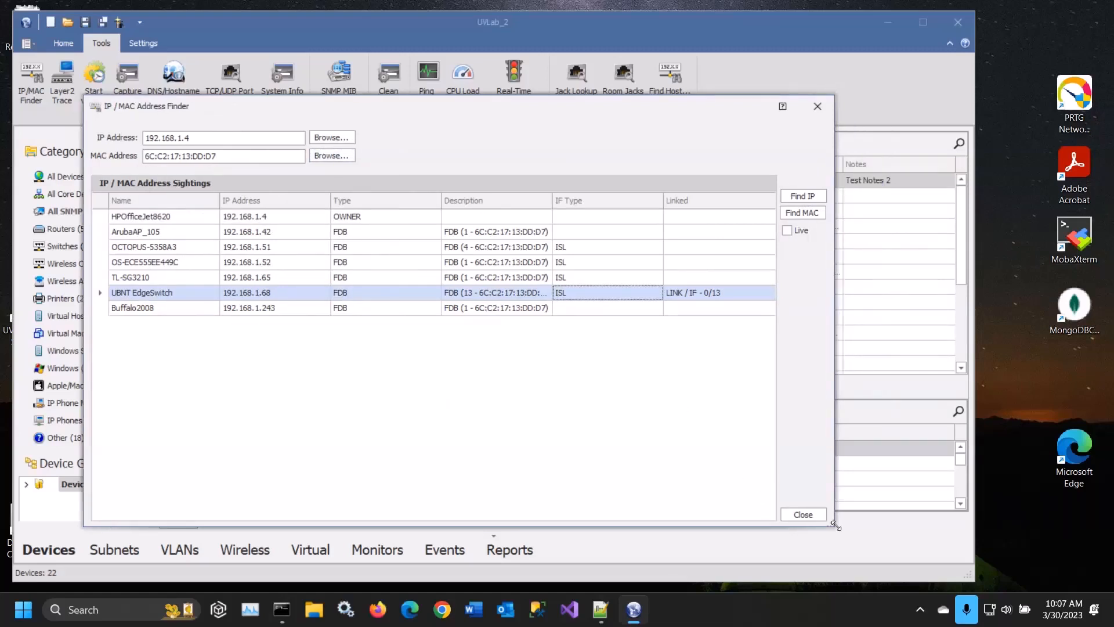
drag(836, 525, 772, 543)
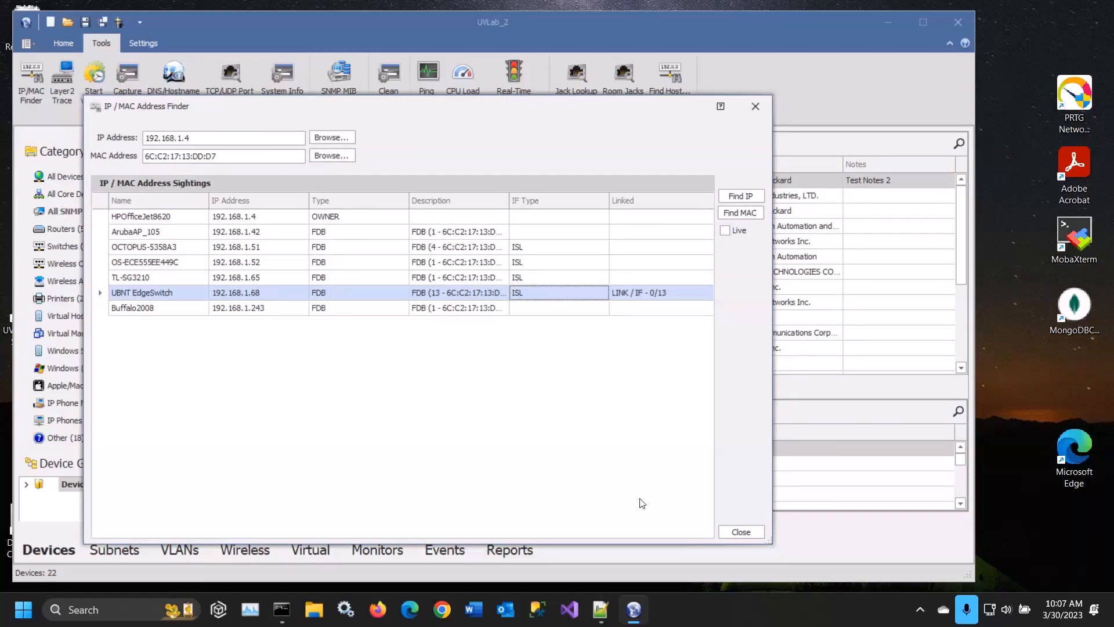
click(743, 531)
Open an enlarged Layer 2 Trace window and set HP_MSM310_AP as the source device.
click(62, 87)
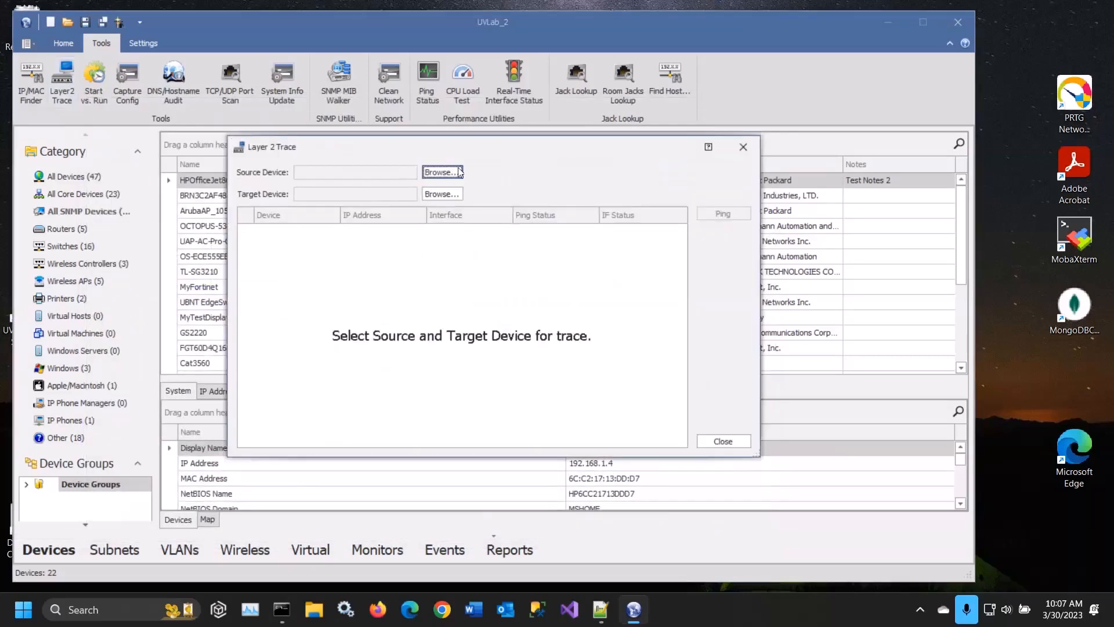
drag(451, 152, 319, 111)
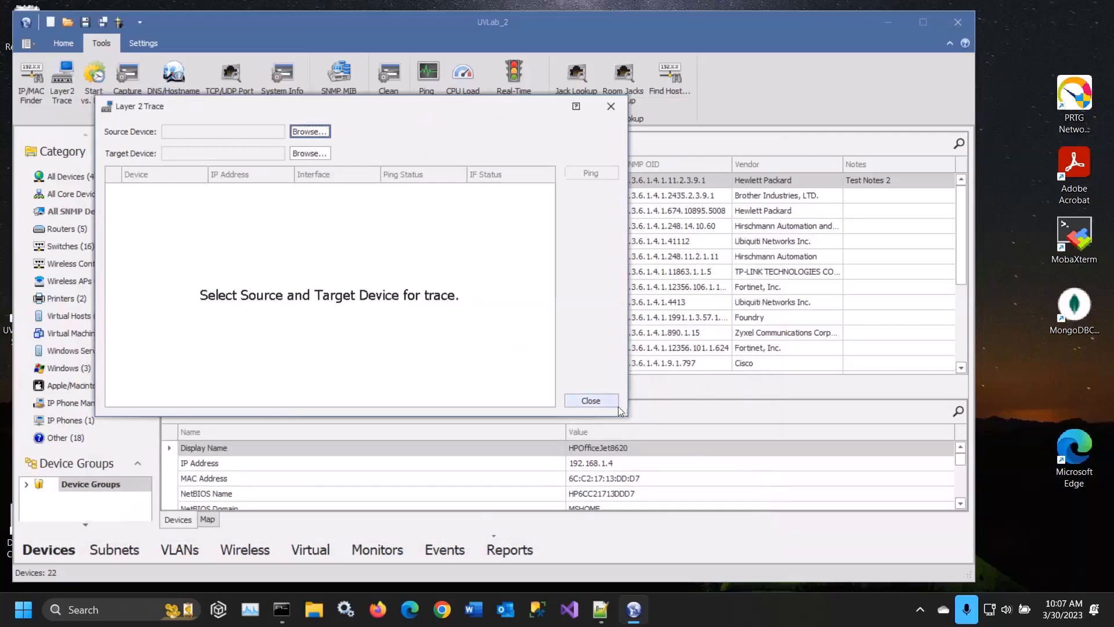
drag(623, 413, 805, 532)
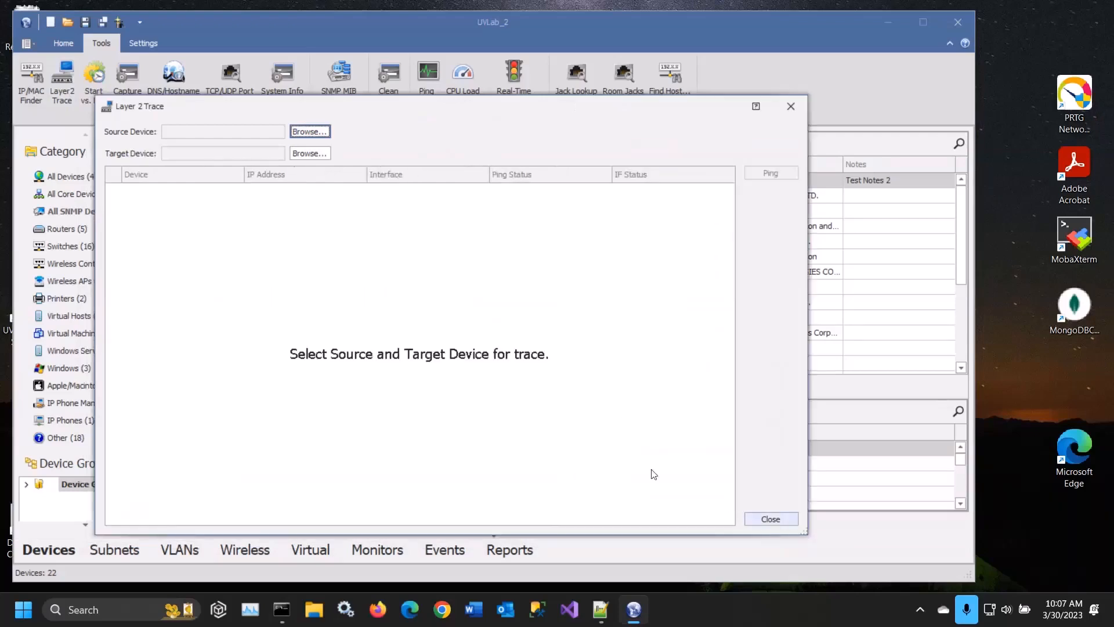
click(309, 131)
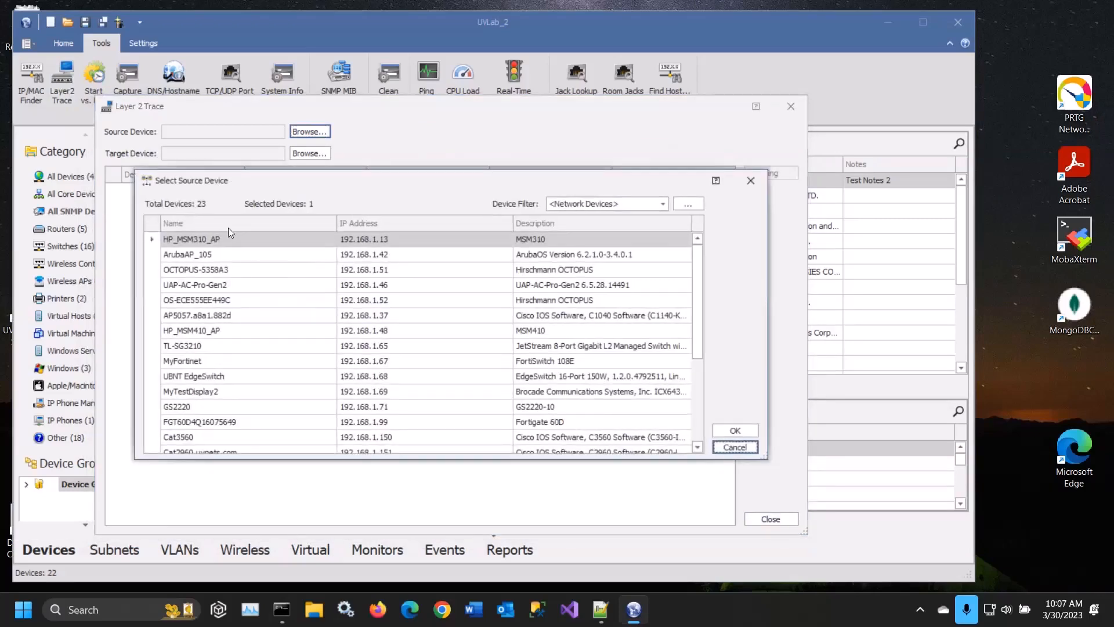
double_click(238, 242)
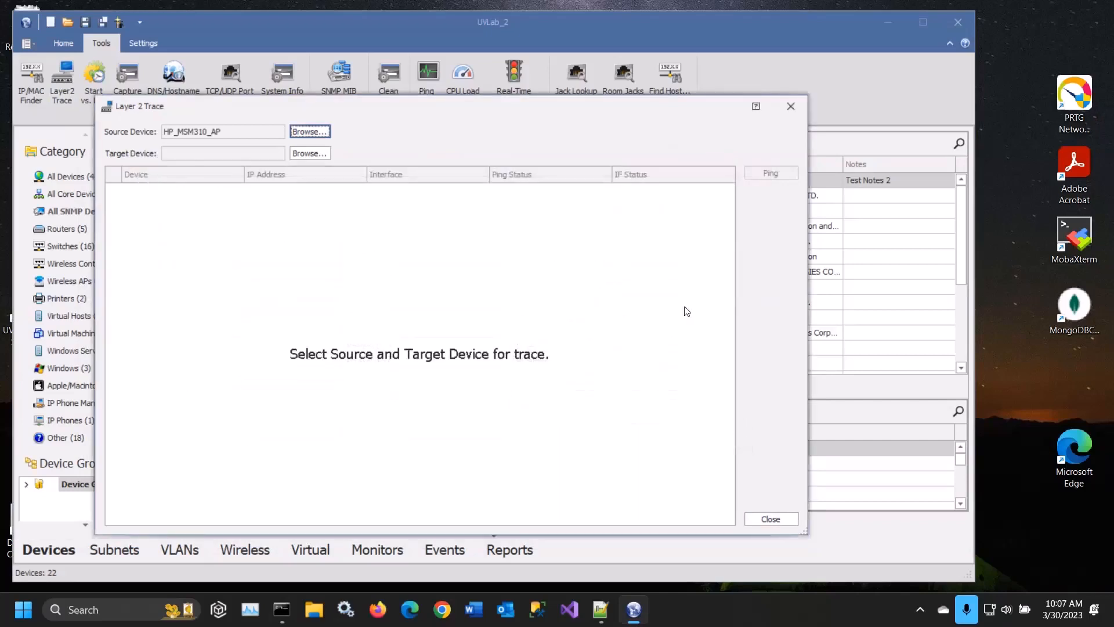
Set GS2220 as the target device of the Layer 2 trace.
click(297, 156)
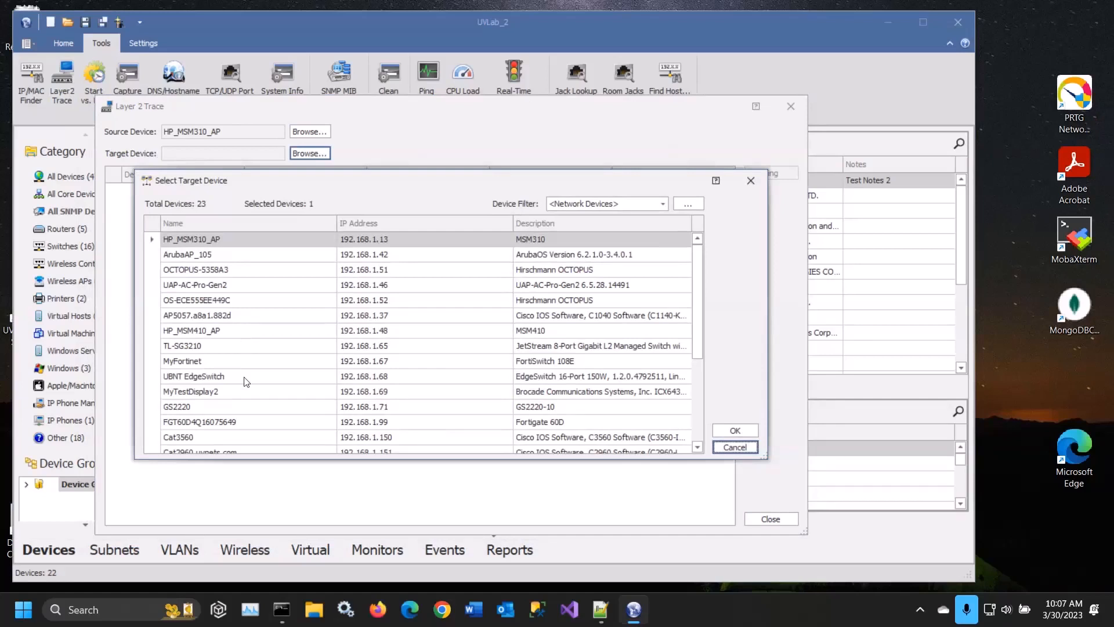
click(224, 406)
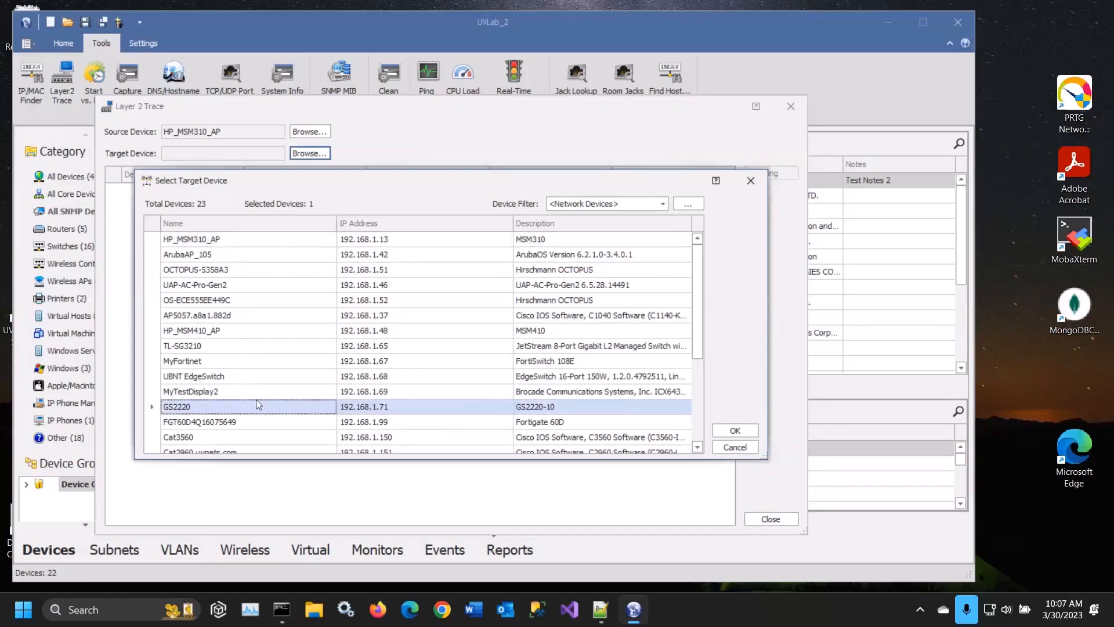
click(733, 431)
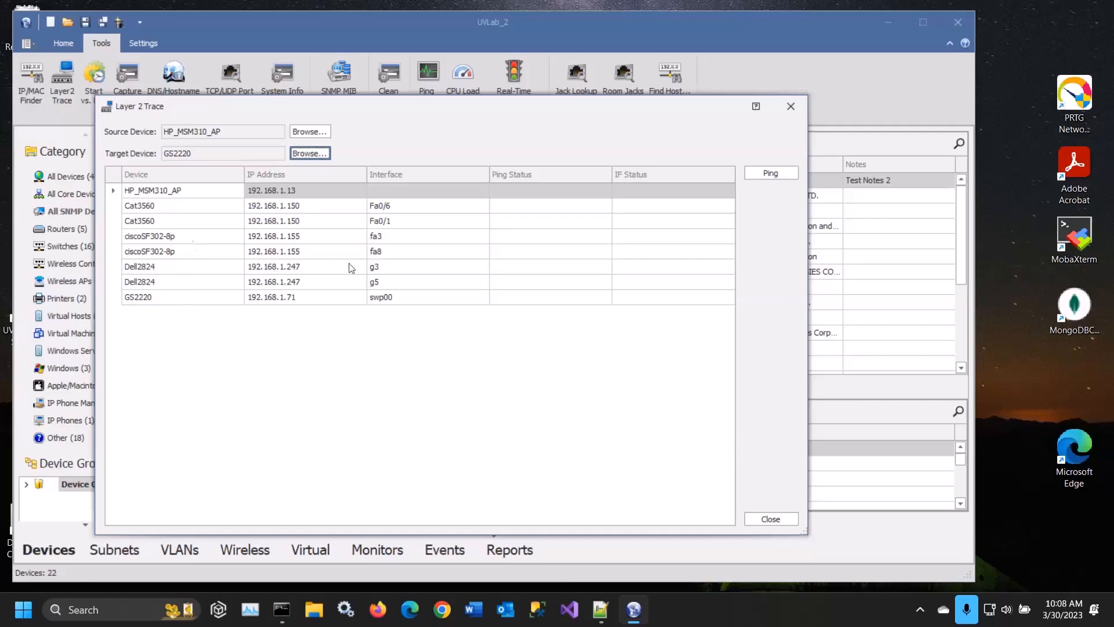
Ping the devices along the traced path, examine the HP_MSM310_AP and ciscoSF302-8p hops, and close the trace.
click(775, 172)
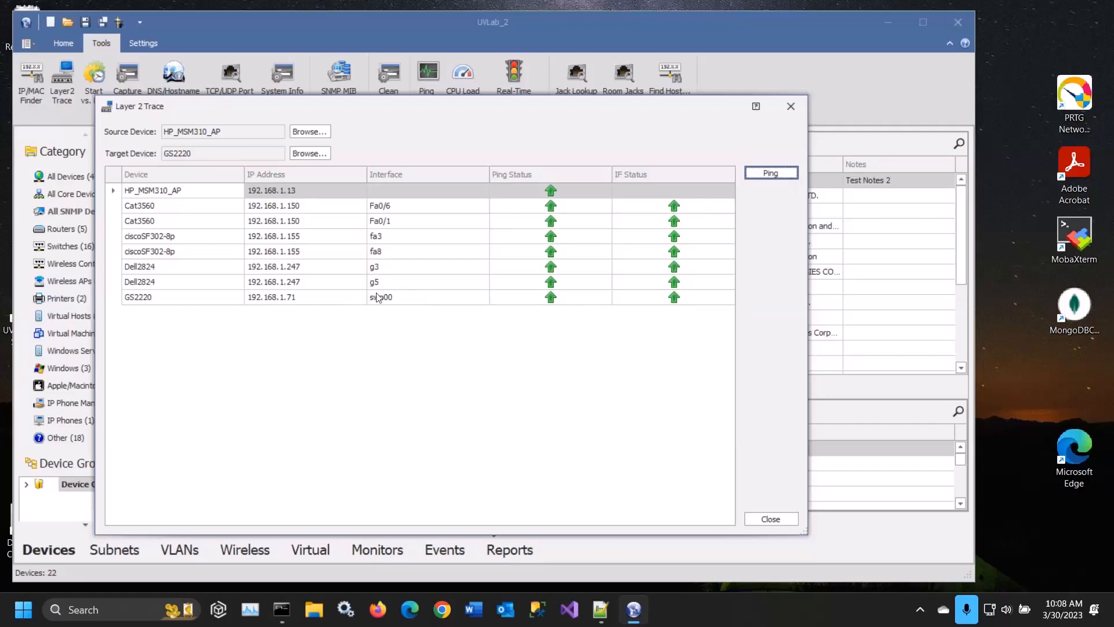
click(229, 194)
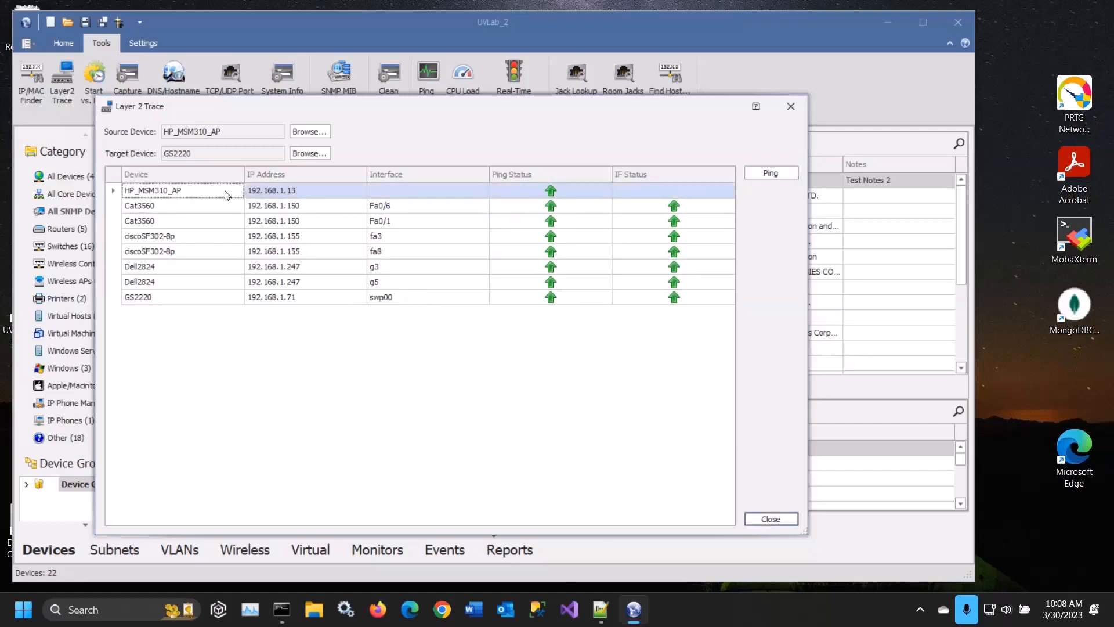
click(219, 249)
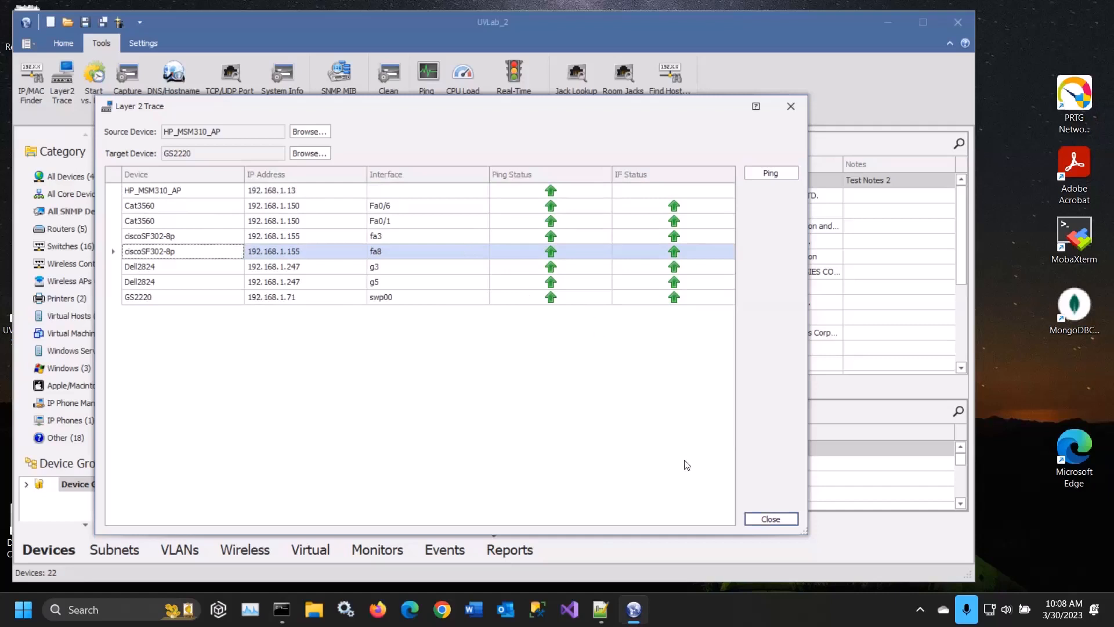
click(772, 519)
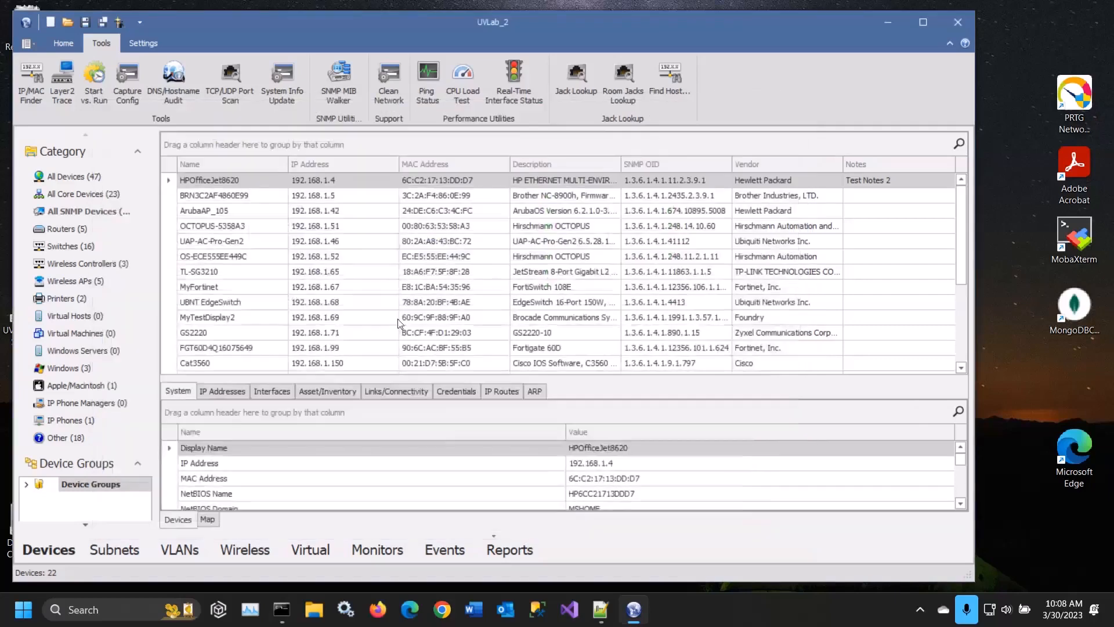
Resolve the hostnames for the IP range 192.168.1.1 to 192.168.1.254 with the DNS/Hostname Audit.
click(177, 95)
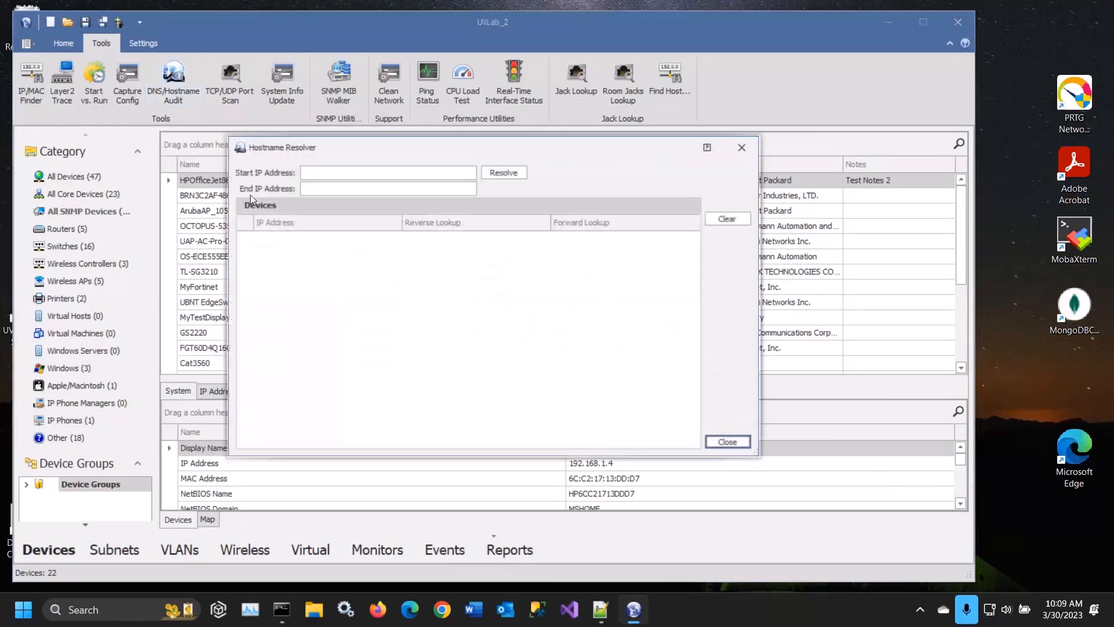
text(192.168.1.1)
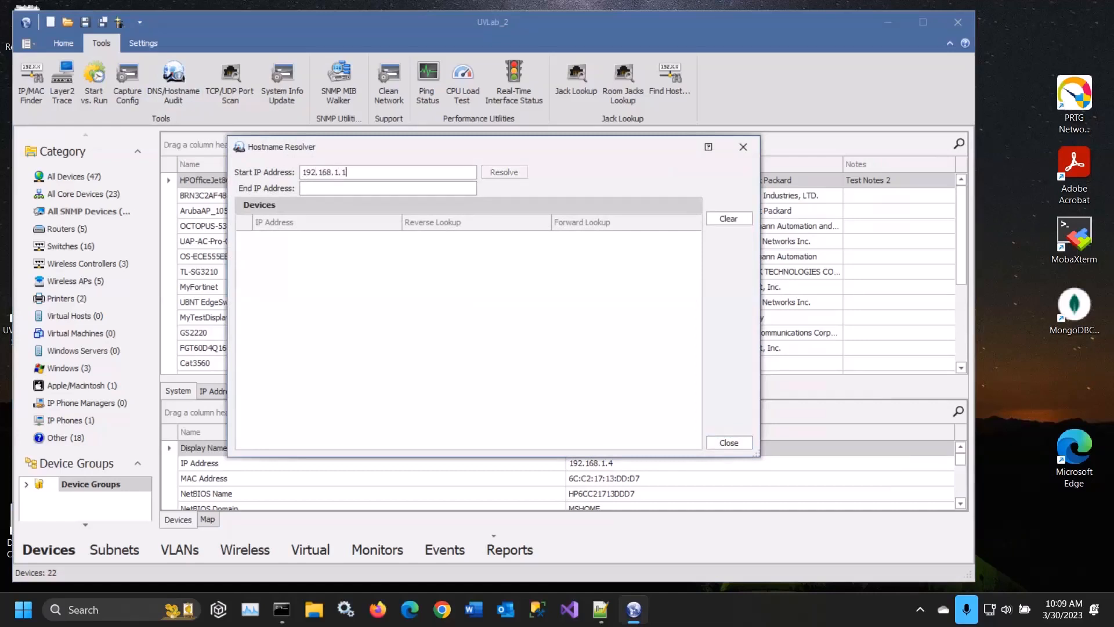
key(Tab)
text(192.168.1.254)
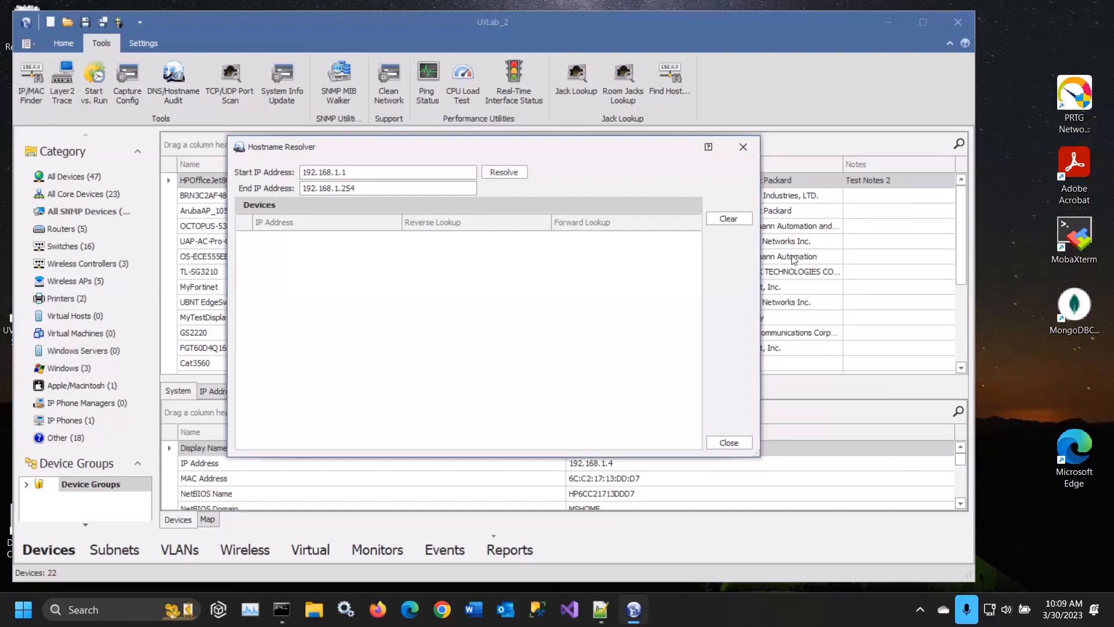
key(Return)
Review the reverse and forward lookup results across the IP range and close the Hostname Resolver.
scroll(705, 302, down, 20)
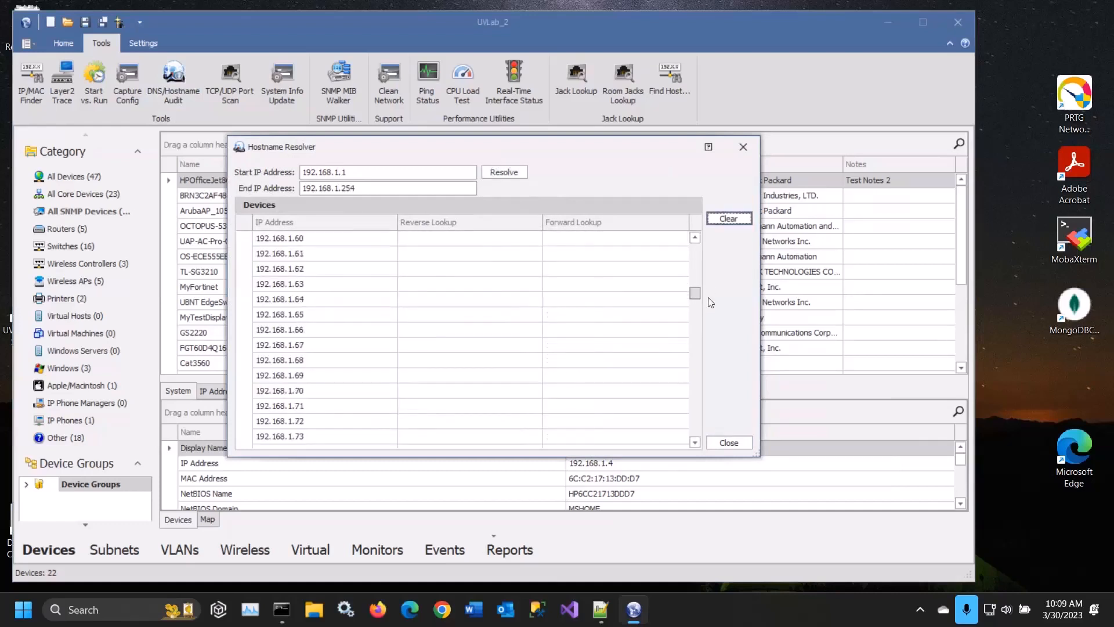
scroll(712, 348, up, 20)
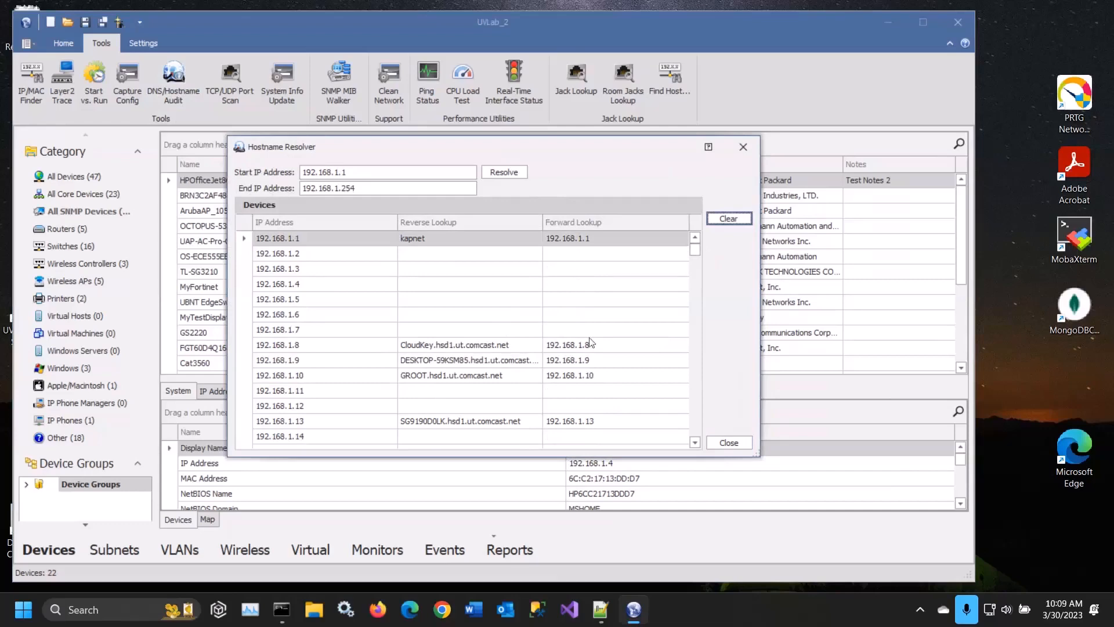
click(732, 441)
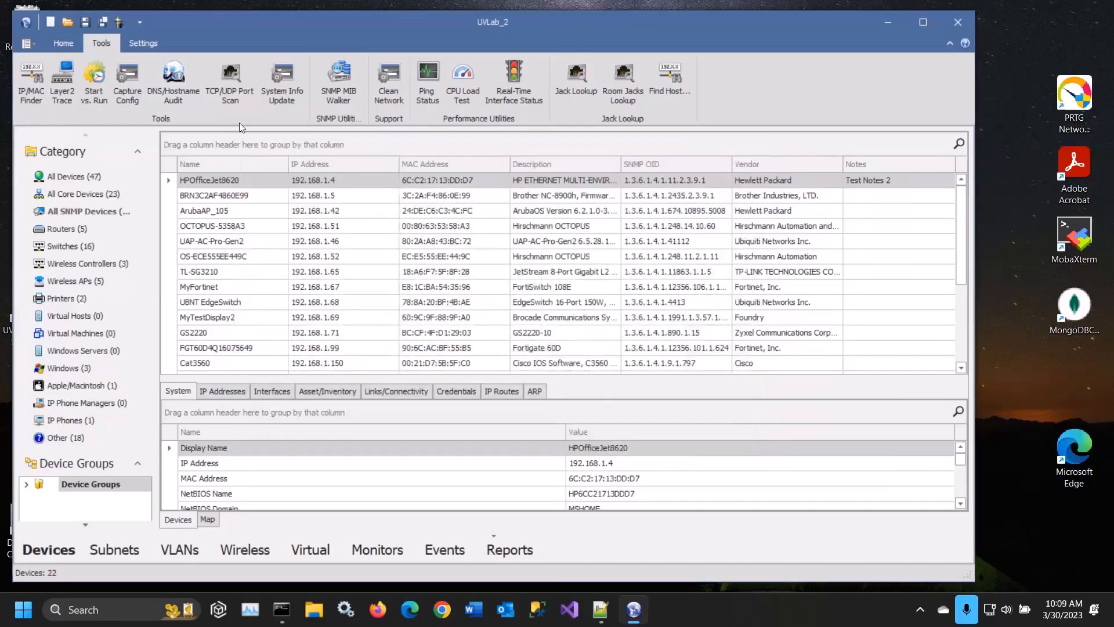
Open the TCP/UDP Port Scan and choose port [22] - SSH (Secure Shell) to check.
click(230, 93)
click(383, 165)
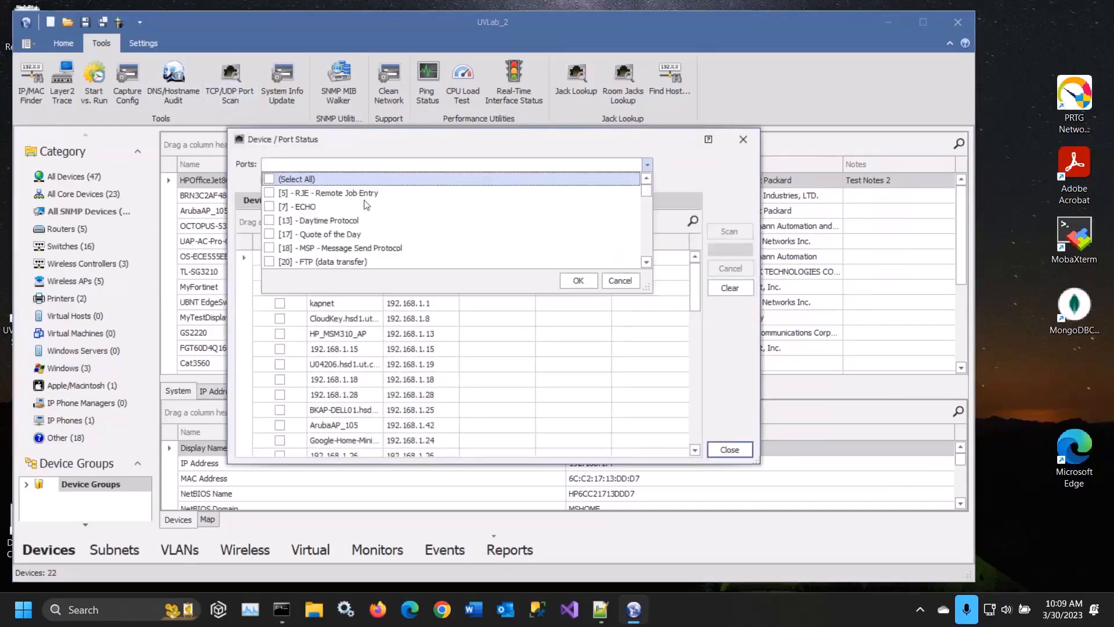
scroll(361, 222, down, 1)
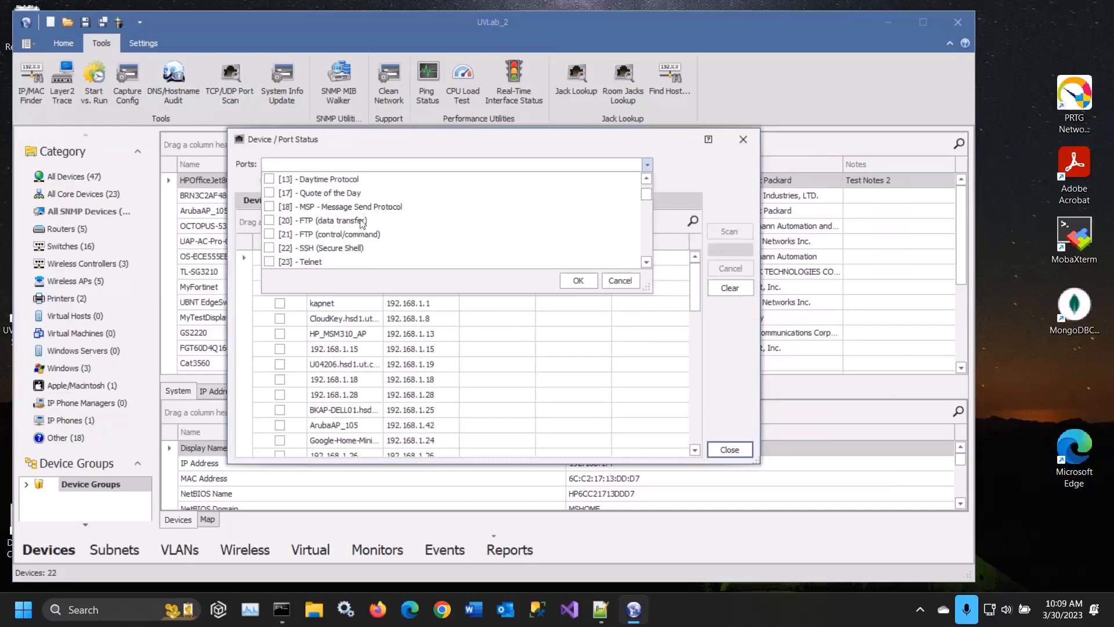
click(270, 248)
click(579, 281)
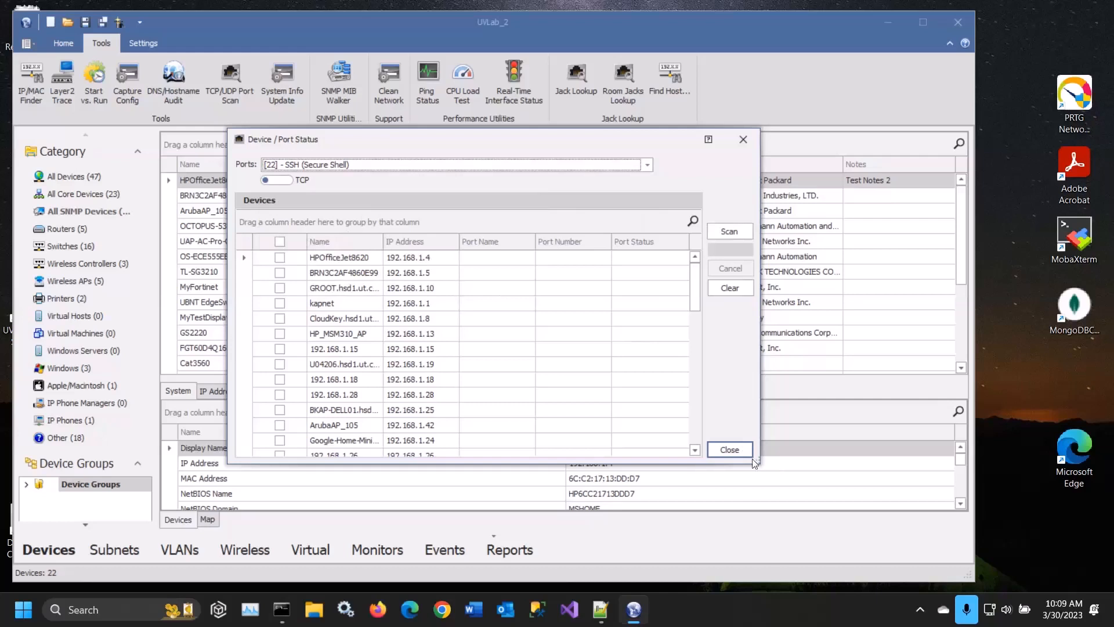
Enlarge the Device / Port Status window, include all devices, and run the SSH port scan.
drag(759, 462, 839, 536)
click(279, 241)
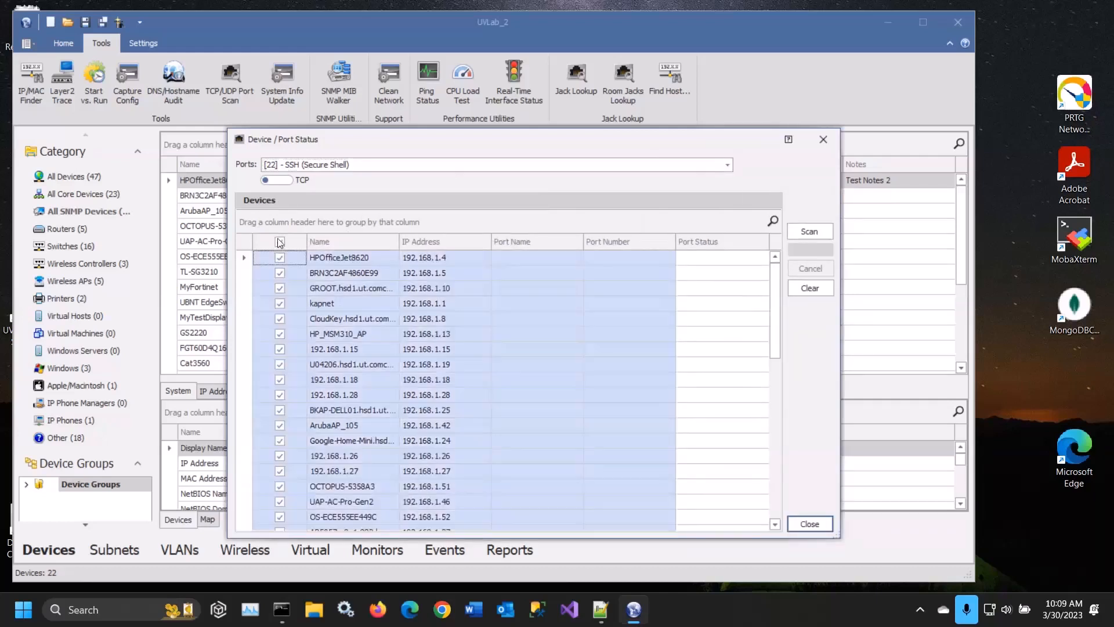
click(815, 230)
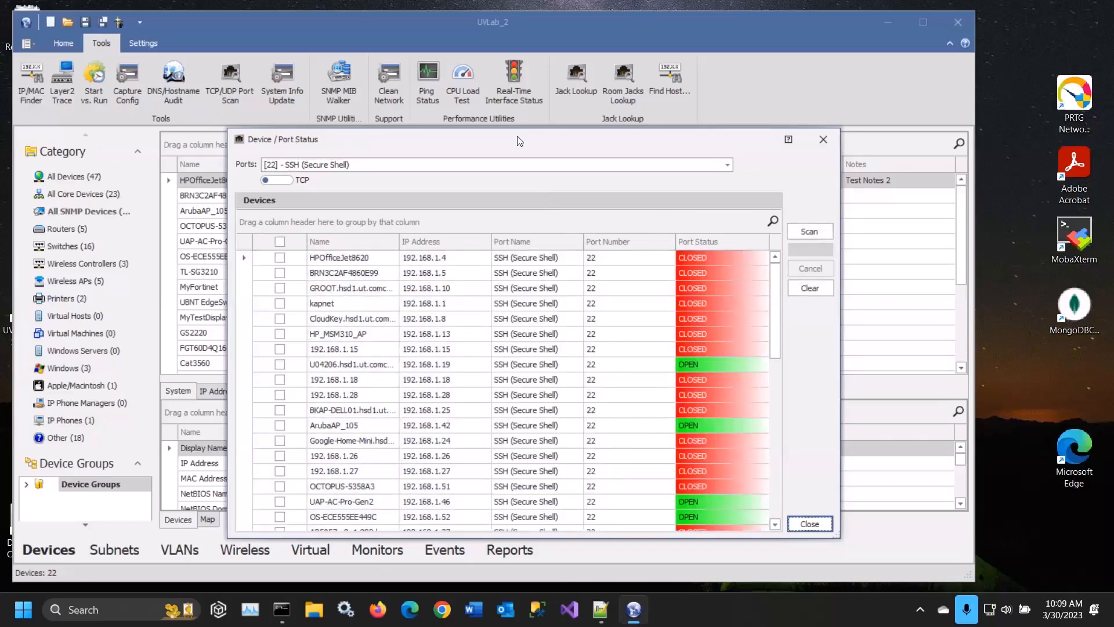
Group the SSH scan results by port status and examine the devices in the CLOSED and OPEN groups.
drag(526, 139, 435, 90)
drag(611, 190, 174, 174)
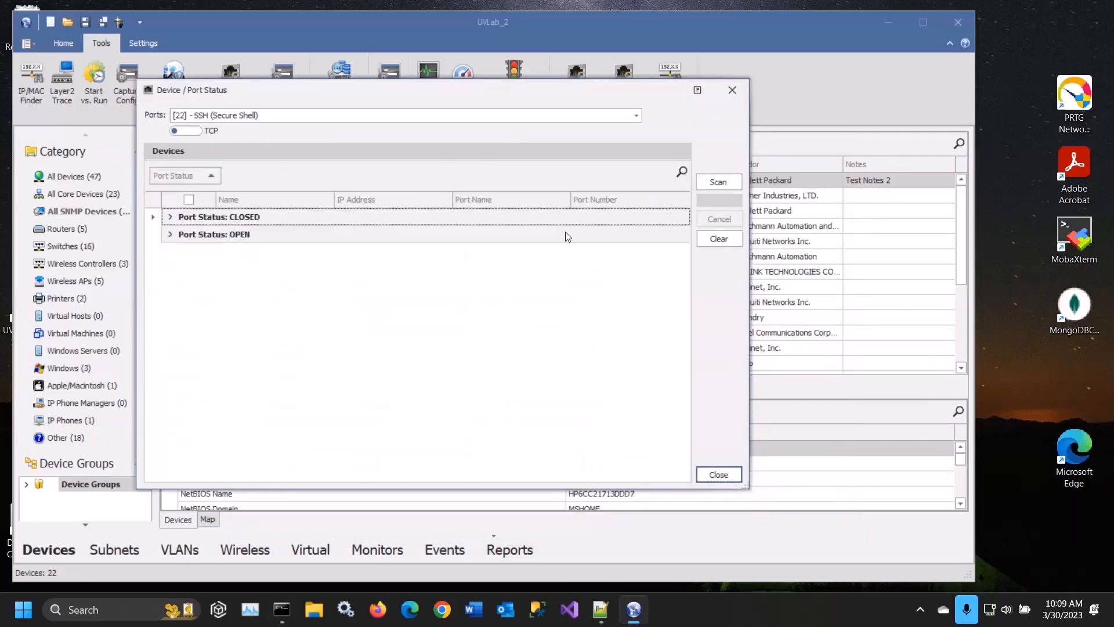
click(170, 217)
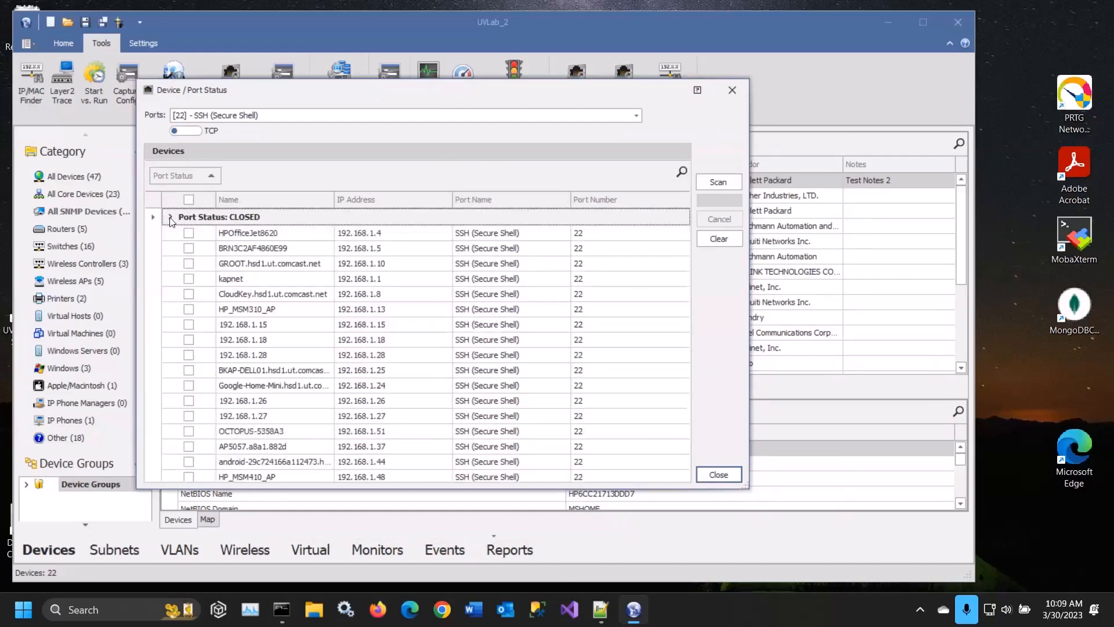
click(170, 217)
click(170, 234)
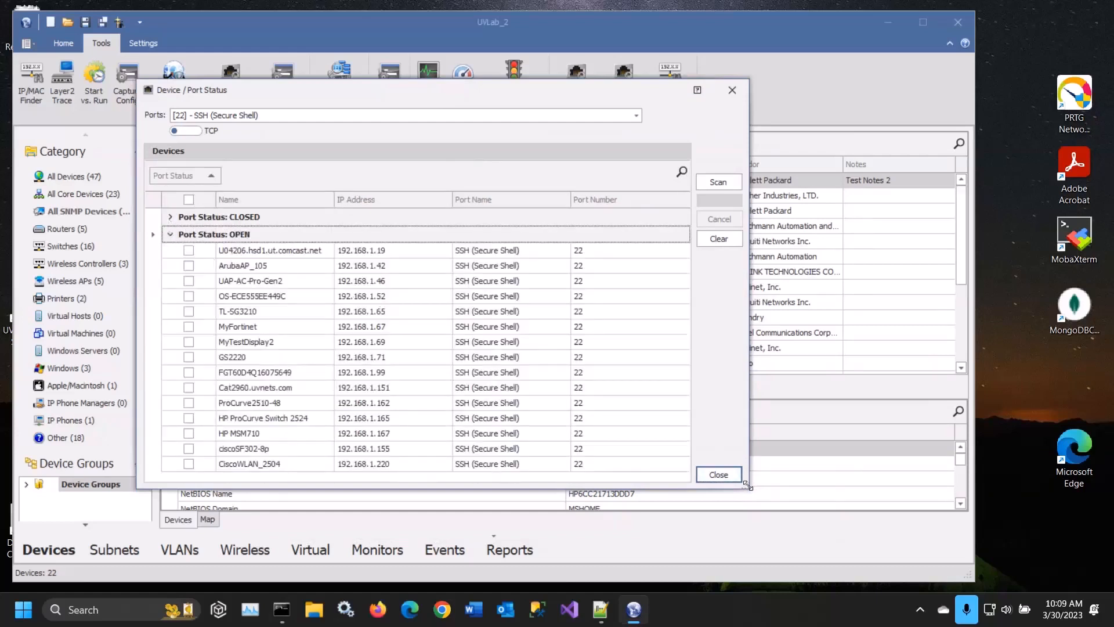
drag(749, 487, 809, 535)
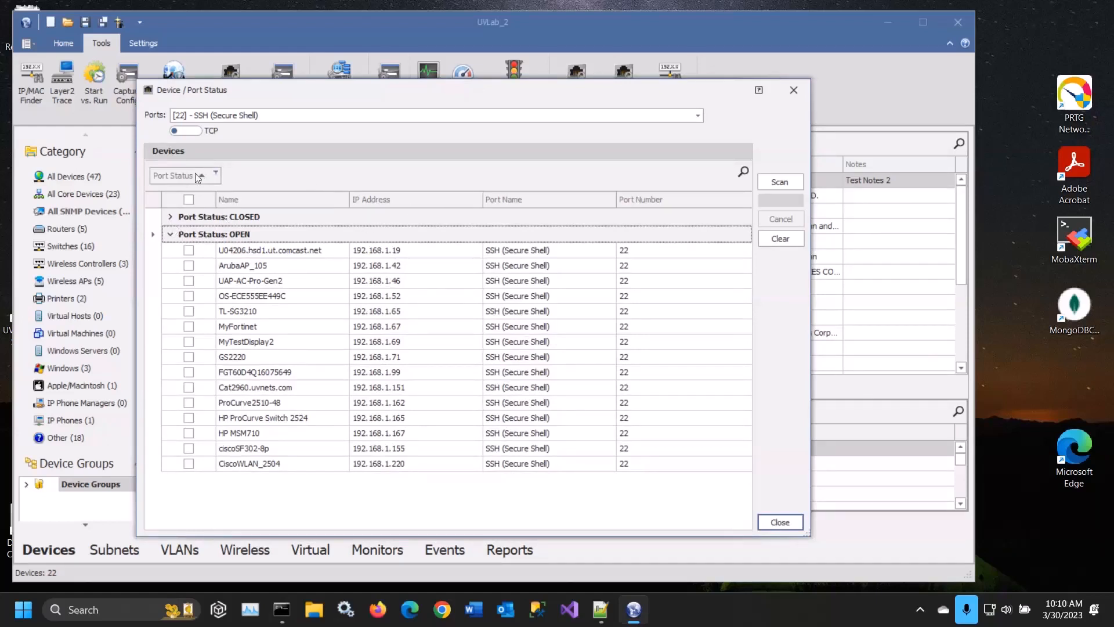
Ungroup the results and scan all devices for port [23] - Telnet instead of SSH.
drag(194, 176, 703, 195)
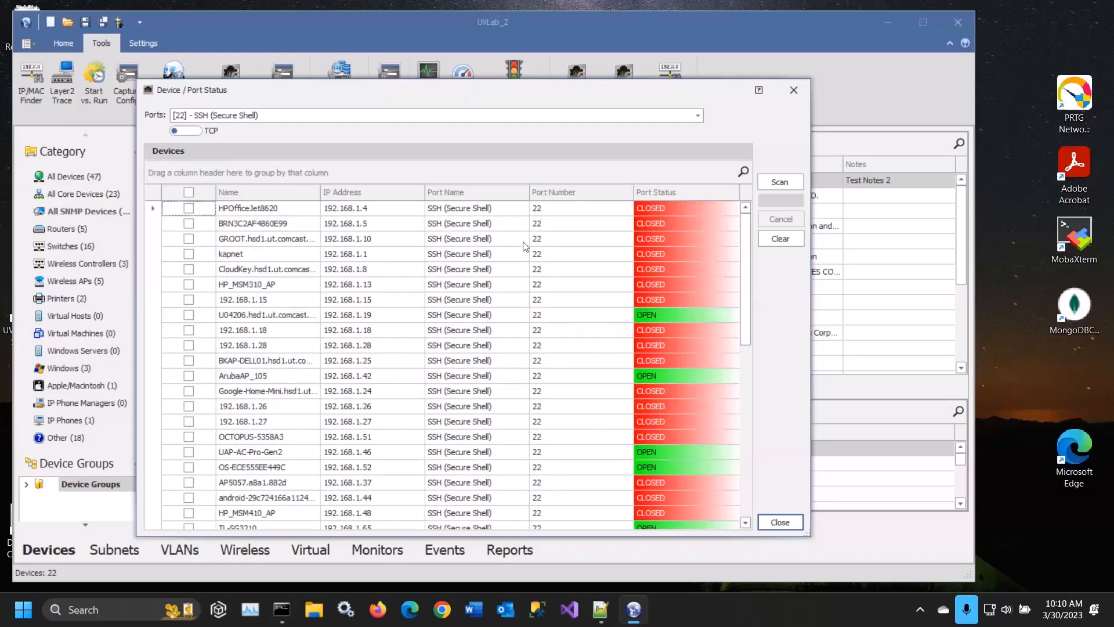
click(260, 120)
scroll(191, 185, down, 1)
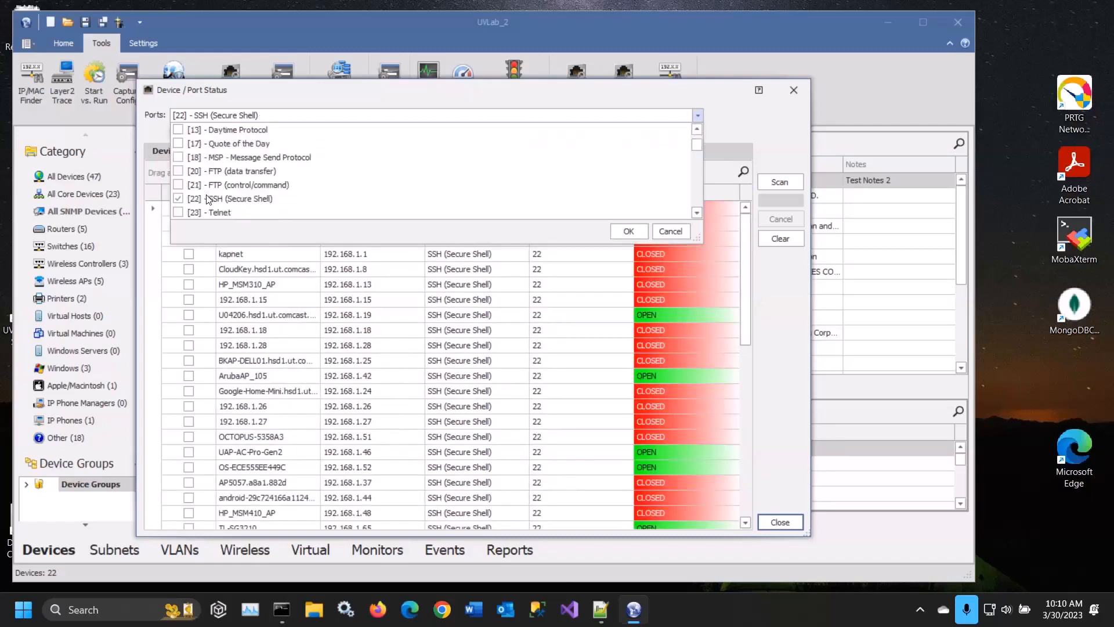
click(179, 212)
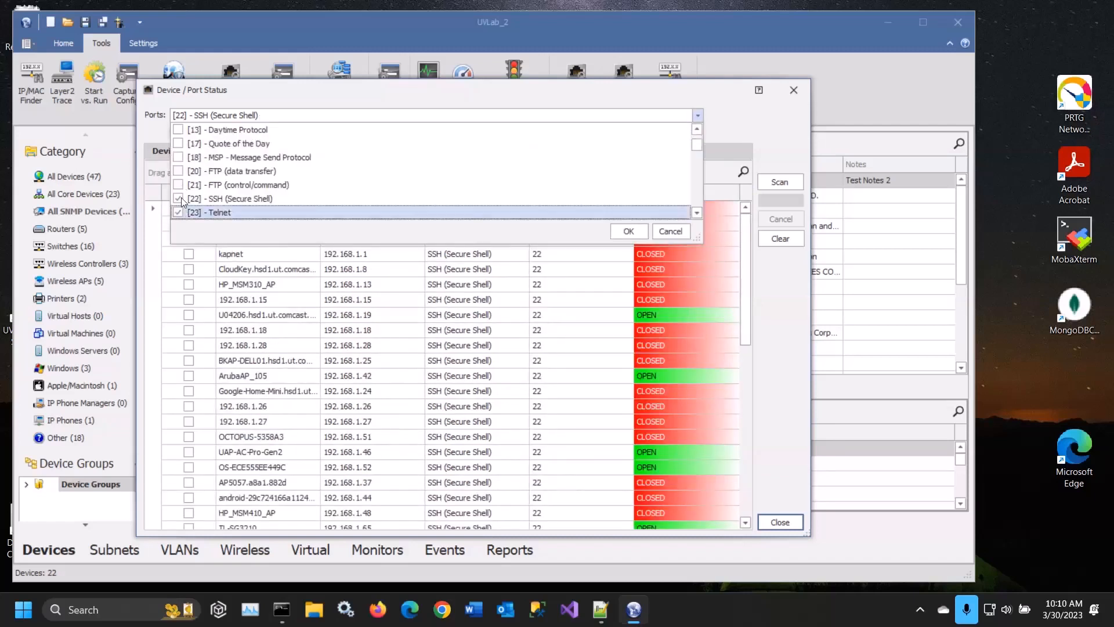
click(181, 198)
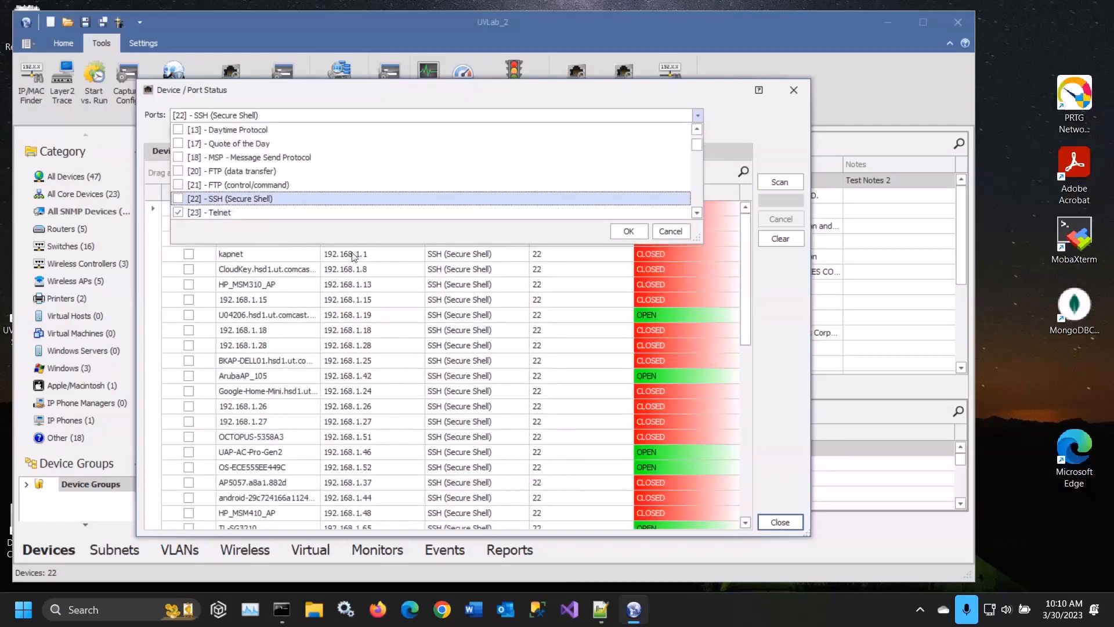
click(627, 231)
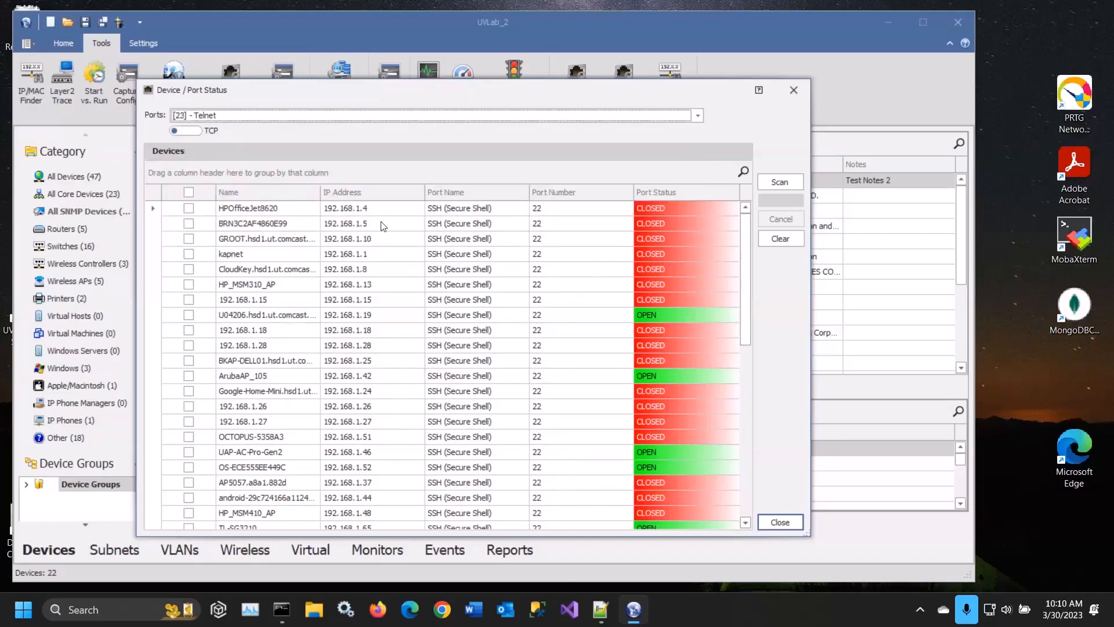
click(188, 192)
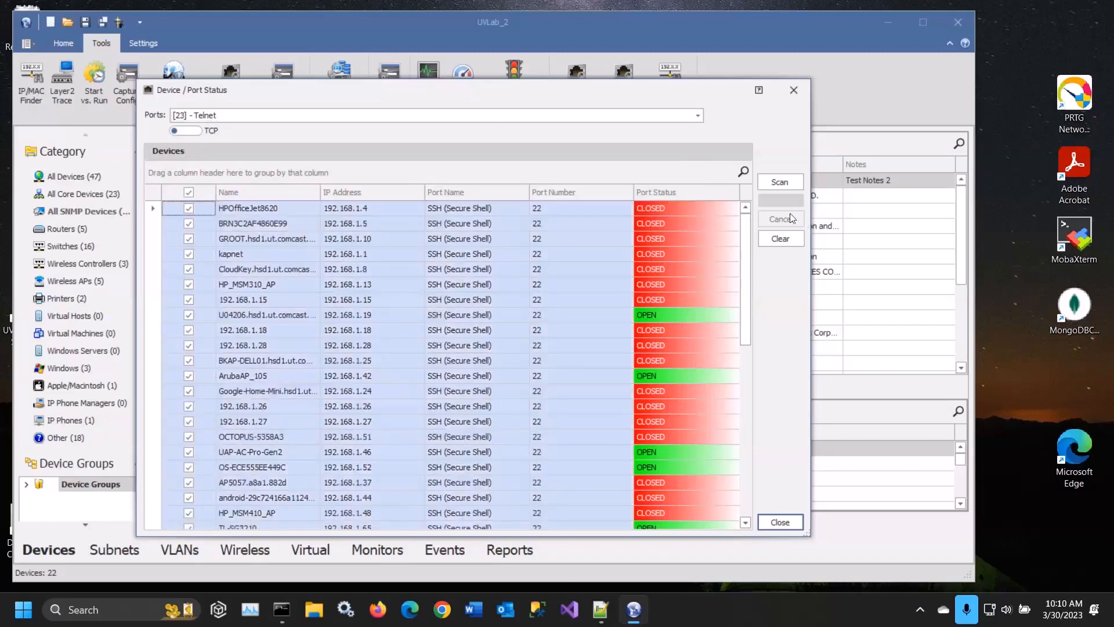
click(784, 182)
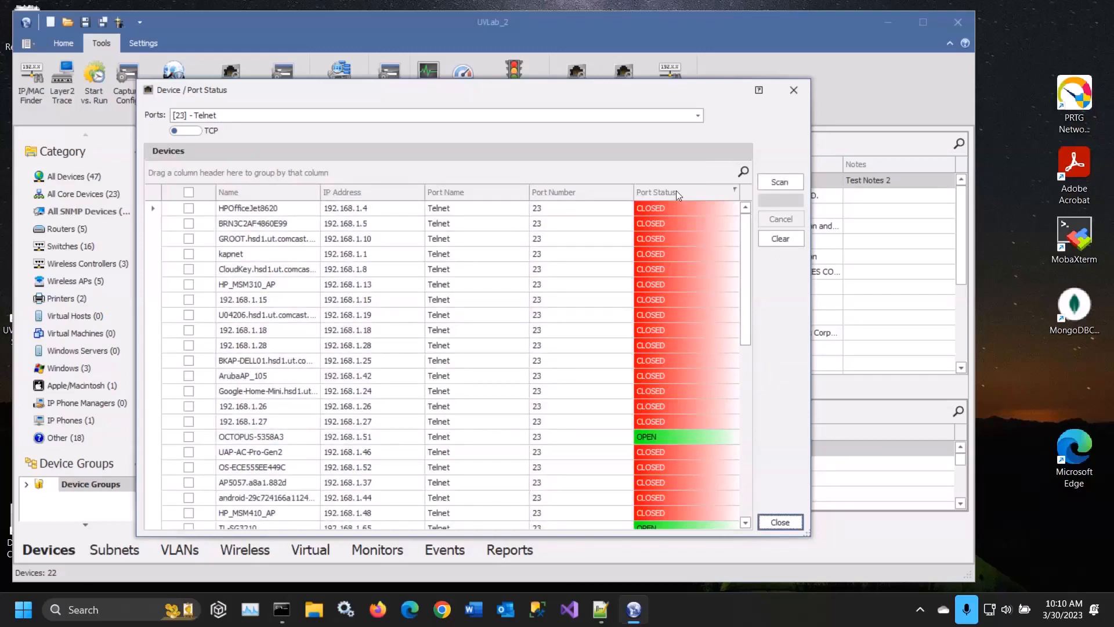
Group the Telnet scan results by port status, examine the devices in the OPEN group, and close the port scan.
drag(676, 190, 272, 173)
click(193, 236)
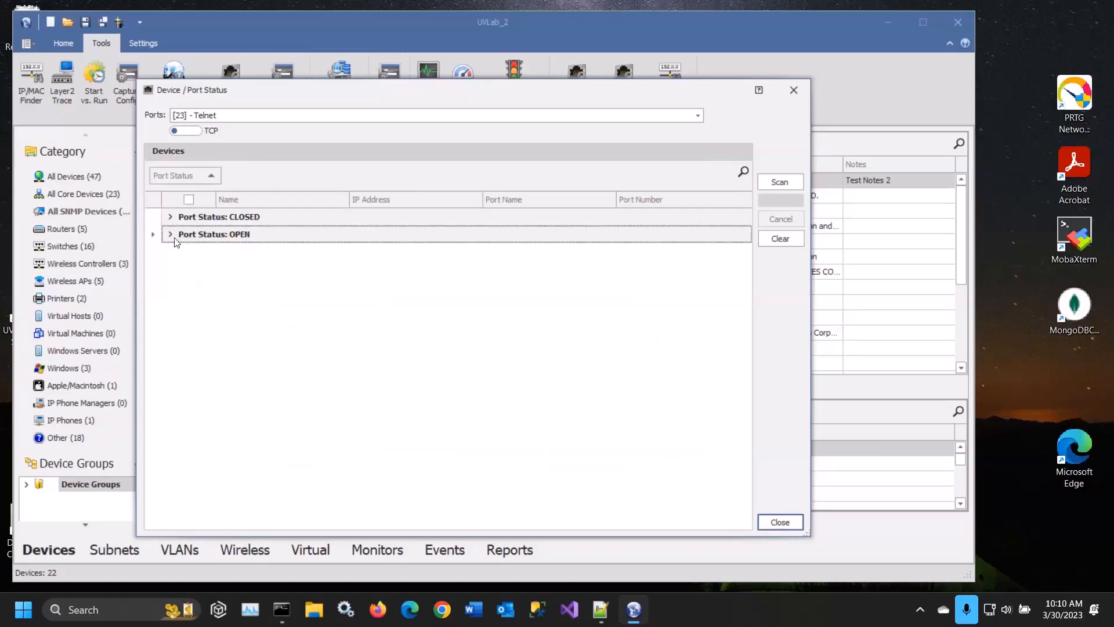
click(170, 234)
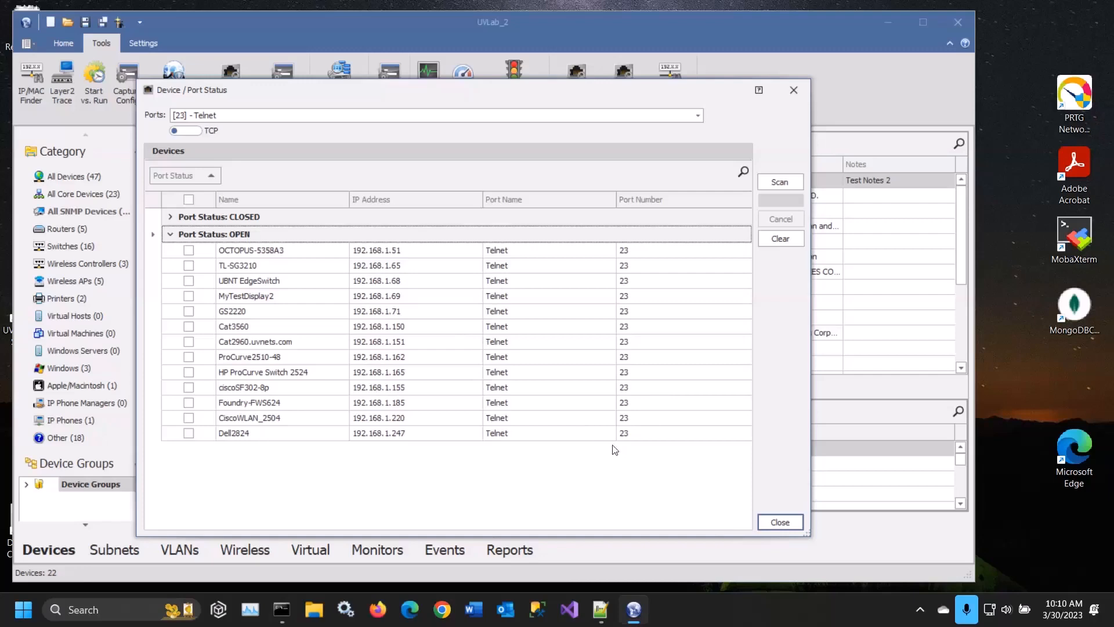
click(780, 522)
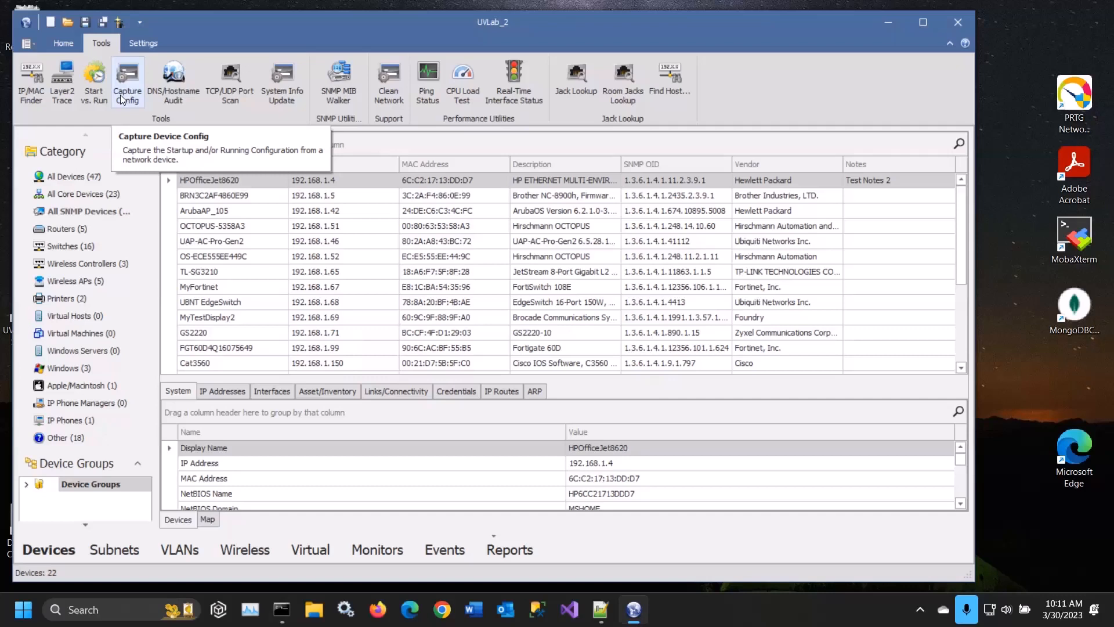
Open the Start vs. Run Configuration comparison, filter it to <Network Devices>, and reposition its window.
click(100, 96)
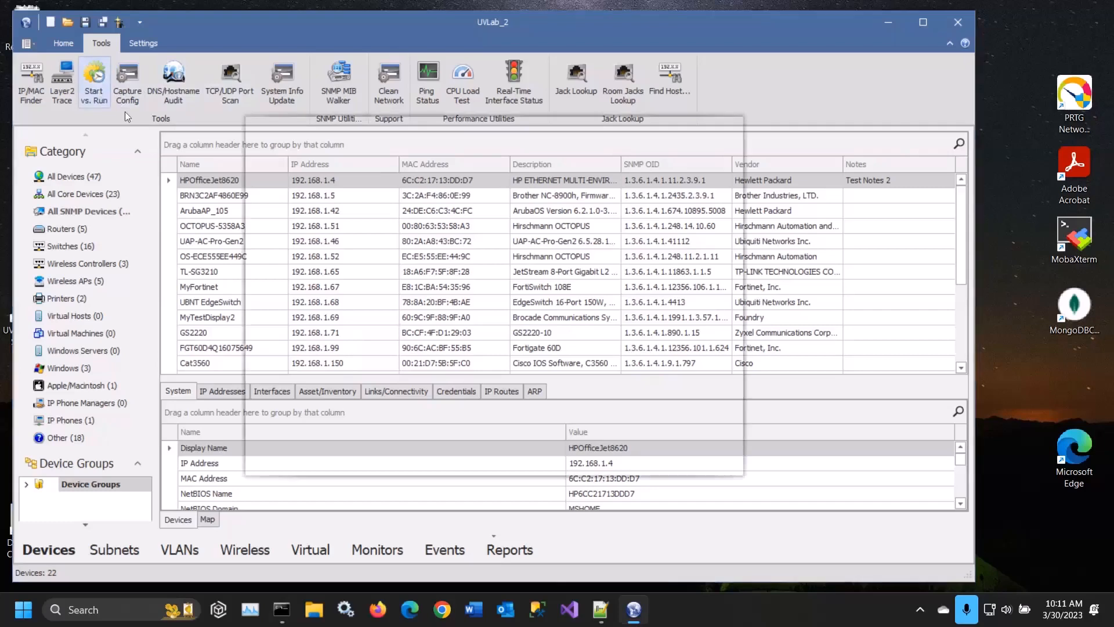
click(586, 157)
click(562, 200)
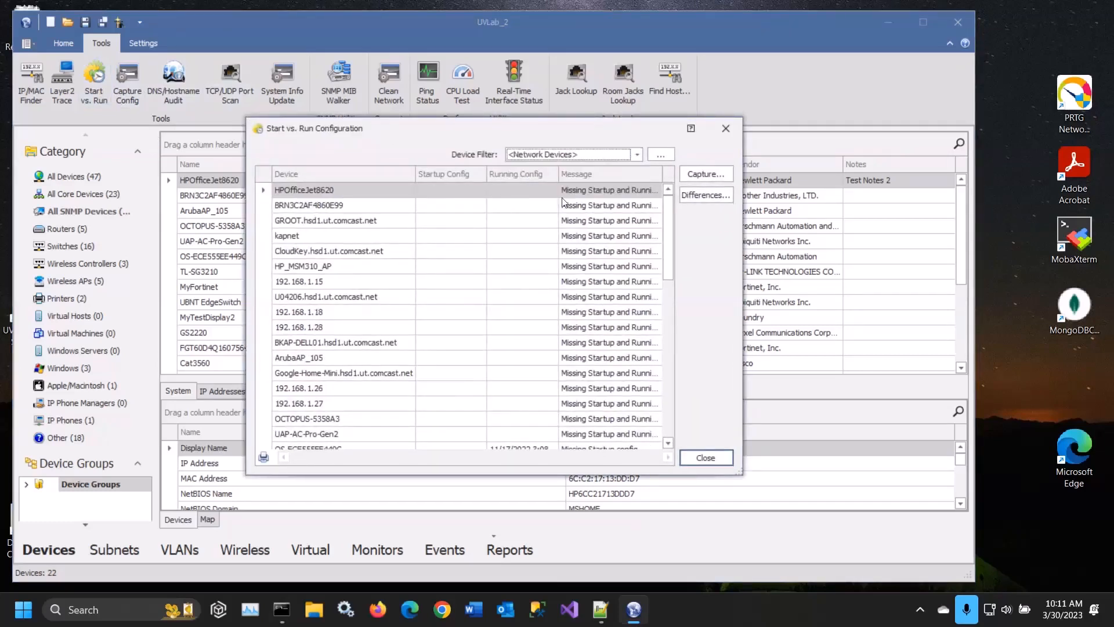
drag(513, 127, 439, 87)
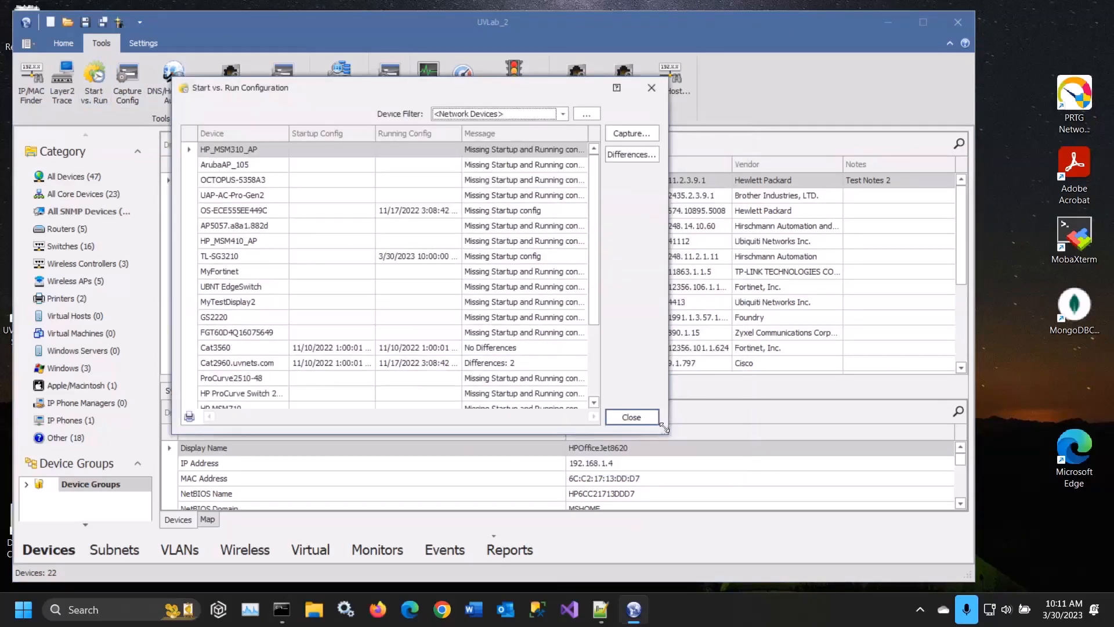
Enlarge and close the Start vs. Run comparison, and open the recent UVLab discovery result.
drag(665, 428, 832, 525)
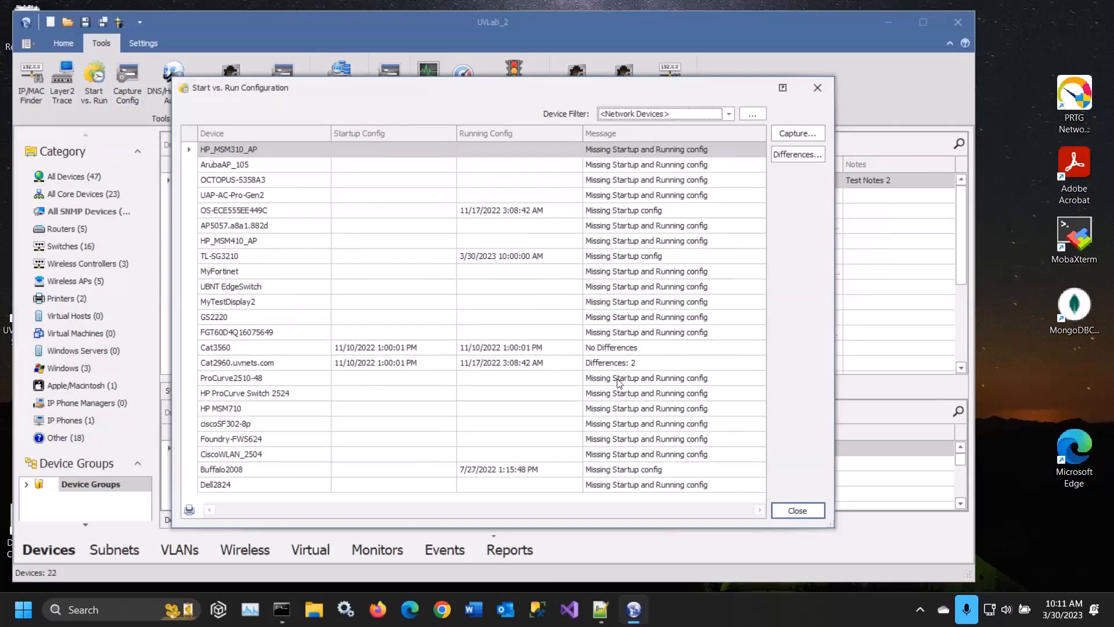
click(798, 511)
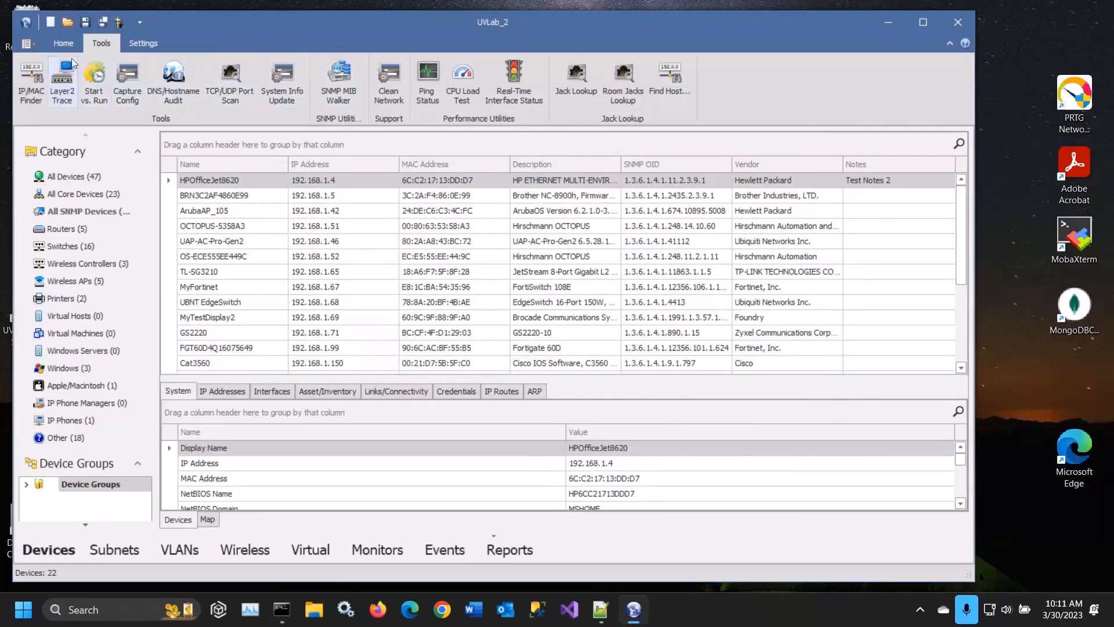
click(32, 46)
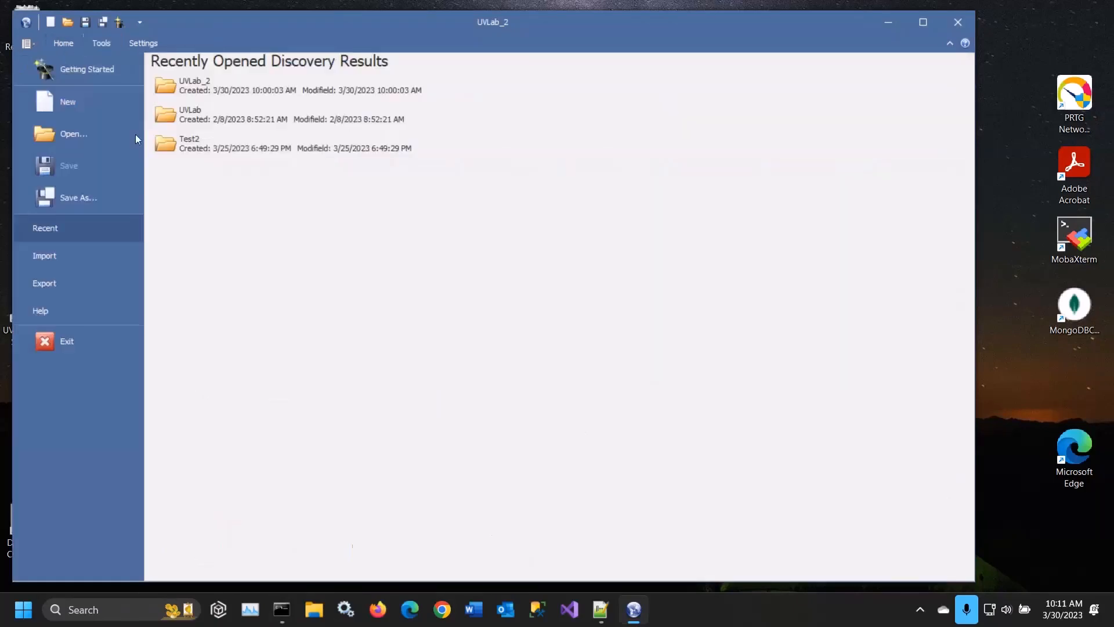
click(197, 119)
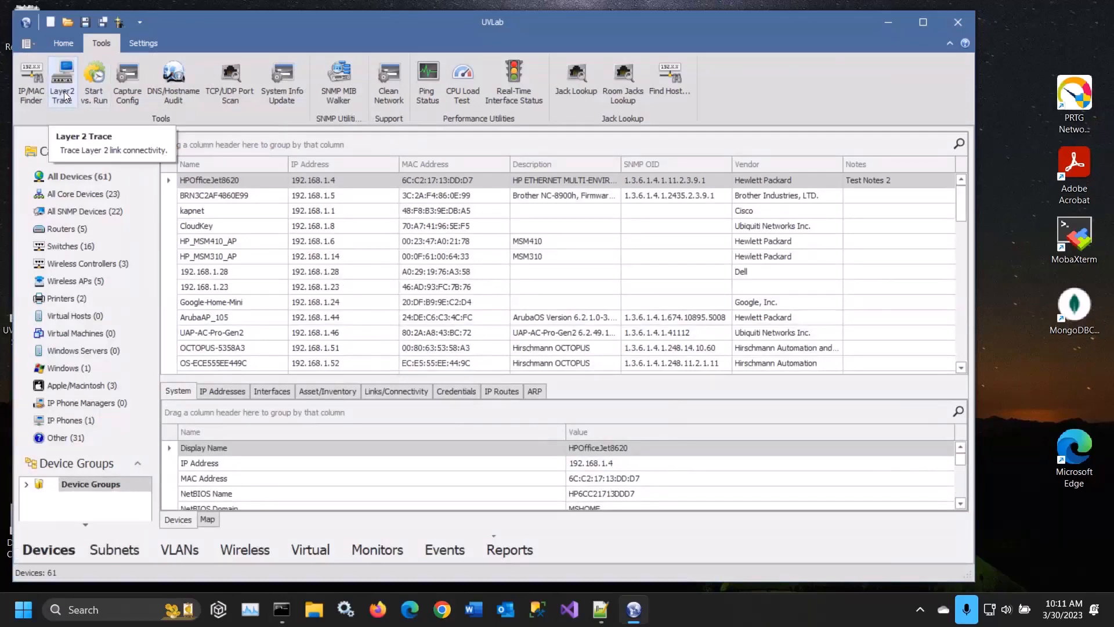
Open the Start vs. Run comparison for UVLab, filter it to <Network Devices>, and reposition and enlarge its window.
click(107, 98)
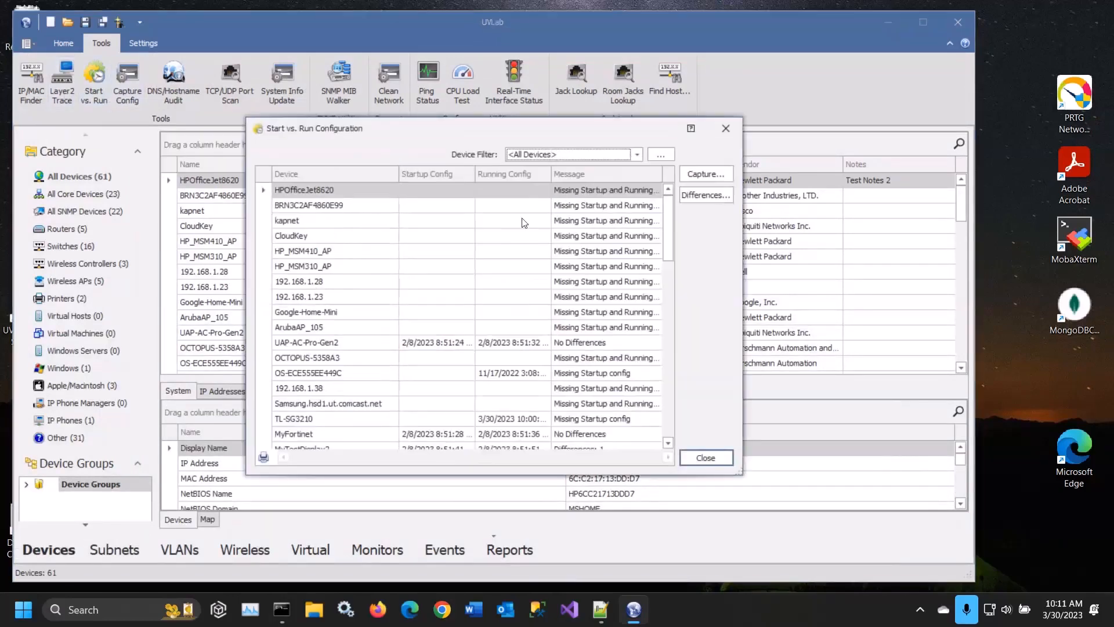
click(598, 153)
click(559, 198)
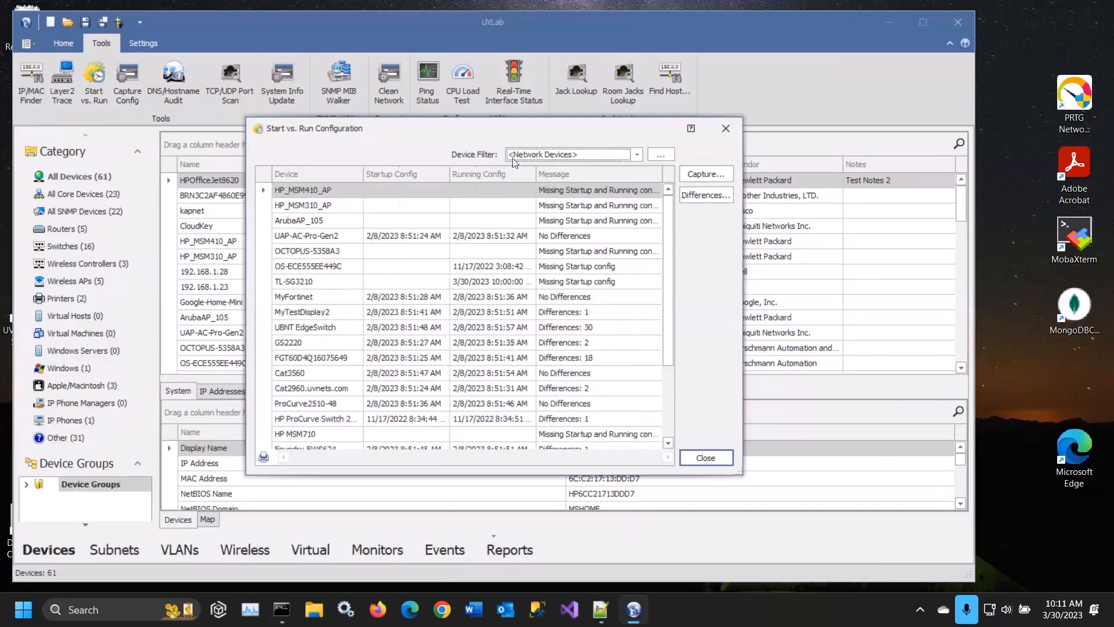
drag(471, 138, 373, 105)
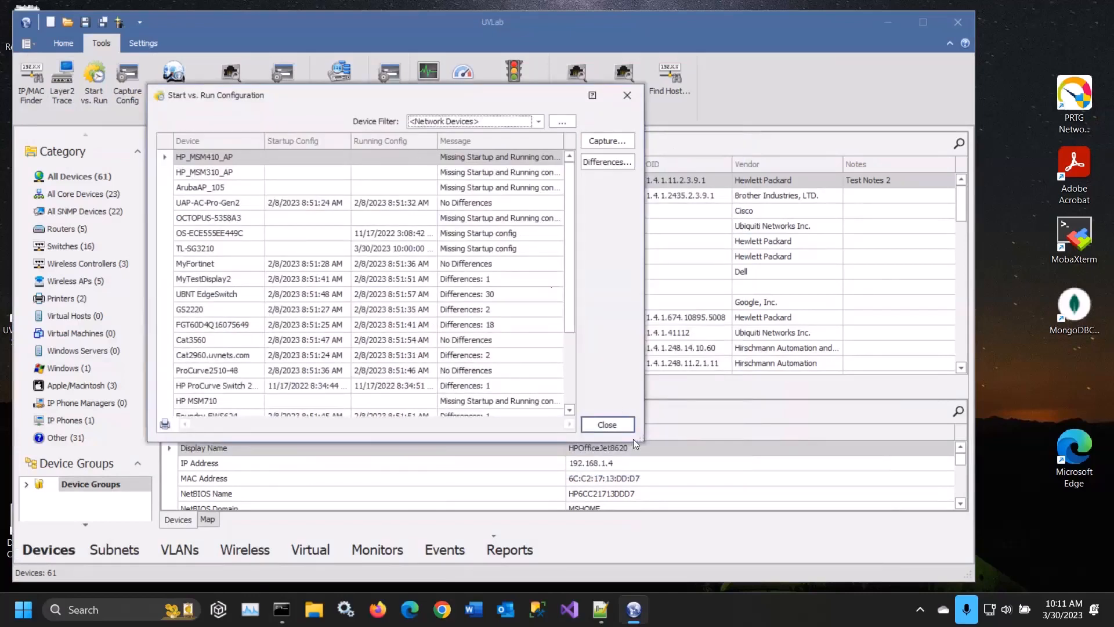
drag(638, 438, 805, 531)
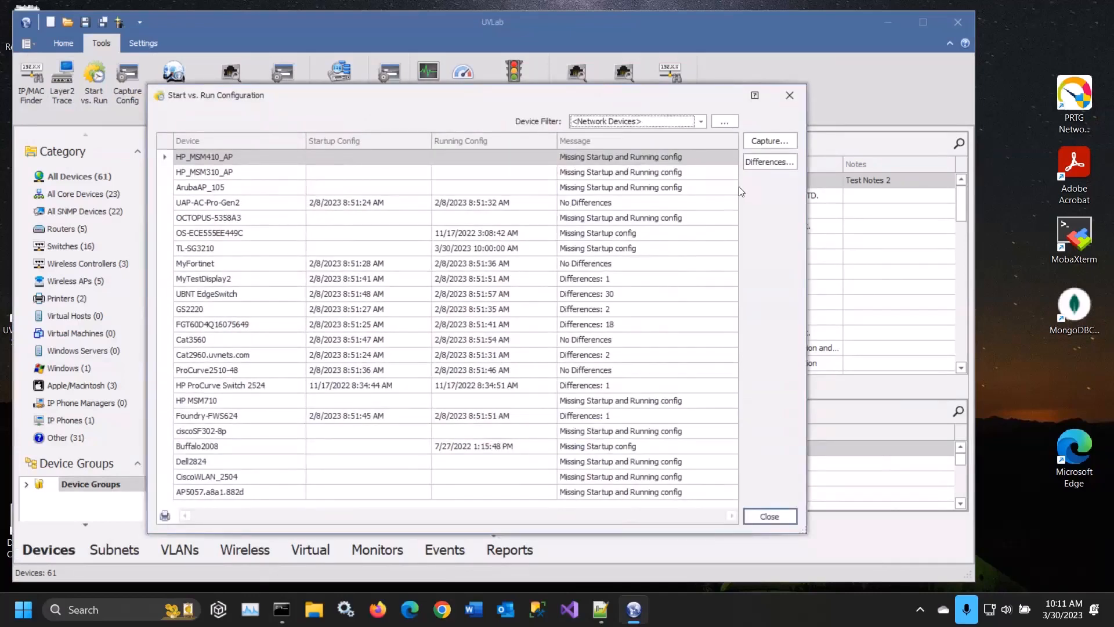
Capture the startup and running configurations of the network devices, review the failed and succeeded results, and close the task progress.
click(766, 143)
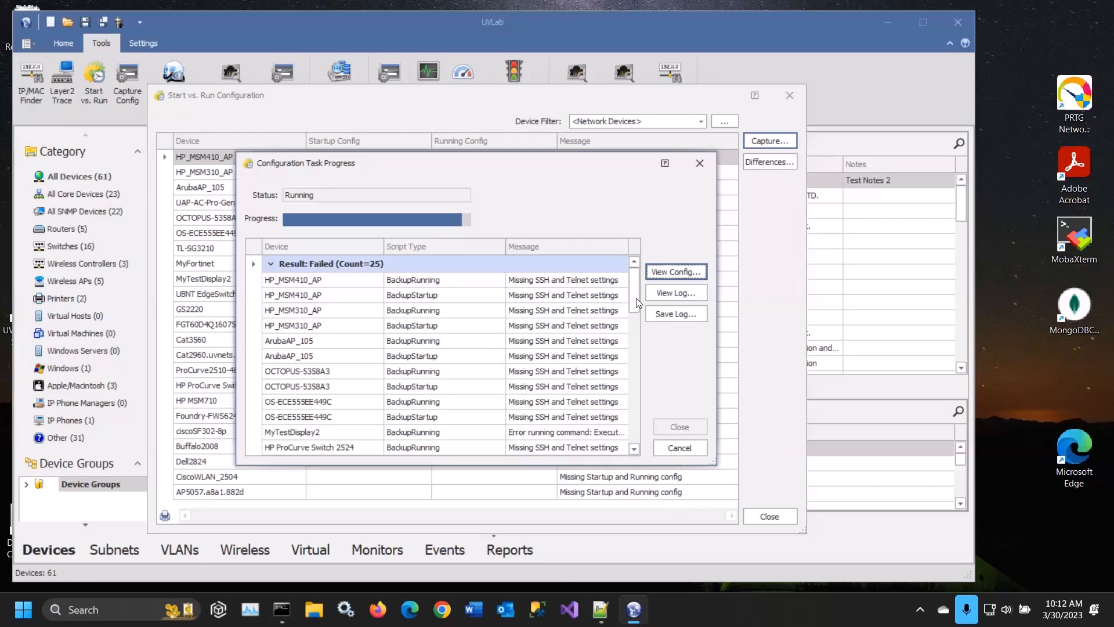
scroll(634, 348, down, 3)
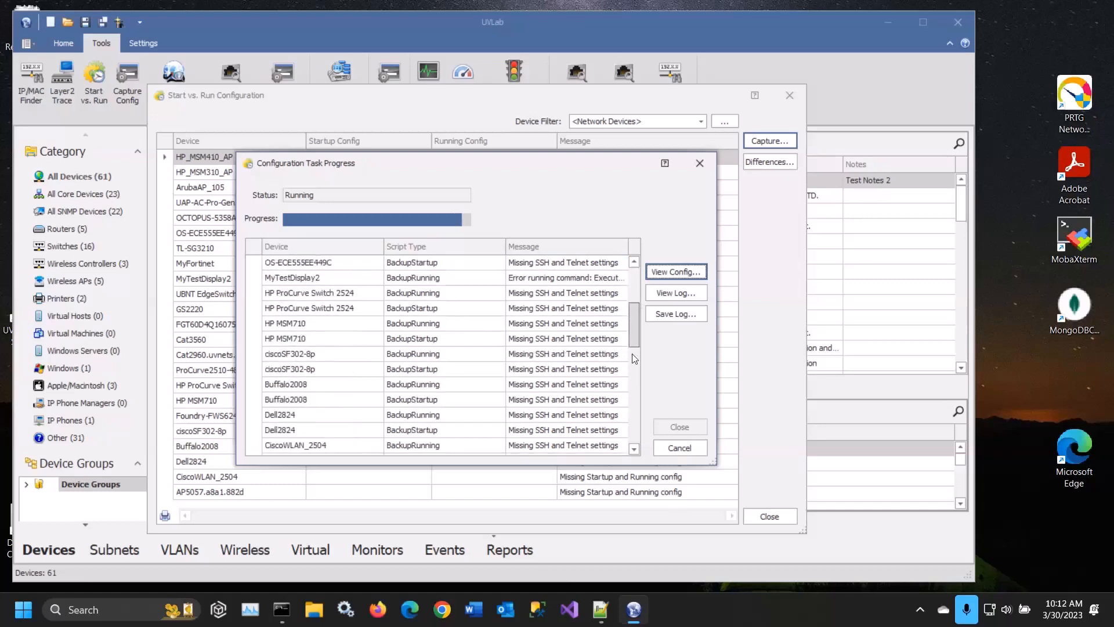
scroll(632, 375, up, 3)
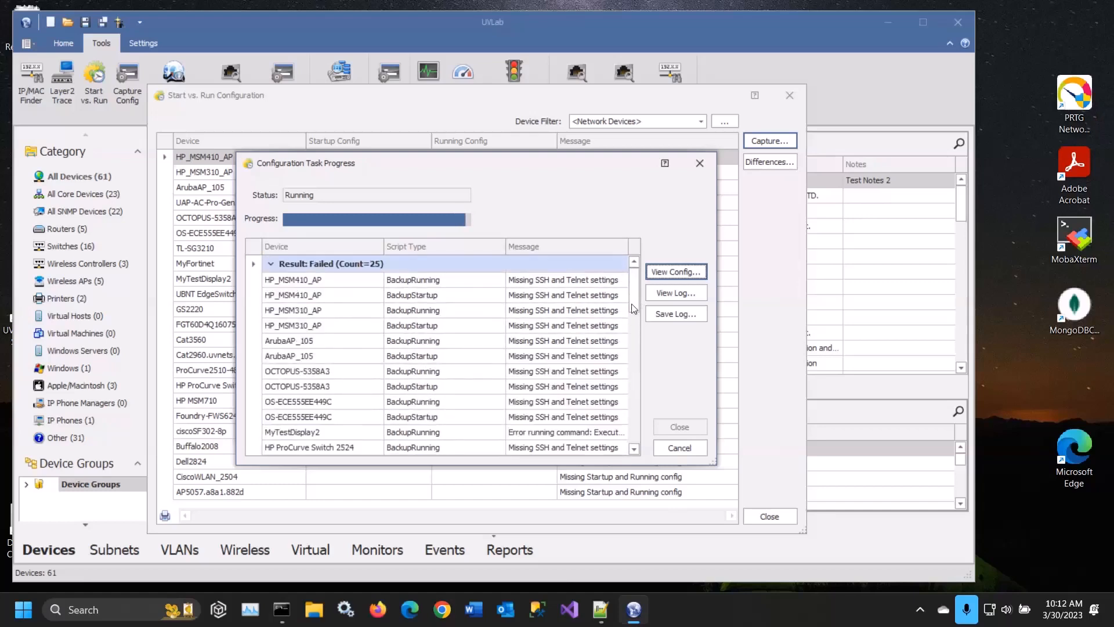
drag(634, 309, 632, 355)
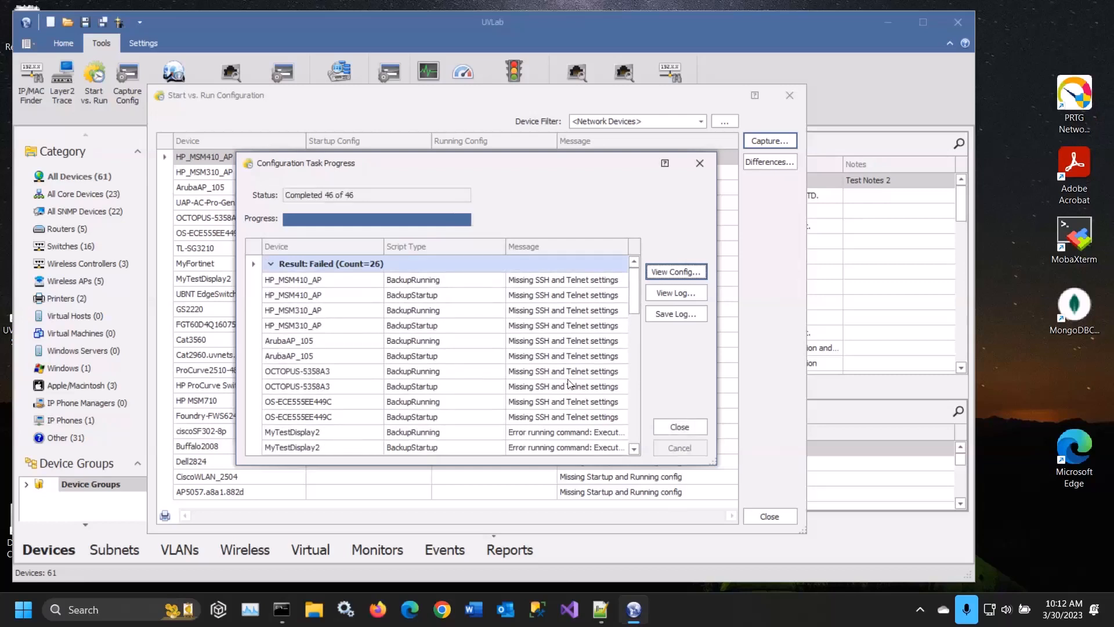
scroll(569, 383, down, 7)
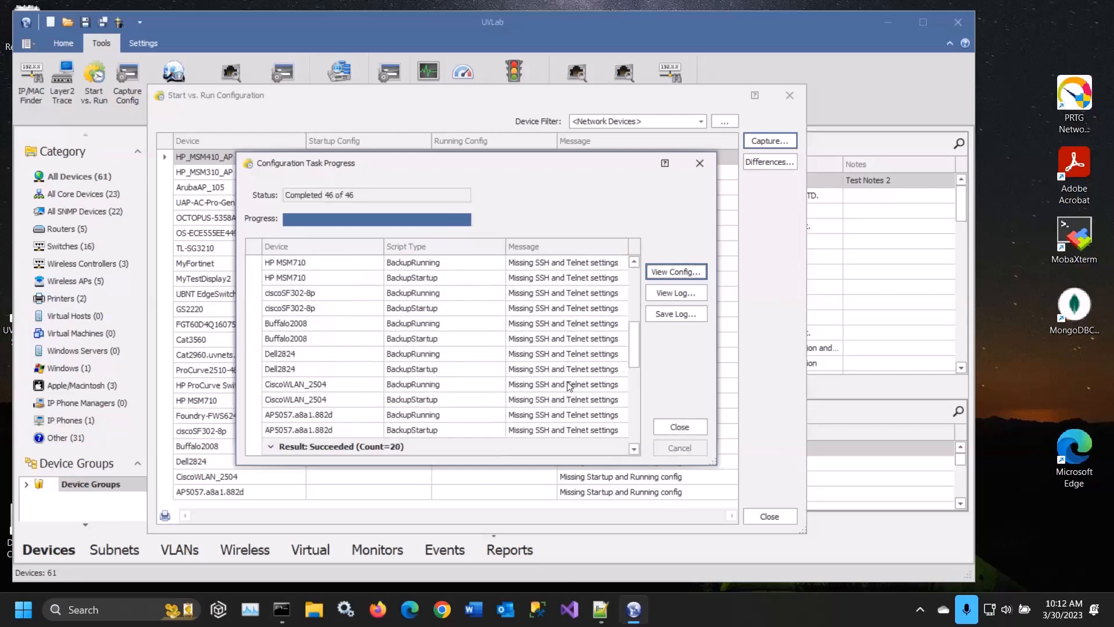
scroll(569, 387, down, 4)
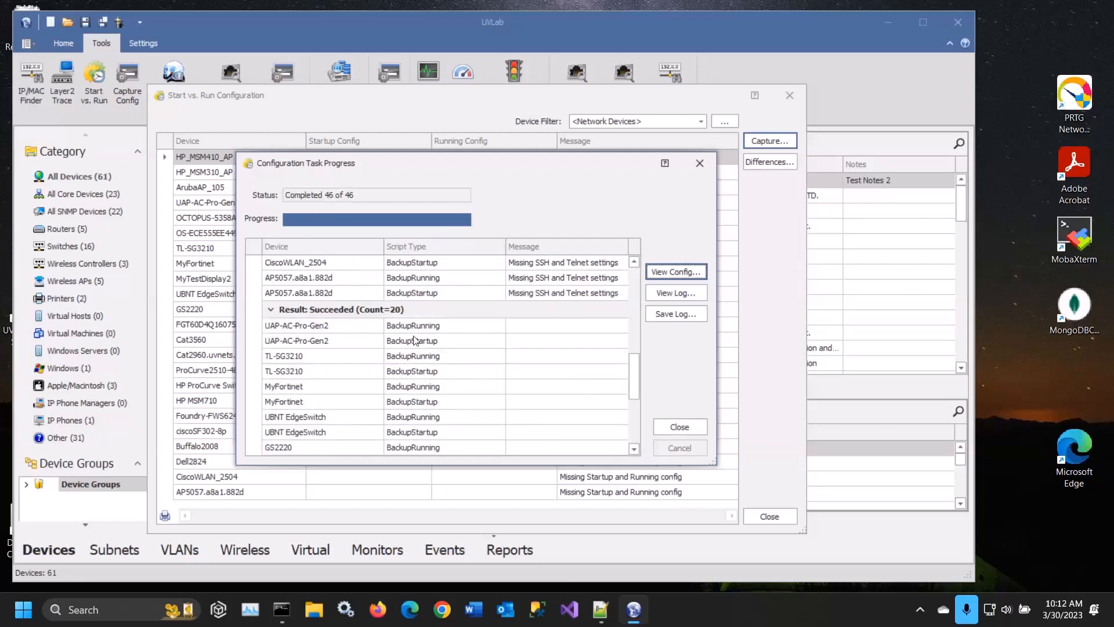
scroll(414, 339, down, 4)
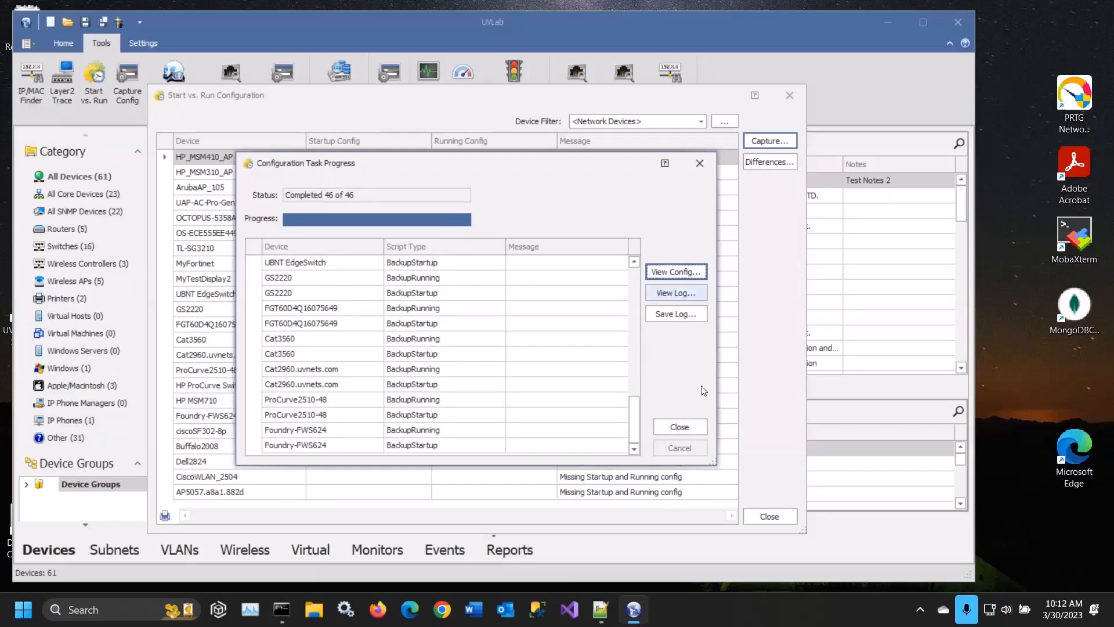
click(693, 428)
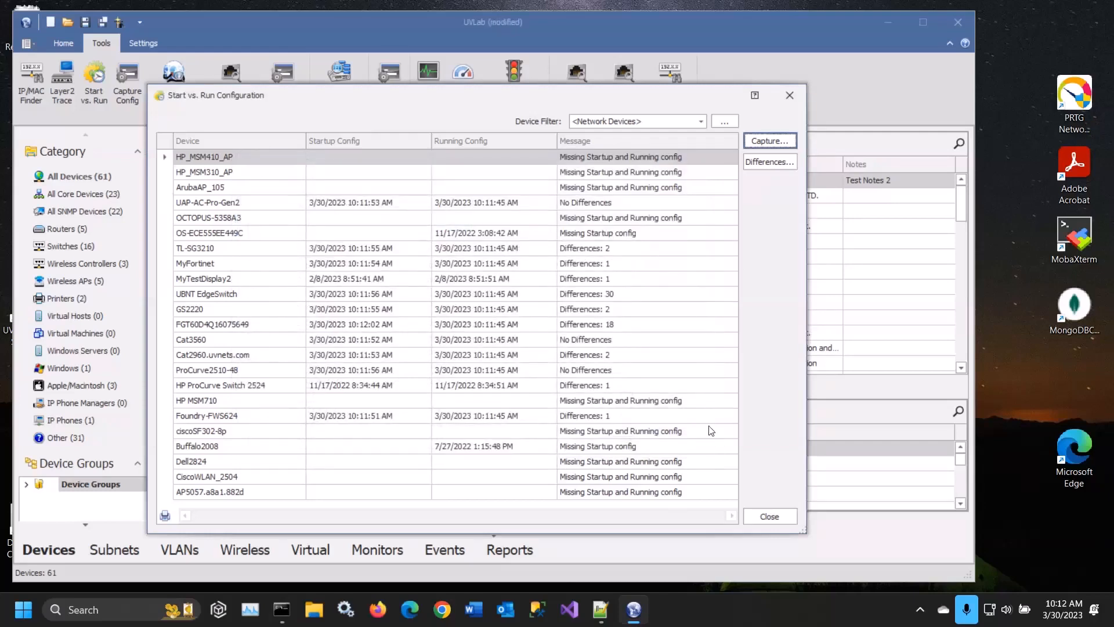
Check the comparison results for MyTestDisplay2 and UBNT EdgeSwitch, and close the Start vs. Run comparison.
click(594, 280)
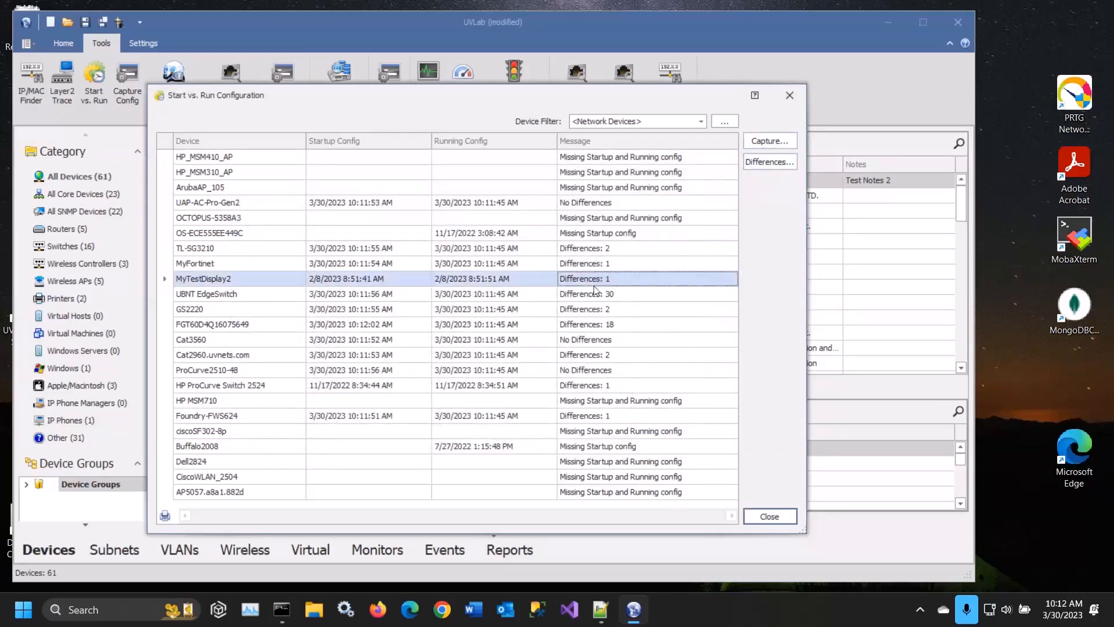
click(478, 296)
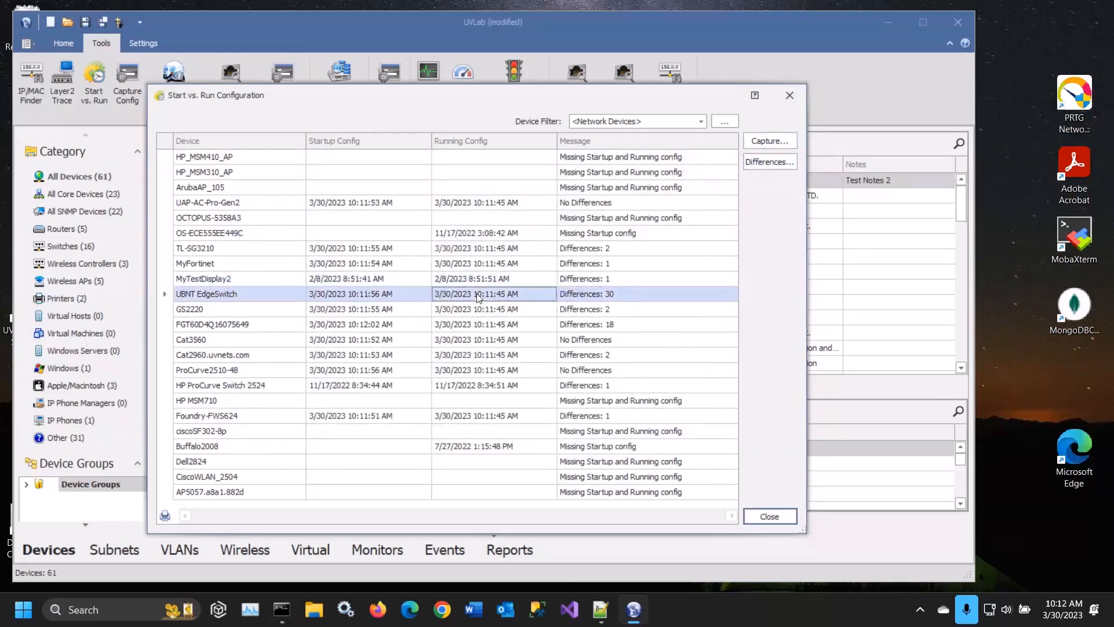
click(770, 516)
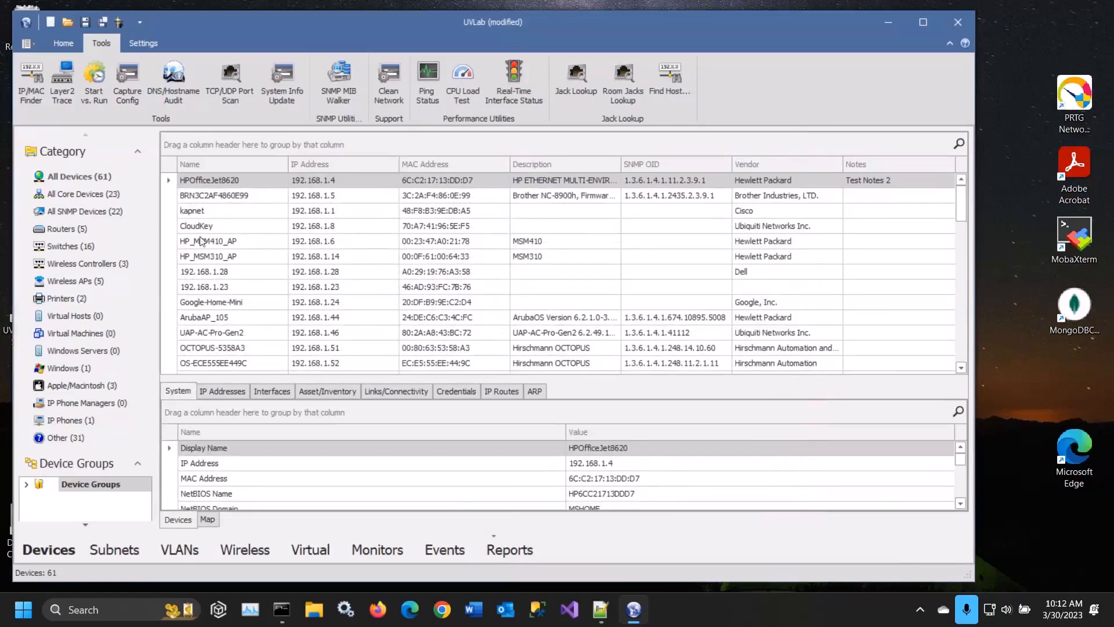
List only the switches and show the captured configurations of the GS2220 switch.
click(67, 246)
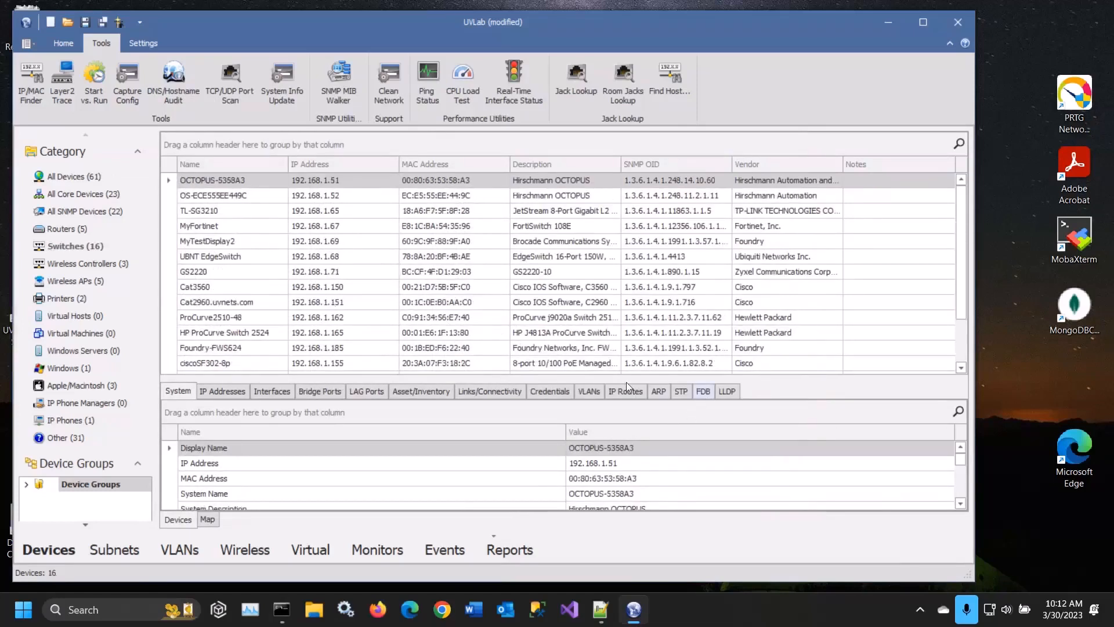
click(271, 270)
click(672, 397)
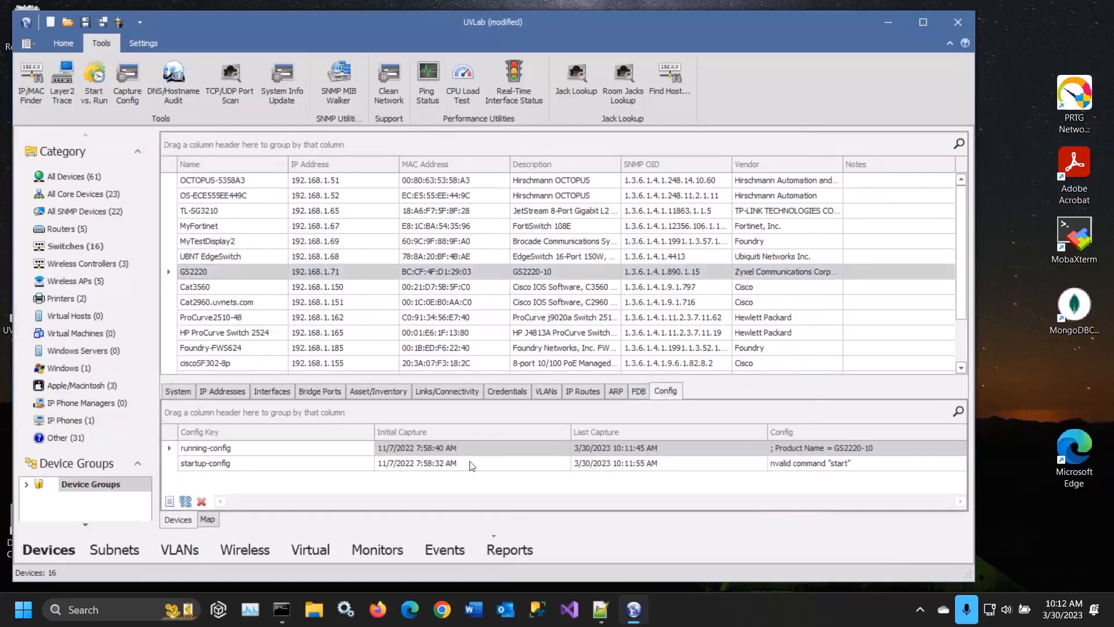
View the device config differences for GS2220's running-config and close the comparison.
double_click(354, 448)
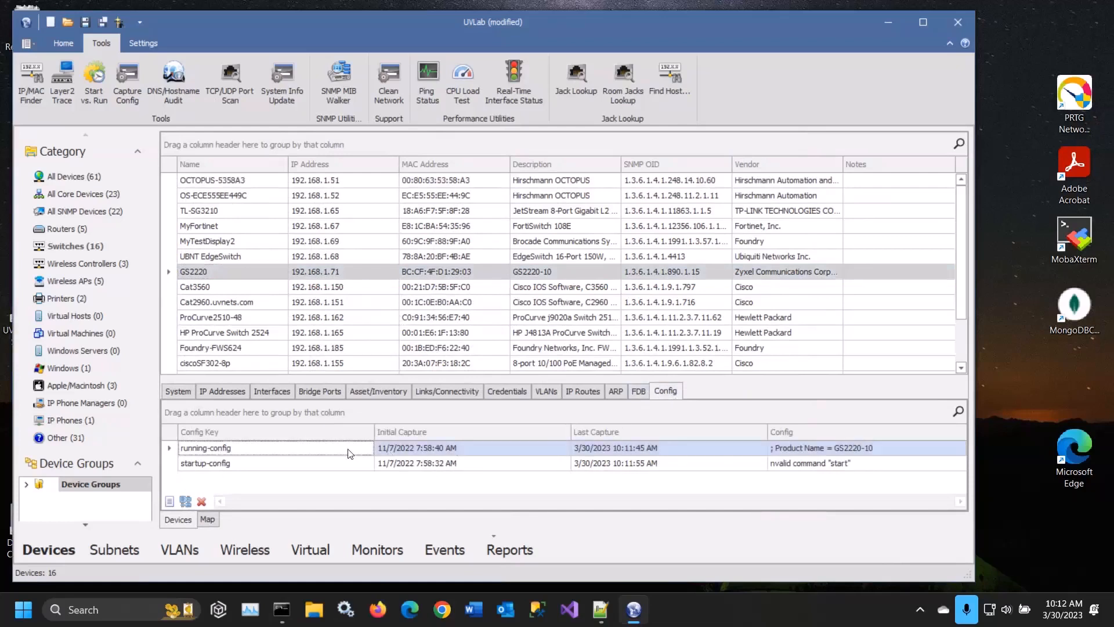
click(673, 449)
right_click(335, 445)
click(361, 469)
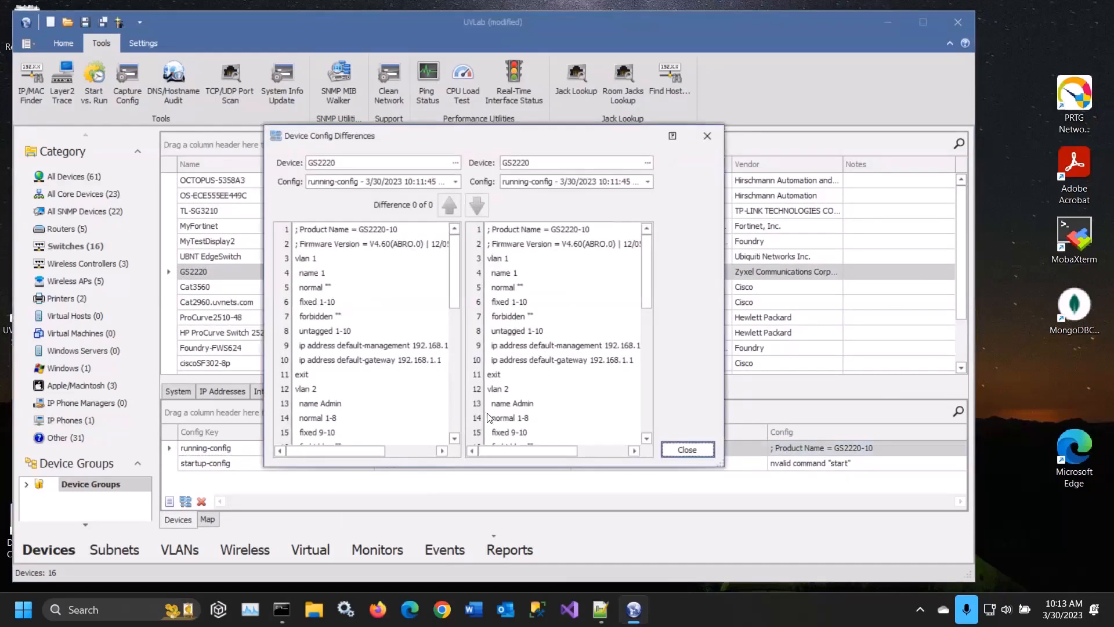
click(689, 447)
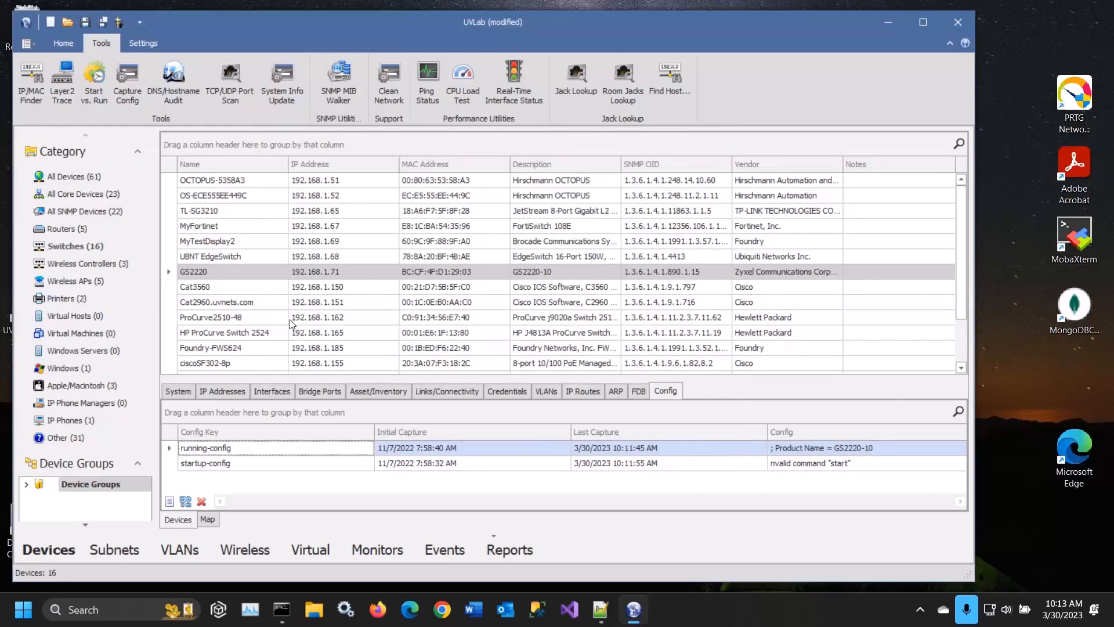
Open NEW Config Monitor from the config monitors, review its capture settings, devices, schedule and event notification options, and close it.
click(382, 549)
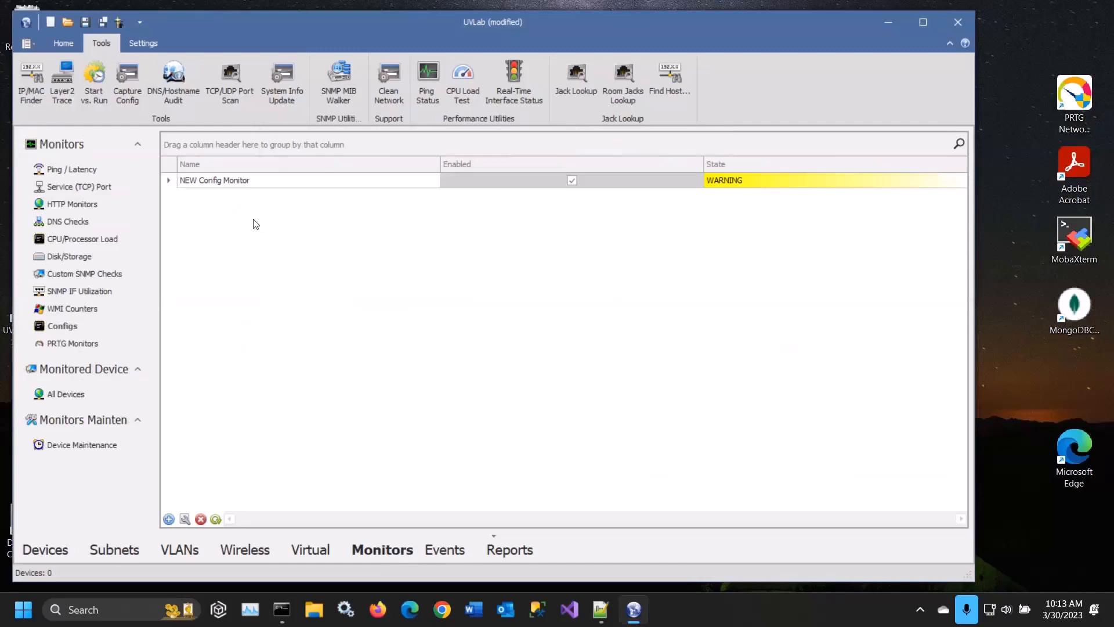
double_click(224, 182)
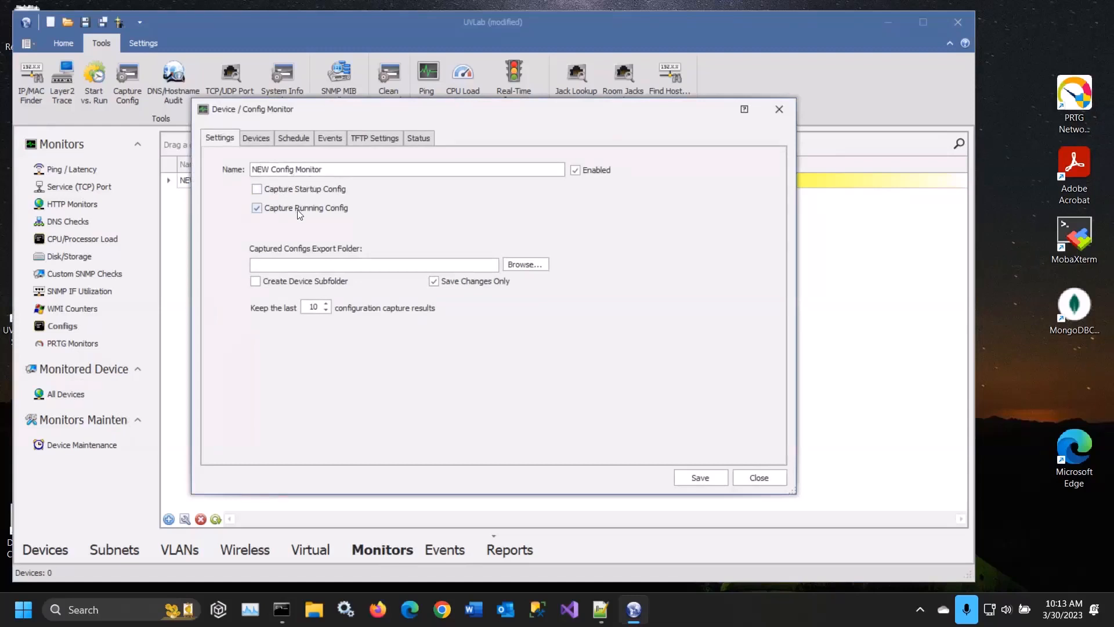
click(257, 142)
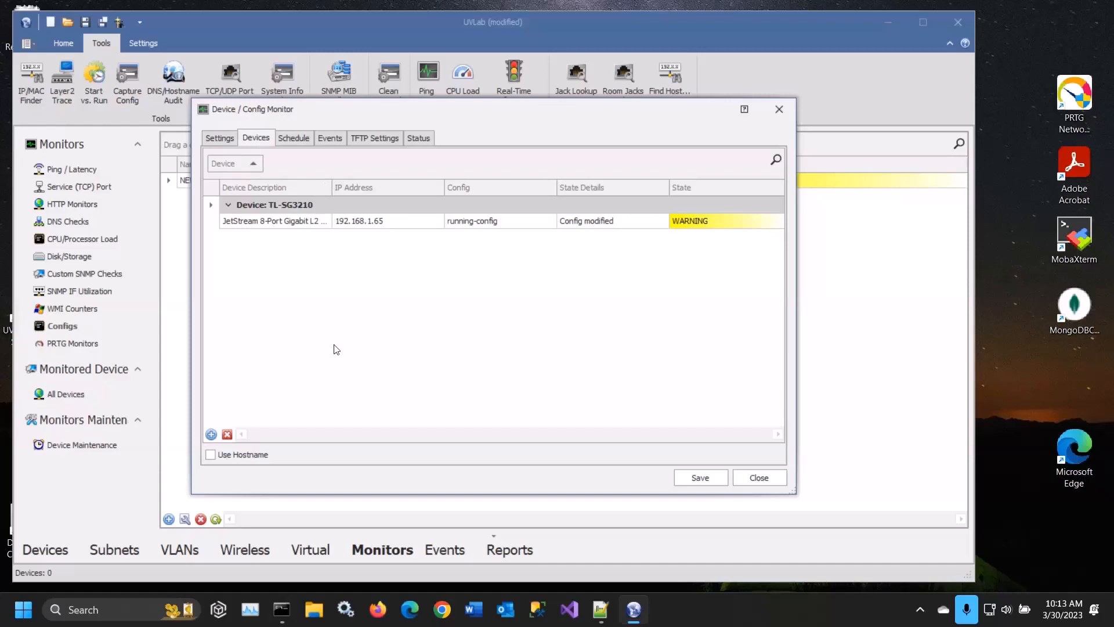
click(292, 139)
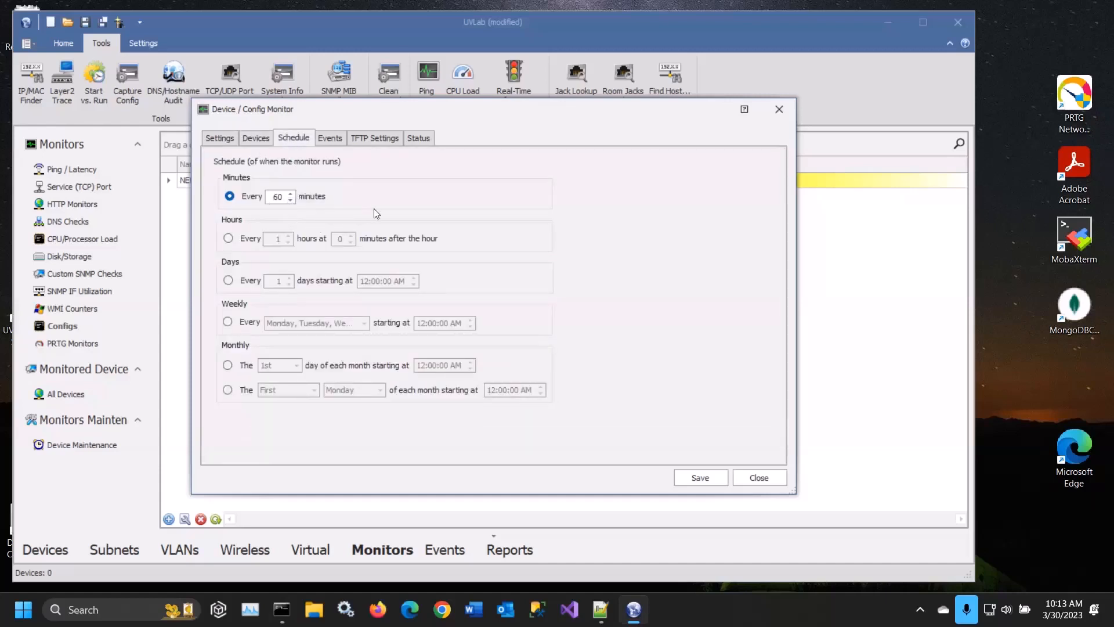
click(329, 139)
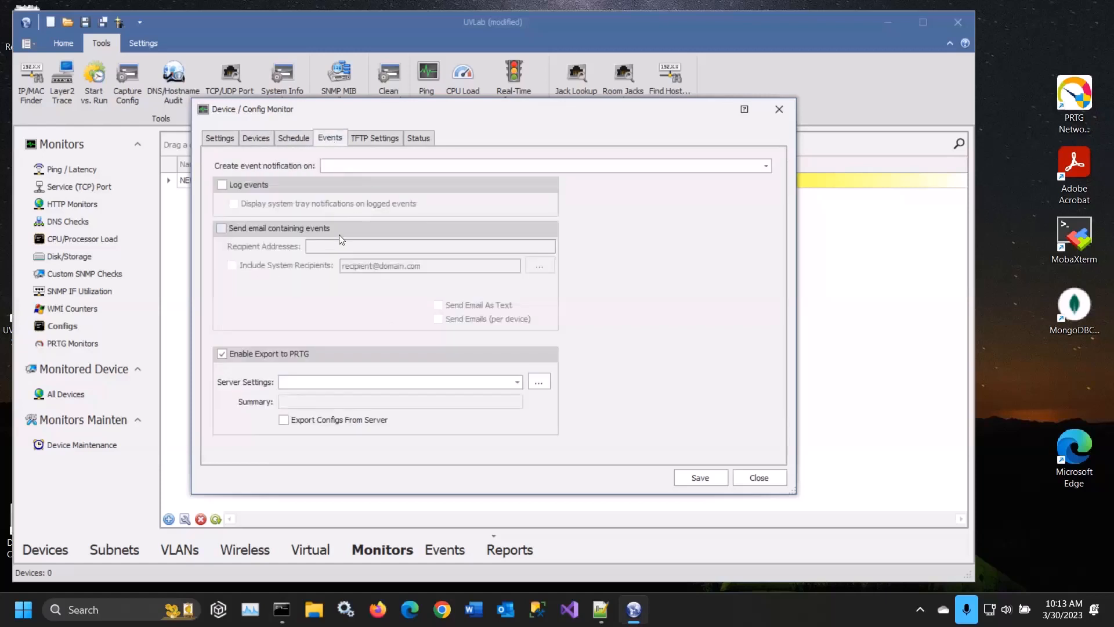
click(332, 168)
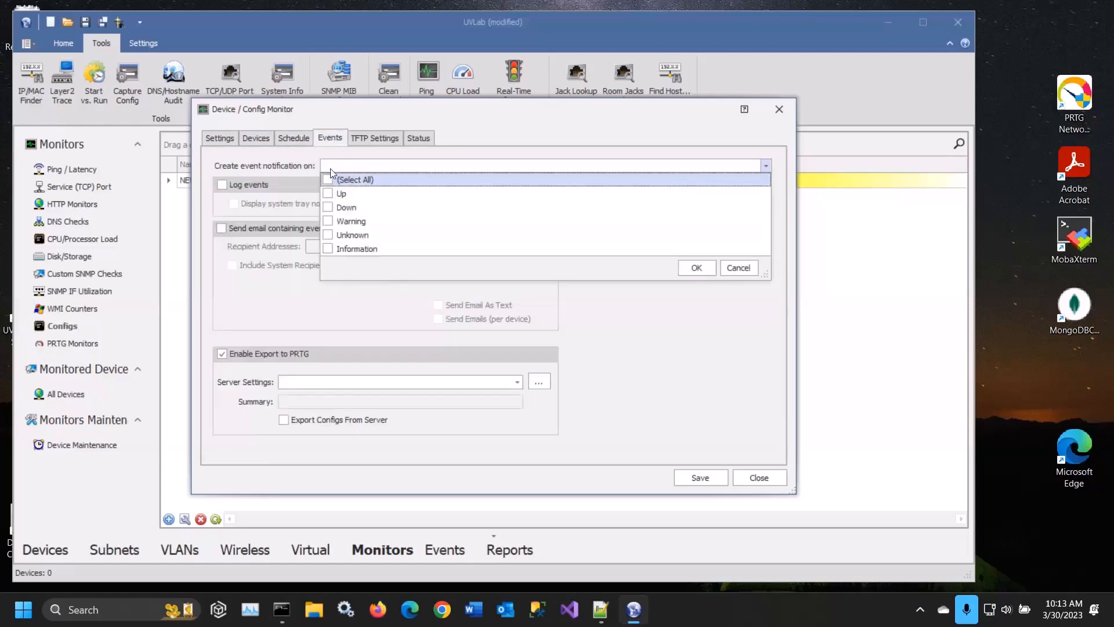
click(330, 168)
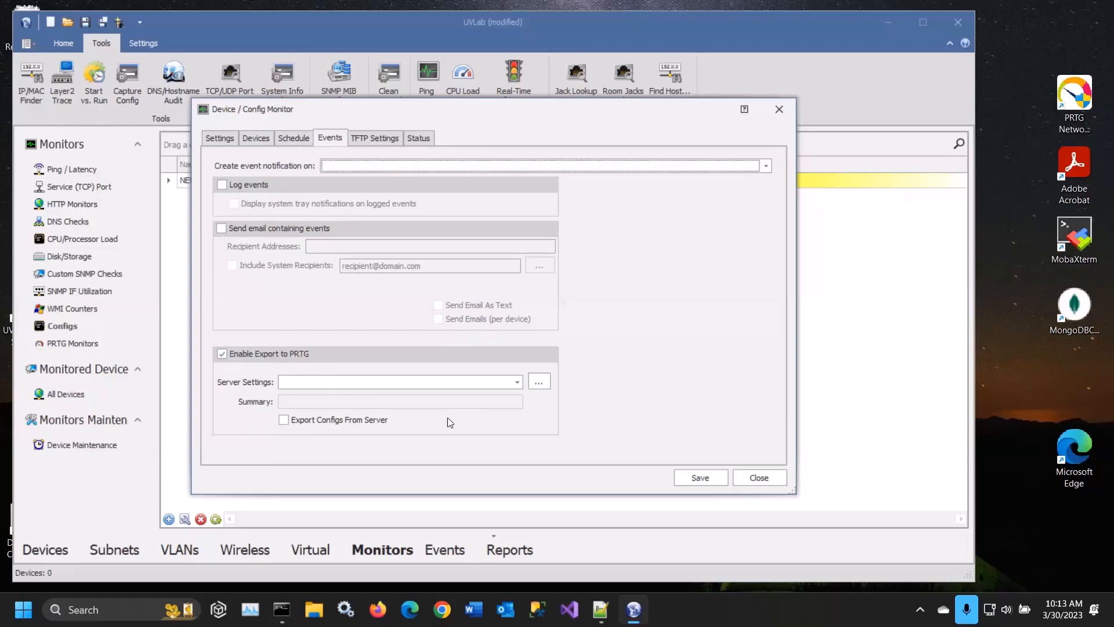
click(760, 477)
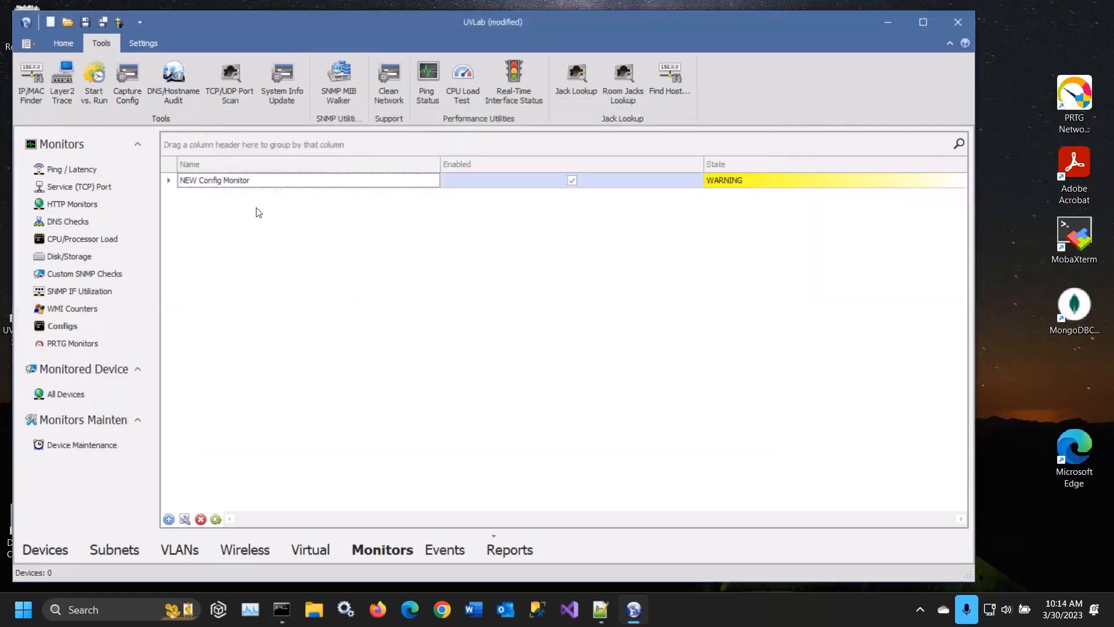
Return to the device list and show the captured configurations of the Cat3560 switch.
click(57, 44)
click(46, 549)
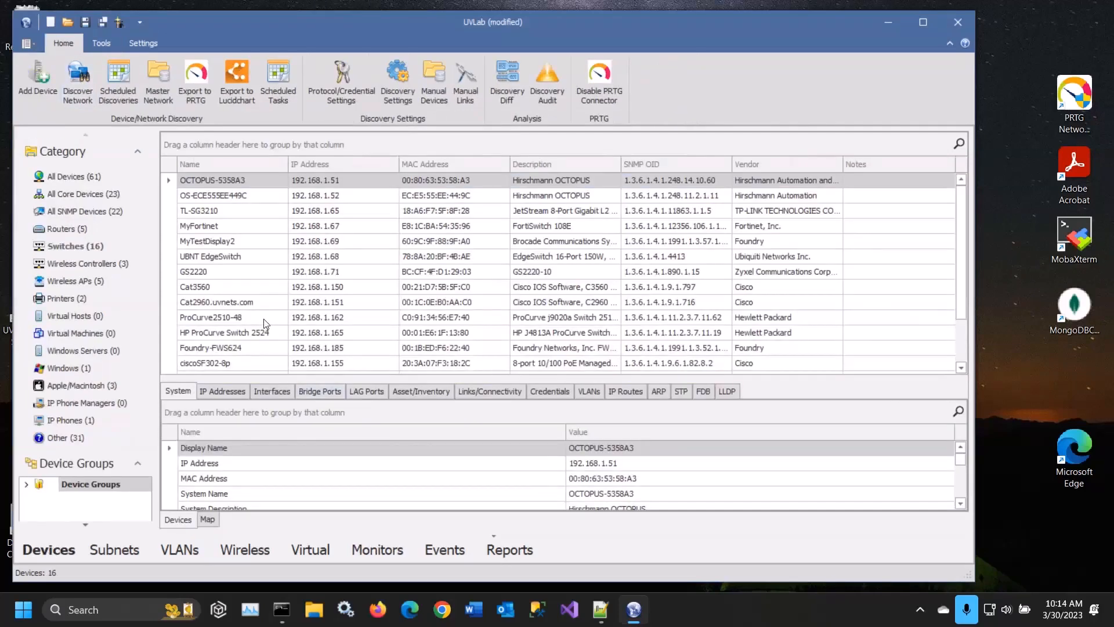
click(264, 288)
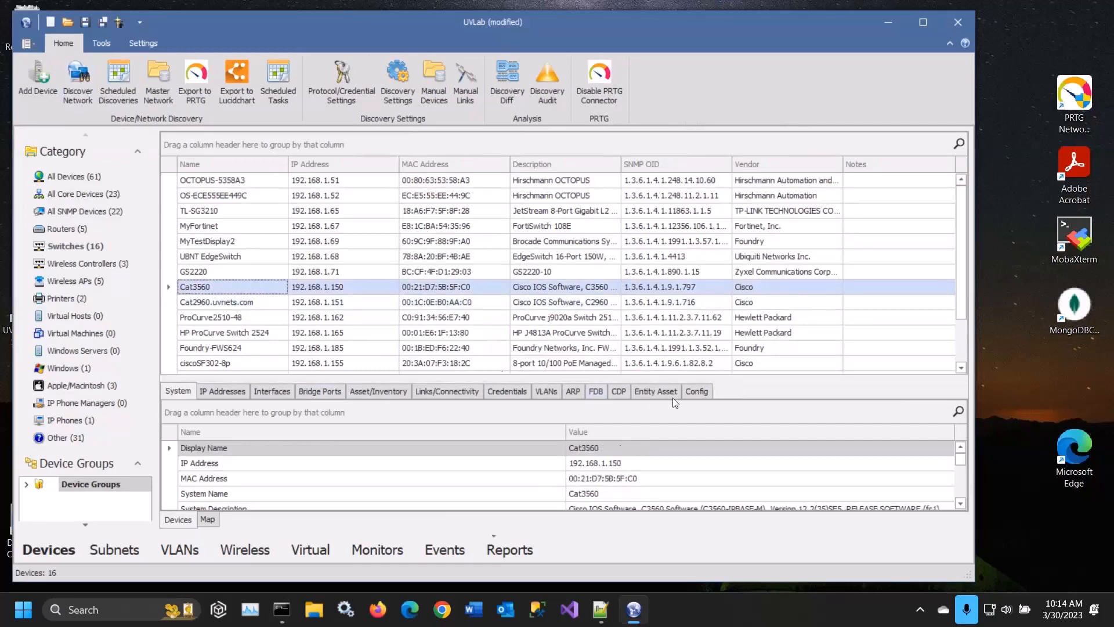
click(698, 391)
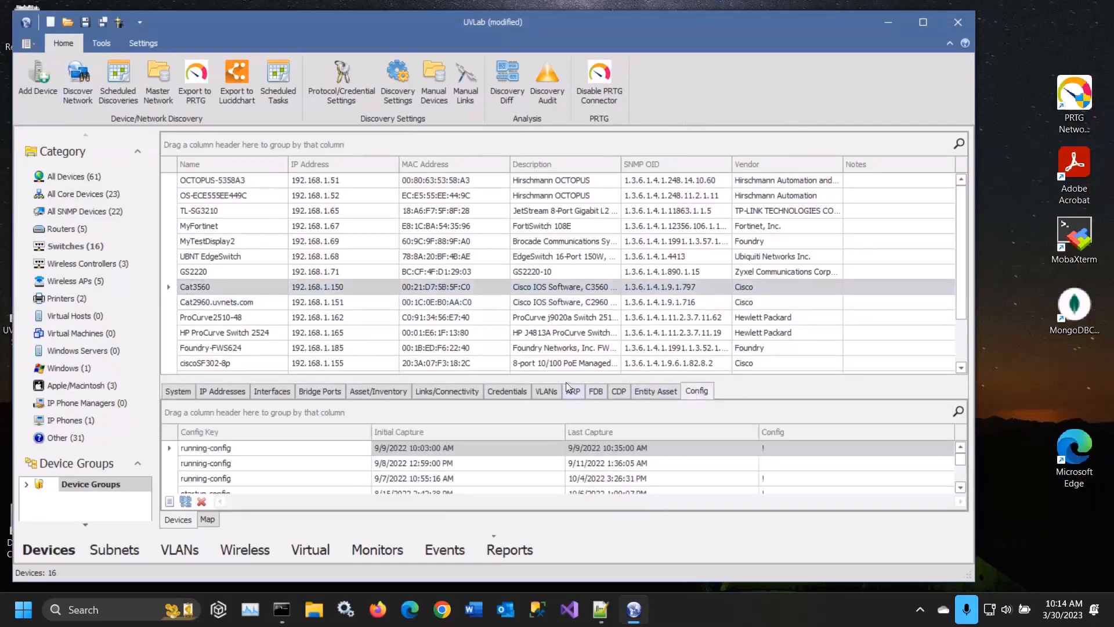
Enlarge the captured configurations list, view Cat3560's running-config last captured 10/4/2022 3:26:31 PM, and close it.
drag(554, 290, 553, 292)
click(301, 358)
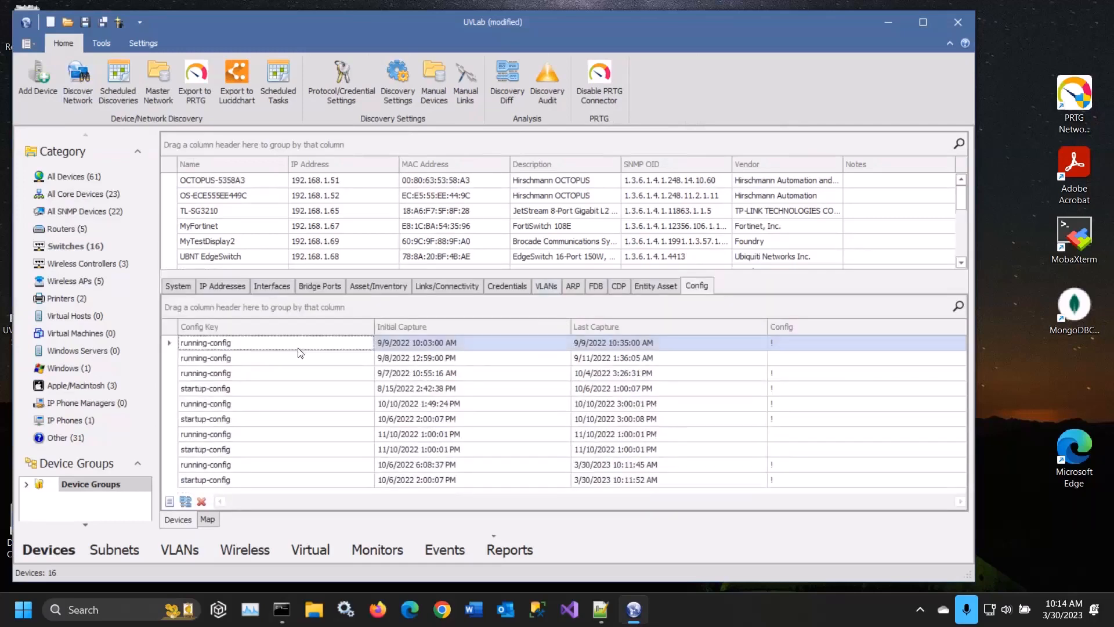
click(304, 373)
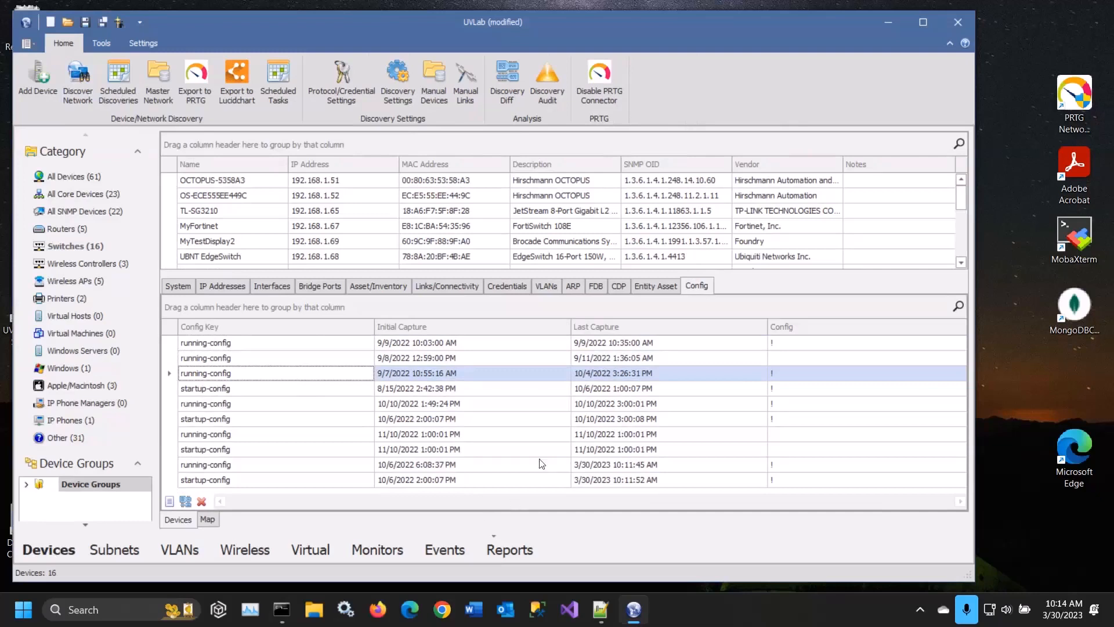
right_click(317, 375)
click(350, 414)
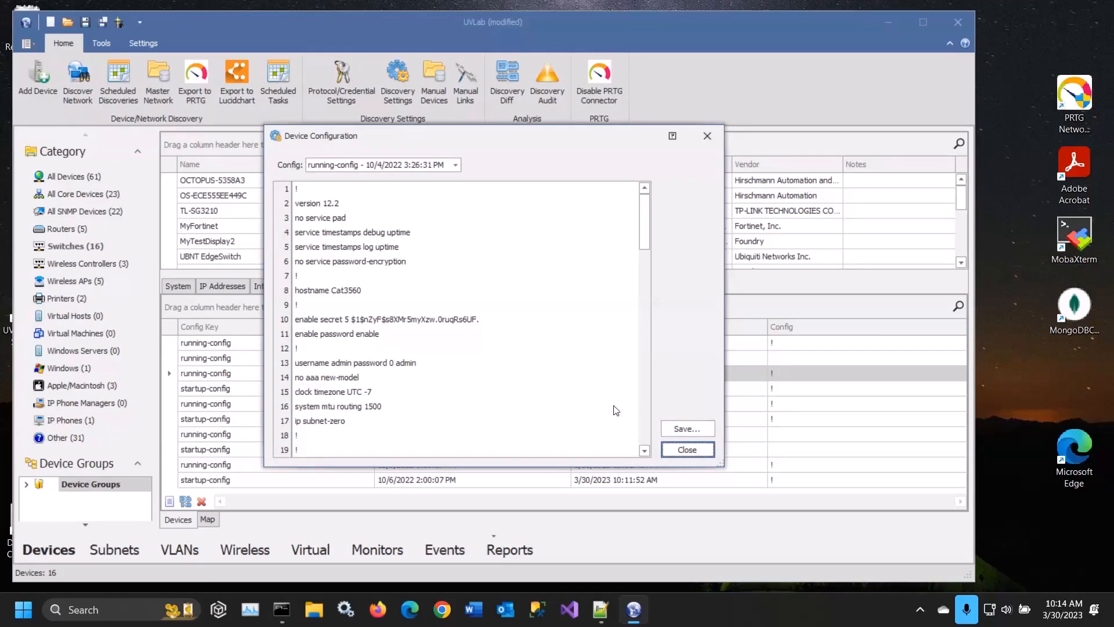
drag(643, 246, 634, 422)
scroll(629, 288, up, 18)
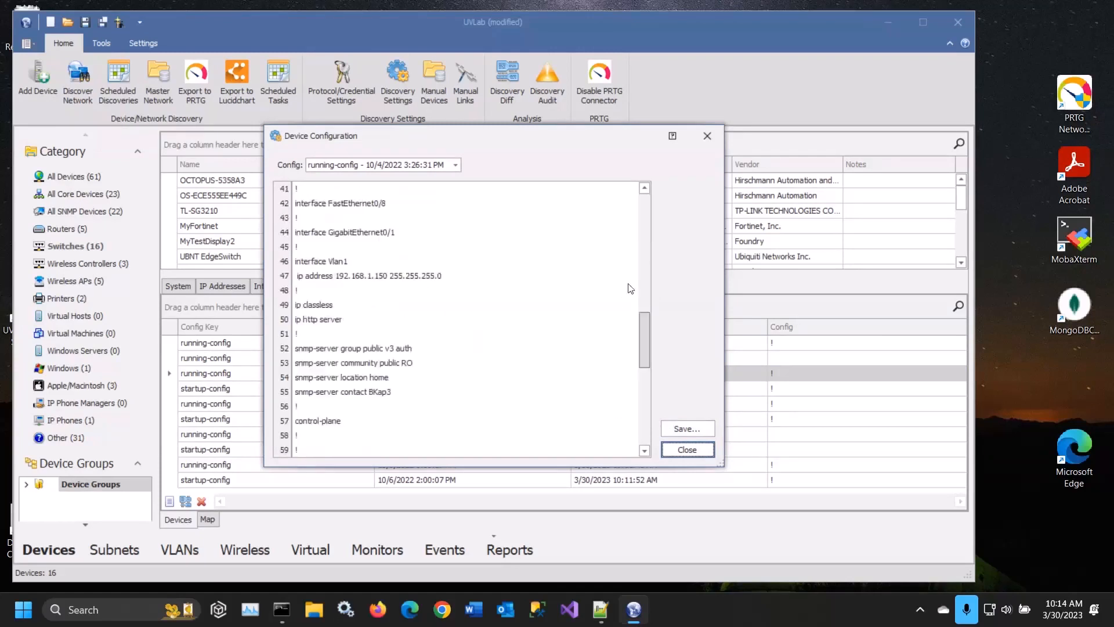
click(673, 450)
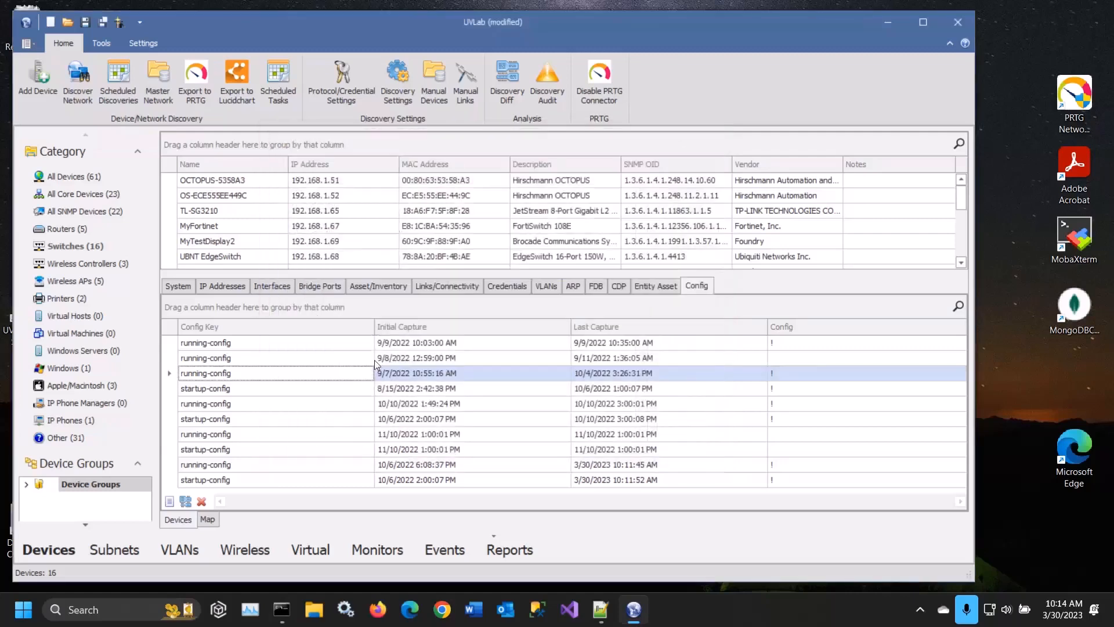
Compare Cat3560's 9/9/2022 running-config with its running-config captures of 9/11/2022 and 10/10/2022.
right_click(317, 347)
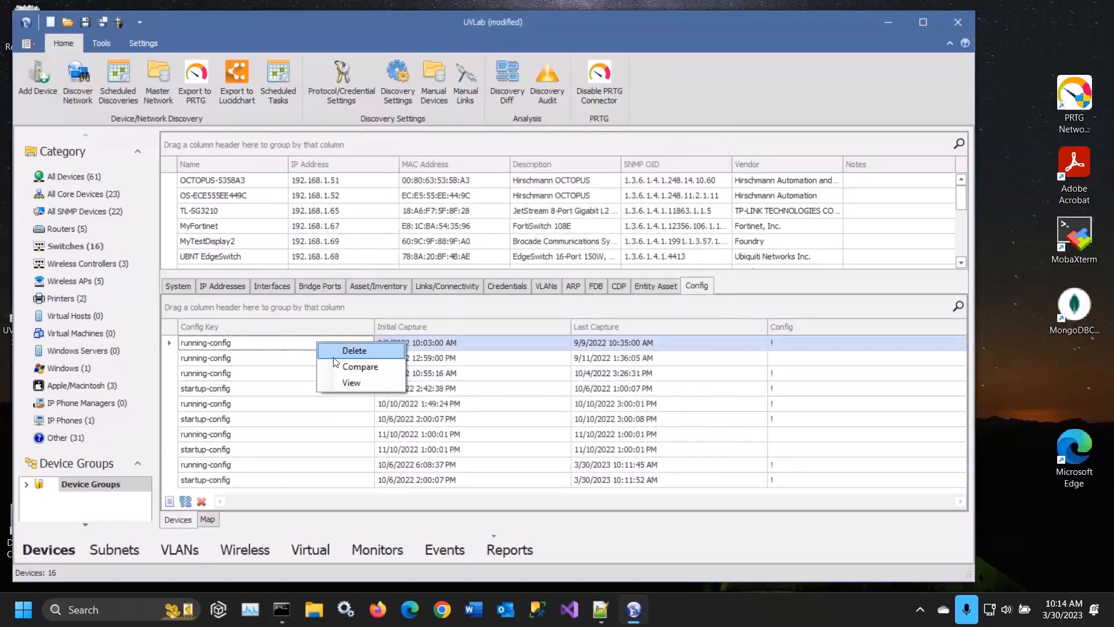
click(343, 434)
click(564, 182)
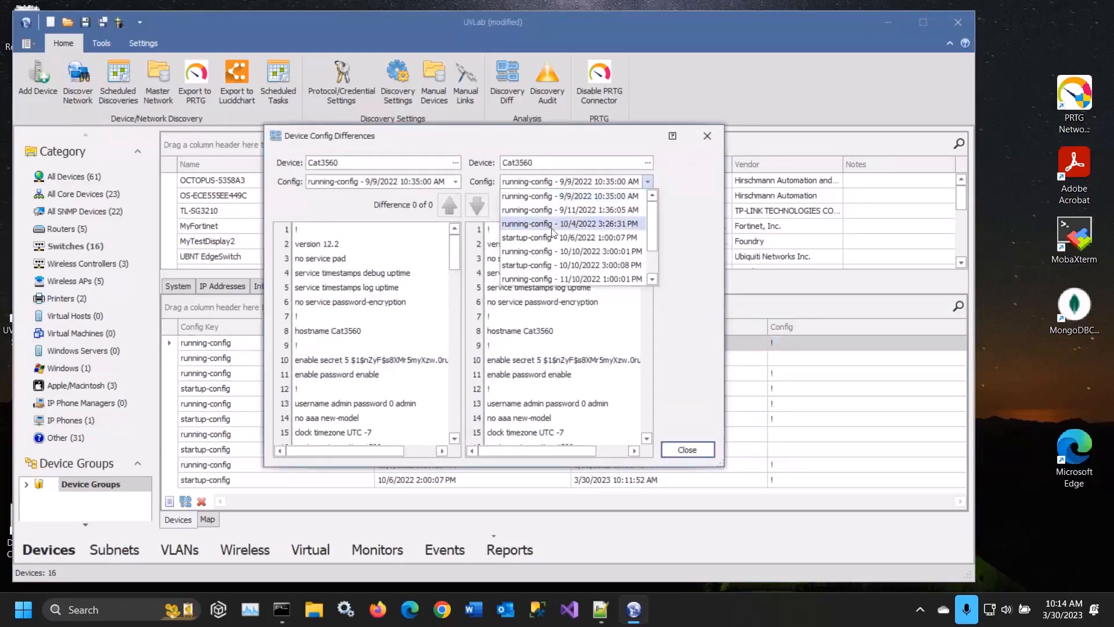
click(561, 210)
click(561, 182)
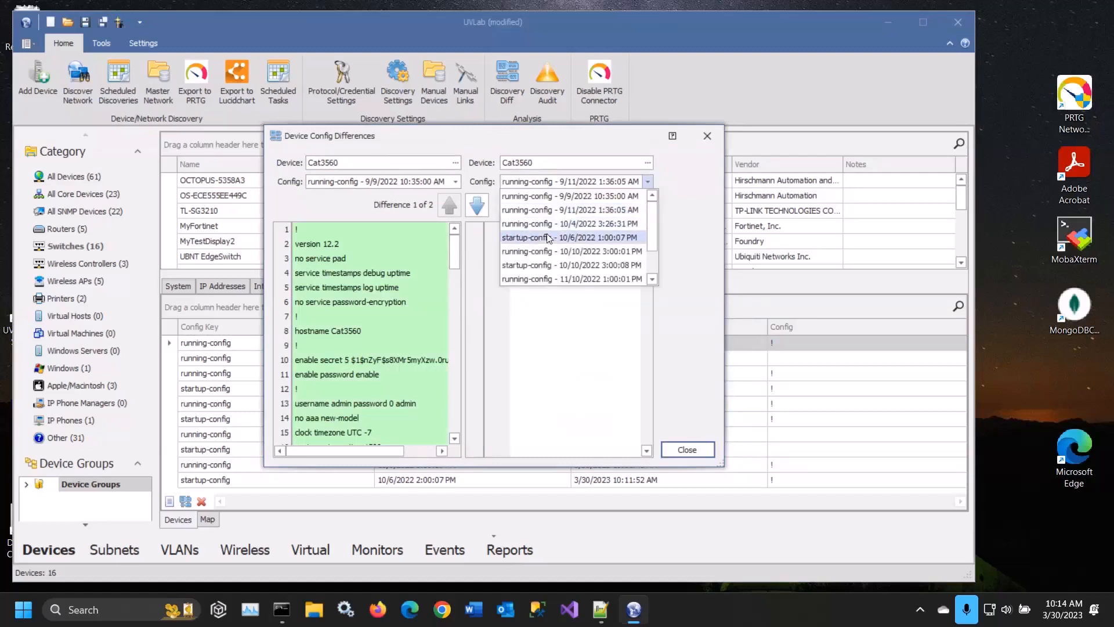
click(541, 250)
click(485, 211)
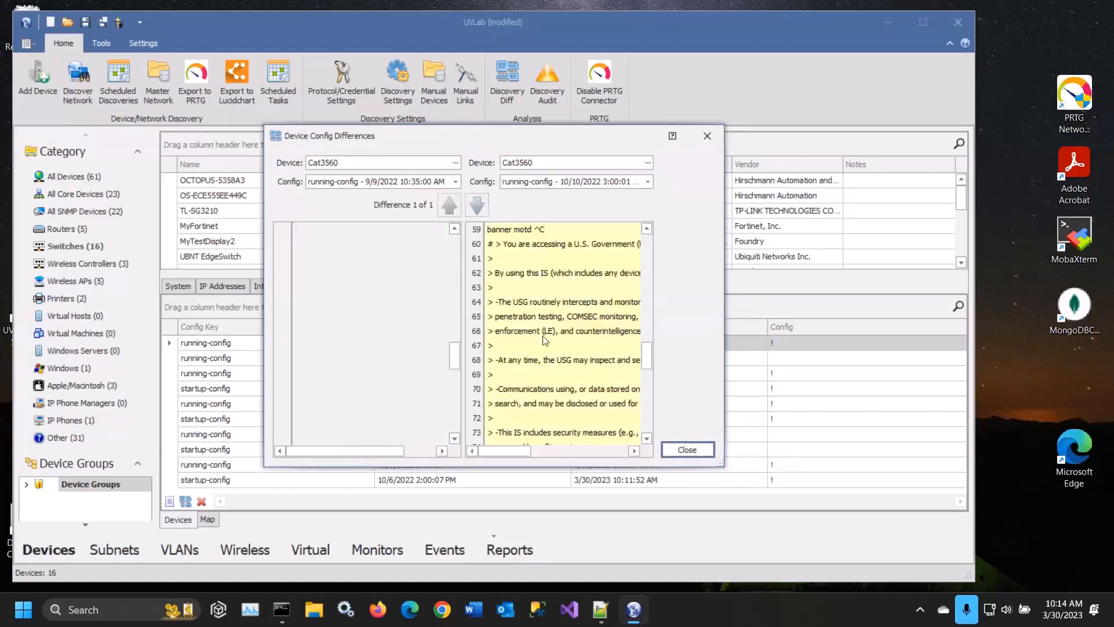
Compare the 9/9/2022 running-config with the 11/10/2022 and 3/30/2023 running-configs and the 10/6/2022 startup-config, and close the comparison.
click(572, 183)
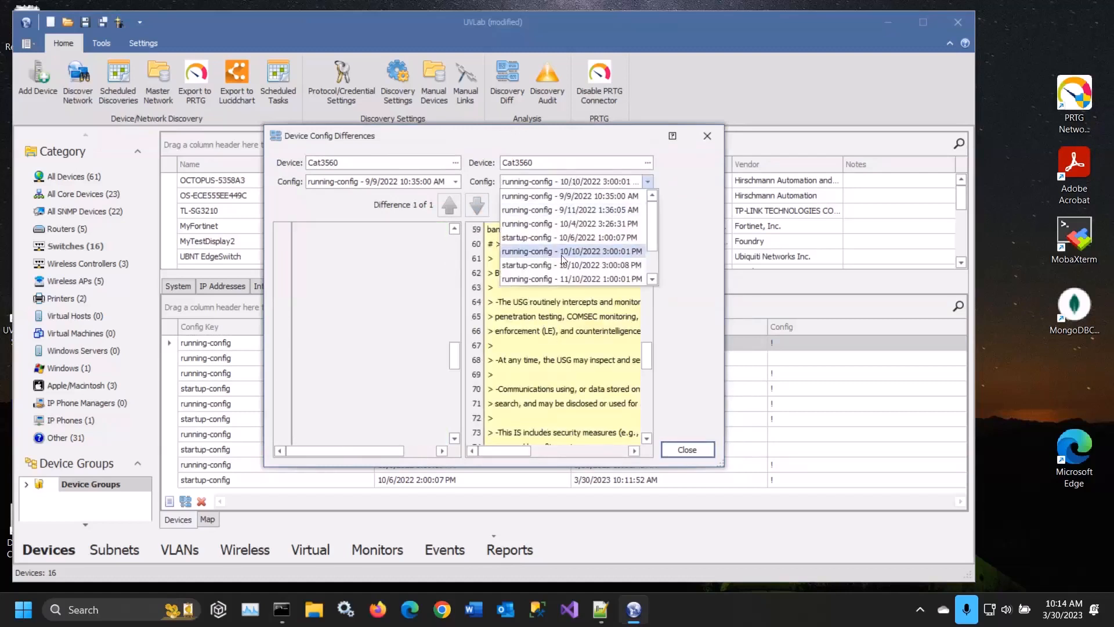
click(554, 282)
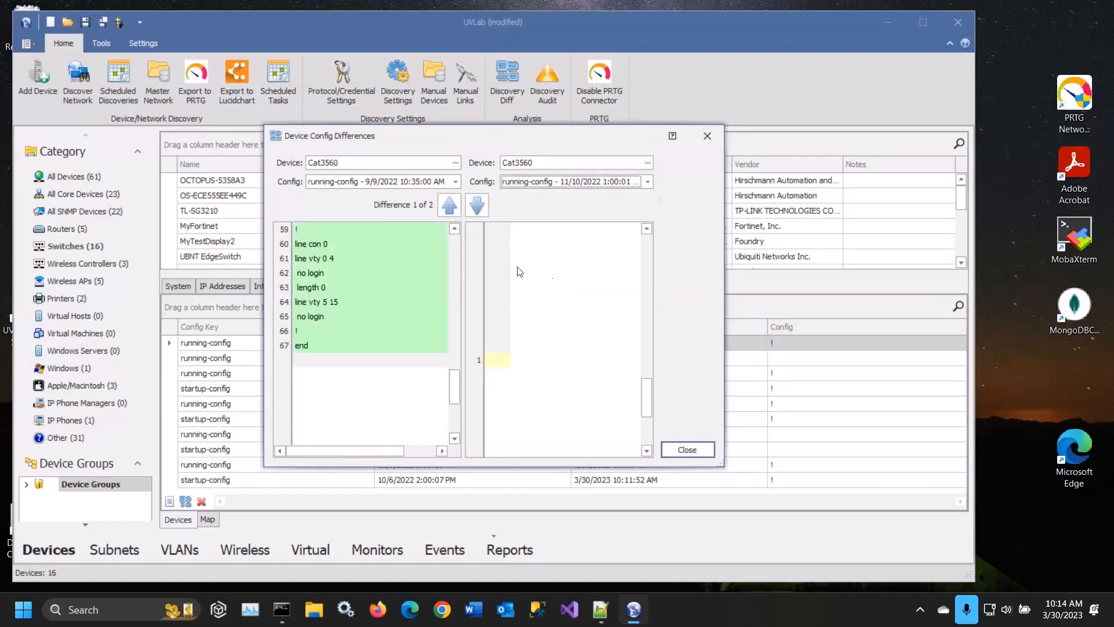
click(571, 181)
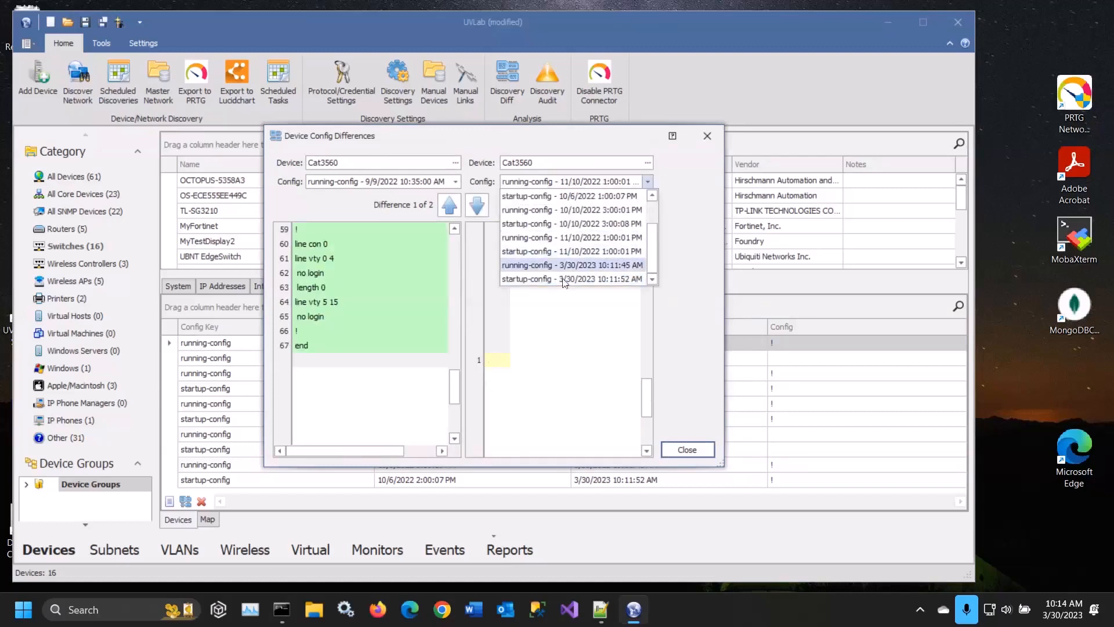
click(548, 264)
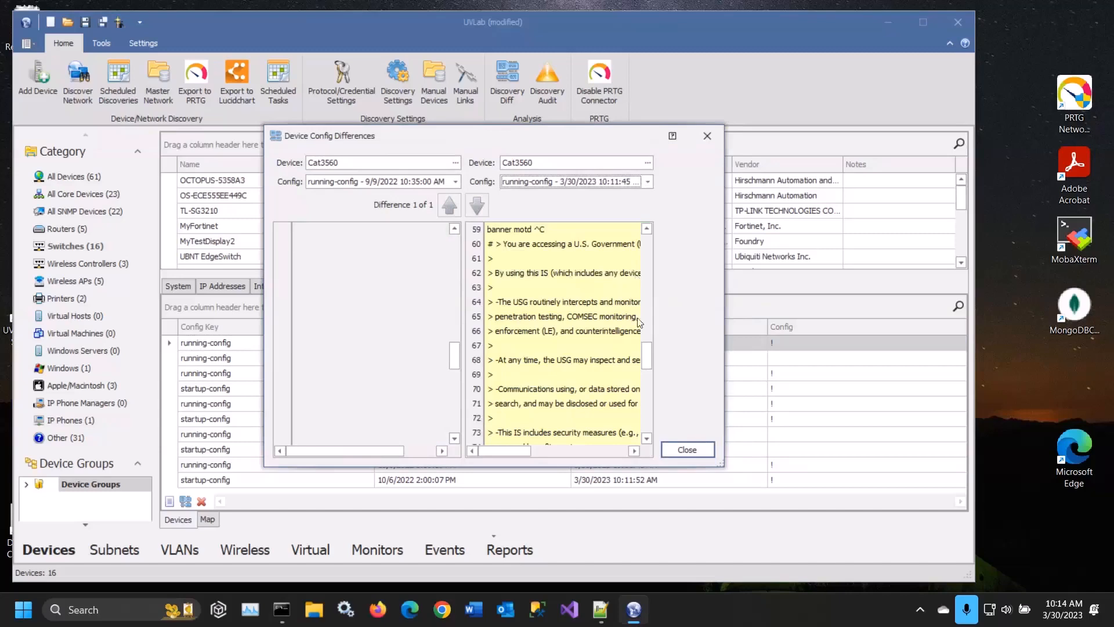
drag(646, 354, 652, 231)
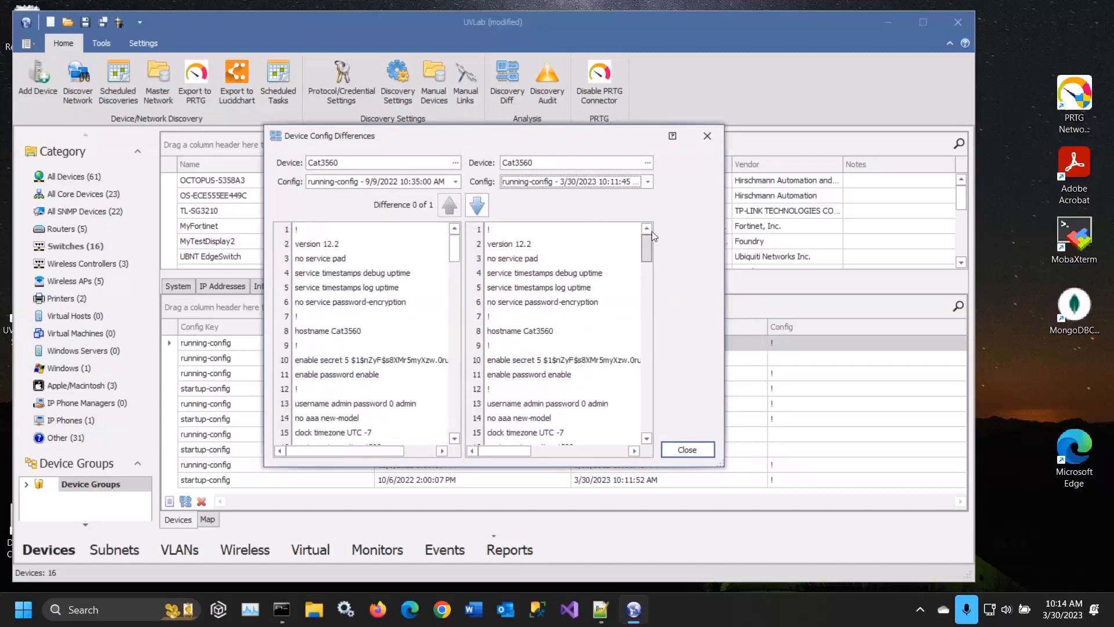
click(552, 187)
click(534, 197)
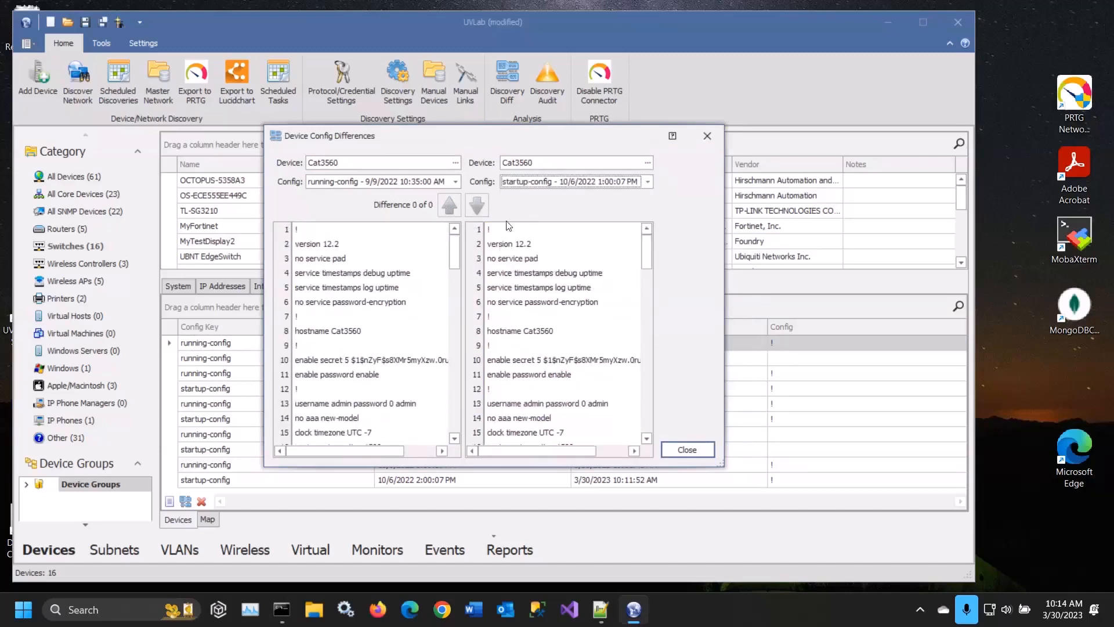
click(684, 451)
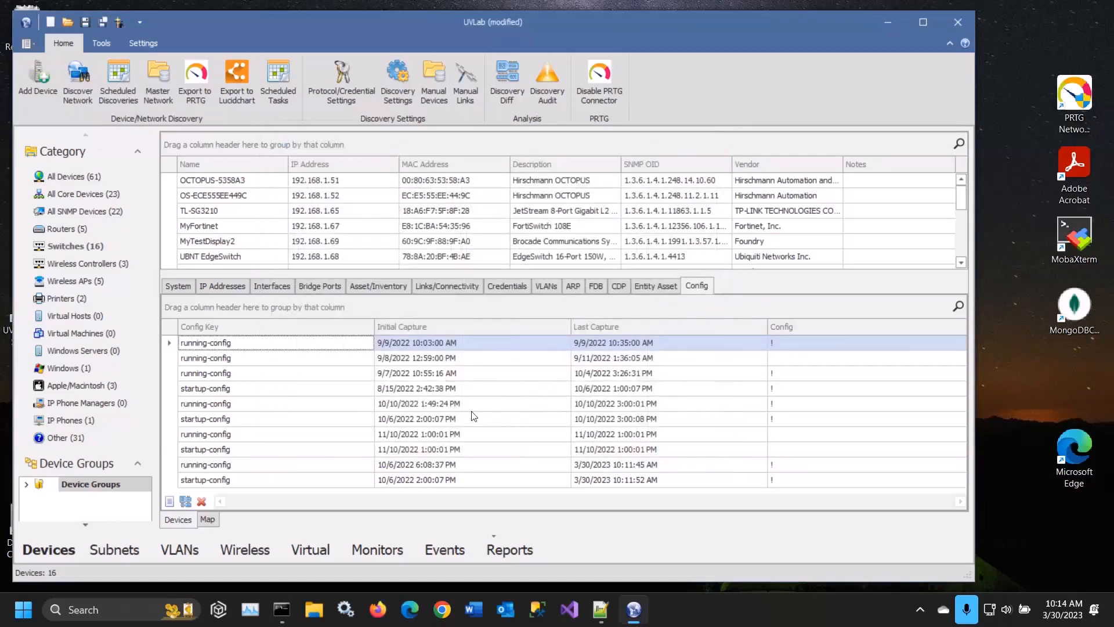
drag(506, 384, 506, 387)
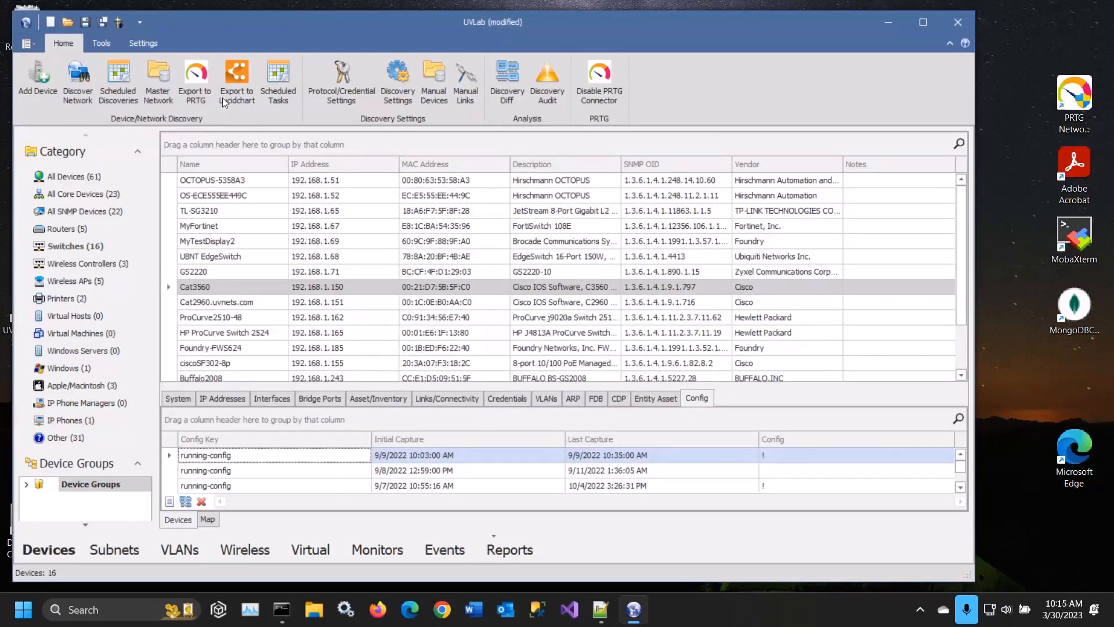
Query the next value of the system group, OID 1.3.6.1.2.1.1, on 192.168.1.4 with the SNMP MIB Walker and close it.
click(101, 43)
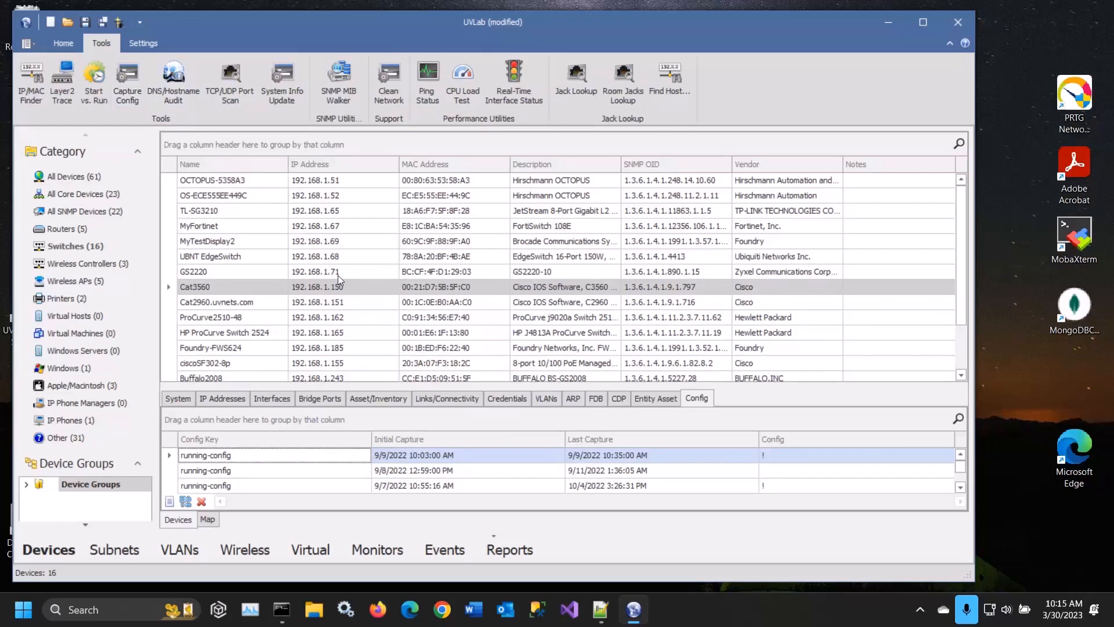
click(338, 82)
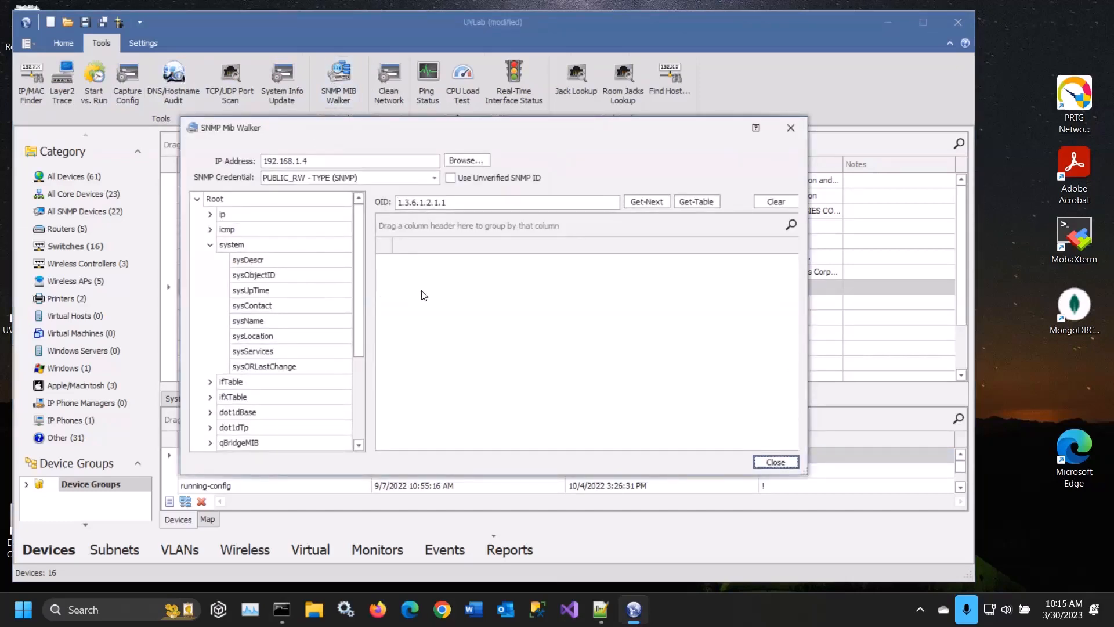
drag(464, 128, 436, 137)
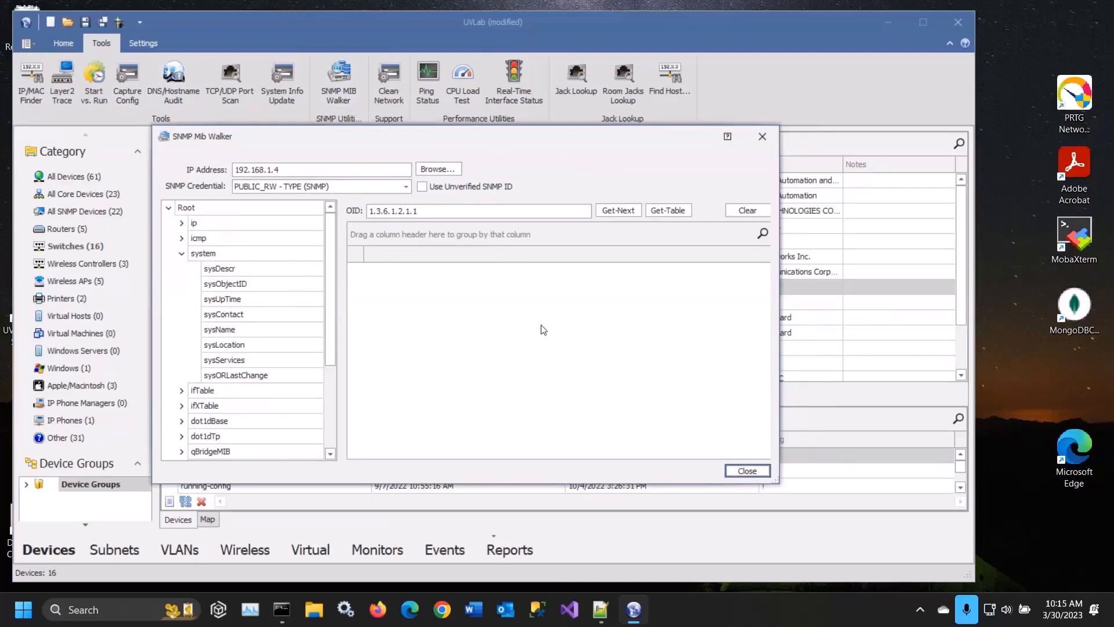
click(226, 254)
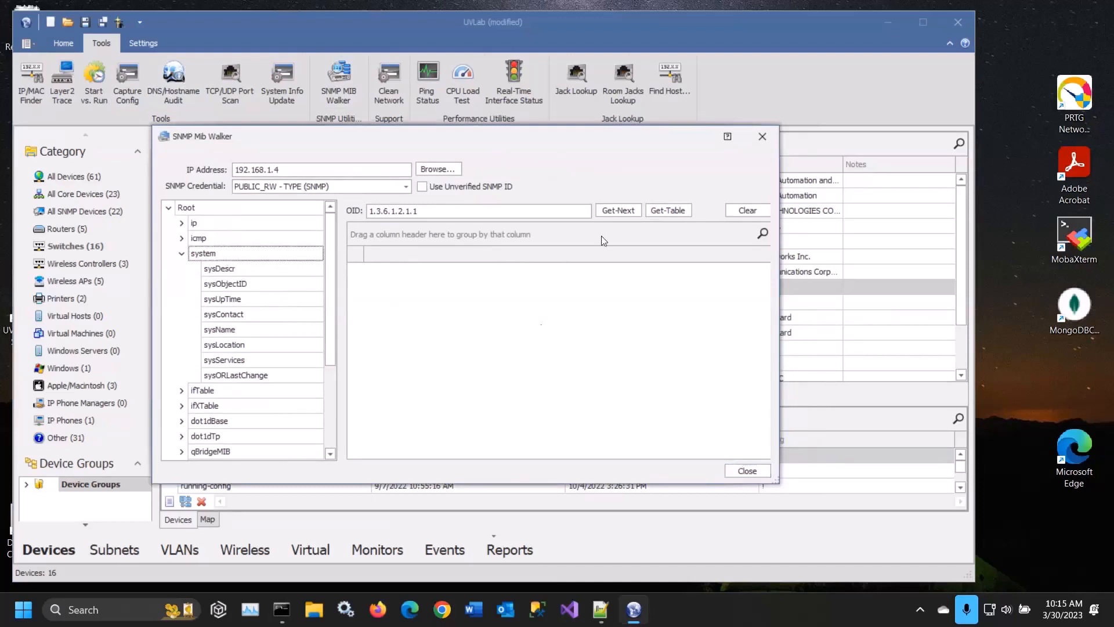
click(618, 210)
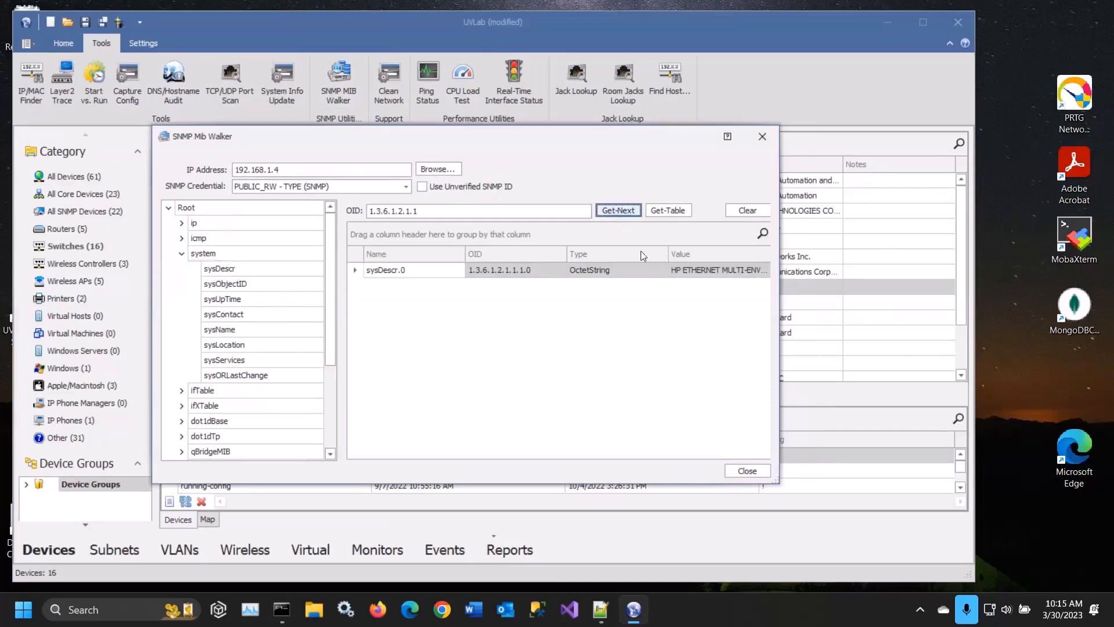
click(746, 471)
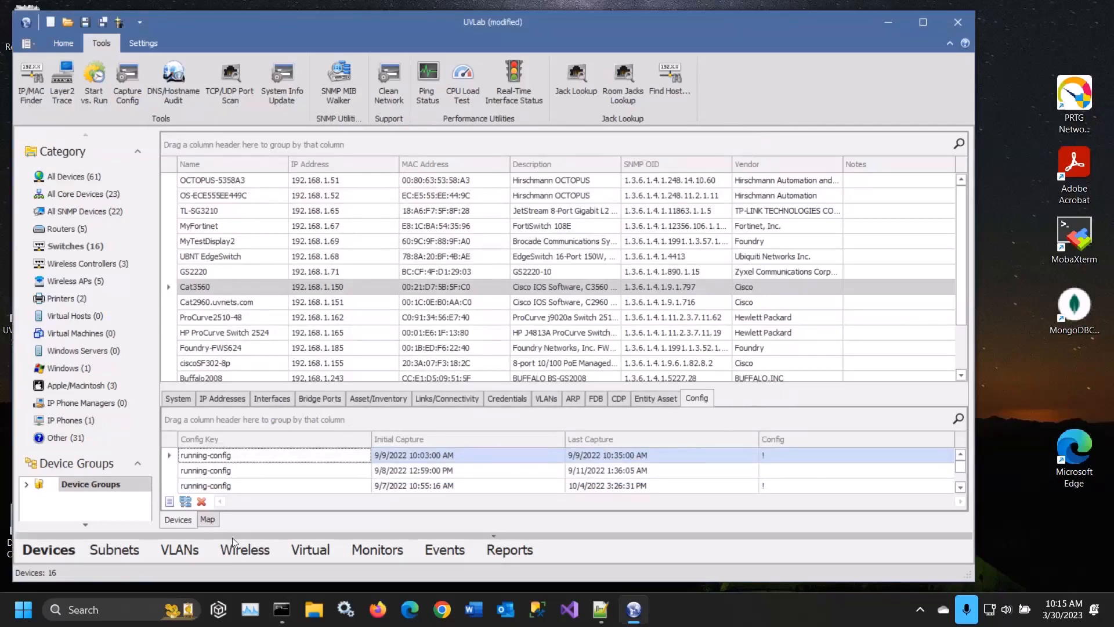
Show the switches on the map, review the SNMP MIB Walker's IP address and credential choices, and close the walker.
click(207, 519)
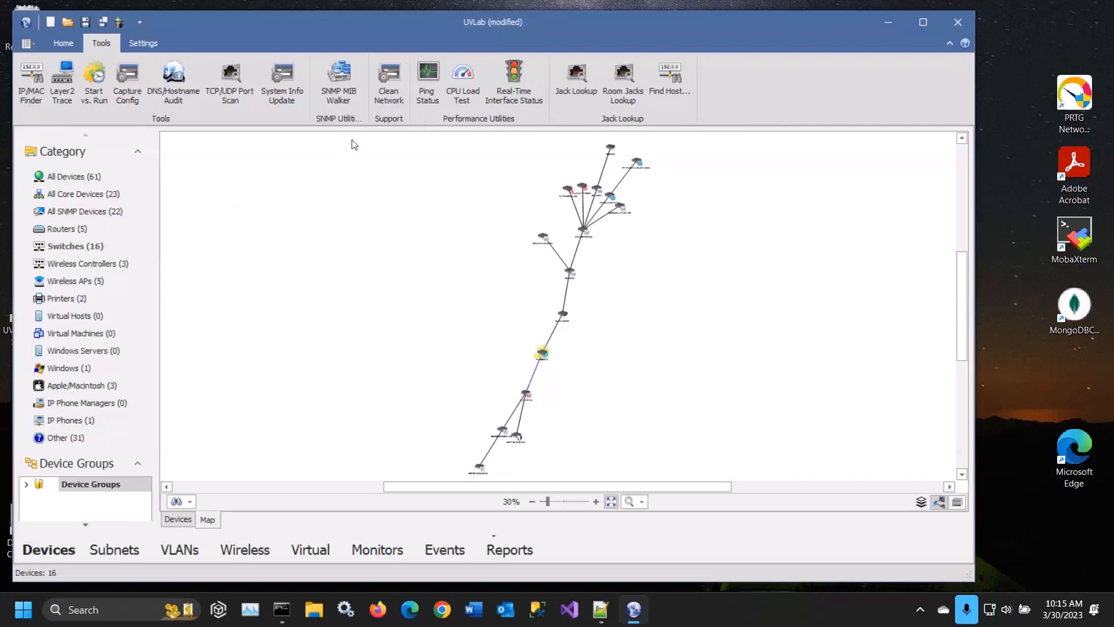
click(345, 102)
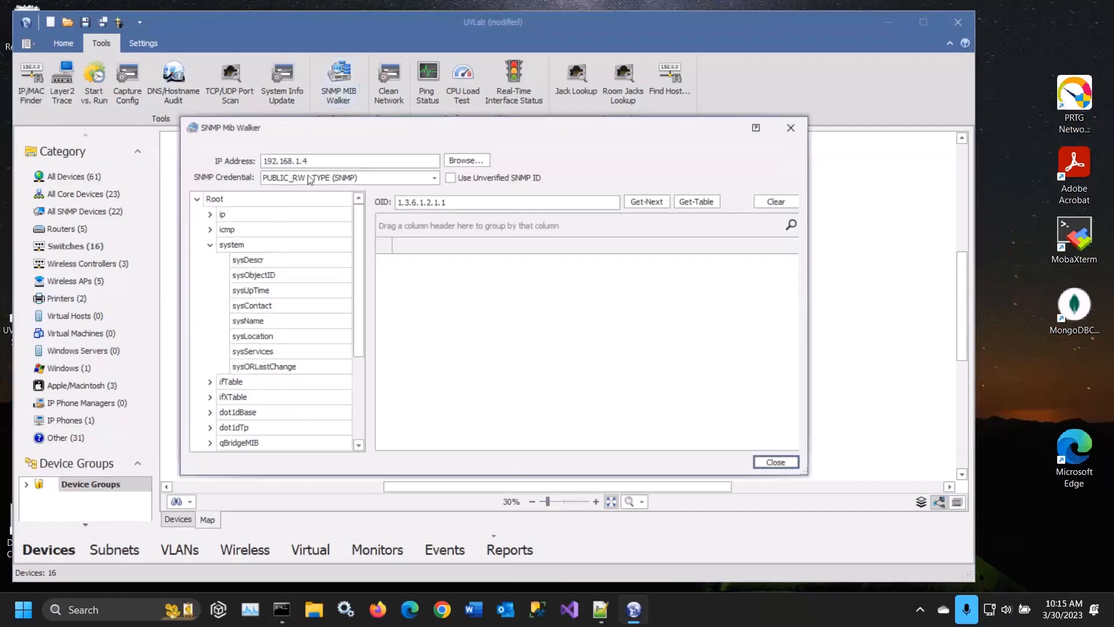
double_click(310, 161)
click(398, 181)
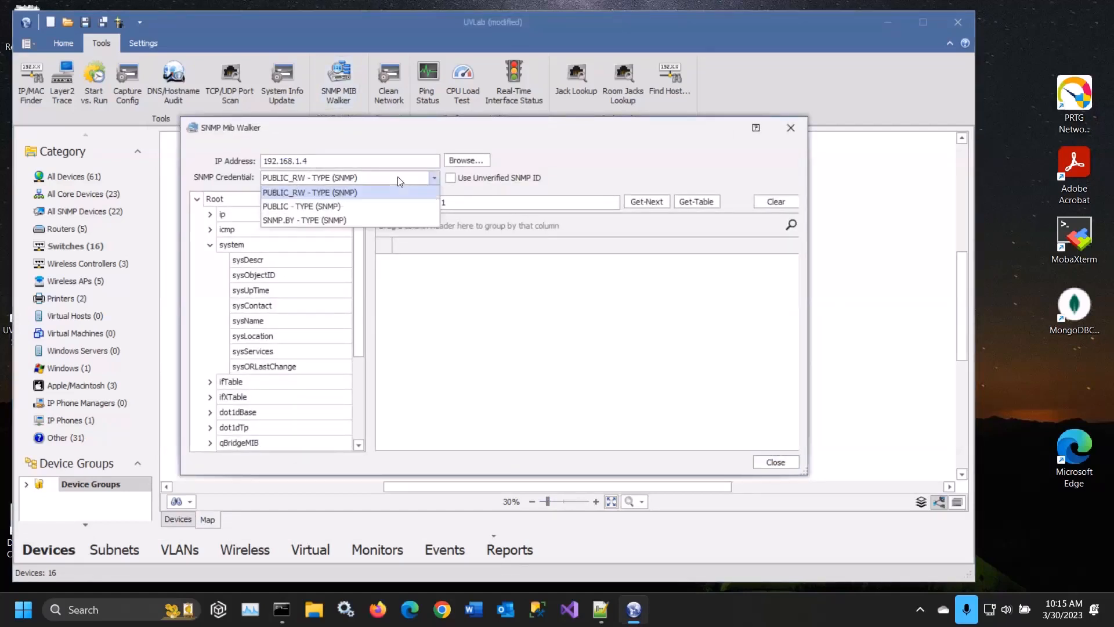
click(398, 181)
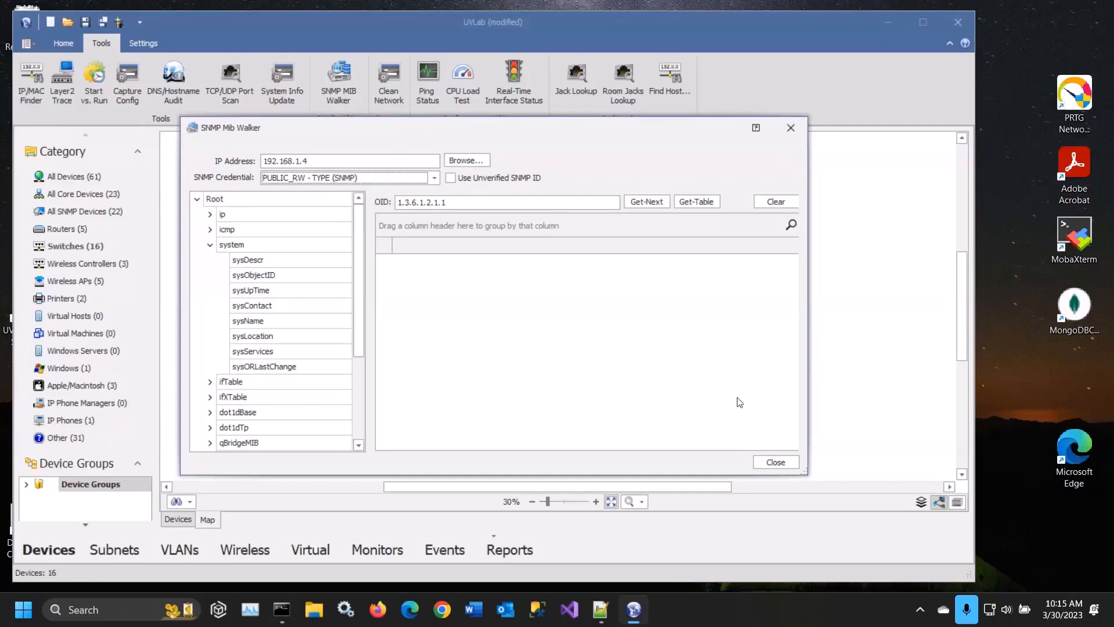
click(775, 462)
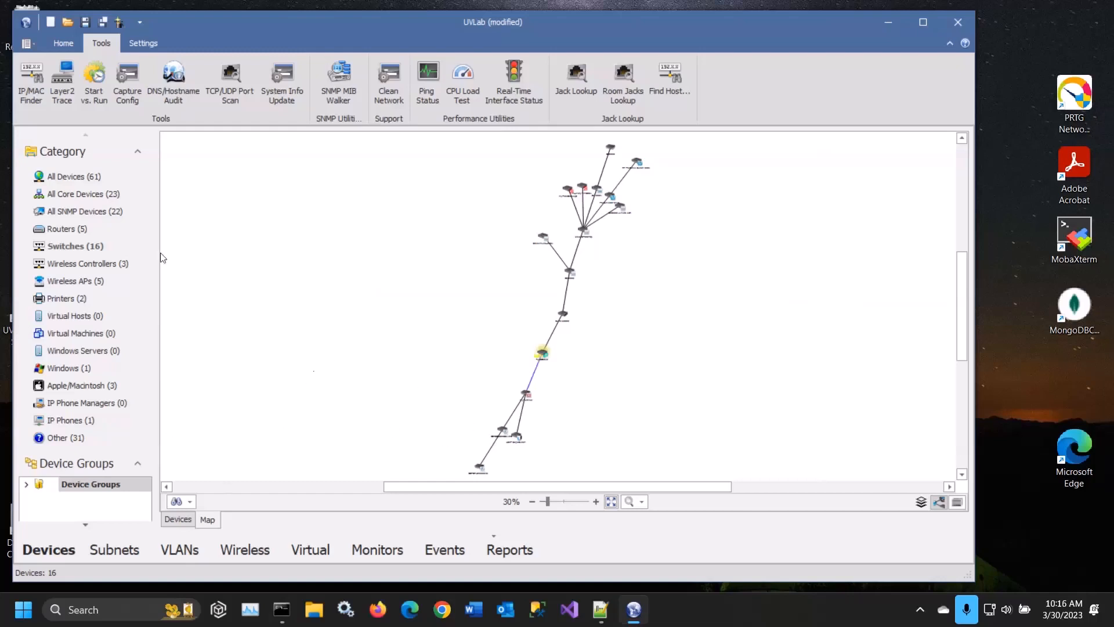
Return to the device list and review GS2220's system details, its interfaces and the management options for interface 1.
click(176, 519)
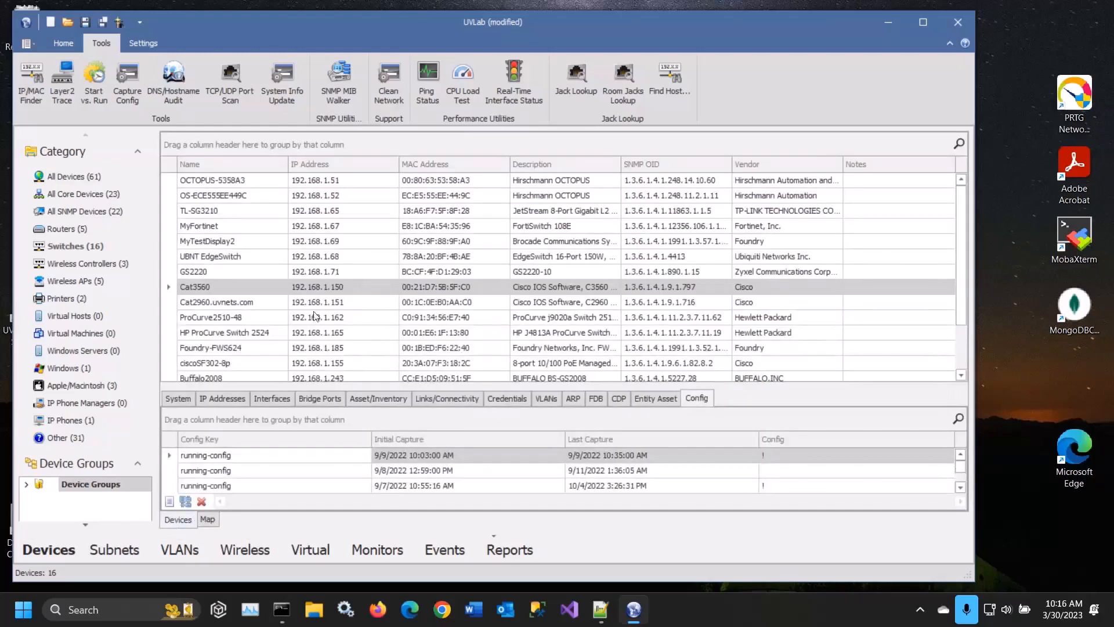
key(Up)
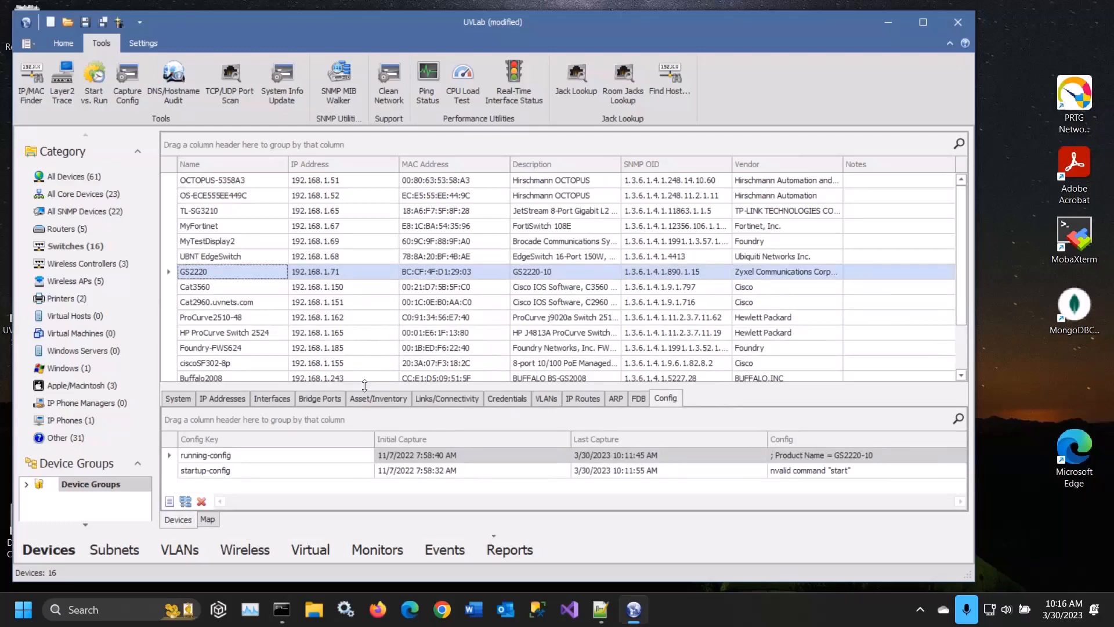
click(177, 398)
drag(454, 388, 464, 317)
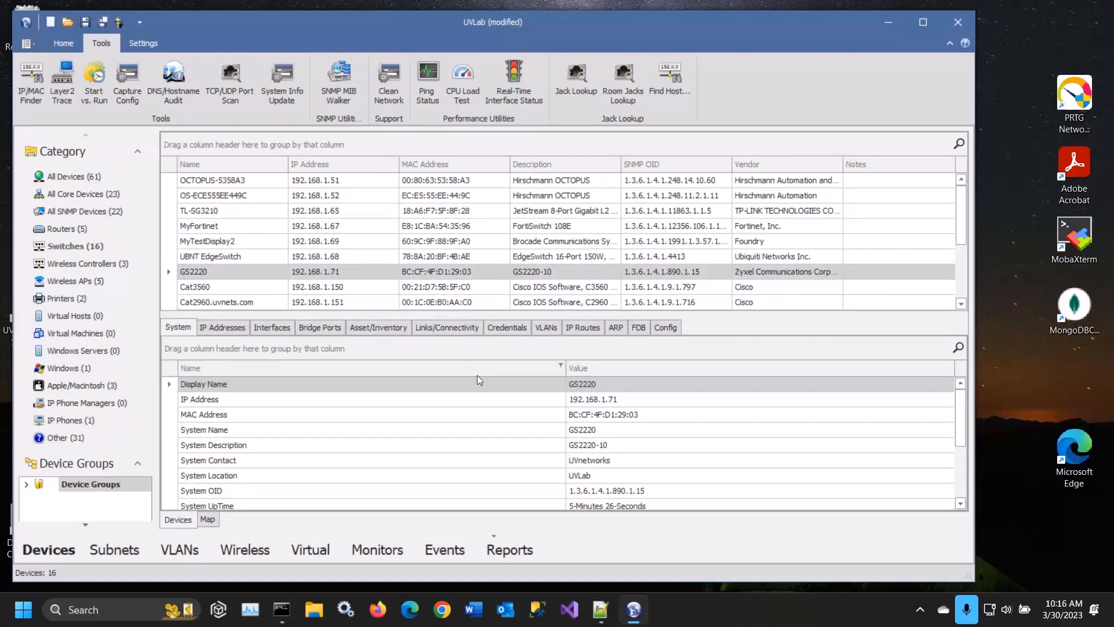
click(264, 328)
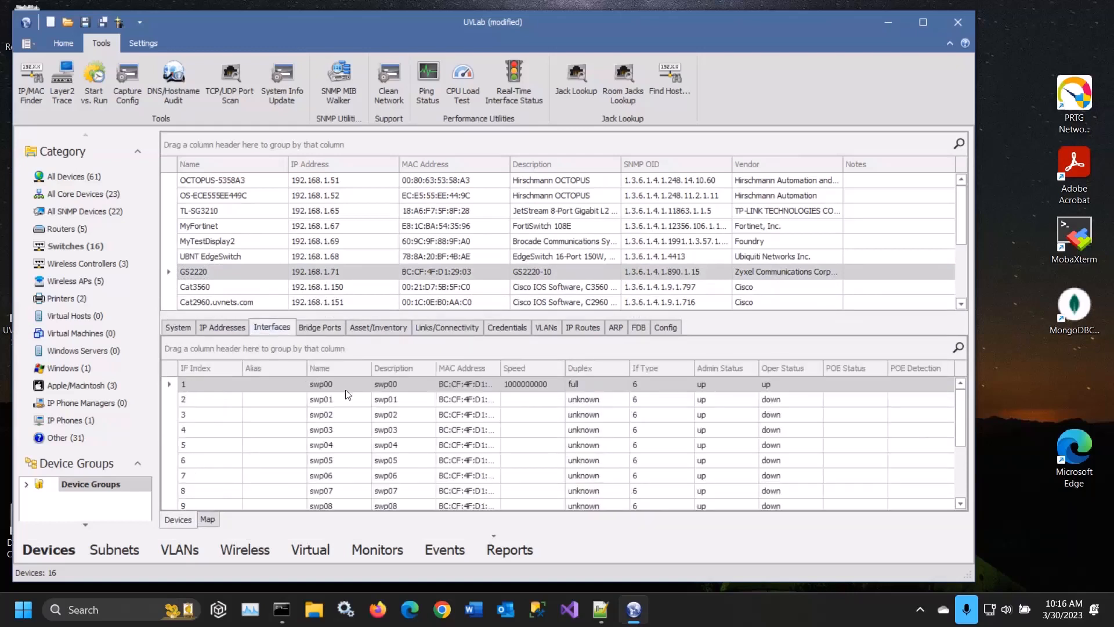
right_click(293, 386)
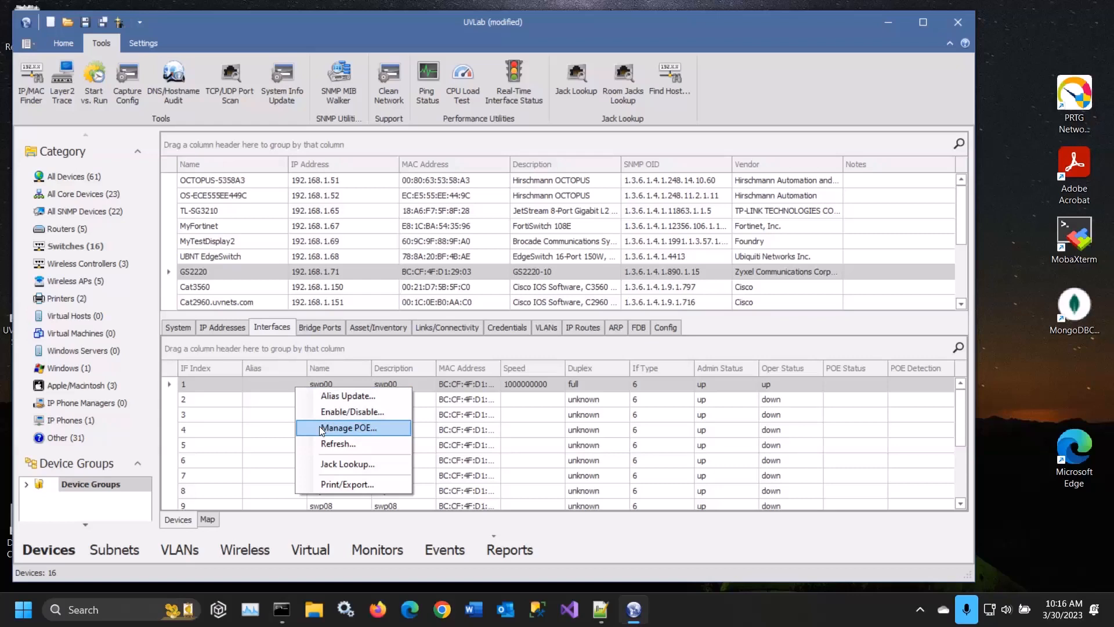
click(235, 197)
Open the recent UVLab_2 discovery results without saving the current changes, list the switches and select TL-SG3210.
click(27, 43)
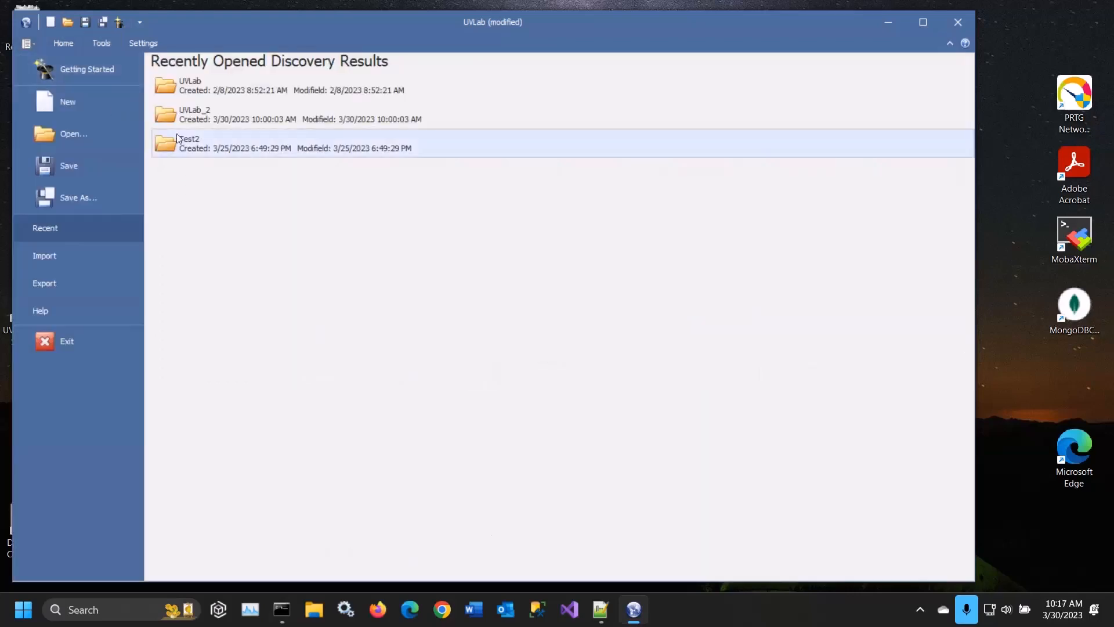
click(201, 115)
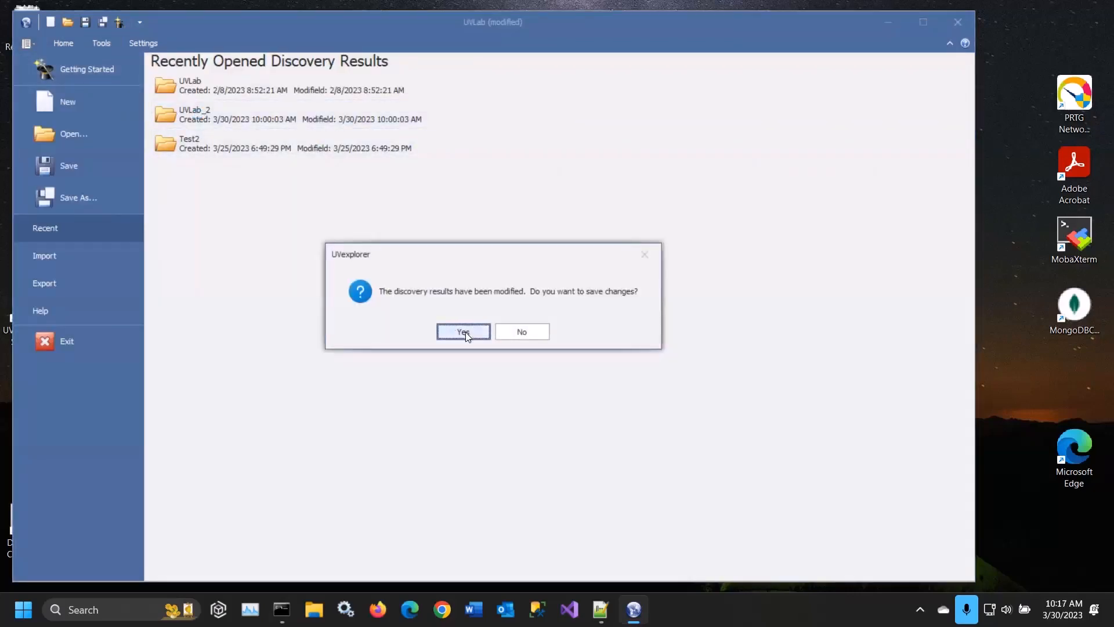
click(503, 335)
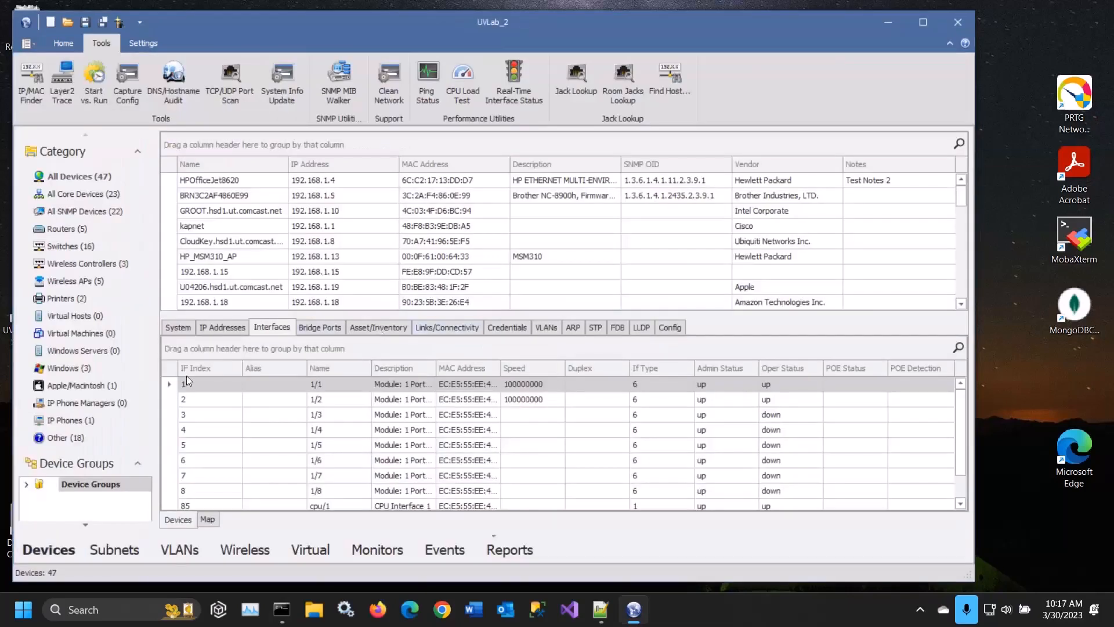
click(67, 253)
click(203, 214)
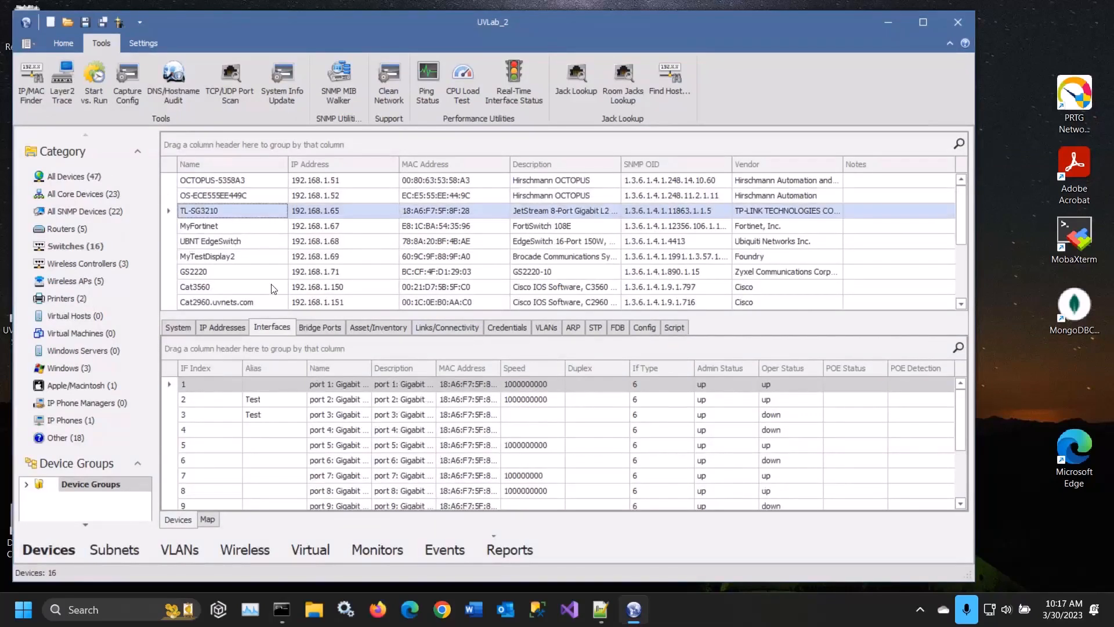
Set the alias of TL-SG3210's interface 3 to Test2, confirm the change and close the alias editor.
right_click(314, 416)
click(348, 422)
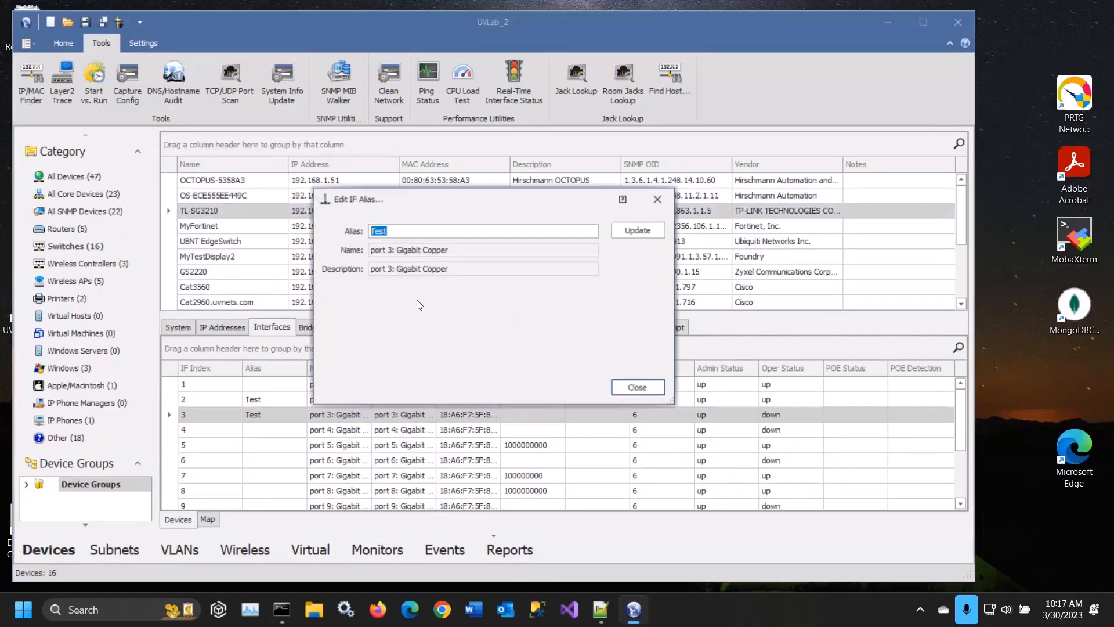
click(424, 234)
text(2)
click(638, 231)
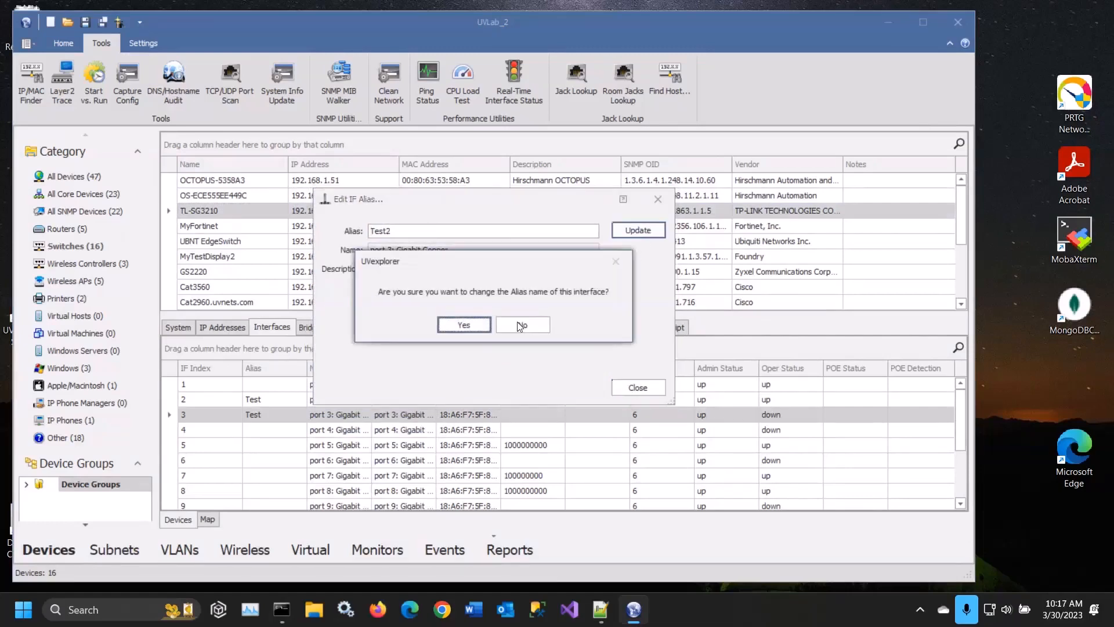
key(Return)
click(636, 387)
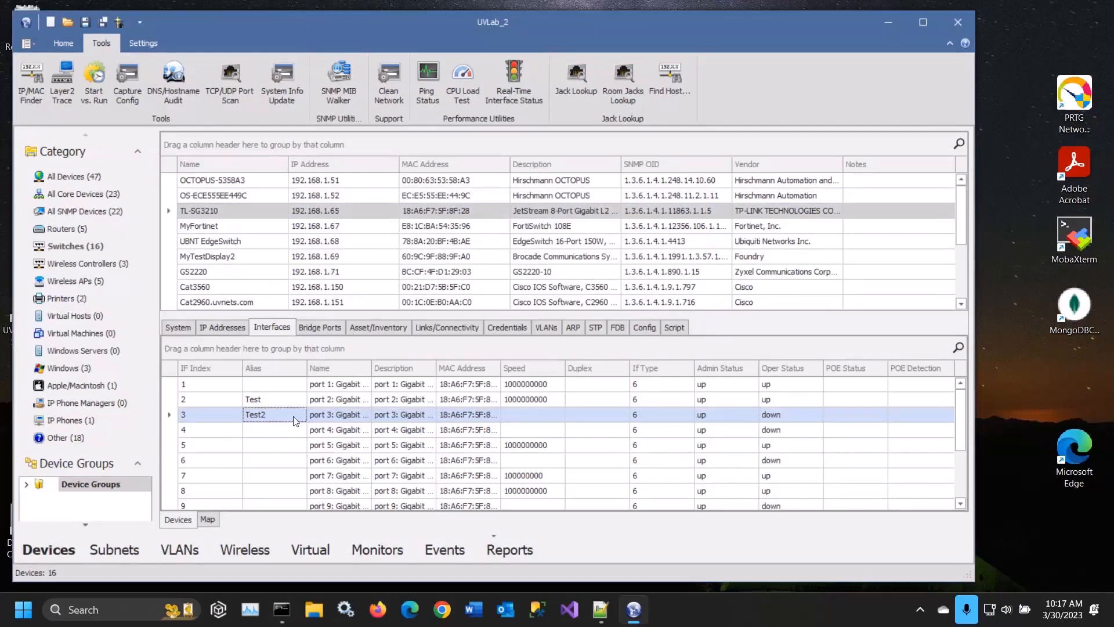
Review the enable/disable editor for TL-SG3210's interface 3 and the POE management of its ports, closing both without updating.
right_click(294, 417)
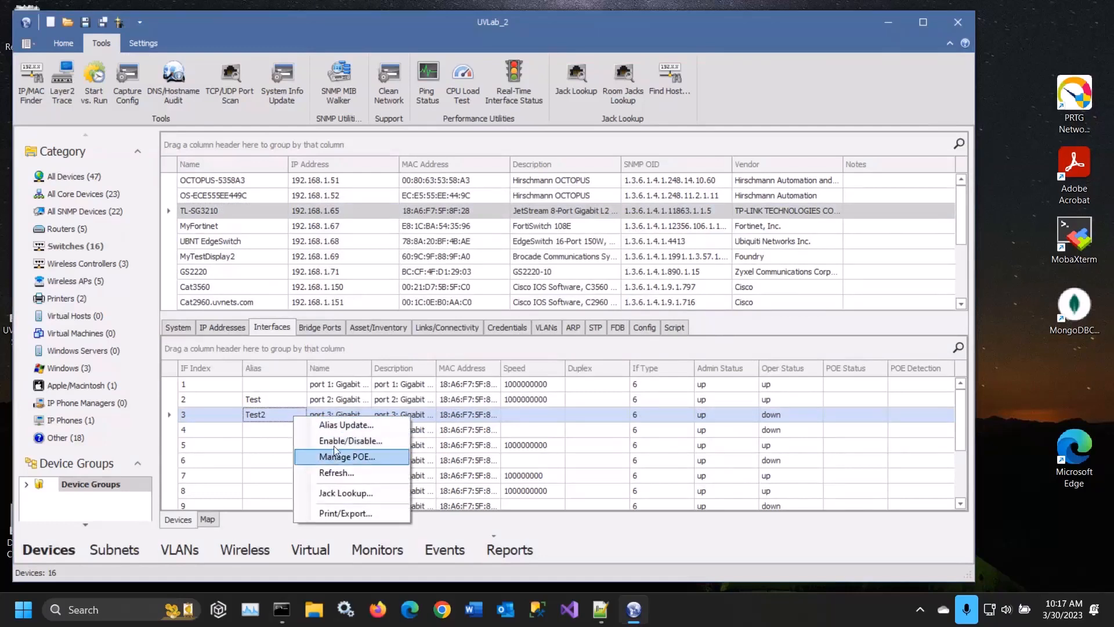
click(334, 442)
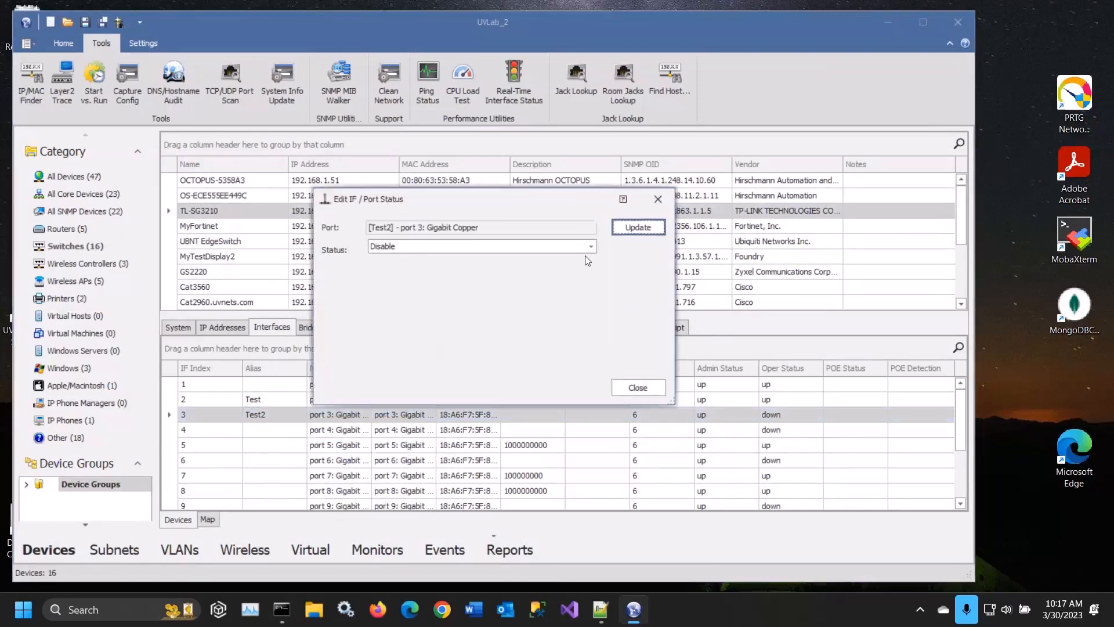
click(638, 387)
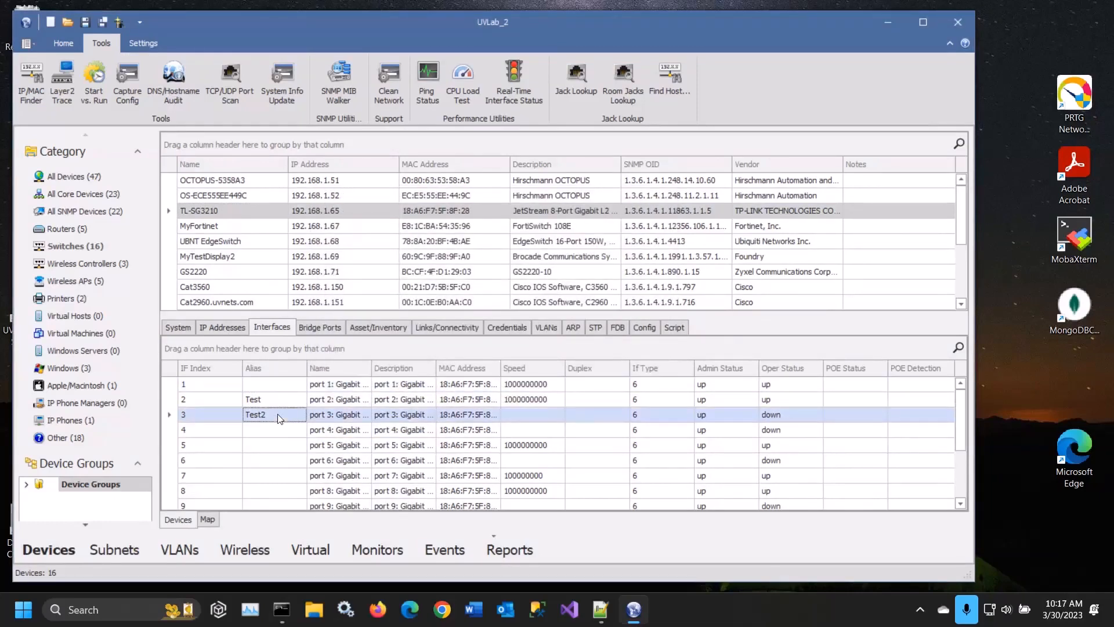
right_click(280, 418)
click(320, 452)
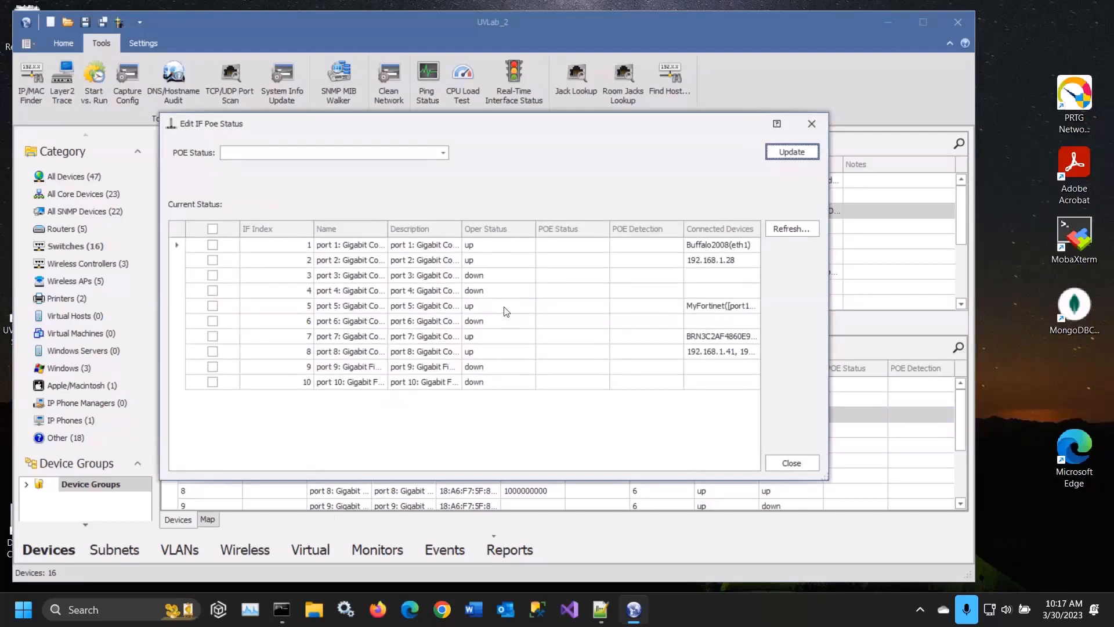
click(794, 466)
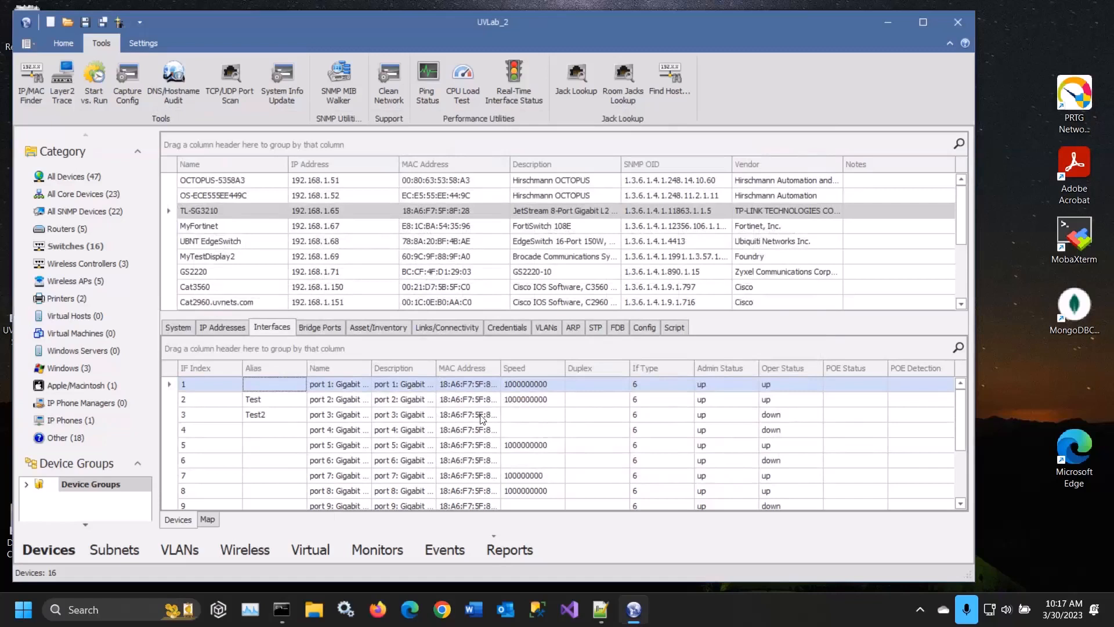
Show TL-SG3210's bridge ports, review the trunked VLAN settings of port 3 and close them without updating.
click(318, 328)
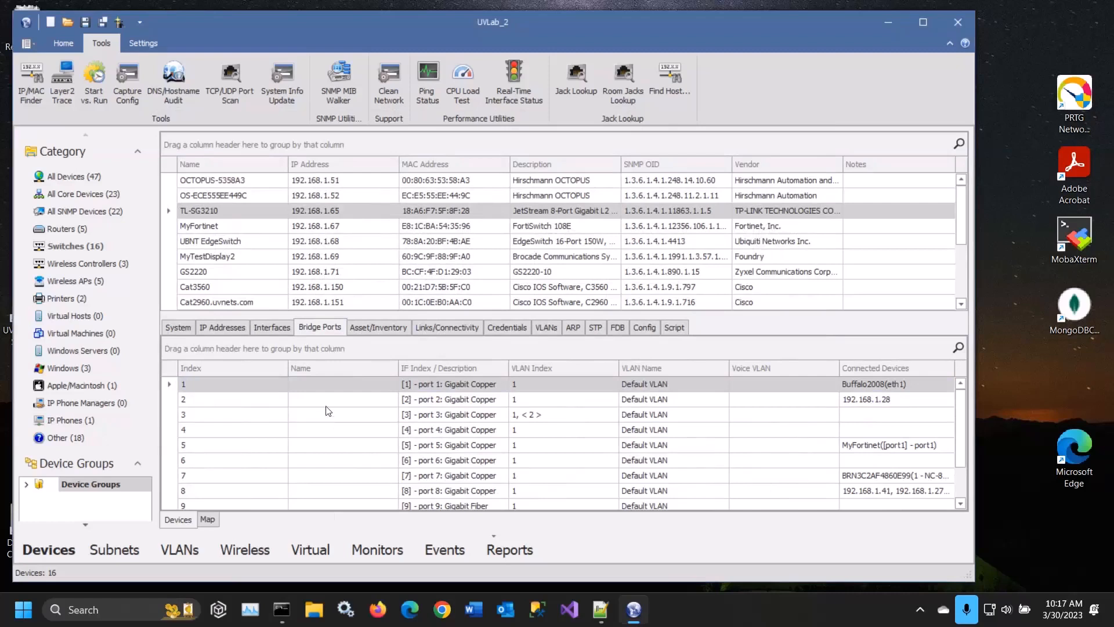
right_click(333, 431)
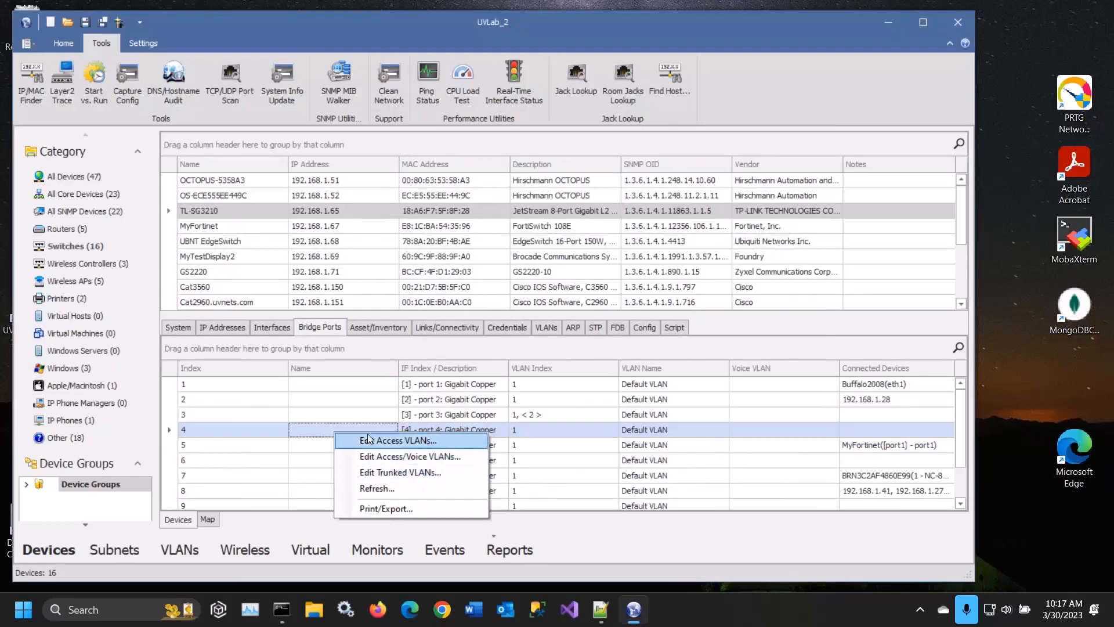
right_click(359, 413)
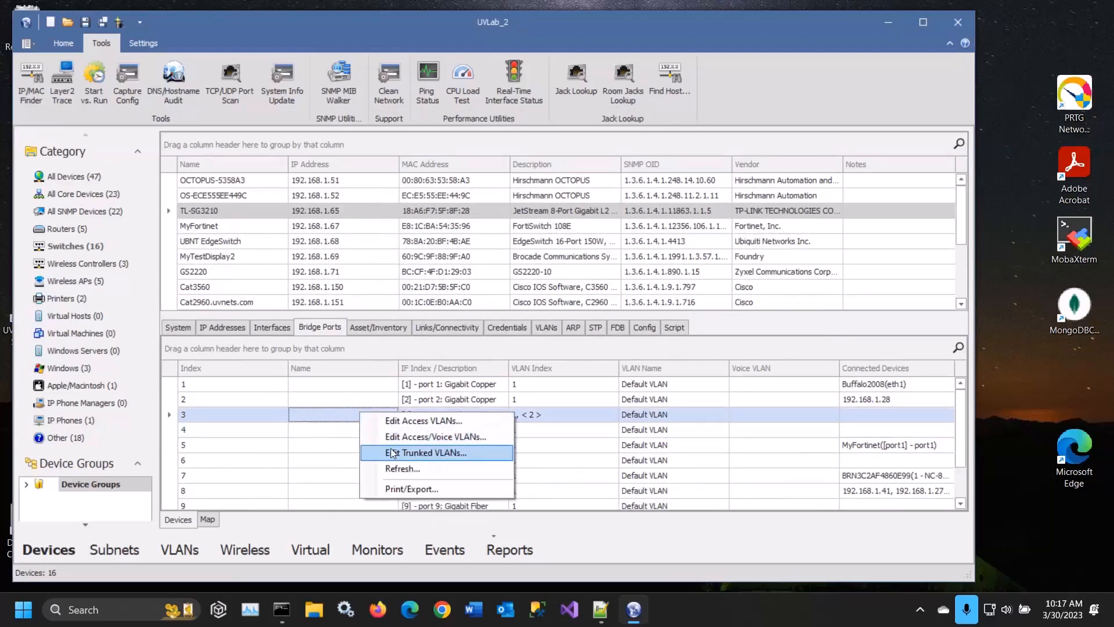
click(391, 448)
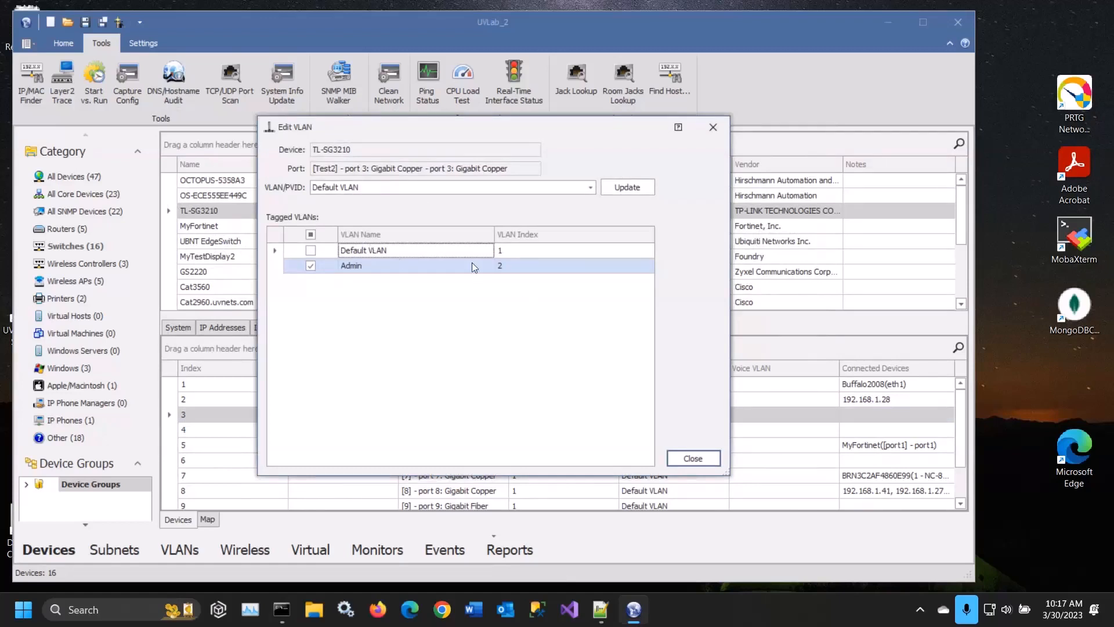
drag(440, 131, 422, 154)
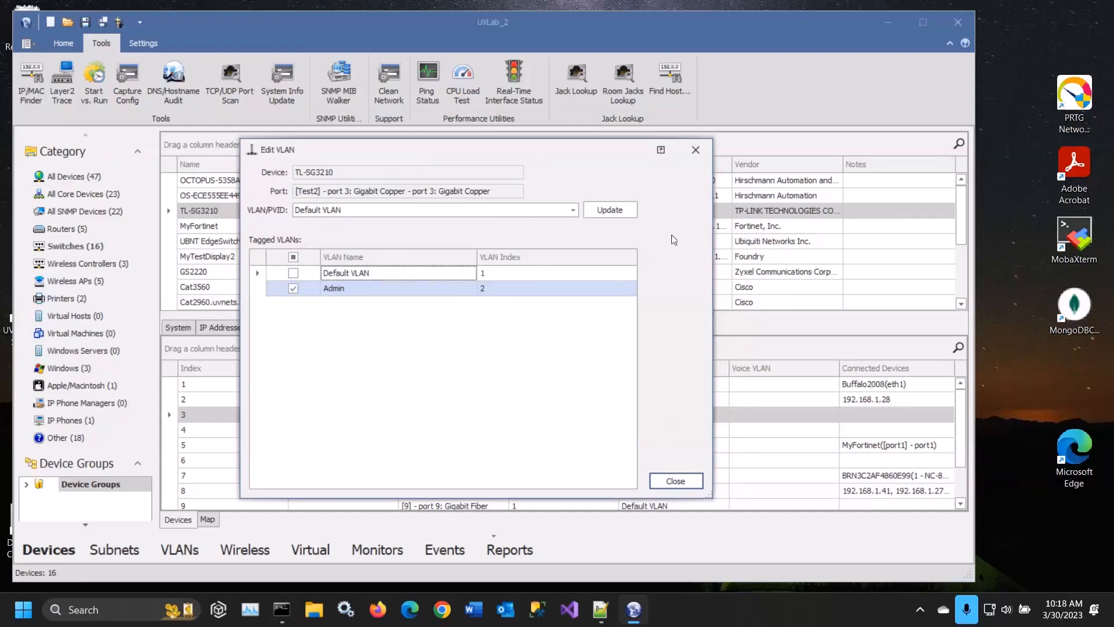
click(691, 479)
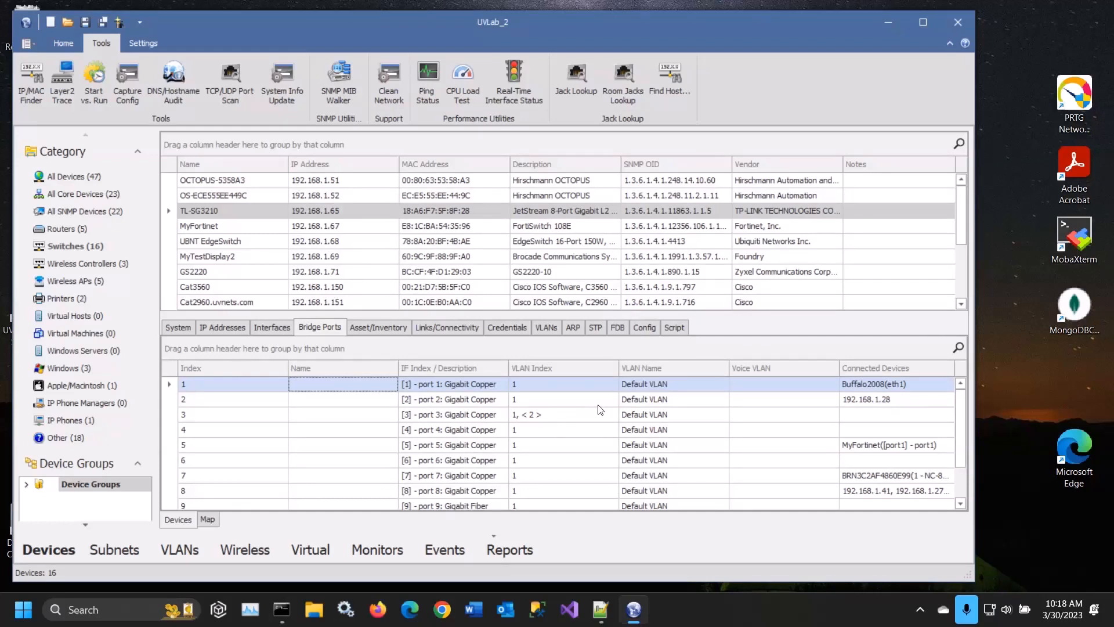
click(461, 396)
right_click(461, 396)
click(377, 422)
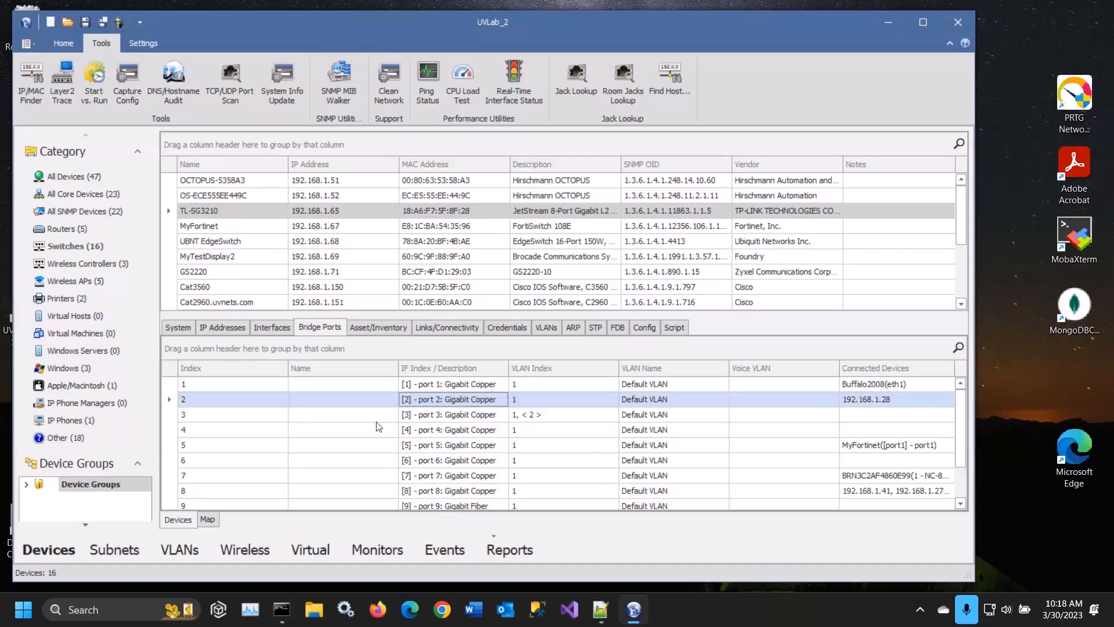
click(377, 420)
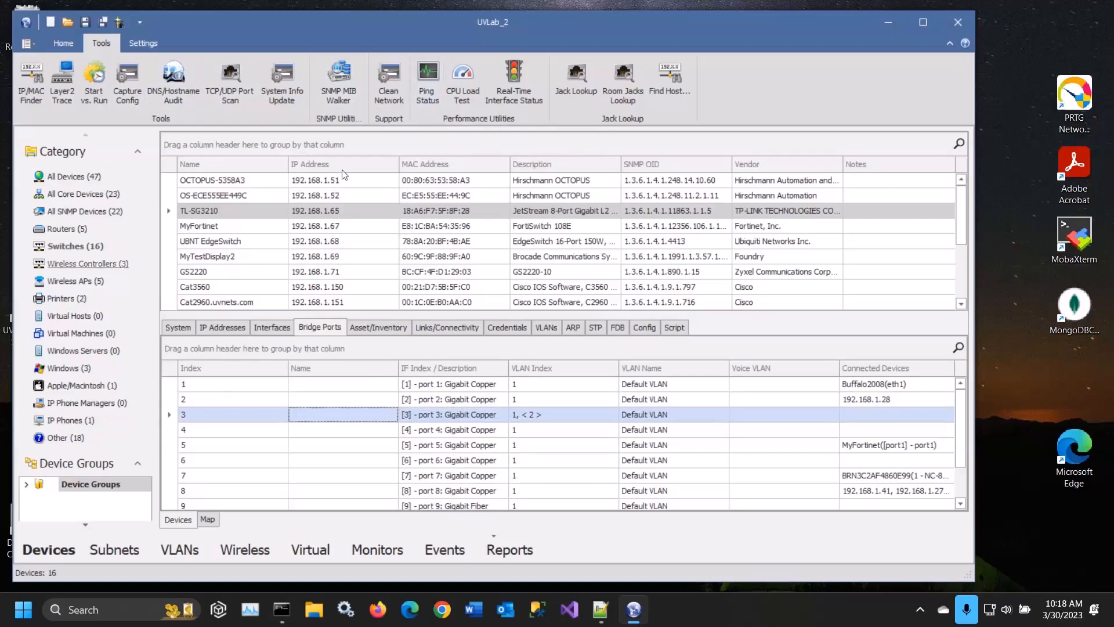
click(99, 250)
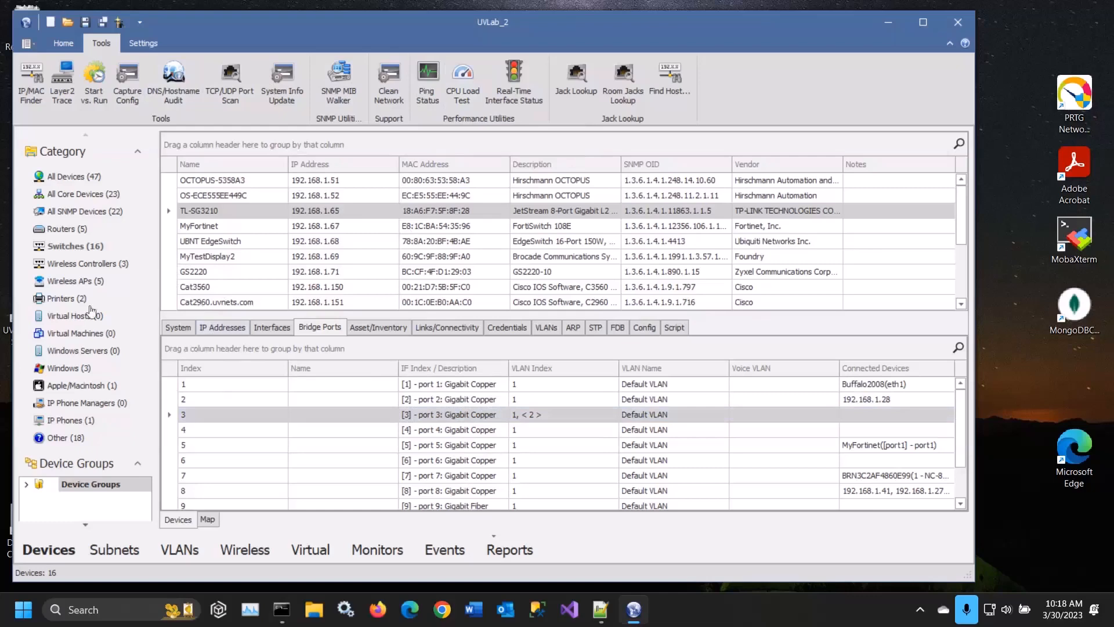
click(86, 266)
click(92, 248)
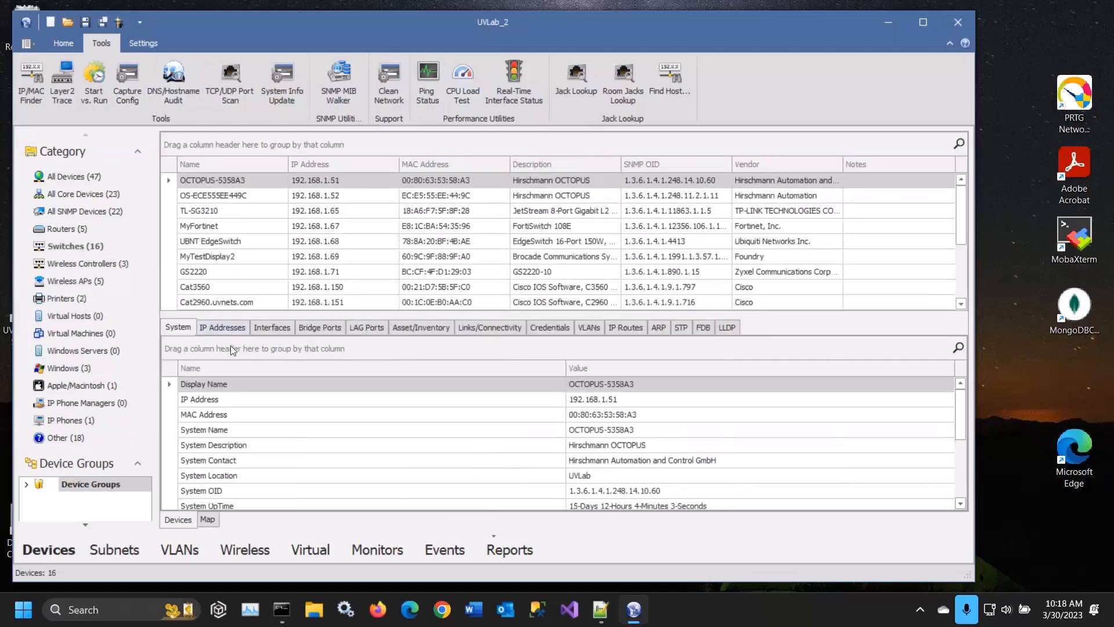
Poll the ping status of the listed switches in an enlarged Device / Ping Status window, review the response times and close it.
right_click(222, 258)
mouse_move(273, 378)
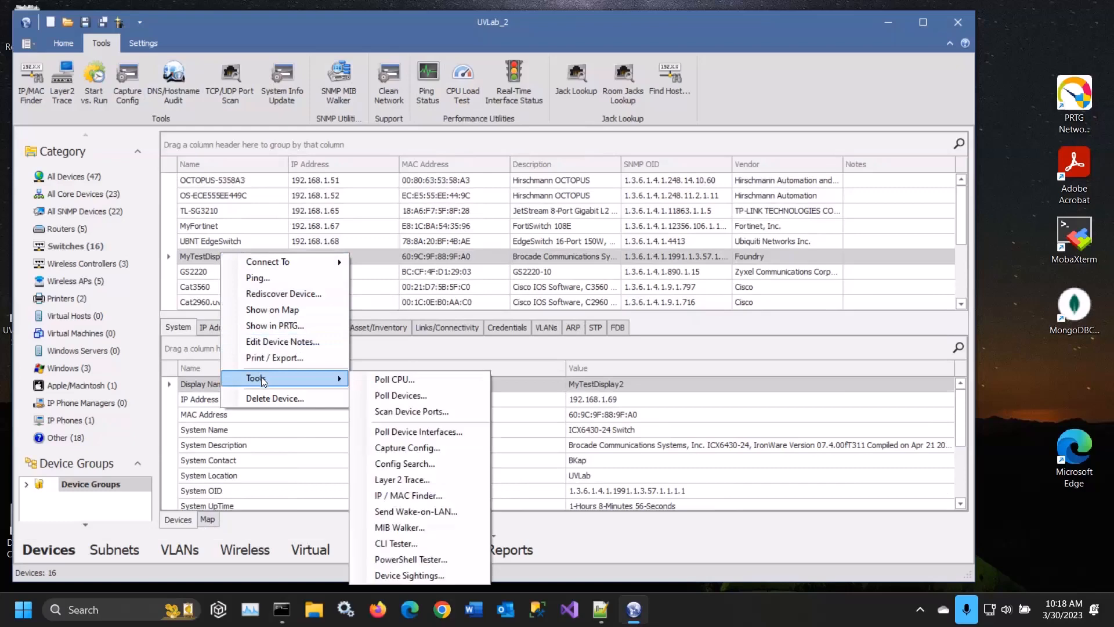
click(416, 396)
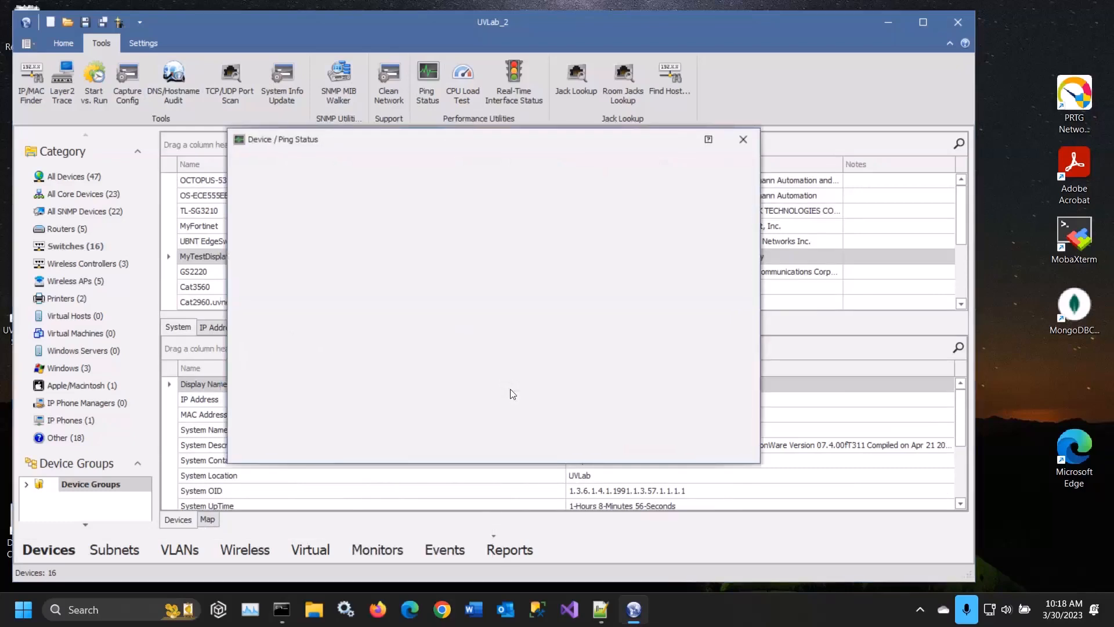
drag(485, 141, 441, 93)
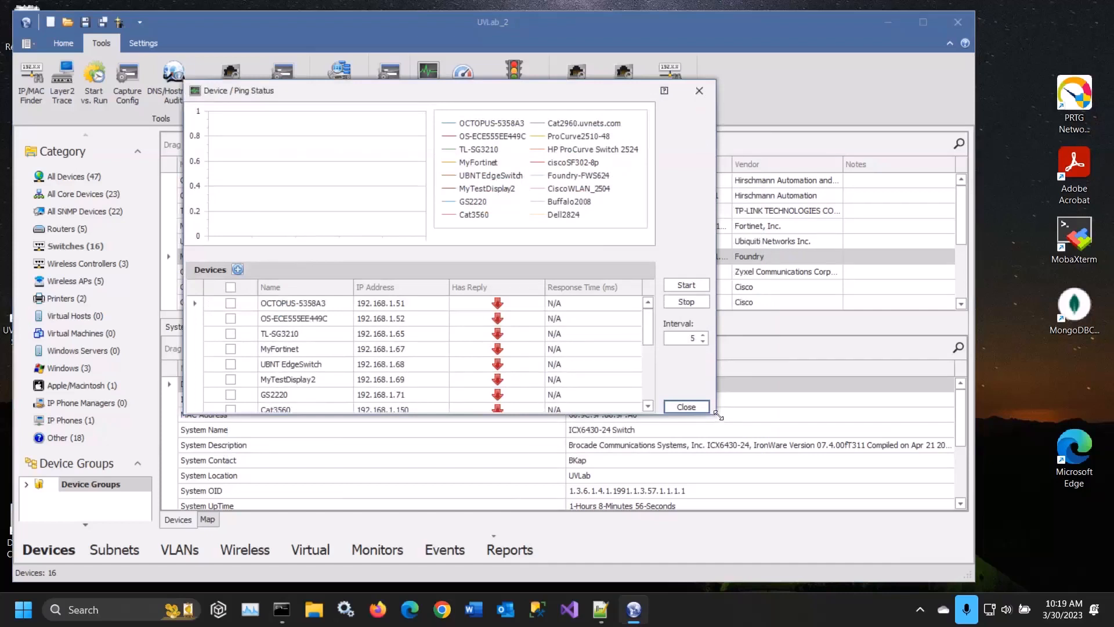
drag(718, 415, 846, 528)
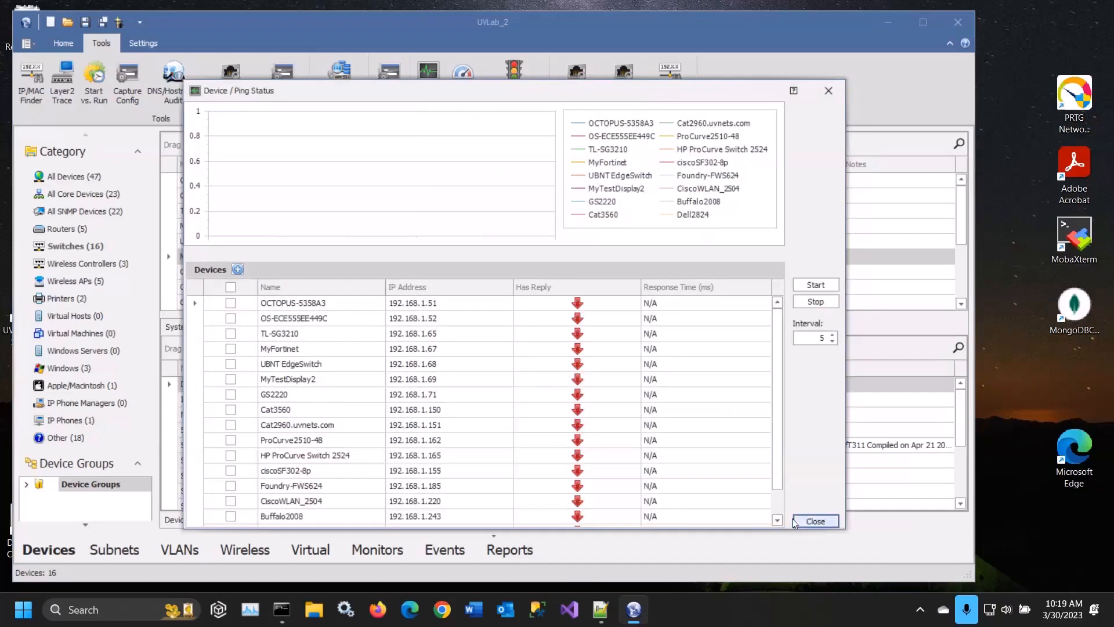
click(811, 288)
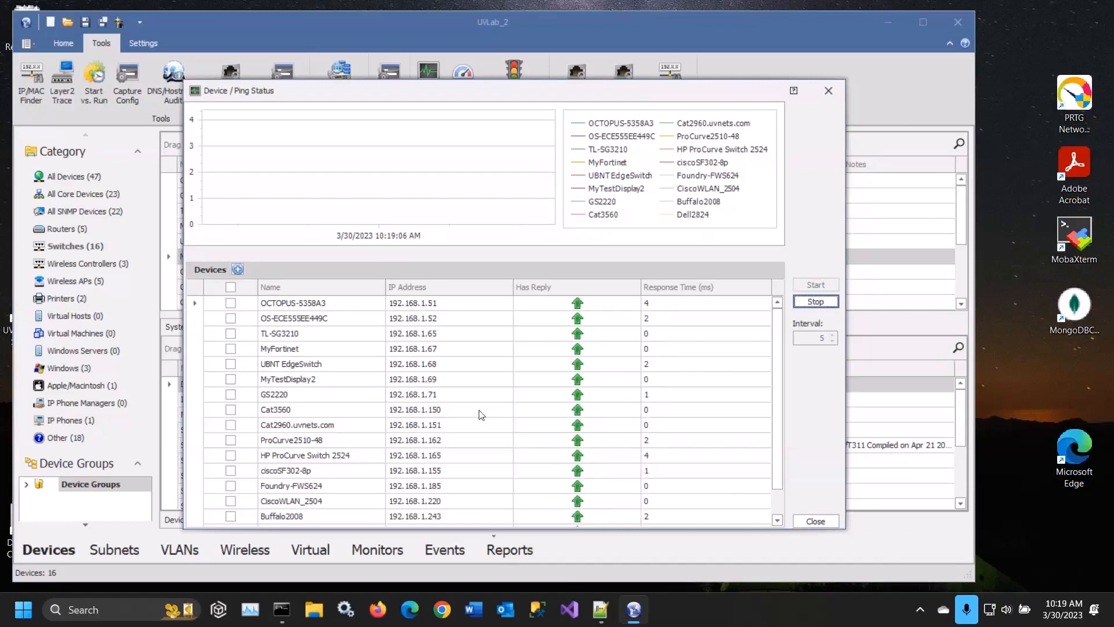
drag(777, 350, 794, 325)
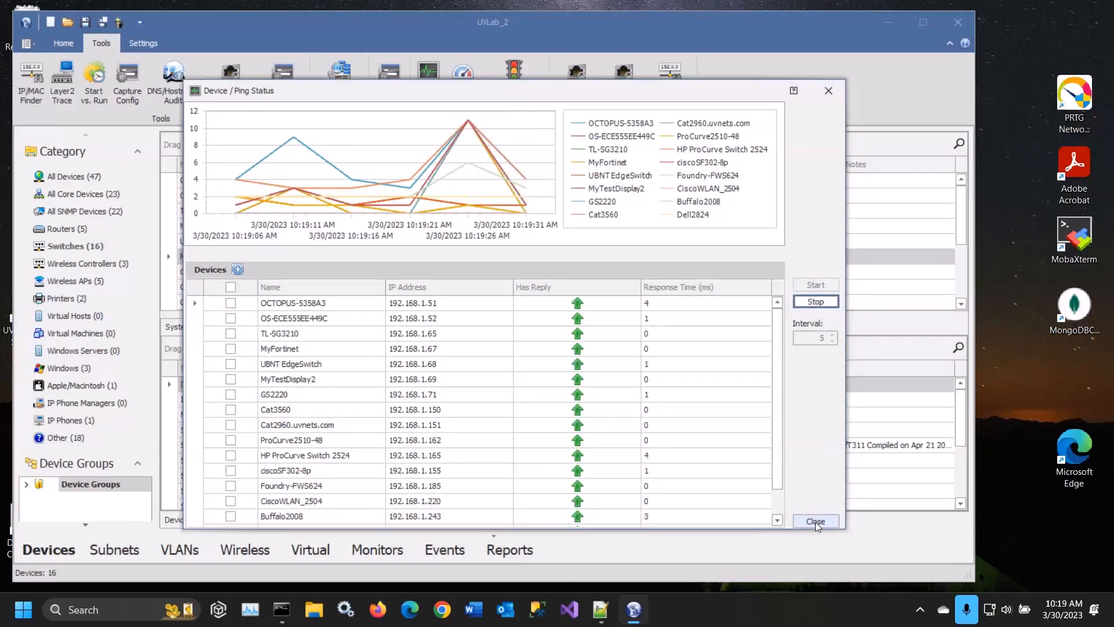
click(815, 520)
click(816, 521)
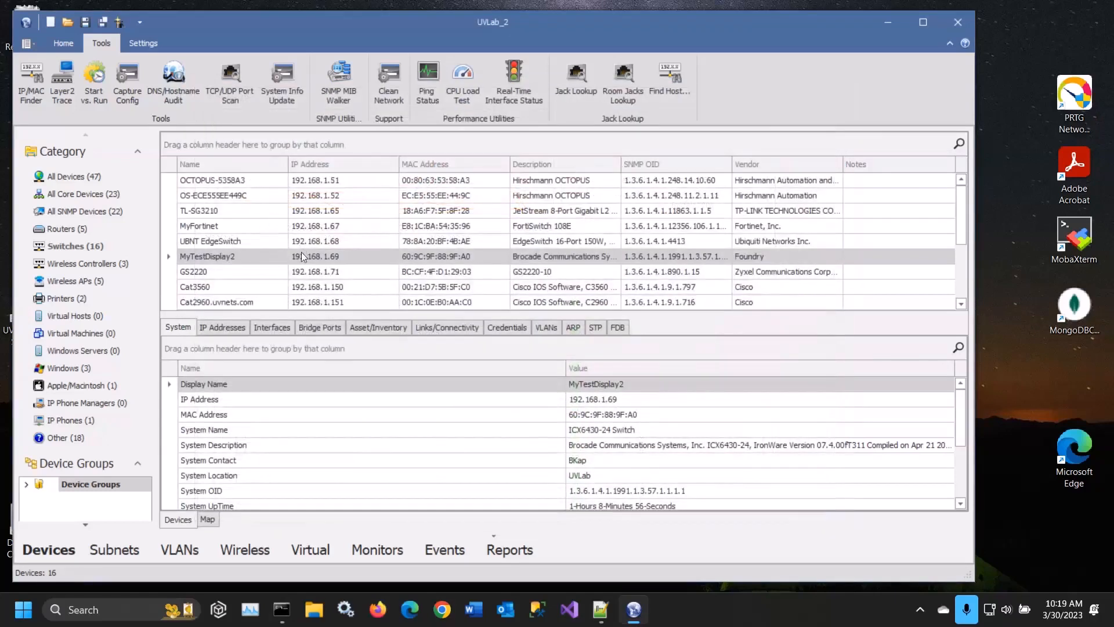
Poll the CPU load of the listed switches in an enlarged window, review the load values, stop polling and close it.
right_click(301, 253)
mouse_move(374, 377)
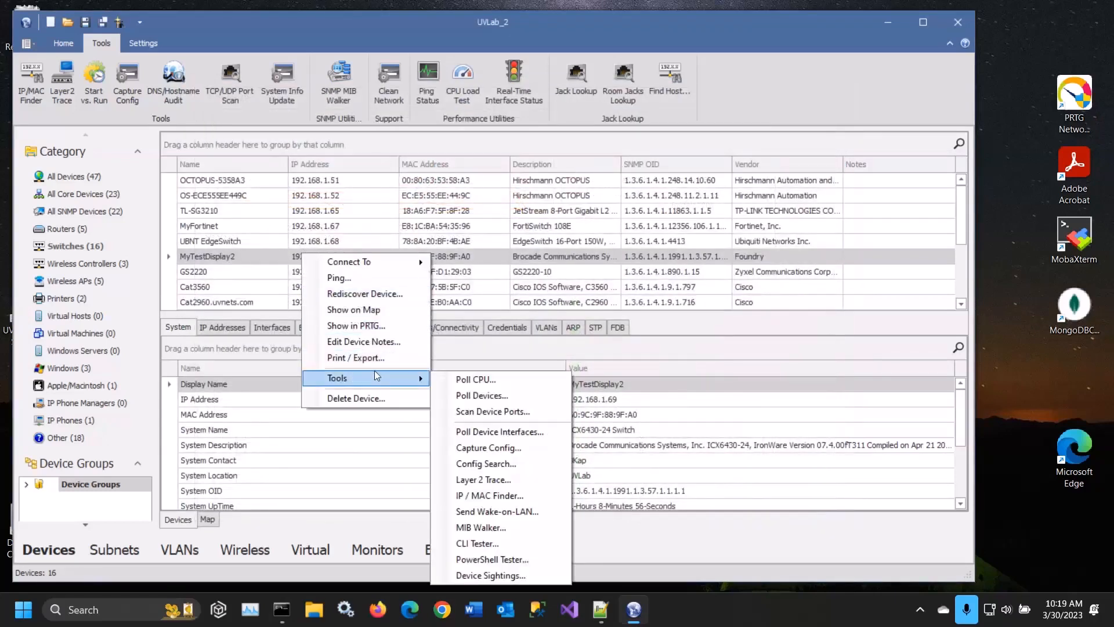
click(475, 392)
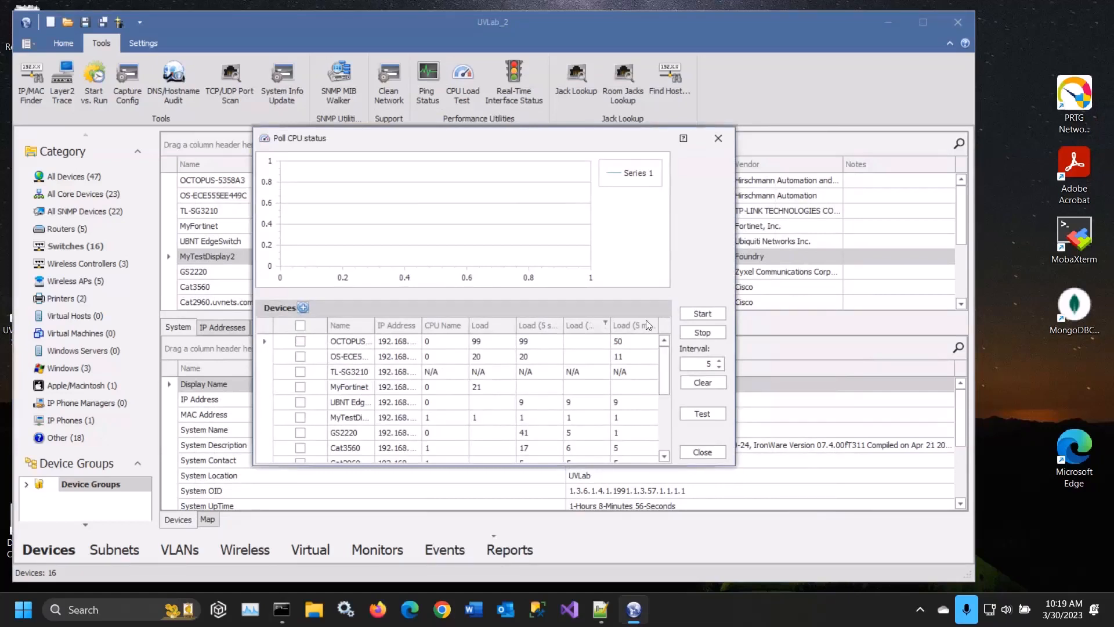
click(702, 313)
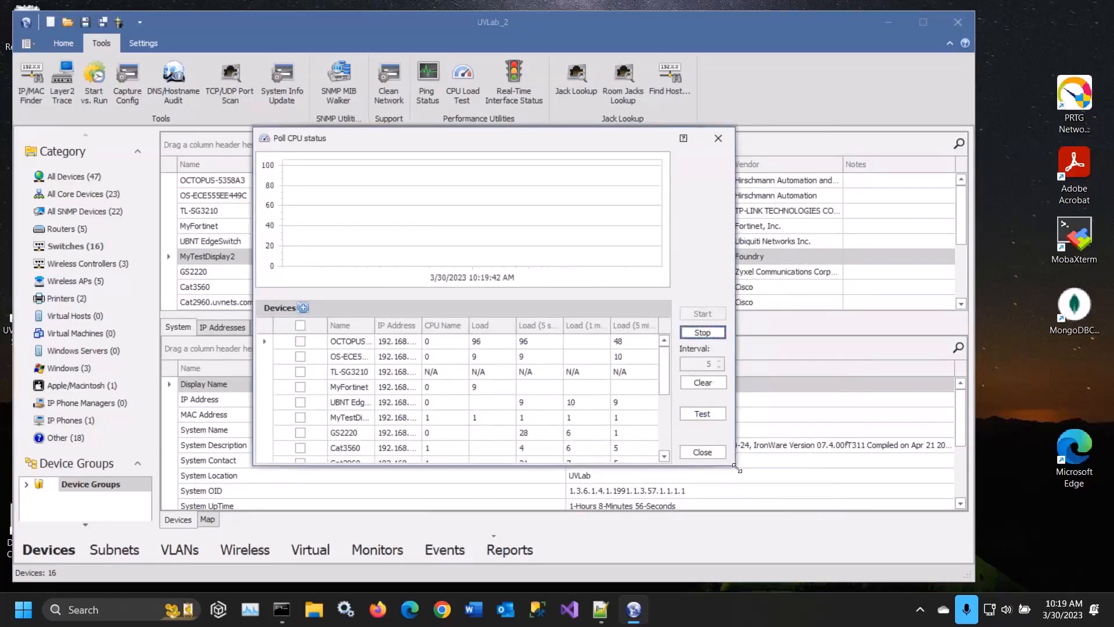
drag(736, 468, 901, 543)
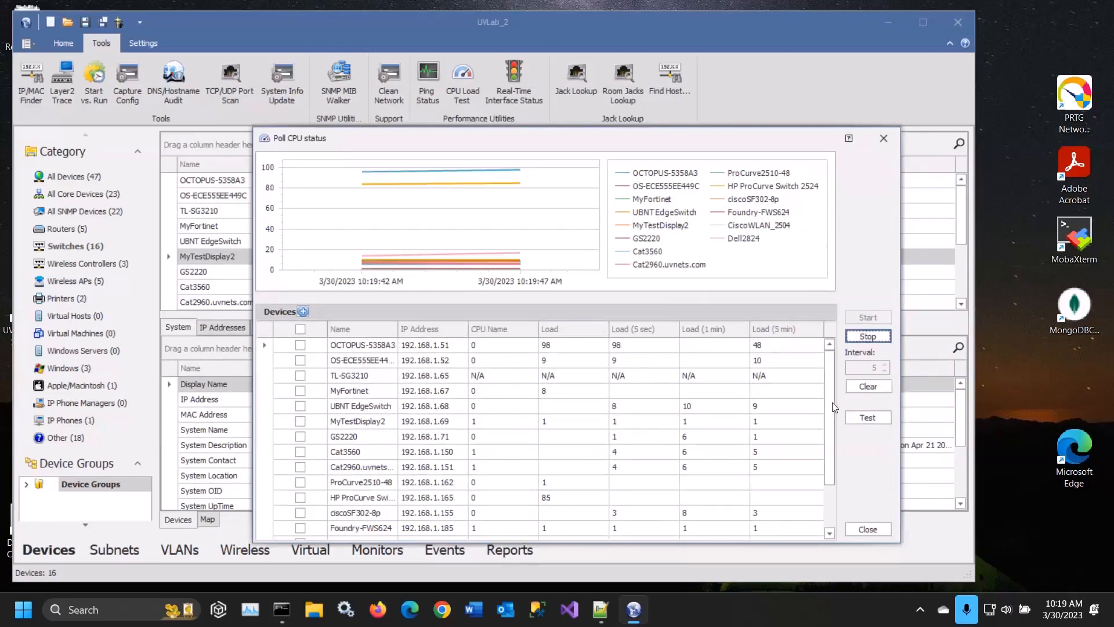
scroll(834, 406, down, 1)
scroll(828, 446, up, 1)
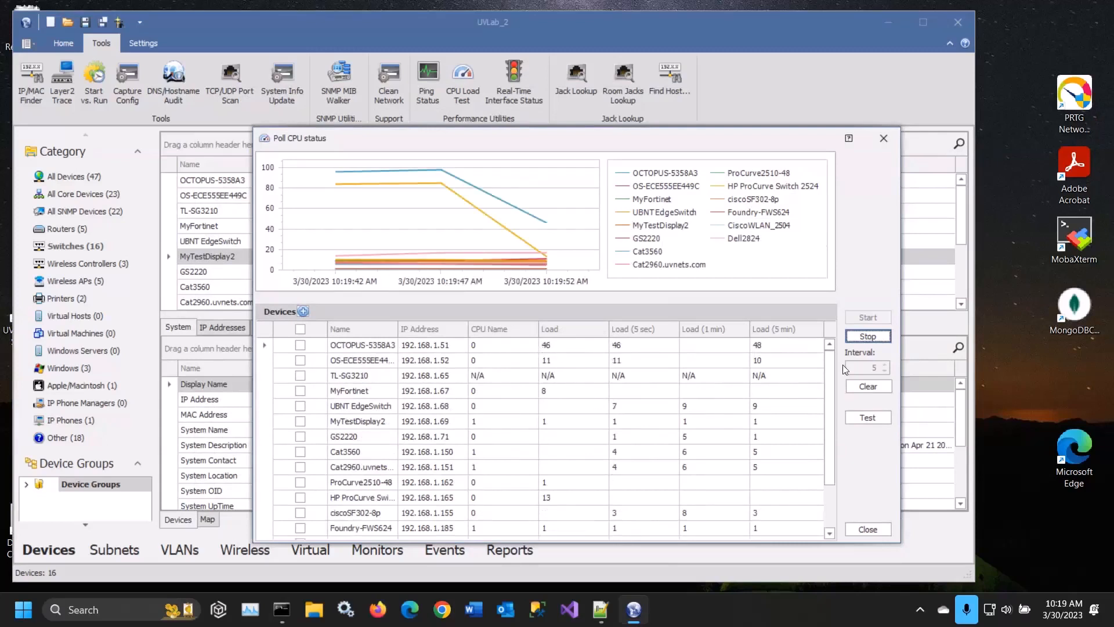
click(859, 338)
click(868, 529)
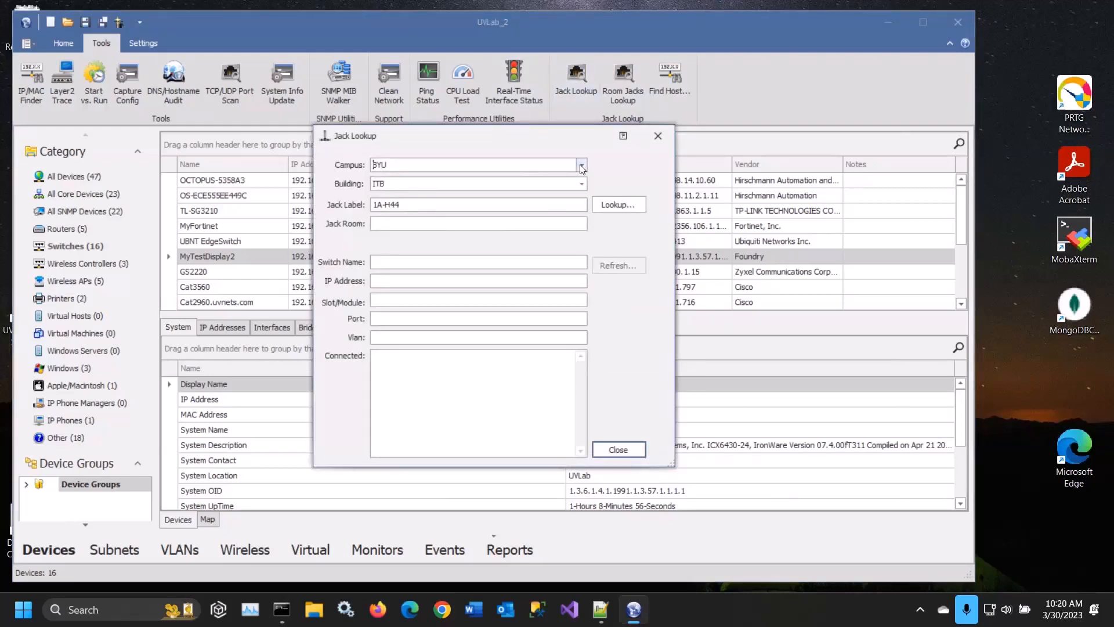
Close the jack lookup and find the host with IP address 192.168.1.4 using the host lookup.
click(632, 453)
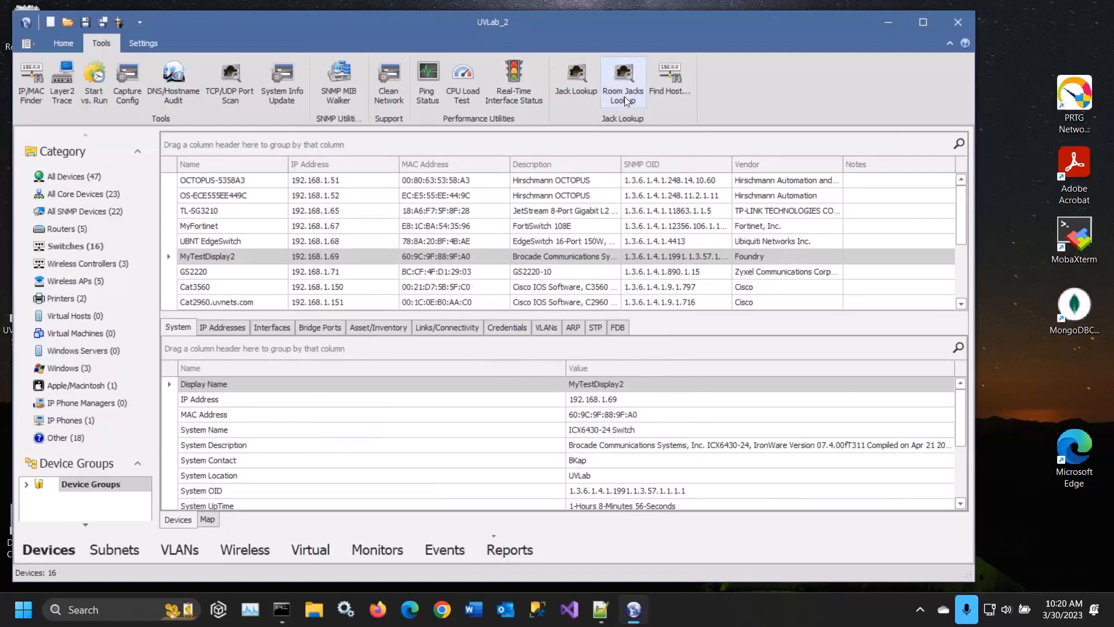
click(666, 81)
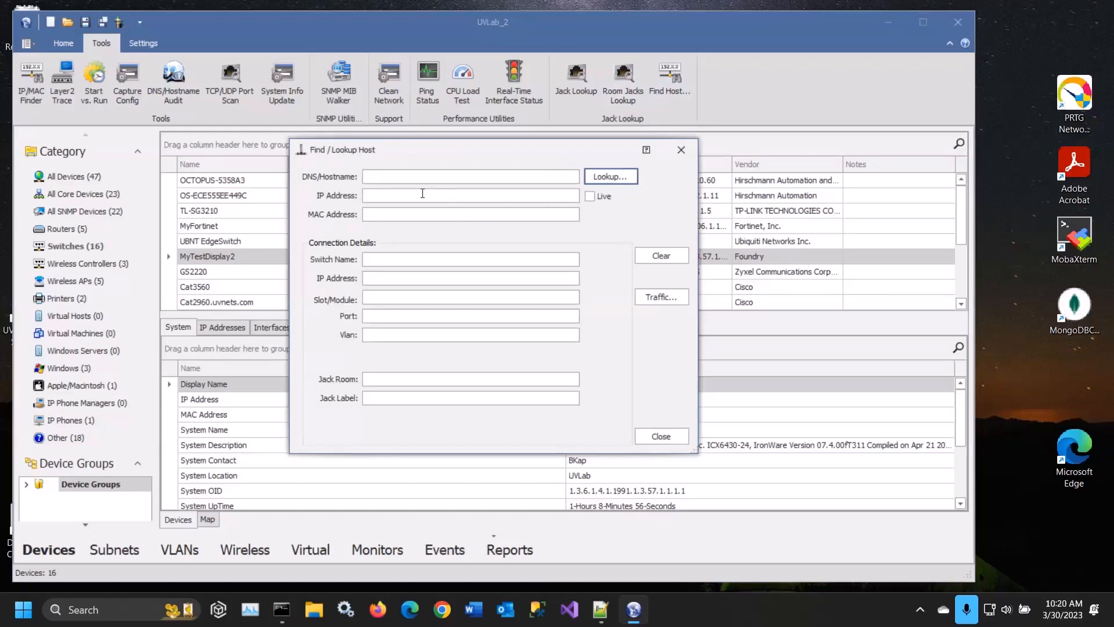
text(192.168.1.4)
click(619, 178)
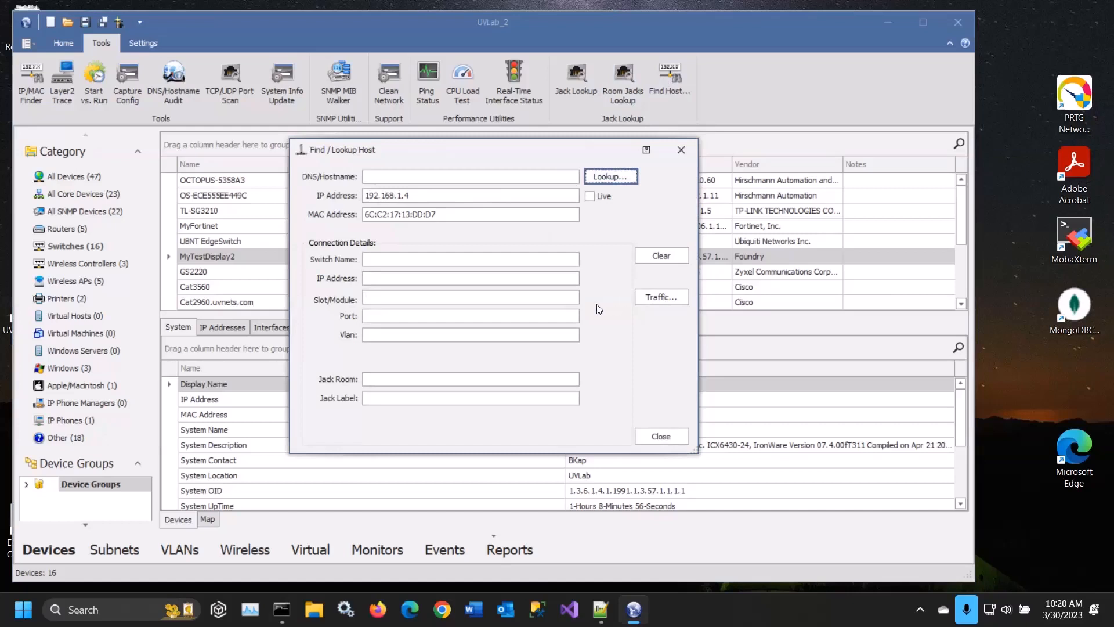
Look up the host at IP address 192.168.1.5, review its switch connection details and close the host lookup.
click(482, 199)
key(BackSpace)
text(5)
click(602, 174)
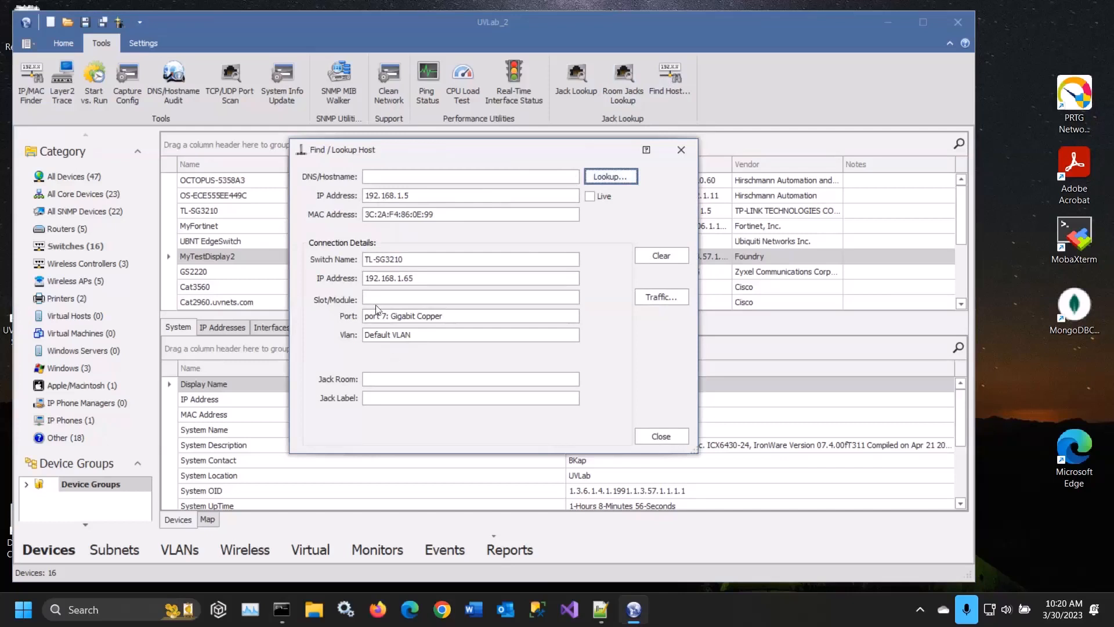
click(415, 262)
drag(493, 144, 413, 104)
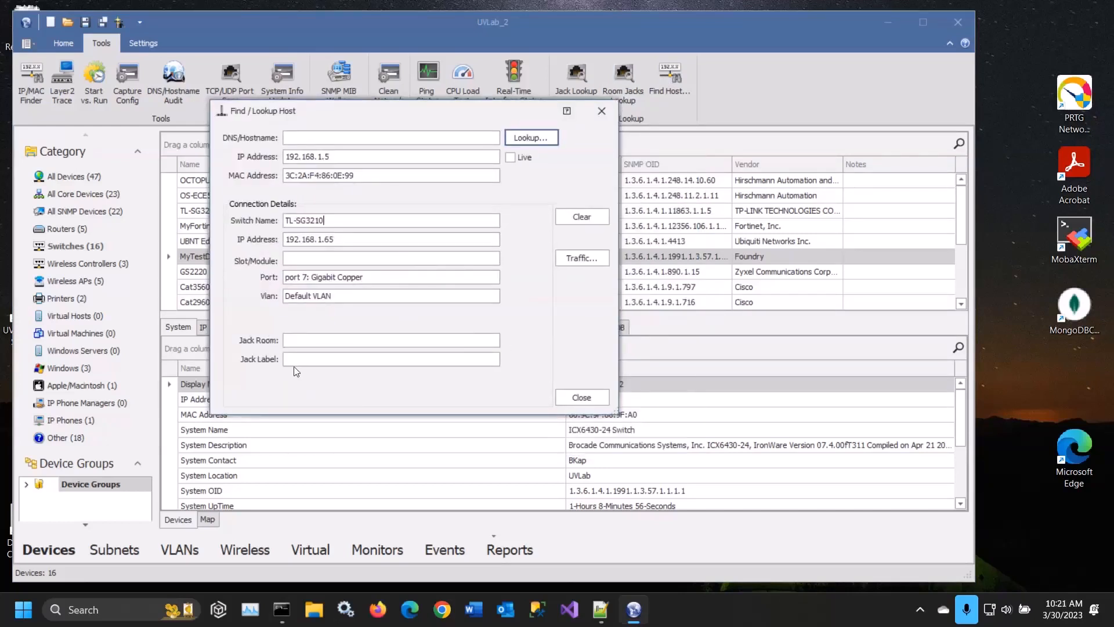
click(598, 399)
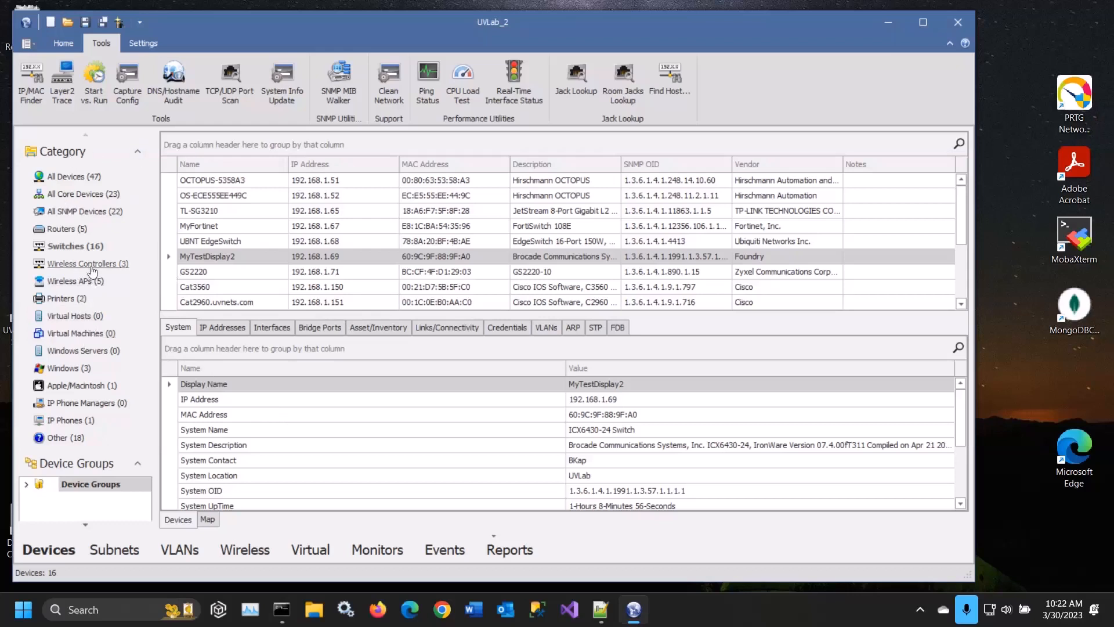
Show the network map for routers, SNMP devices, core devices and all devices in turn, returning to core devices.
click(201, 518)
click(82, 227)
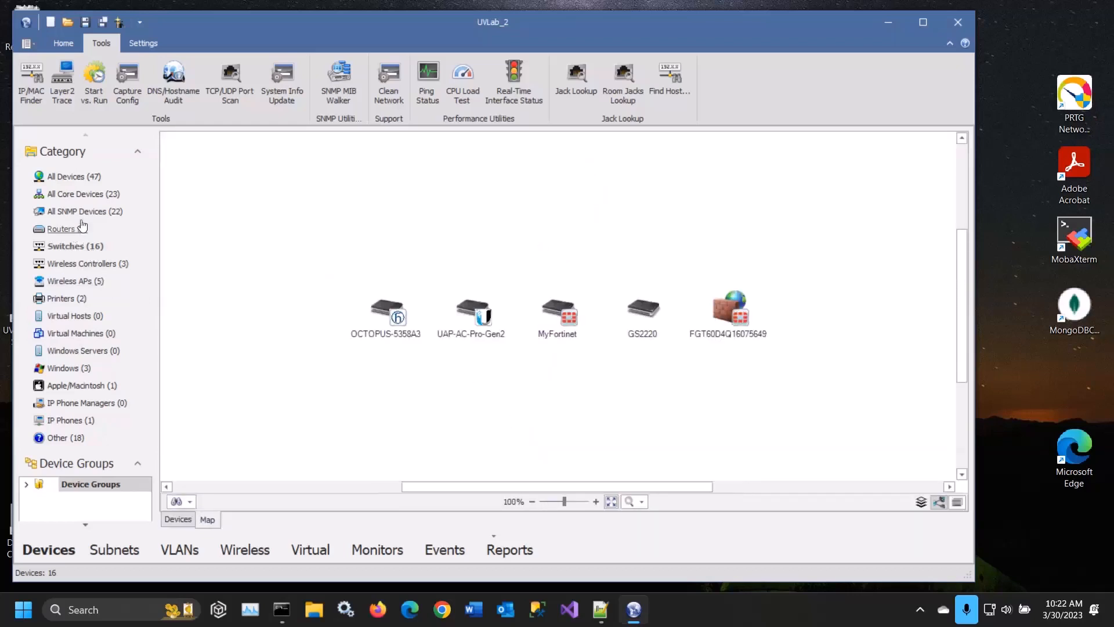
click(84, 211)
click(87, 194)
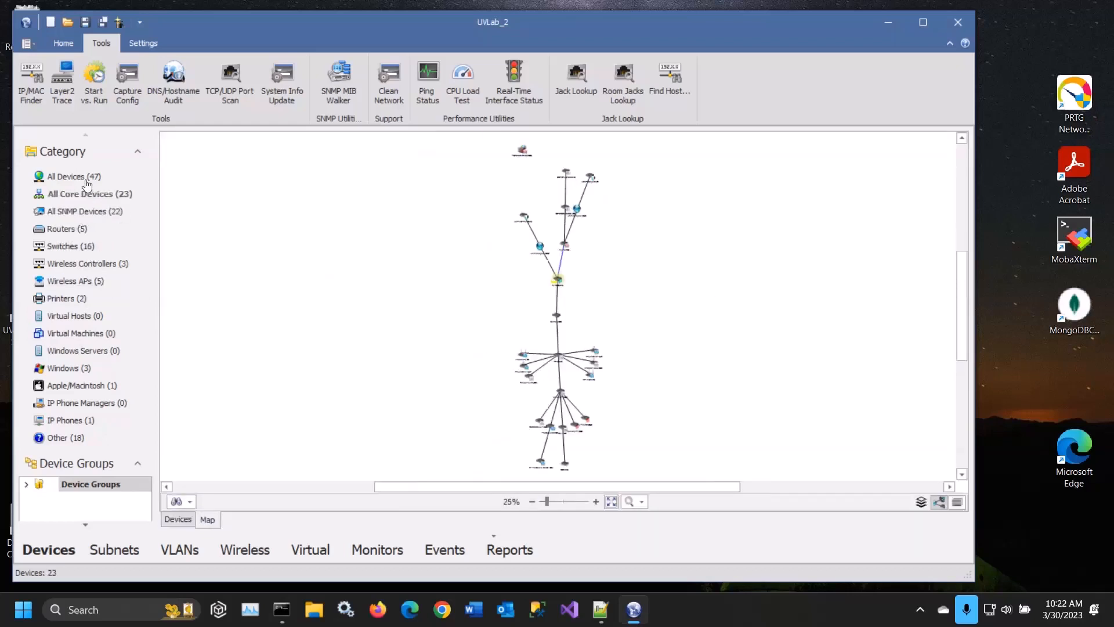
click(86, 181)
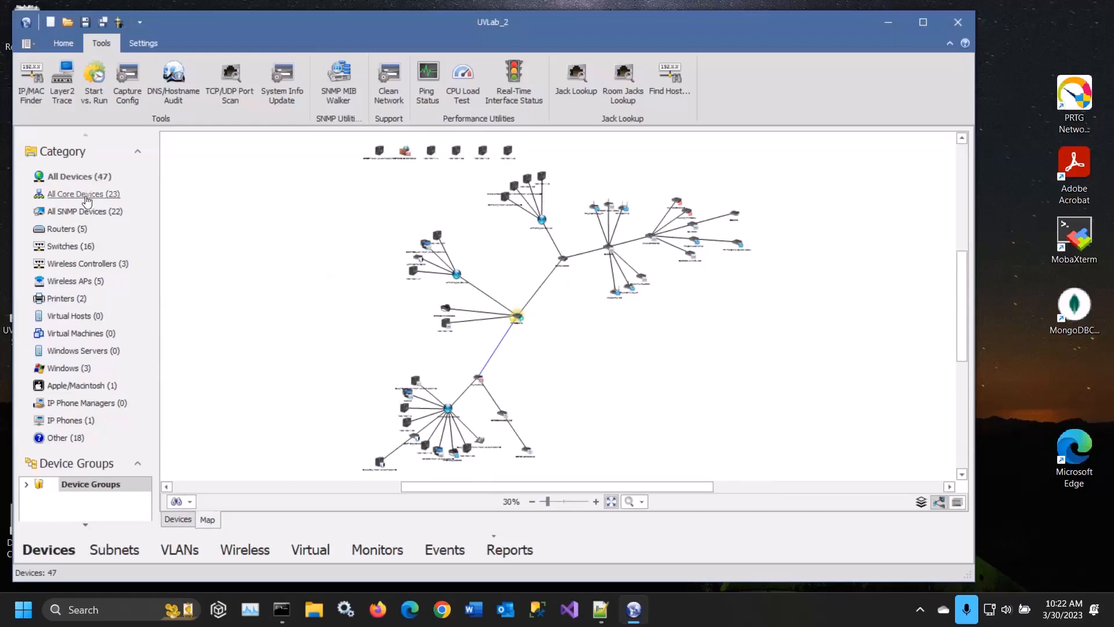
click(86, 194)
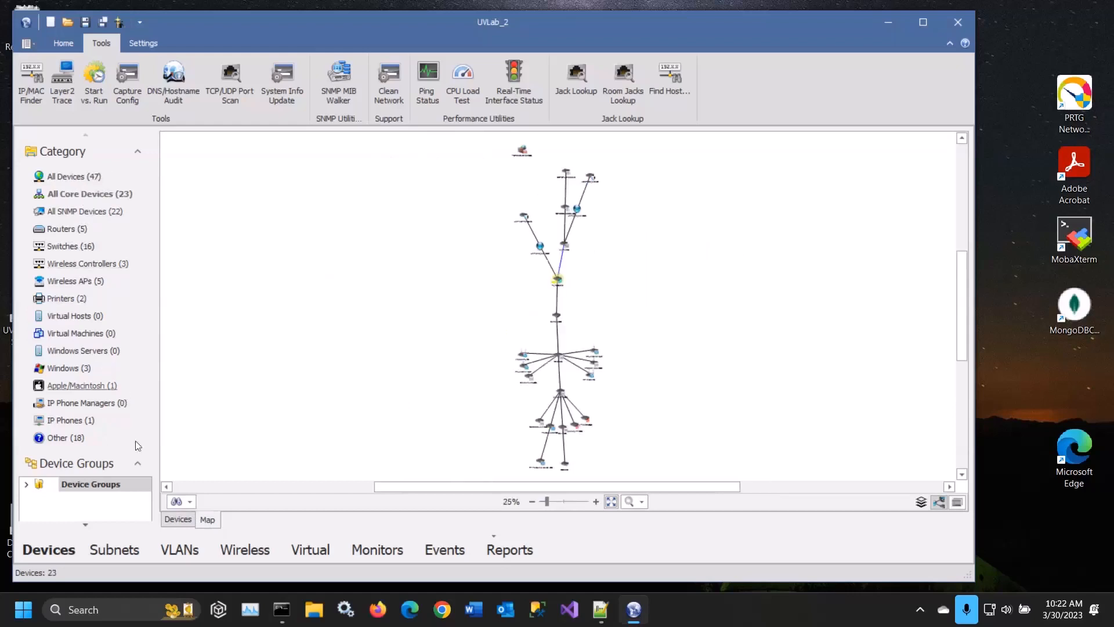
Collapse the device categories and expand the device groups down to the buildings of CampusA.
click(137, 155)
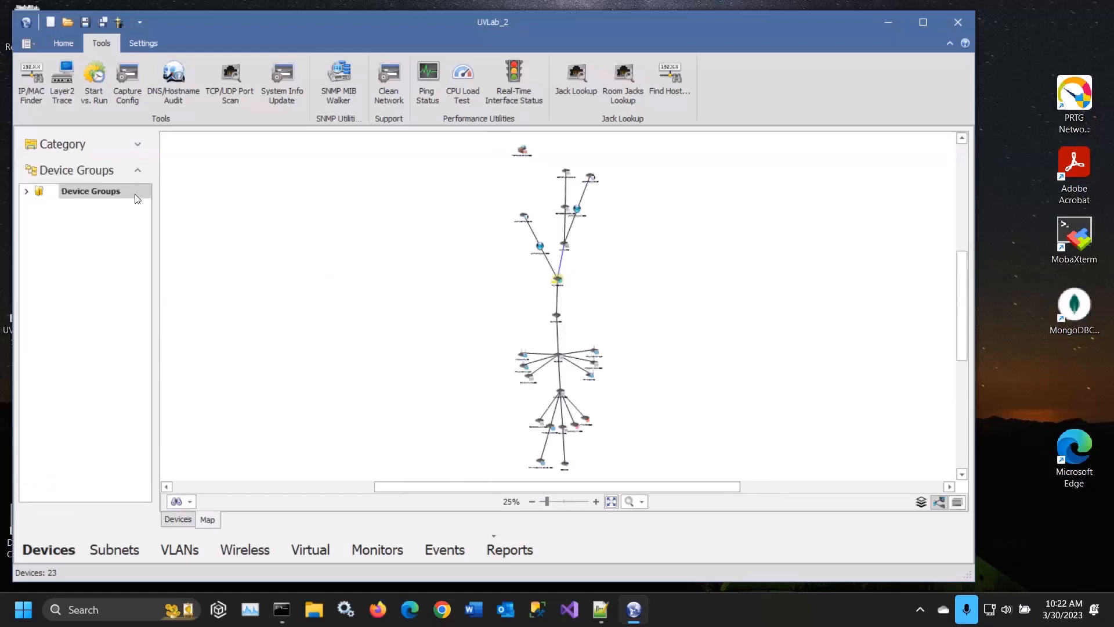
click(26, 190)
click(40, 205)
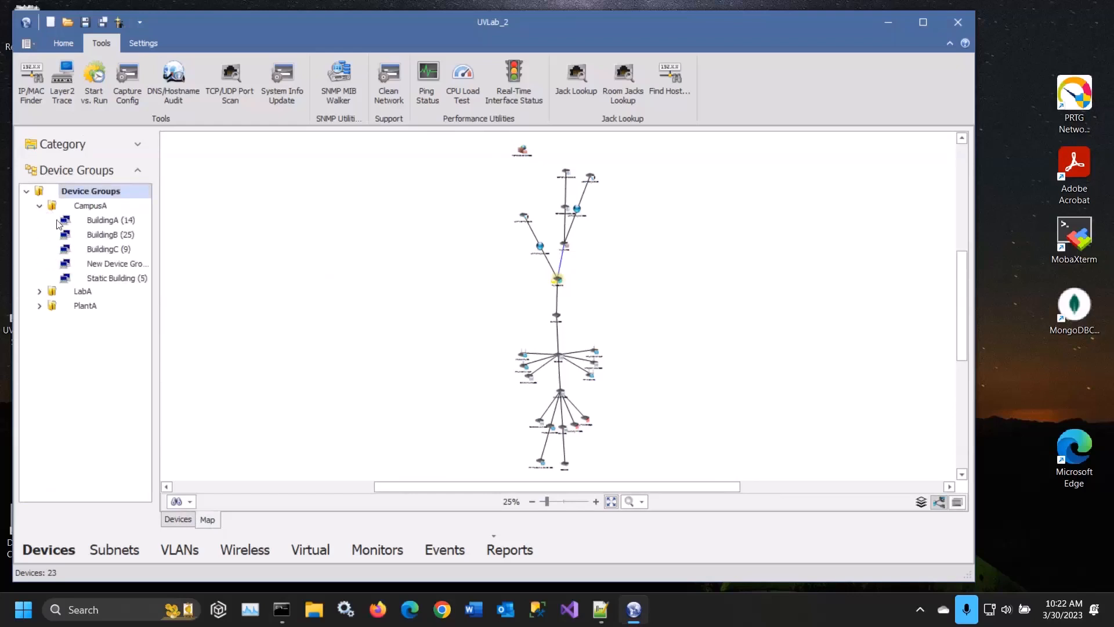
Open the BuildingA device group for editing, review its host, IP range, category, VLAN and OID filters, and cancel.
double_click(98, 220)
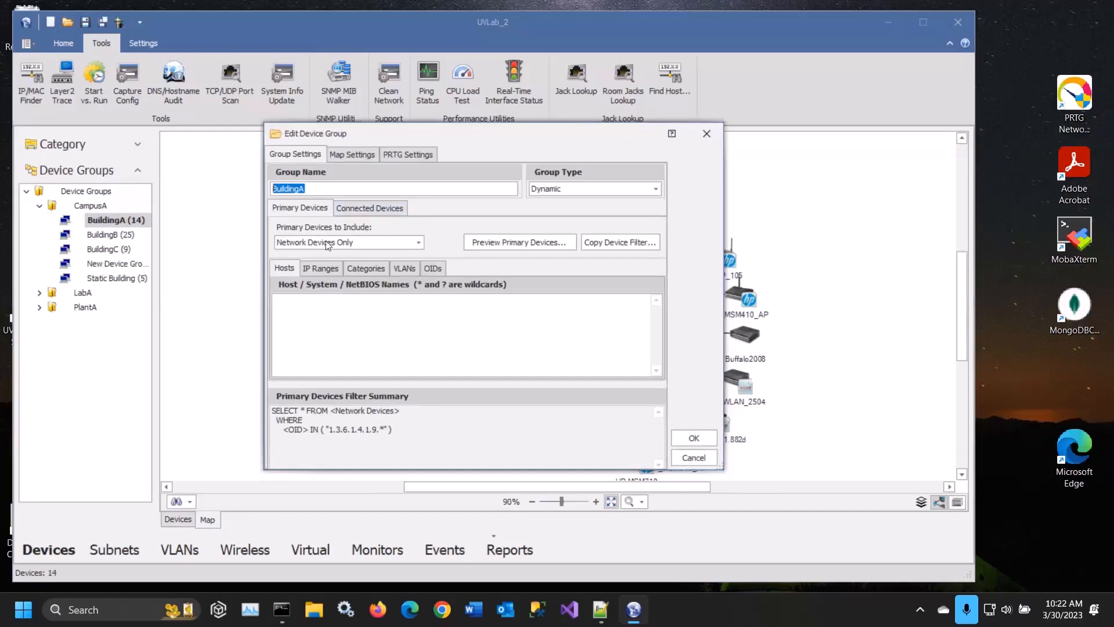
click(318, 267)
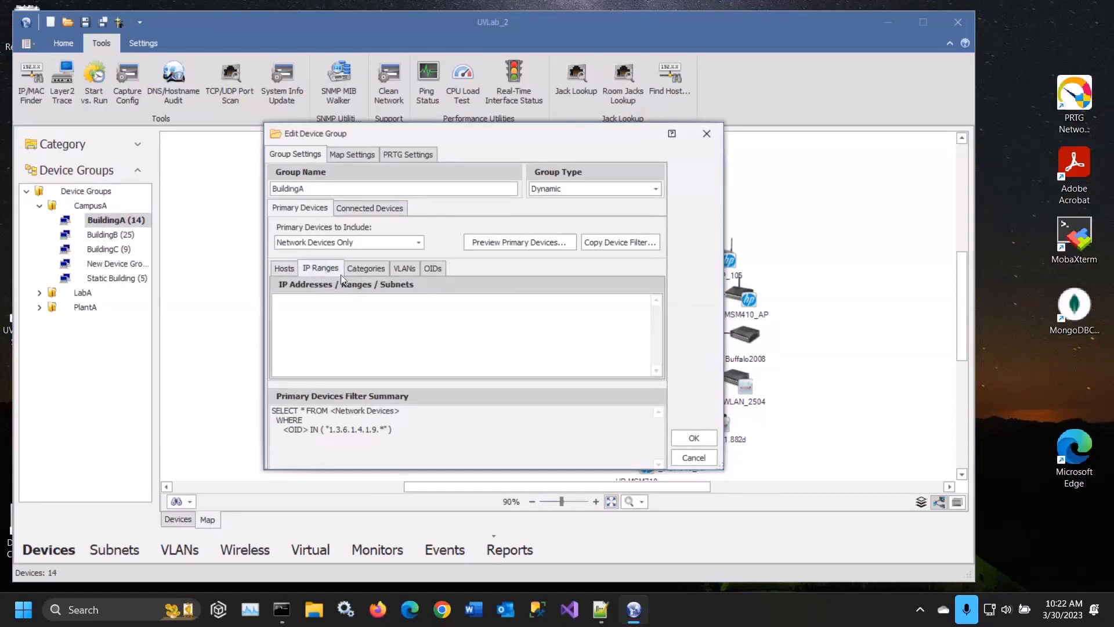
click(383, 268)
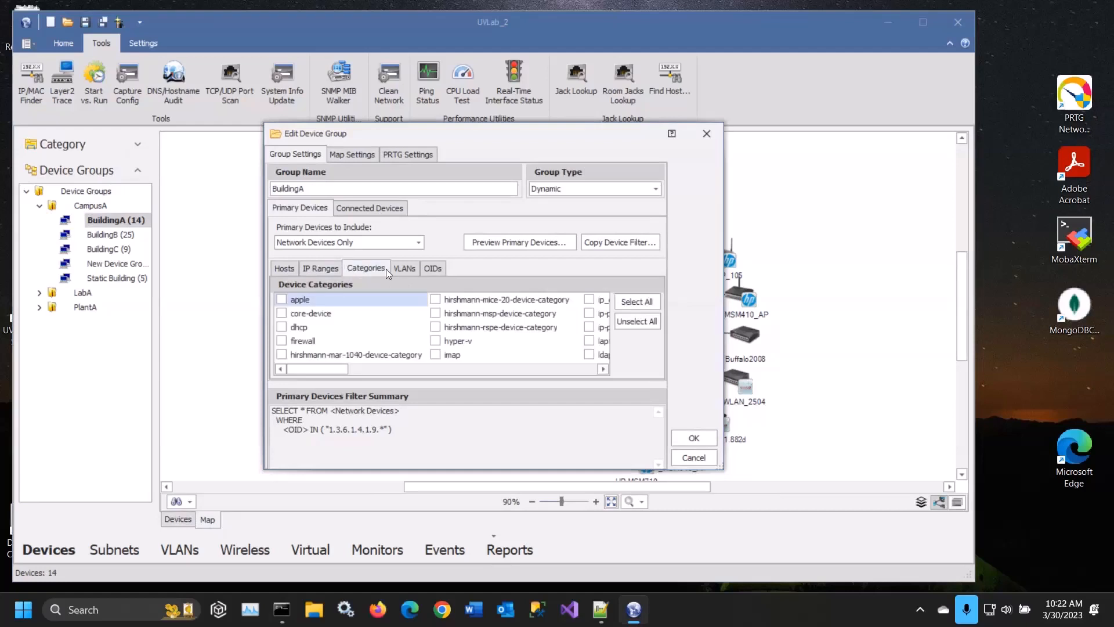
click(404, 269)
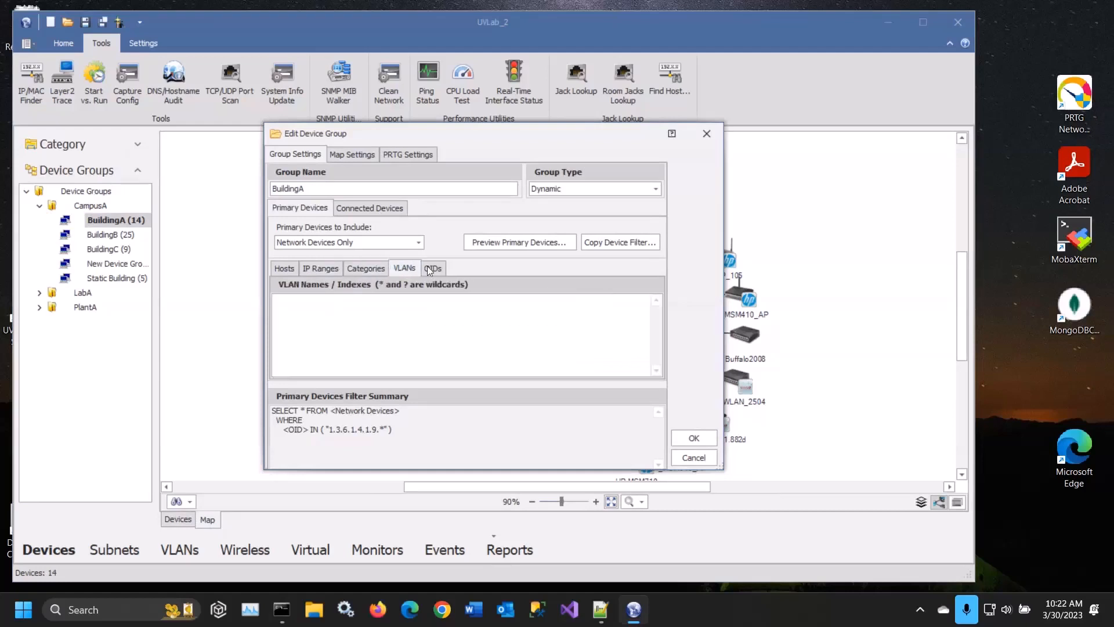
click(432, 269)
drag(351, 301, 272, 298)
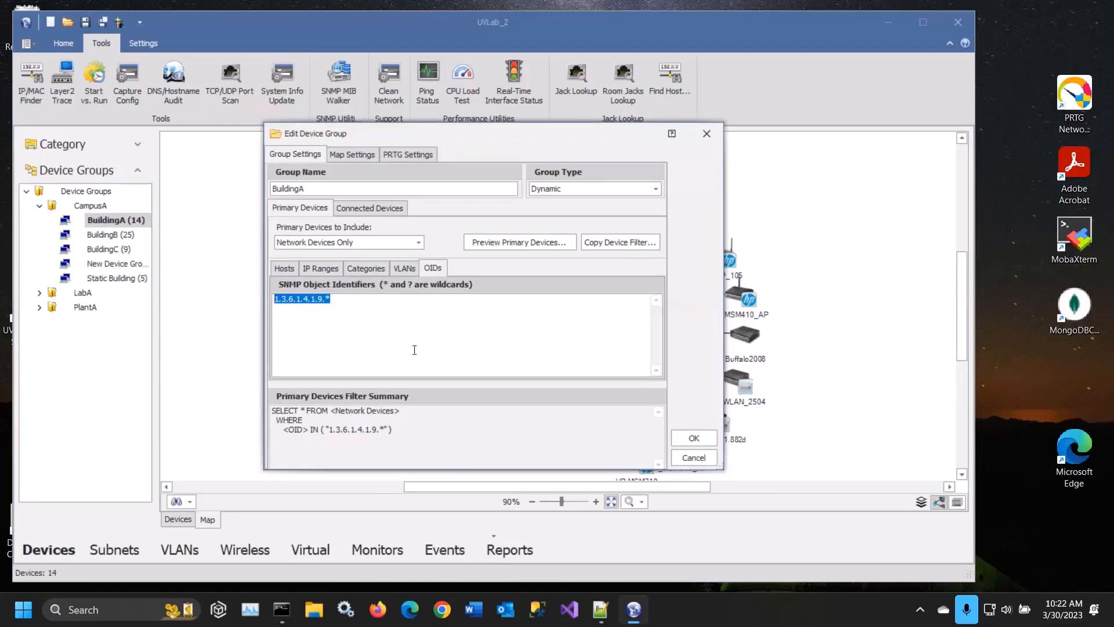
click(693, 457)
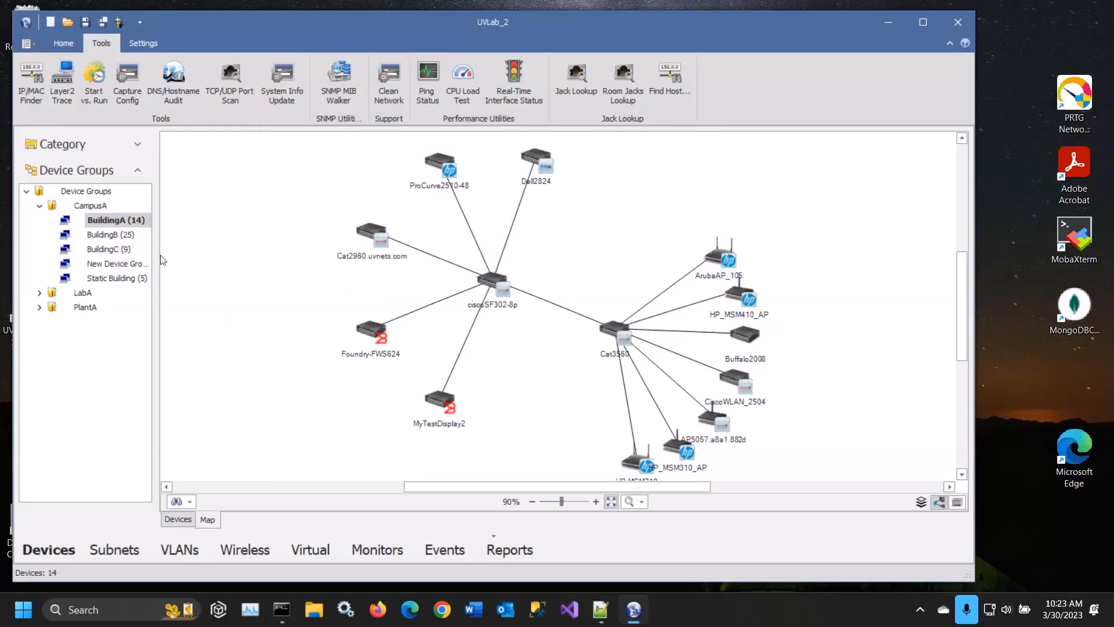
Show BuildingB's map, expand the device categories again and view BuildingB's devices in an enlarged device list.
click(124, 238)
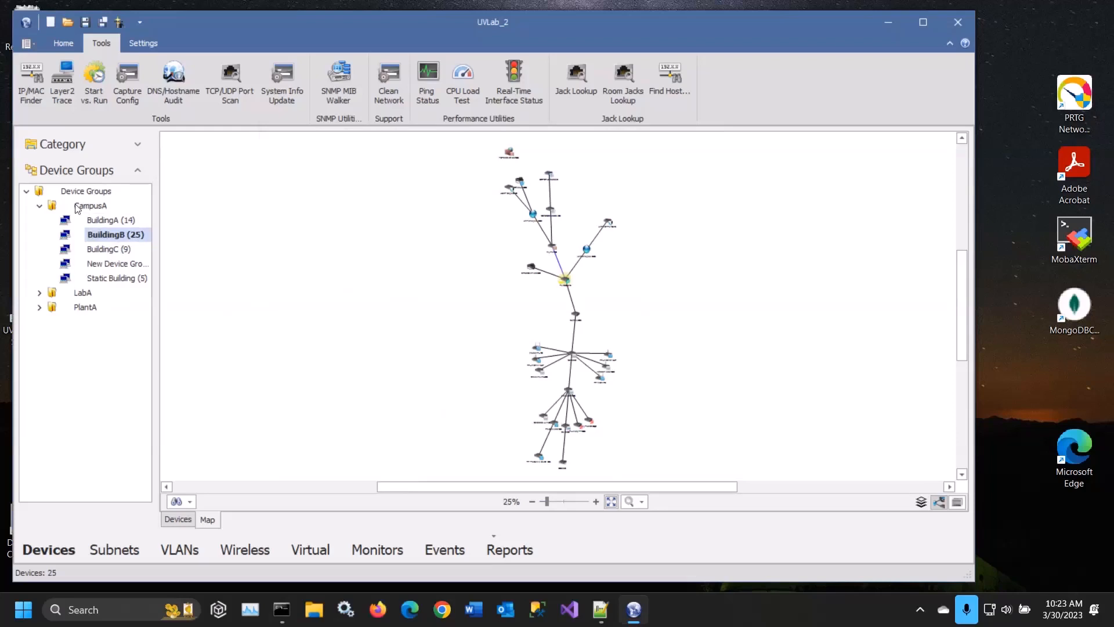
click(135, 145)
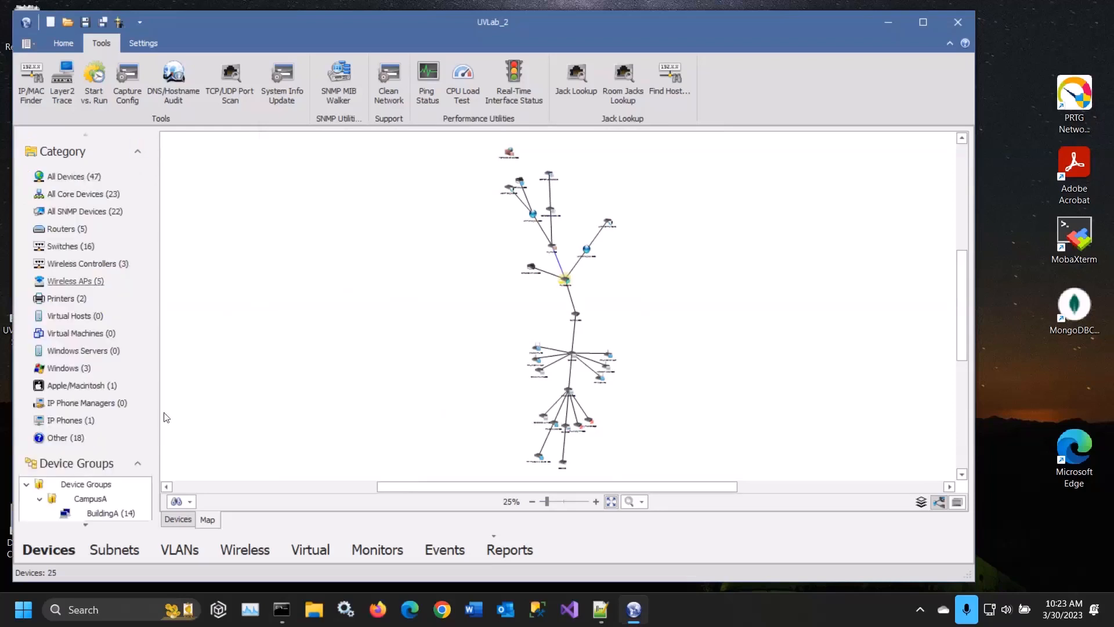
click(178, 519)
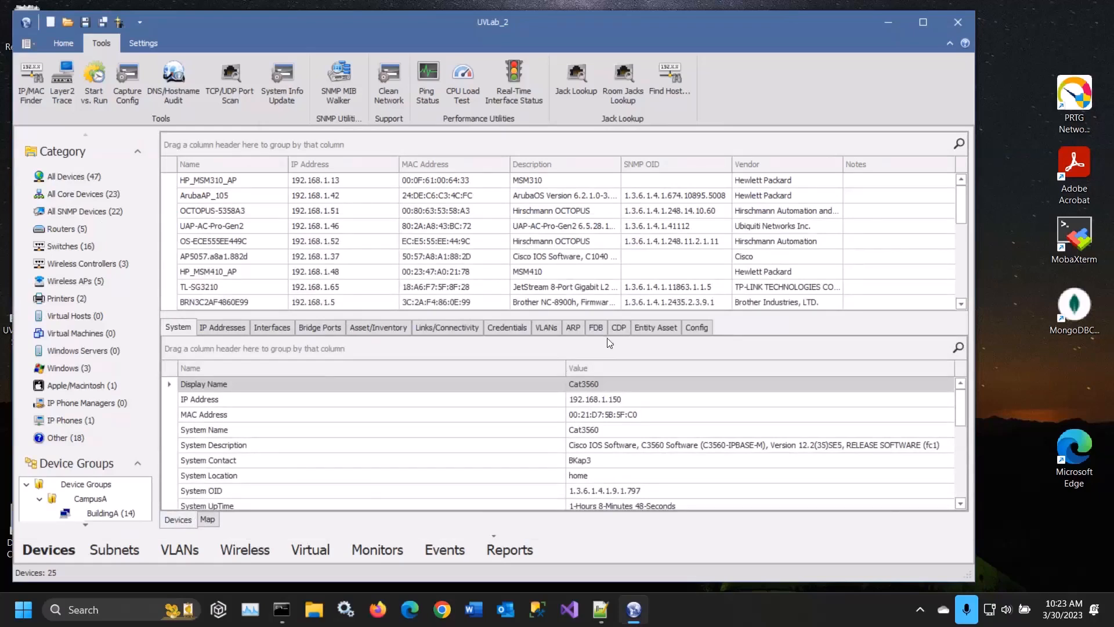
drag(593, 317, 593, 388)
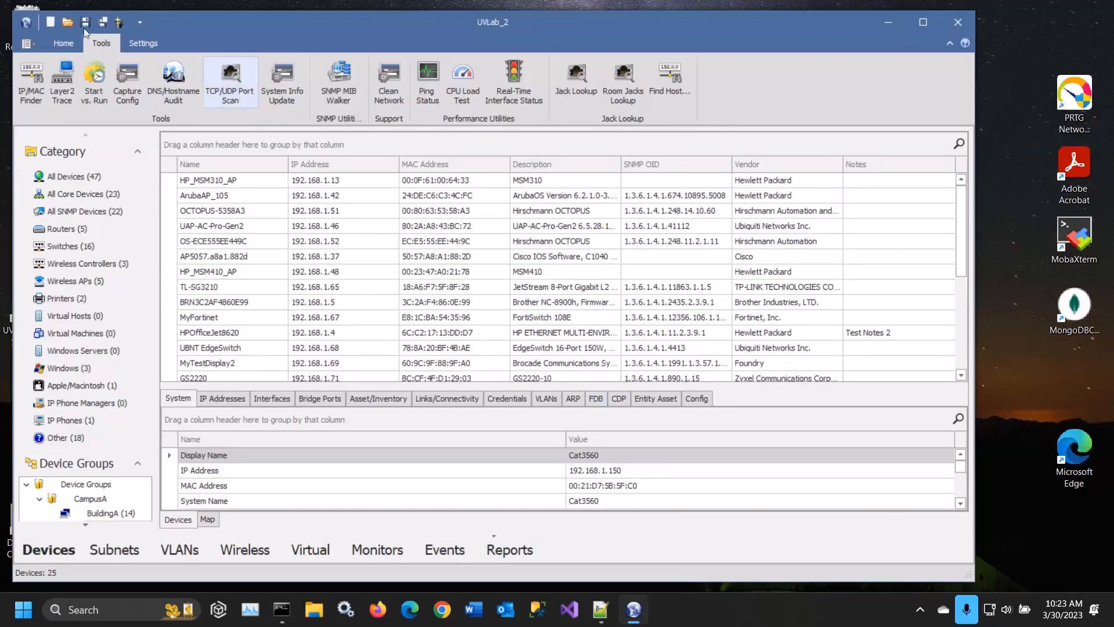
Review the Windows.SW credential in the protocol and credential settings and close them without changes.
click(55, 47)
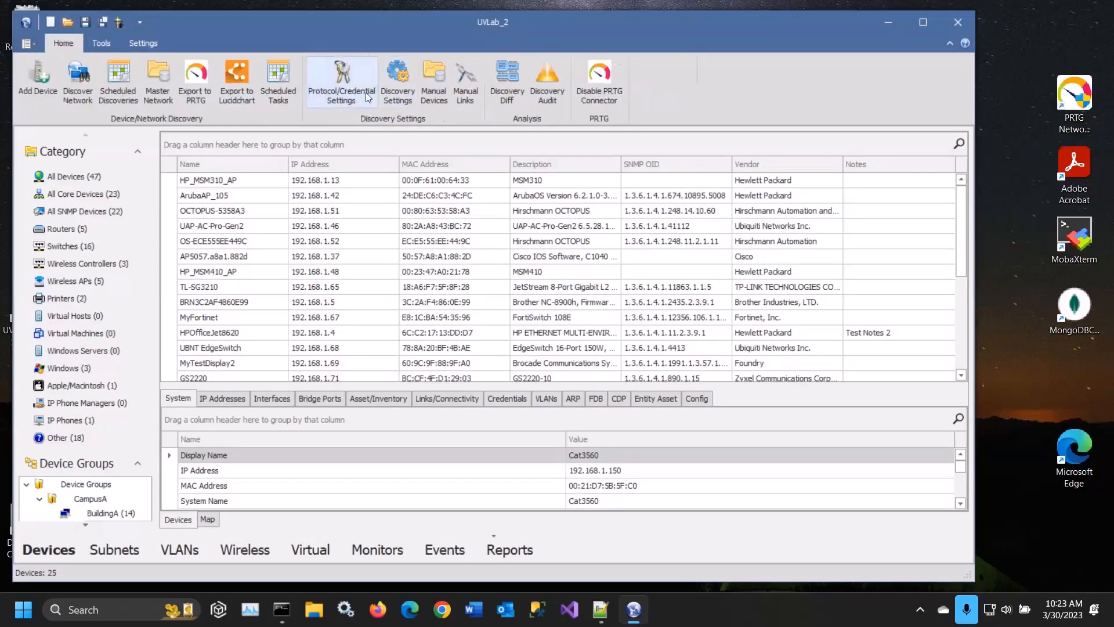
click(352, 95)
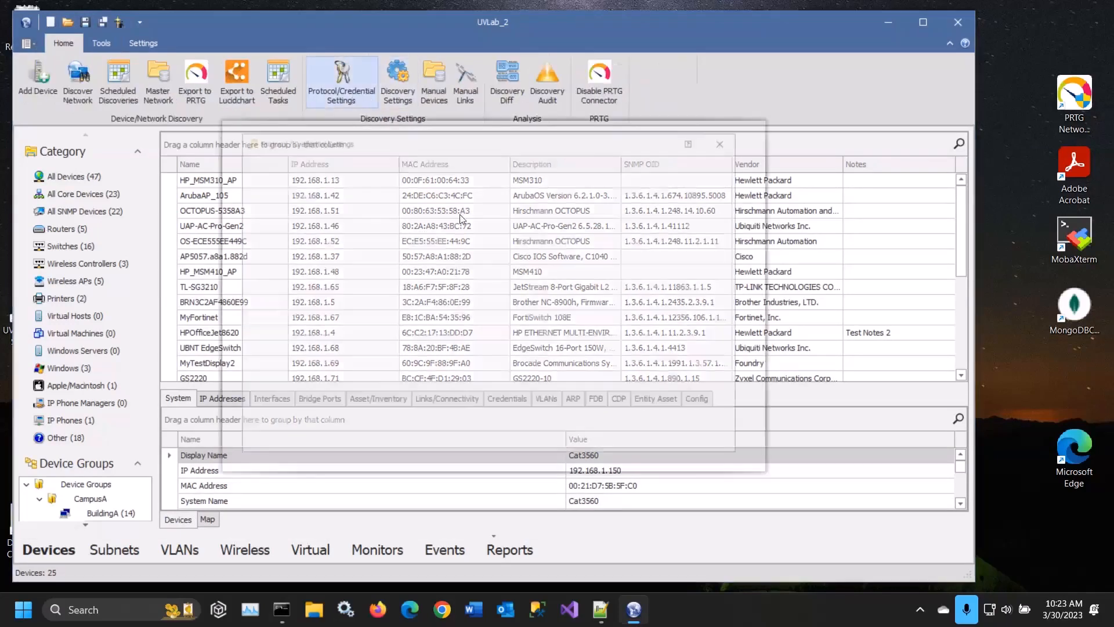
click(282, 291)
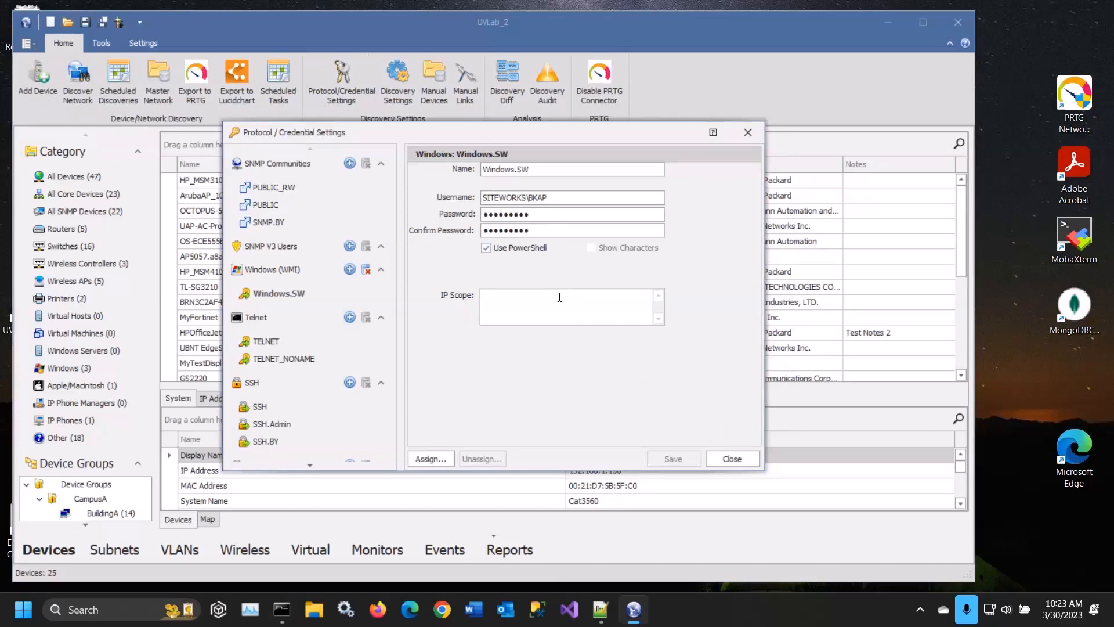
click(733, 460)
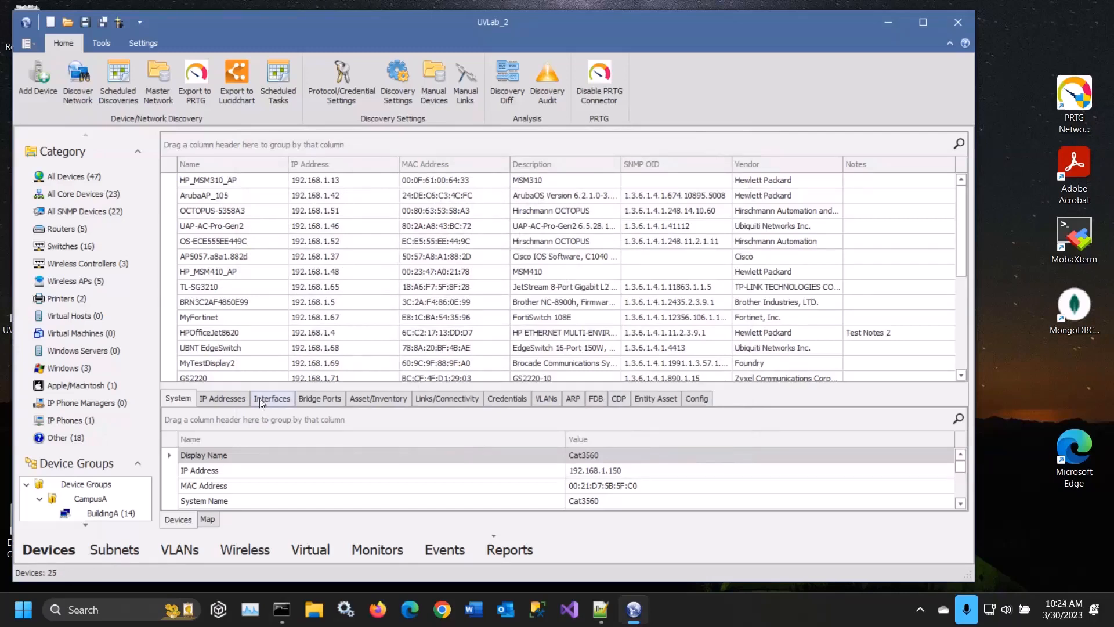
List the switches, show TL-SG3210's interfaces in an enlarged table and review interfaces 1 to 3.
click(76, 248)
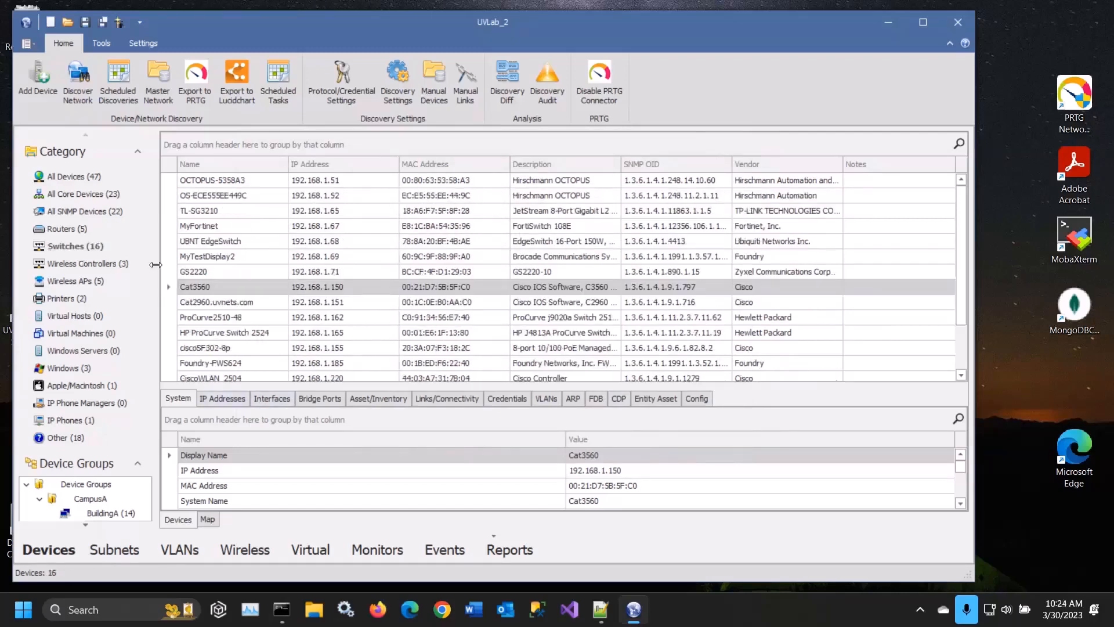
click(211, 212)
click(273, 399)
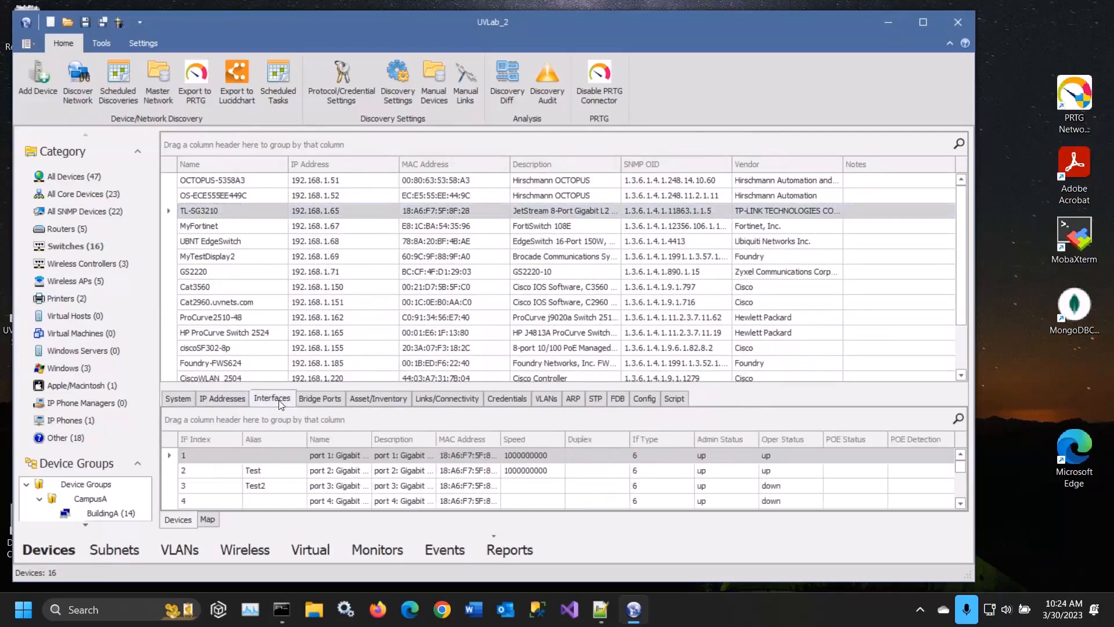
drag(432, 383, 432, 296)
click(406, 366)
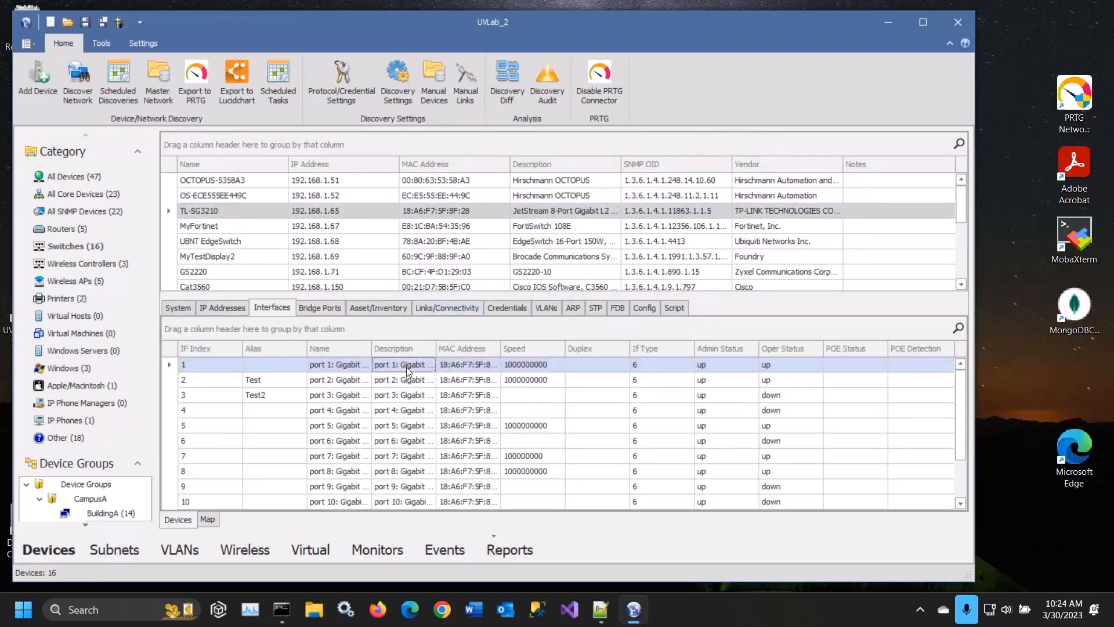
click(349, 368)
click(347, 383)
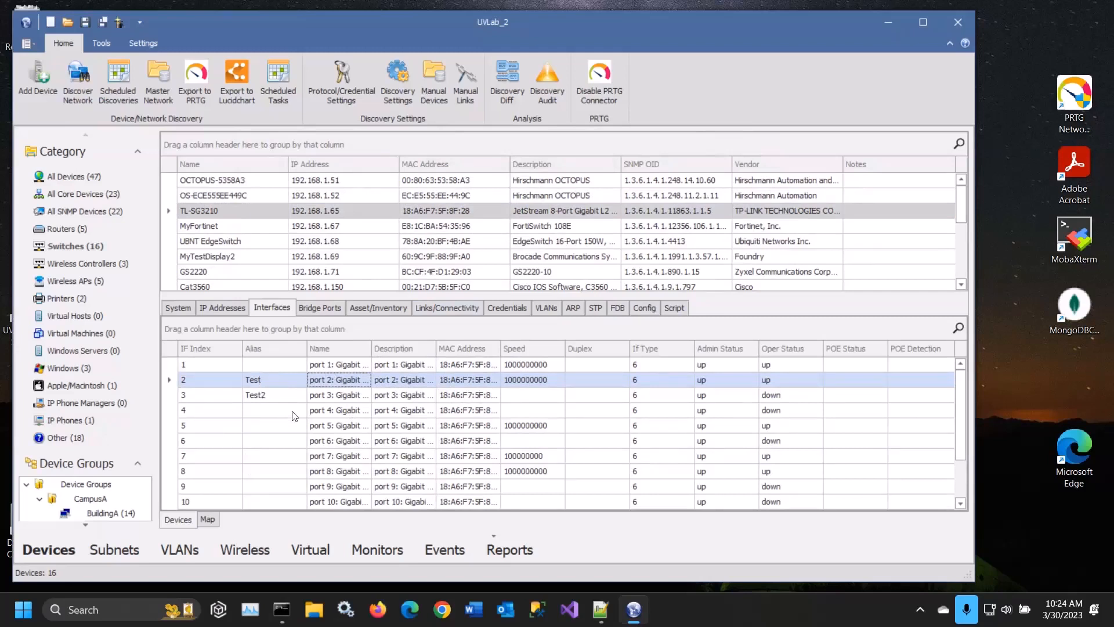
click(400, 393)
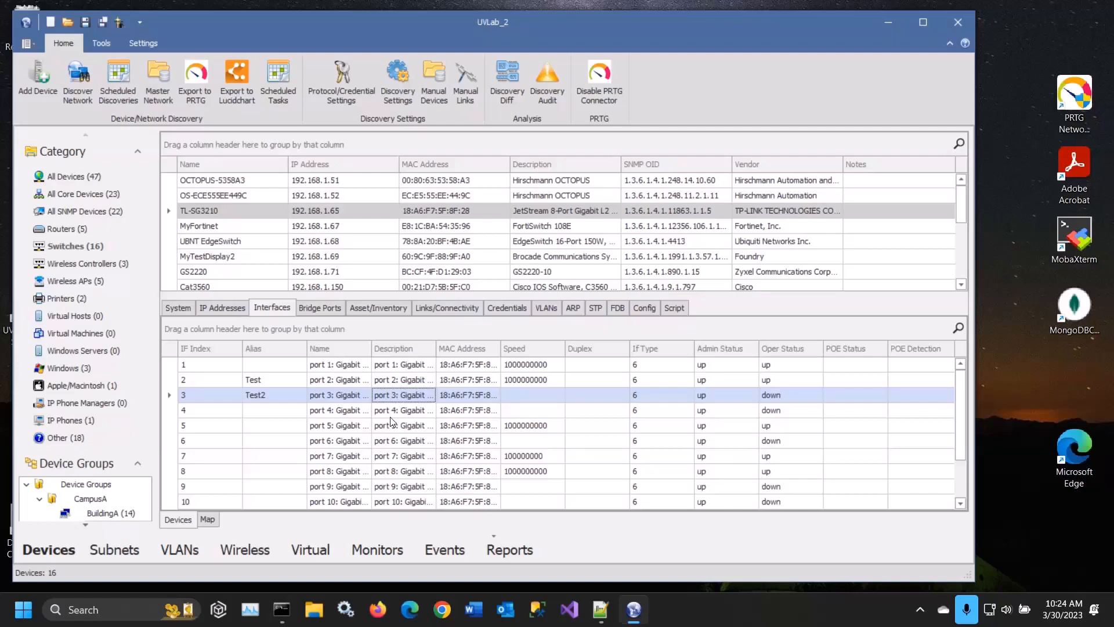
Review the write community of the PUBLIC_RW SNMP credential and close the protocol and credential settings without changes.
click(345, 90)
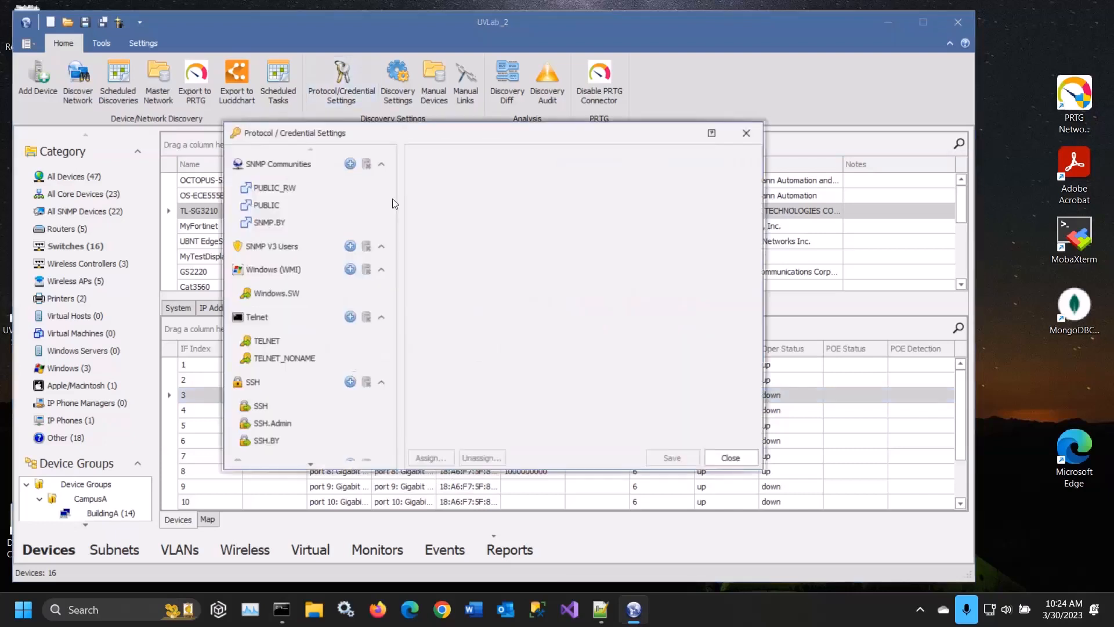
click(273, 189)
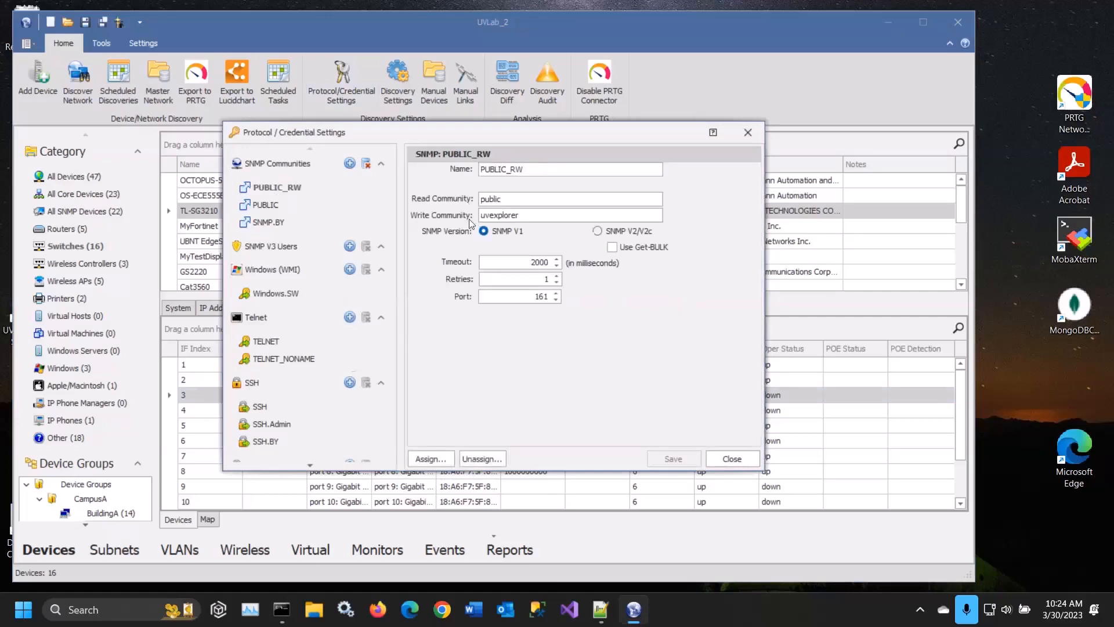
drag(532, 215, 477, 216)
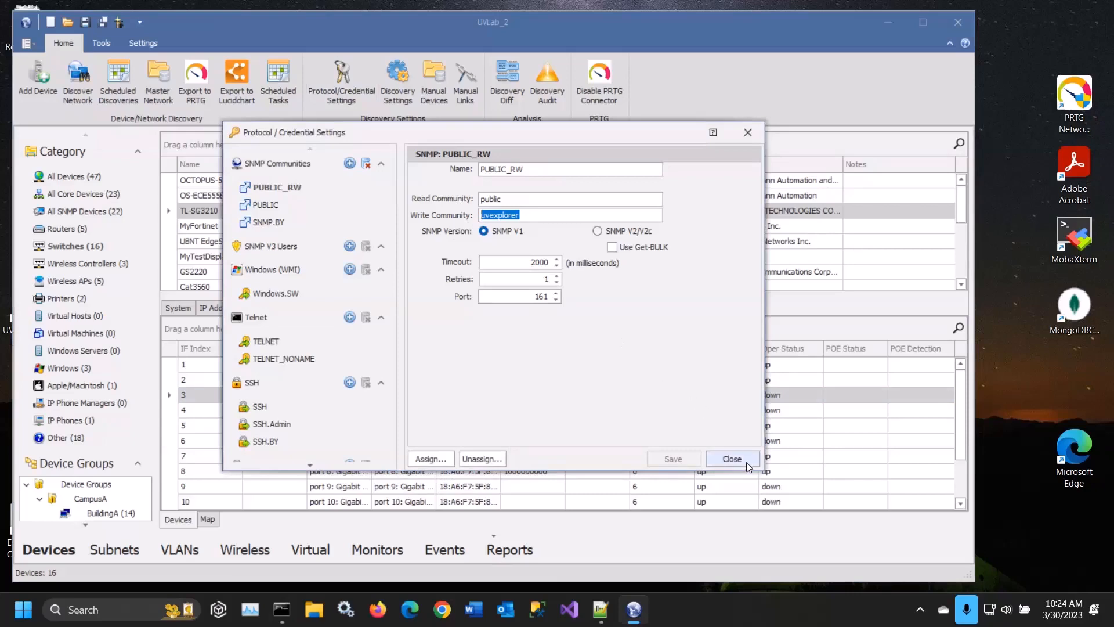
click(732, 459)
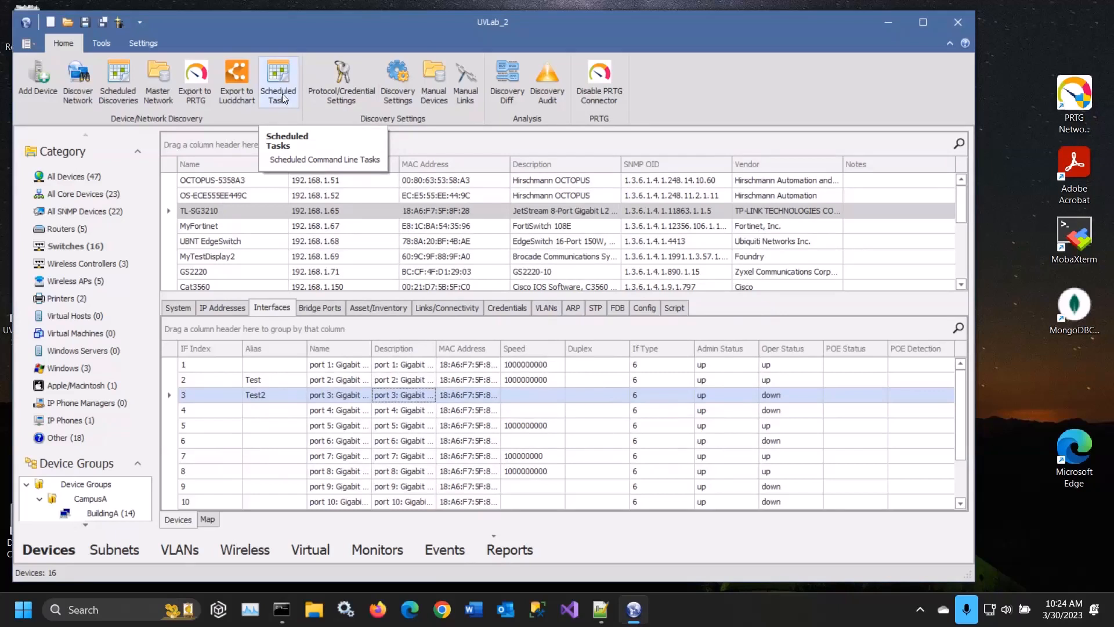
Review the script and settings of NEW Scheduled Task in the scheduled tasks library and close both without changes.
click(282, 101)
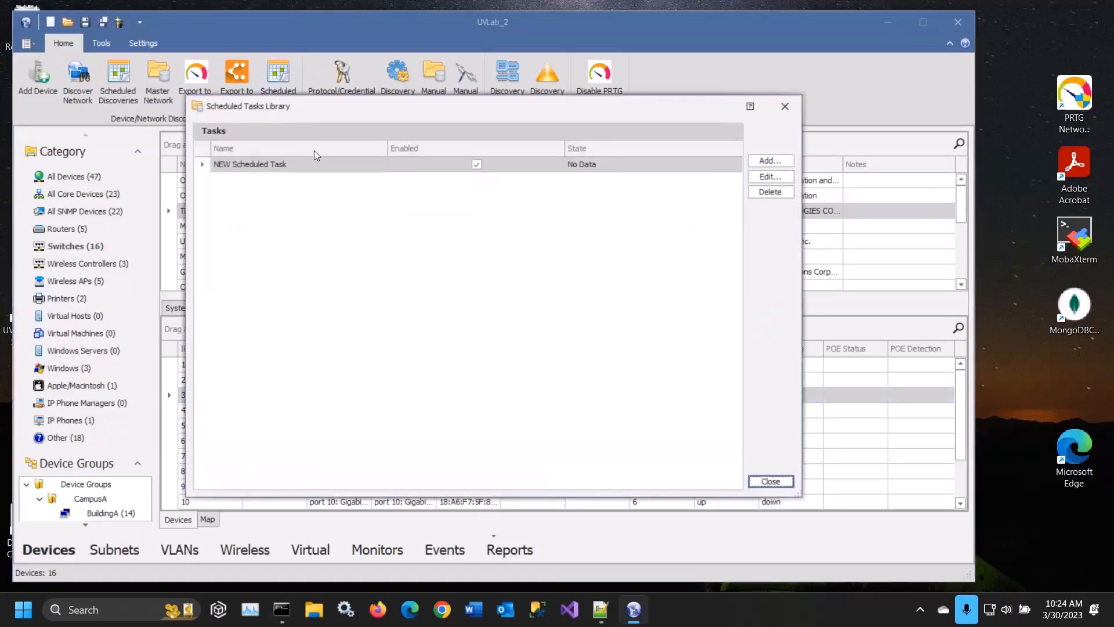
double_click(282, 165)
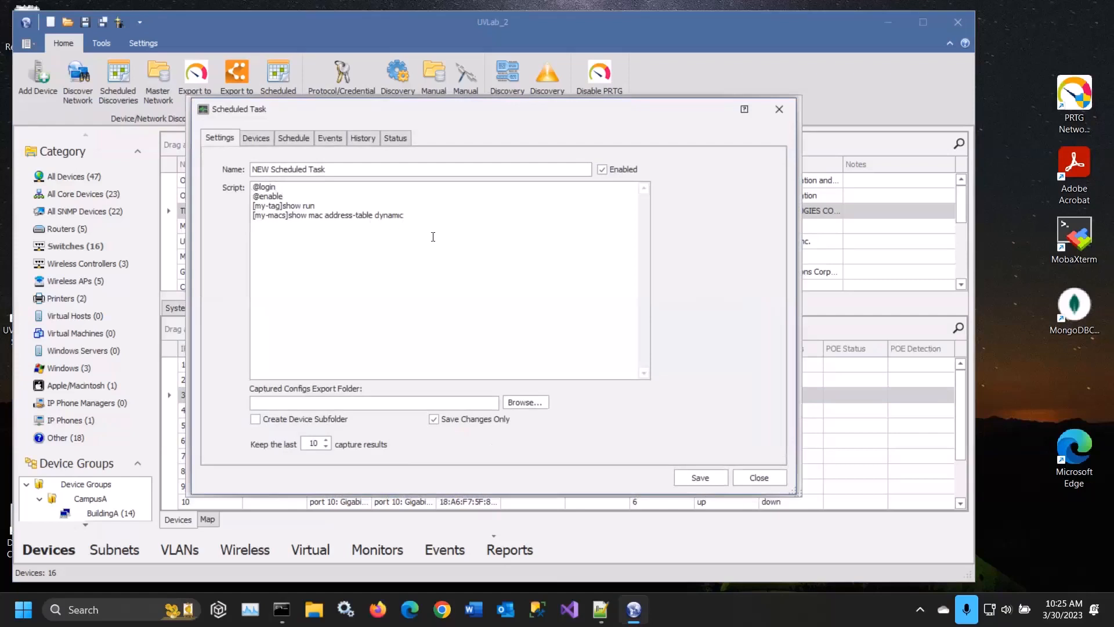
click(752, 476)
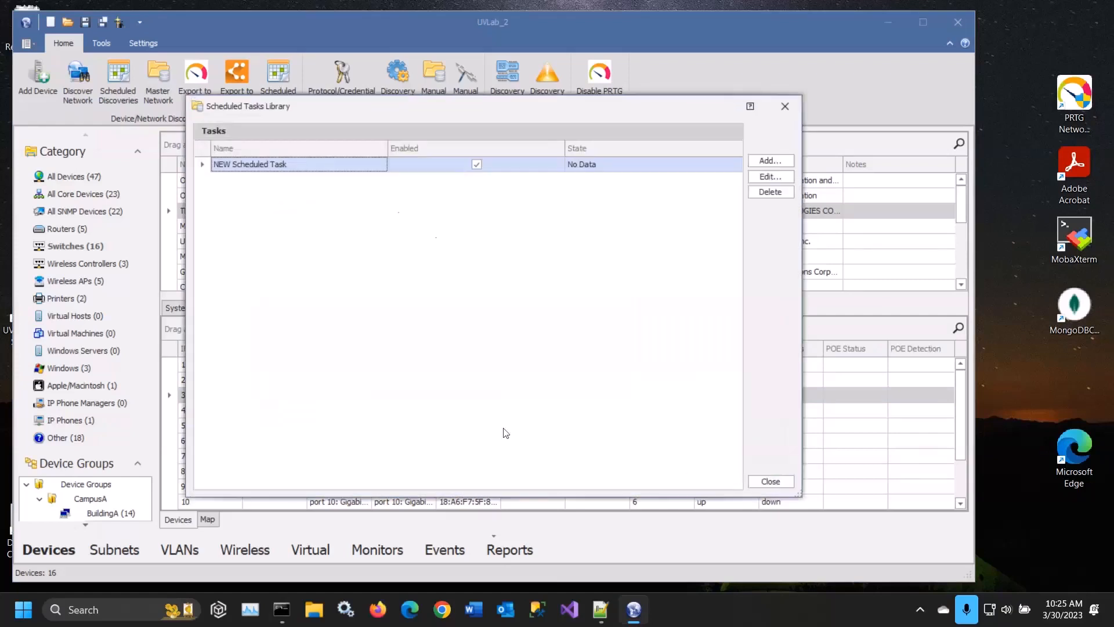
click(774, 481)
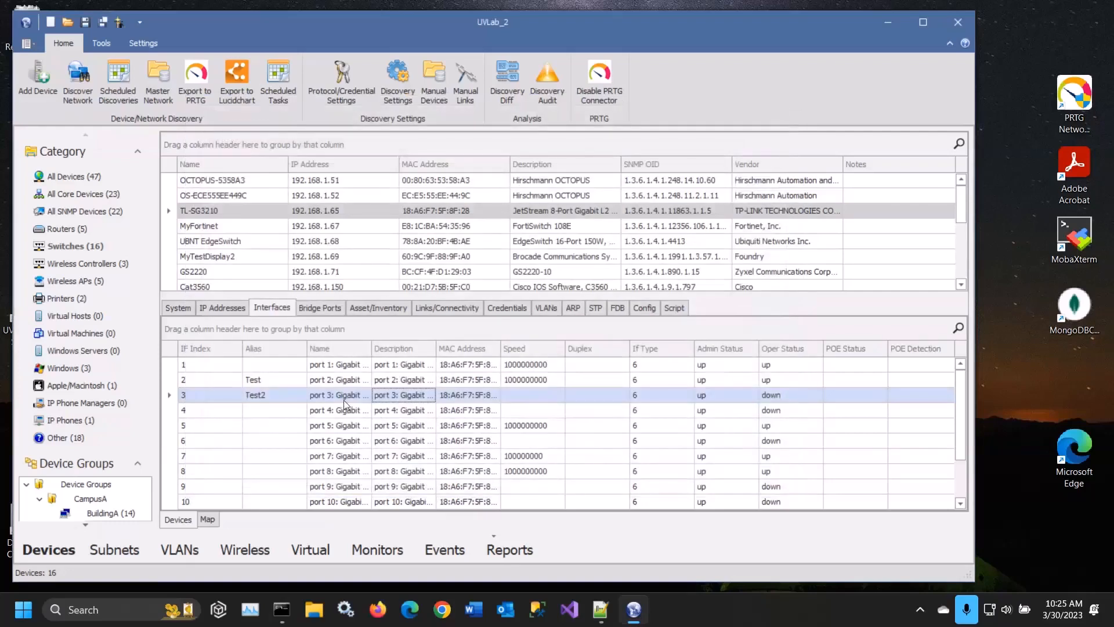
Select TL-SG3210's interface 2, show the switches' map and review the map's export options without exporting.
click(327, 382)
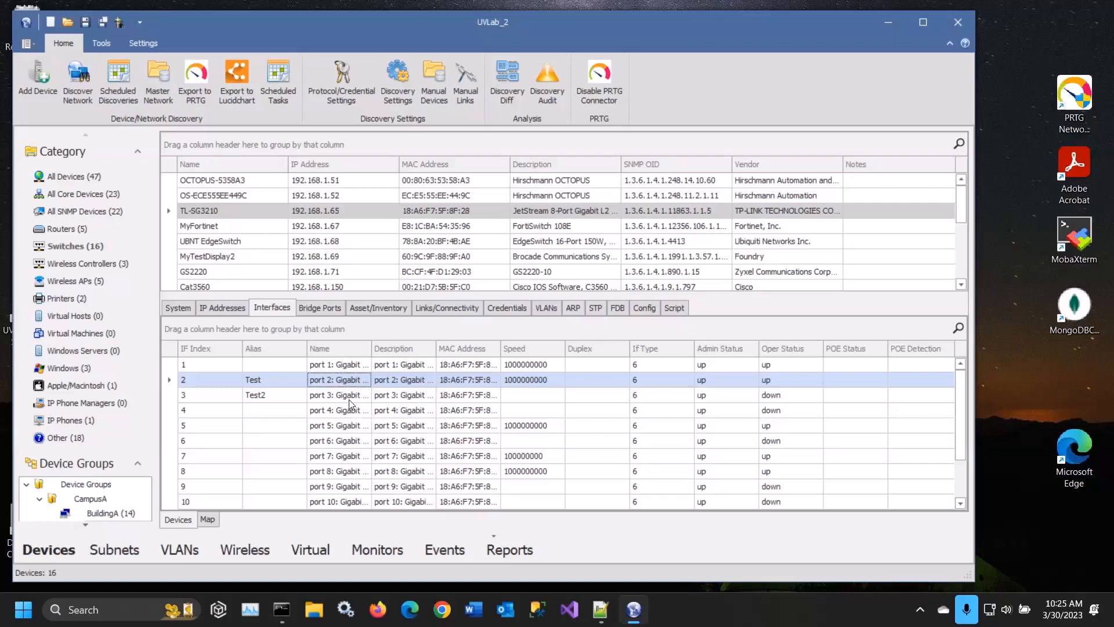
click(210, 519)
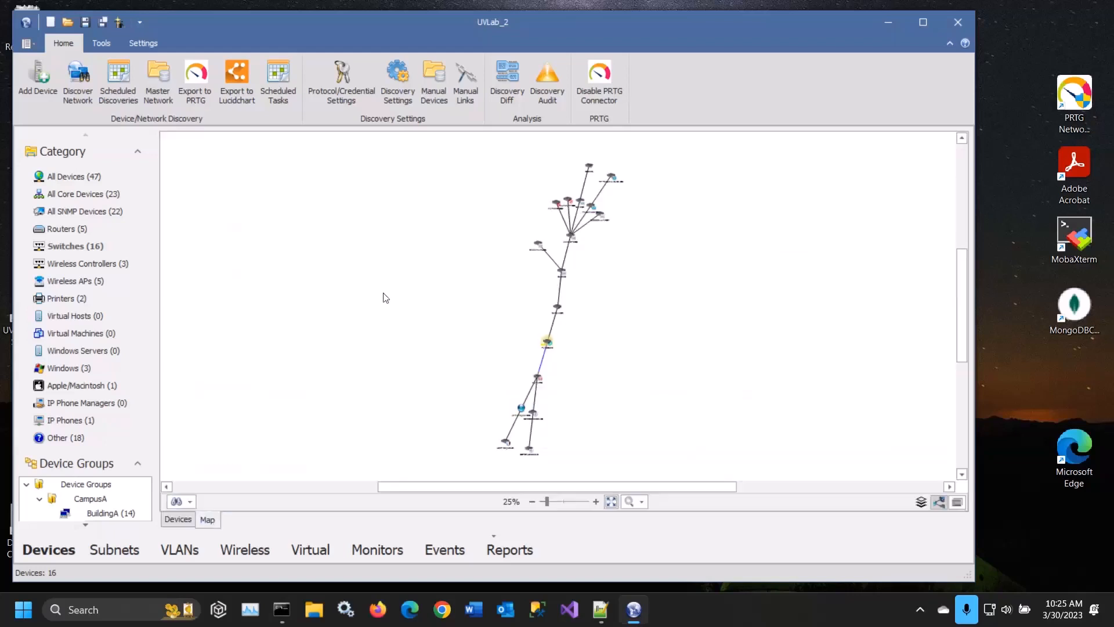
right_click(391, 277)
mouse_move(422, 328)
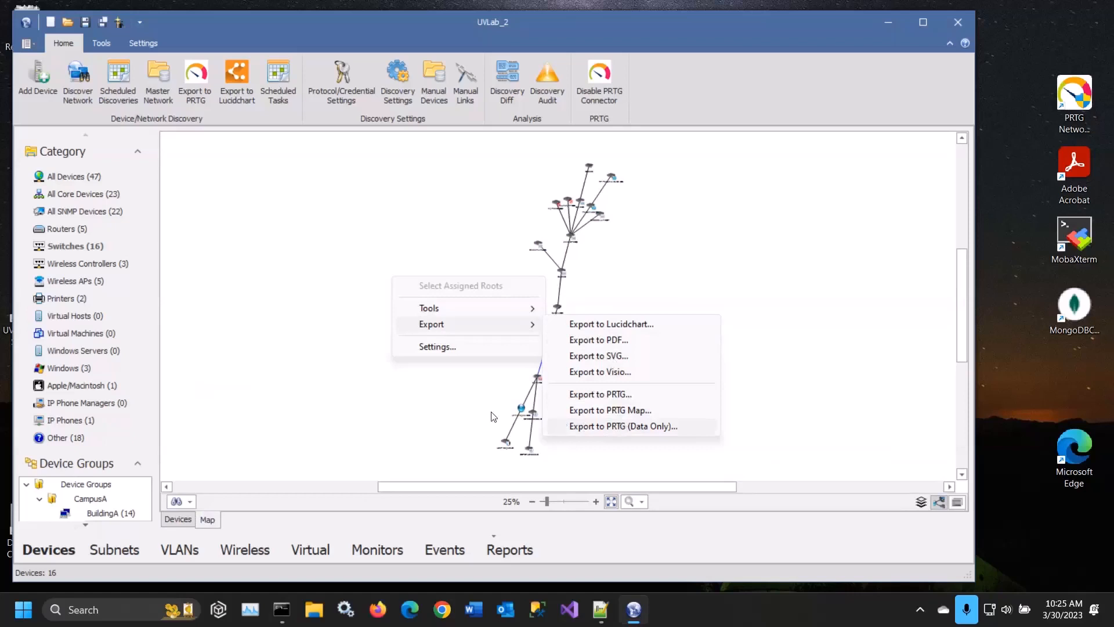
click(415, 406)
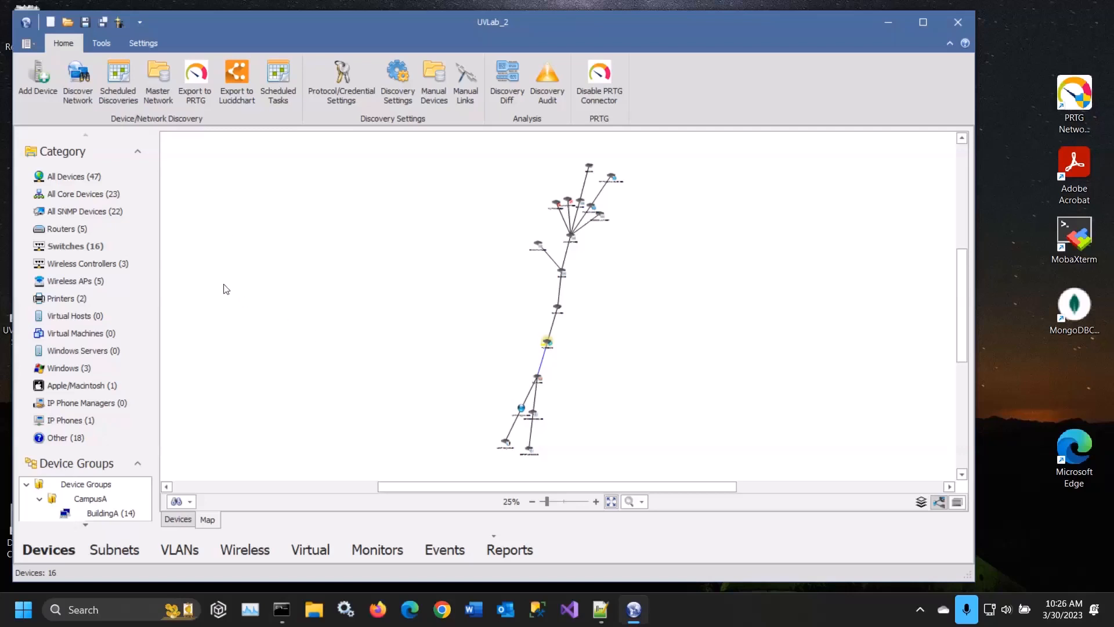
Enlarge the switch list, open its print preview, review the export file formats and close the preview without exporting.
click(178, 518)
click(138, 151)
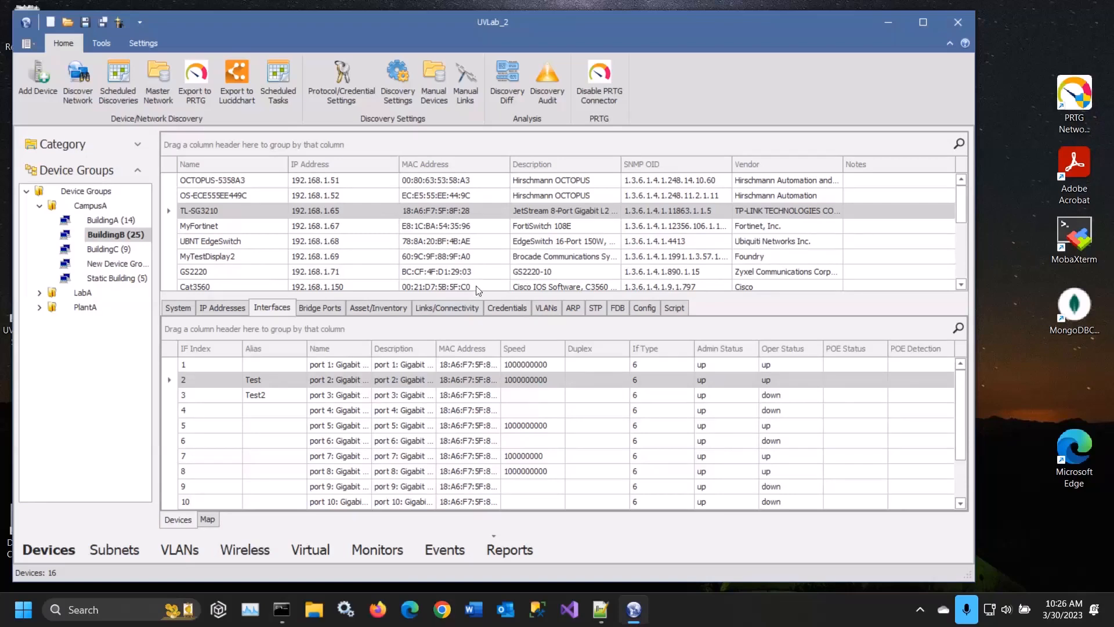
drag(477, 294, 479, 367)
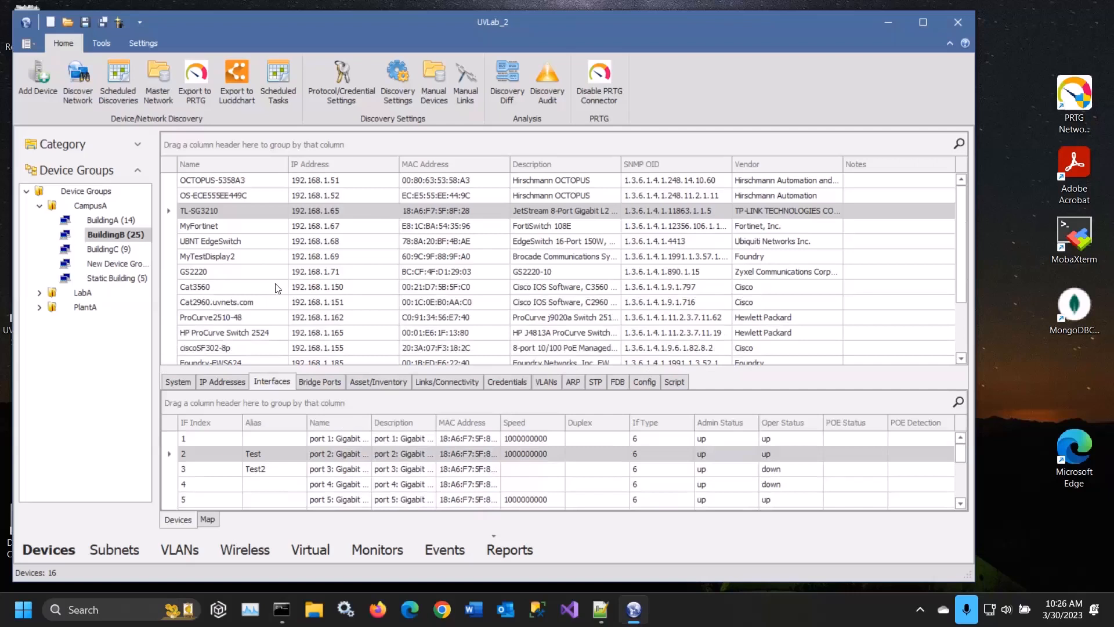
right_click(252, 241)
click(380, 350)
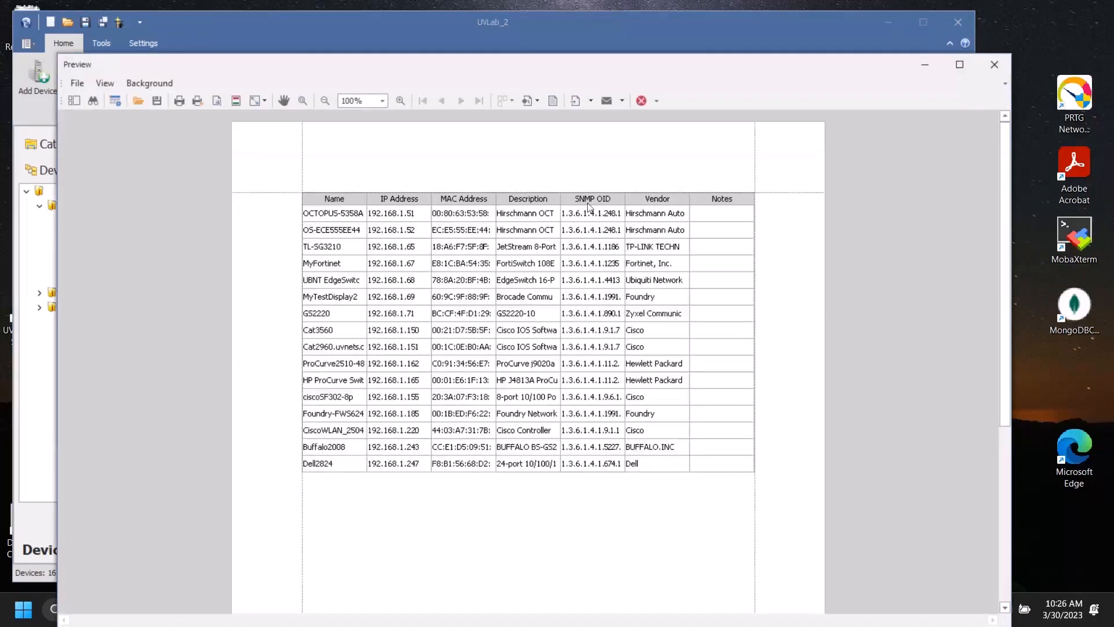
click(591, 100)
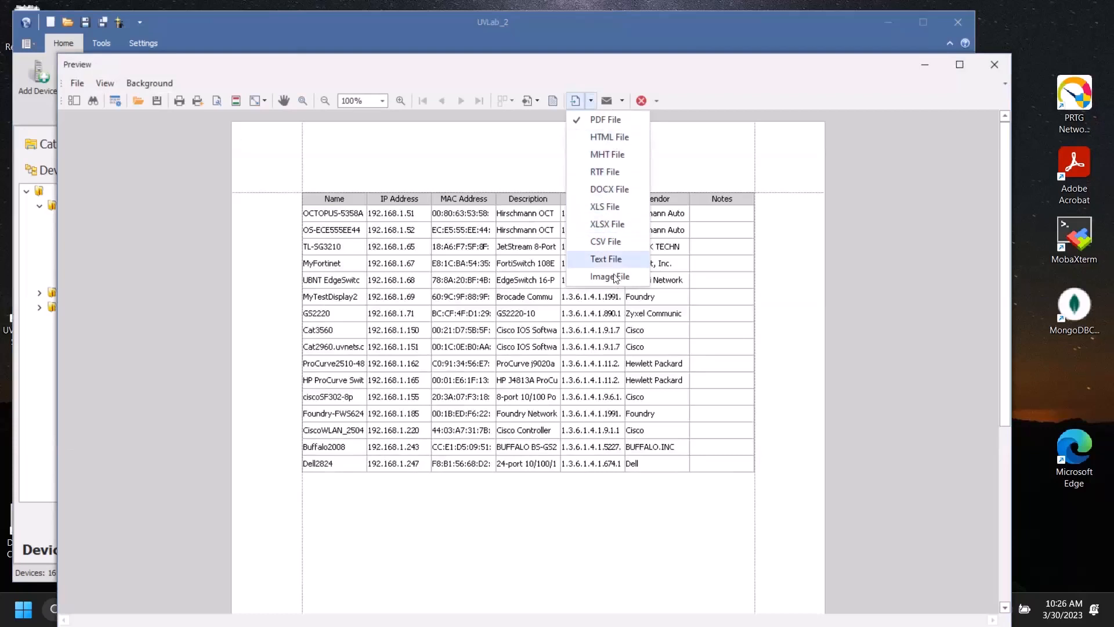
click(736, 76)
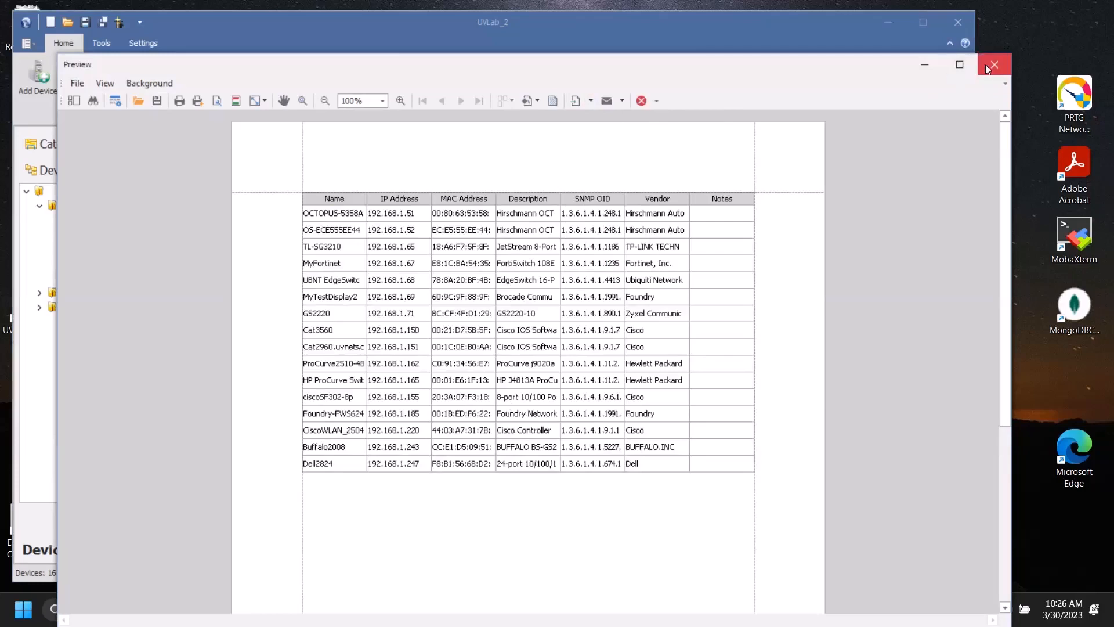
click(989, 64)
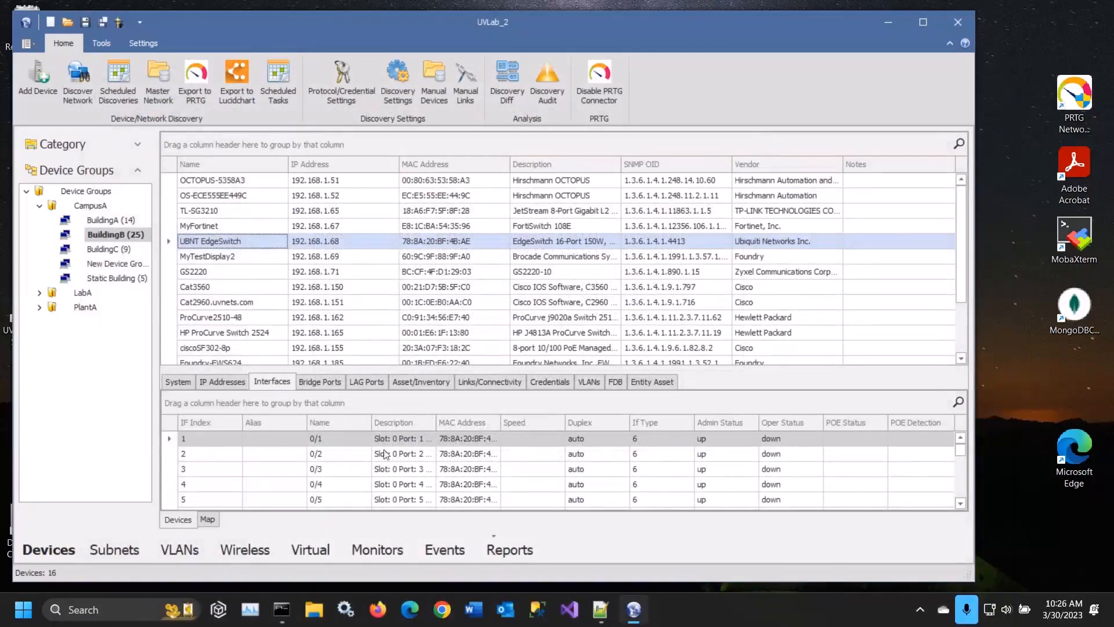
Show the Asset/Inventory report, review the export file formats in its print preview and close the preview.
click(509, 550)
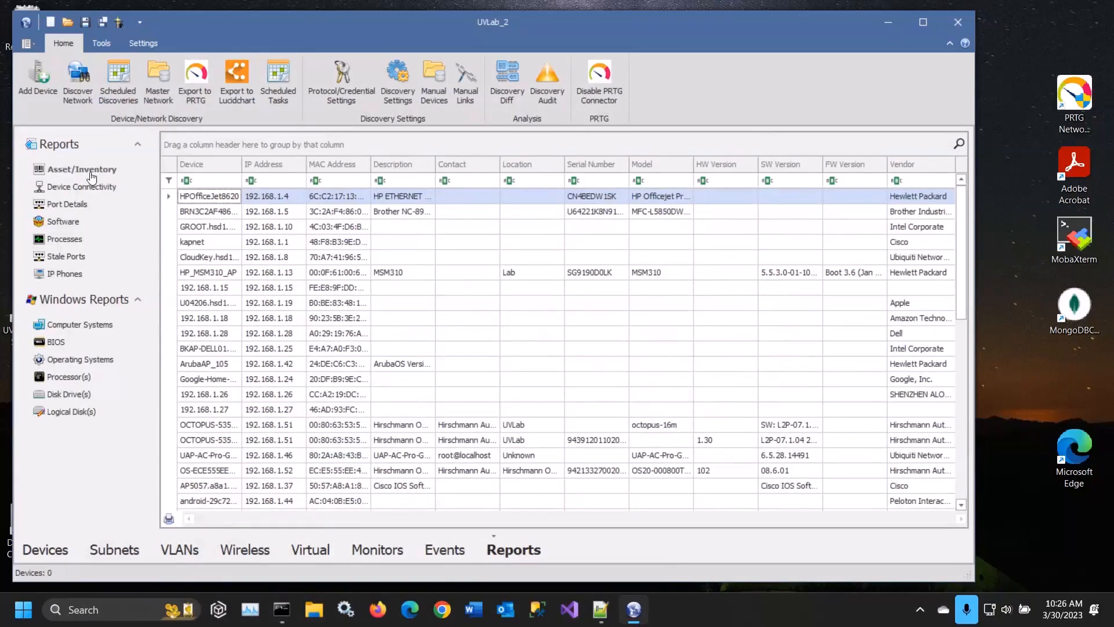
click(169, 519)
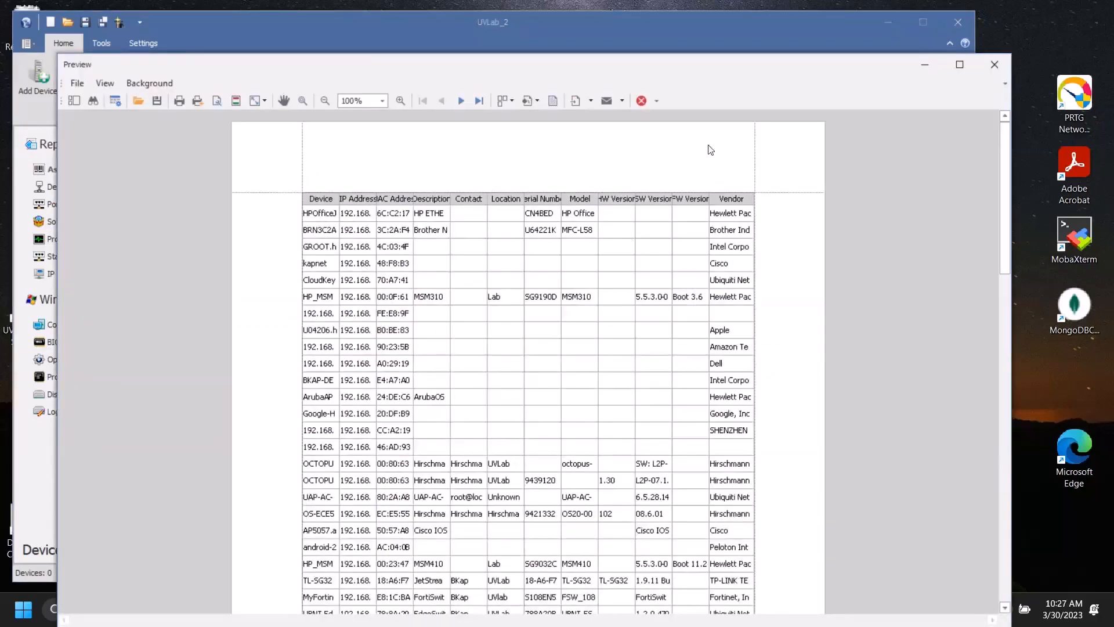
click(589, 101)
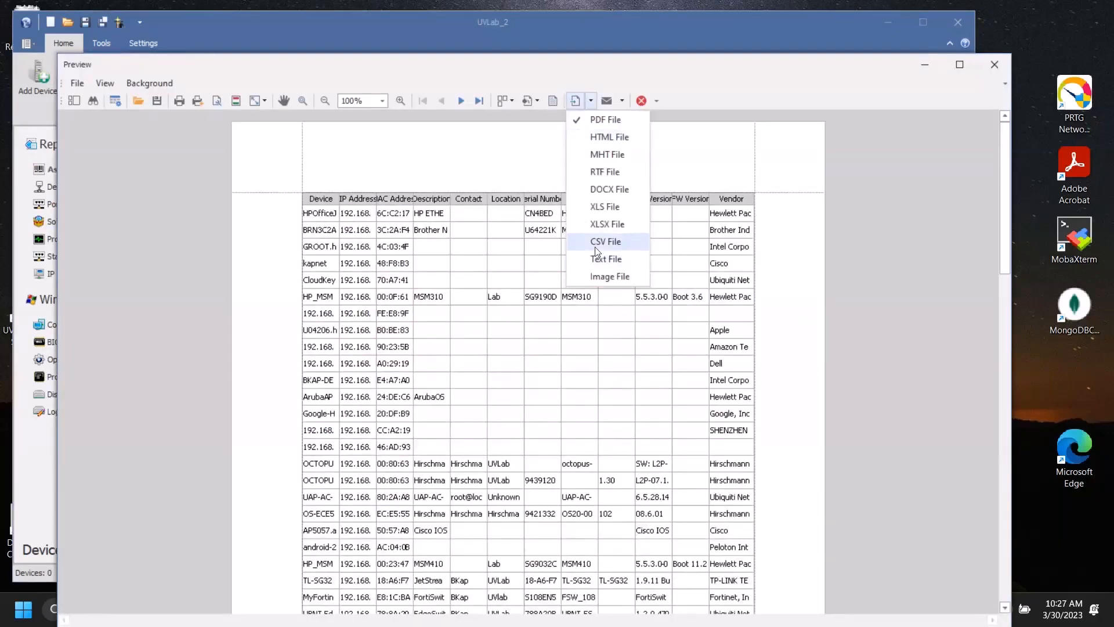
click(995, 65)
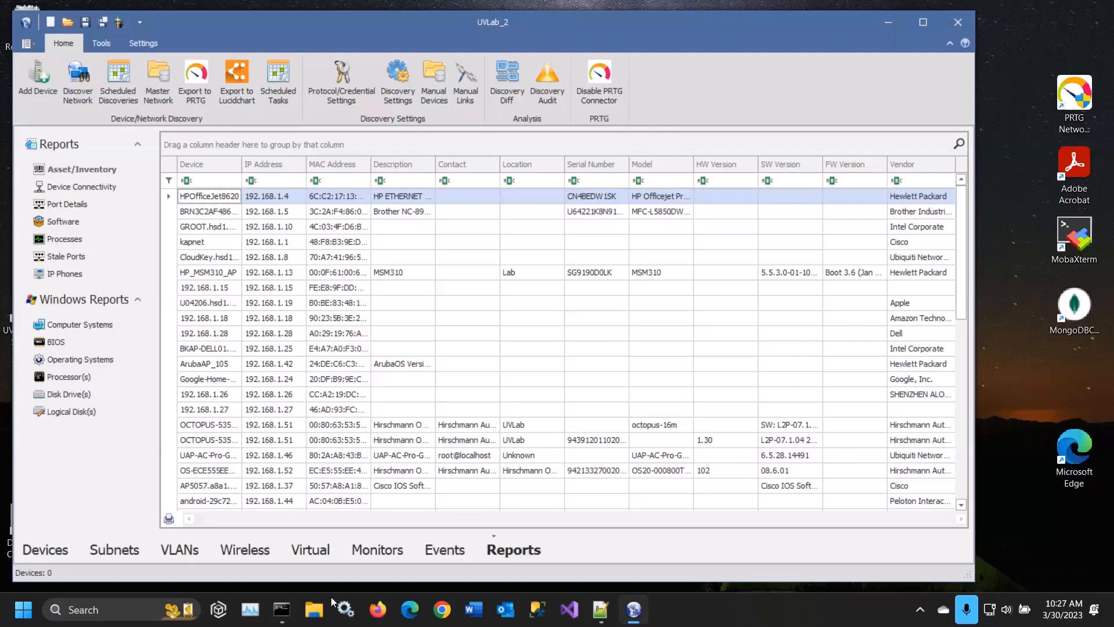
Return to the device list, review the IP / MAC Address Finder and close it without searching.
click(48, 551)
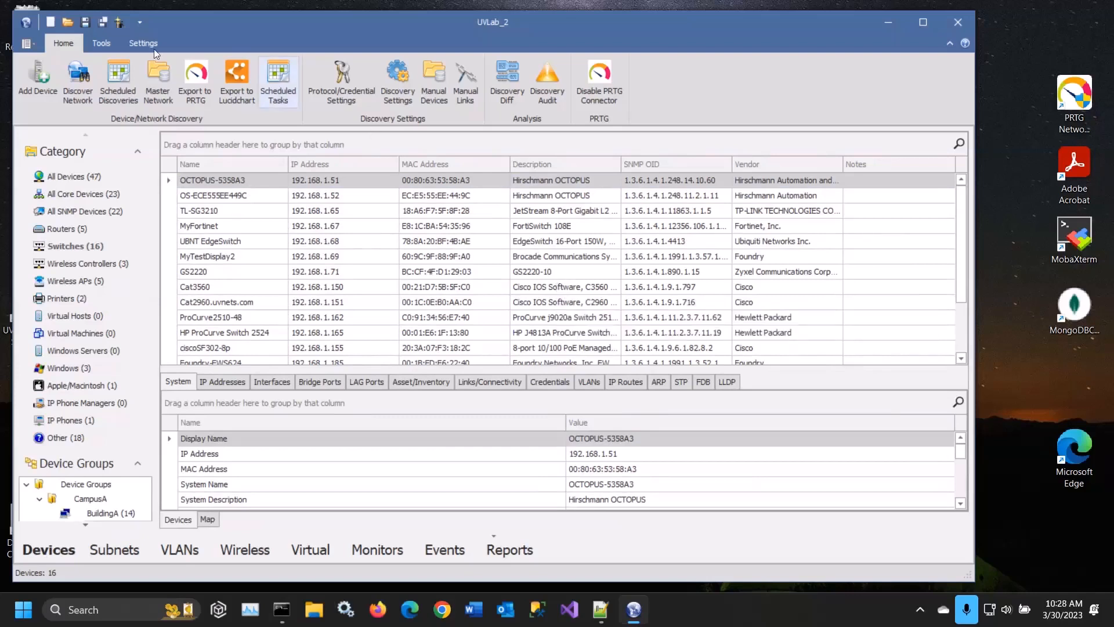
click(108, 42)
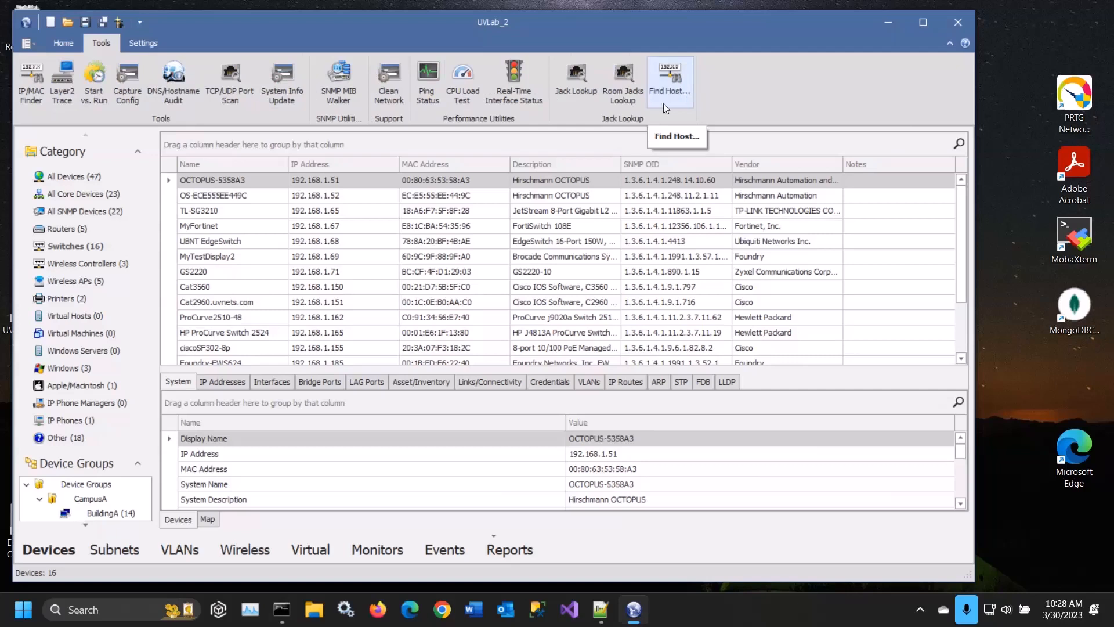
click(26, 100)
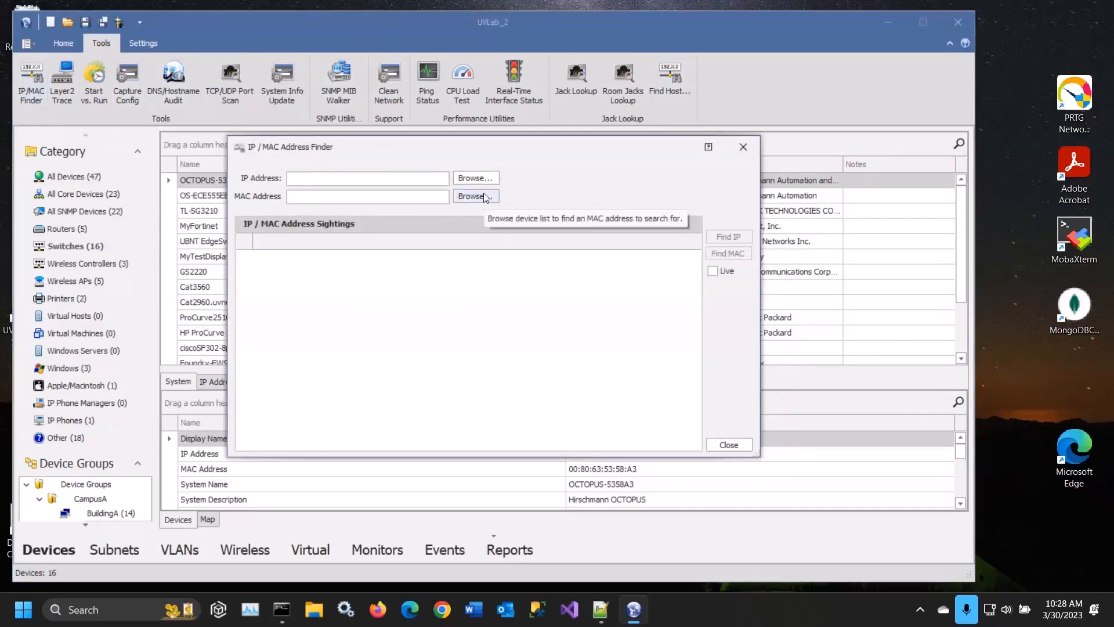
click(742, 146)
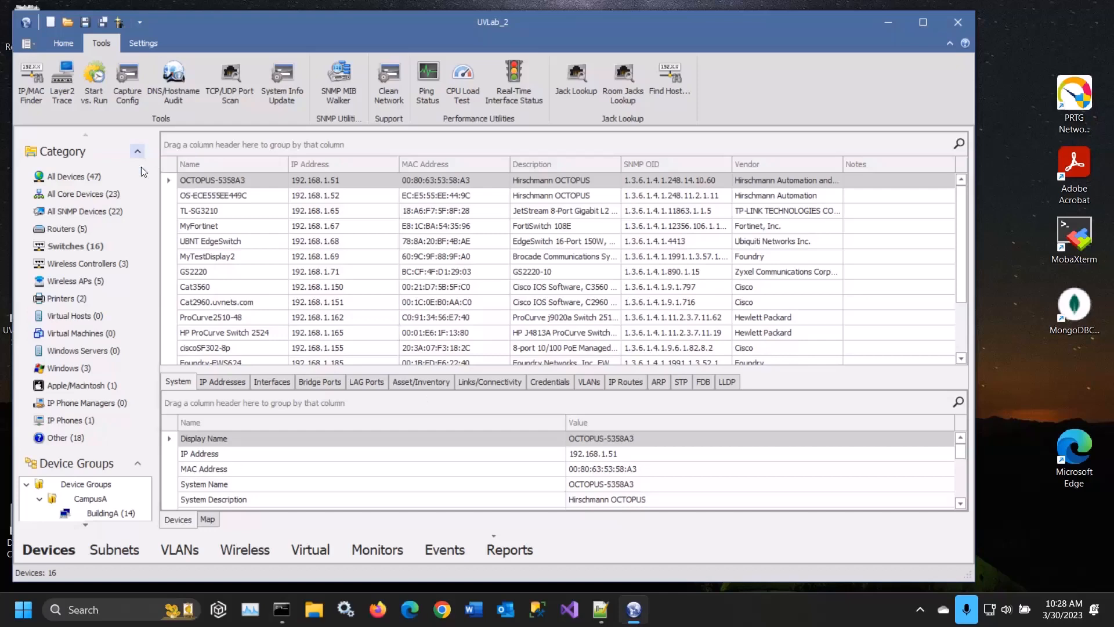
Try VLAN indexes 1 and 2 in the BuildingB device group's VLAN filter, cancel the edit and show BuildingB's map.
click(138, 152)
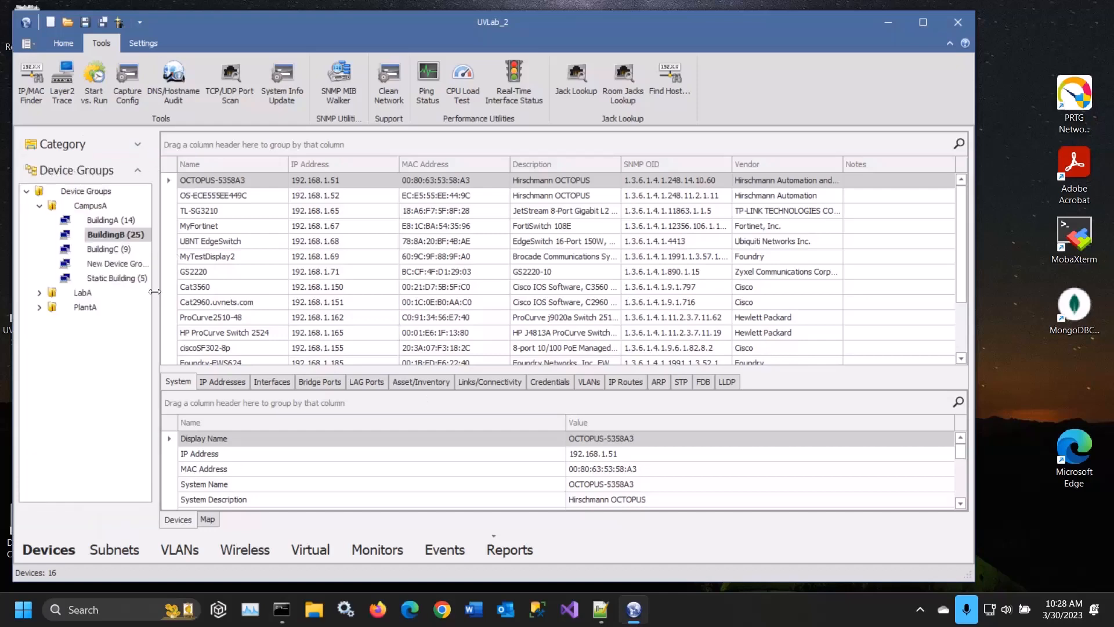
double_click(108, 235)
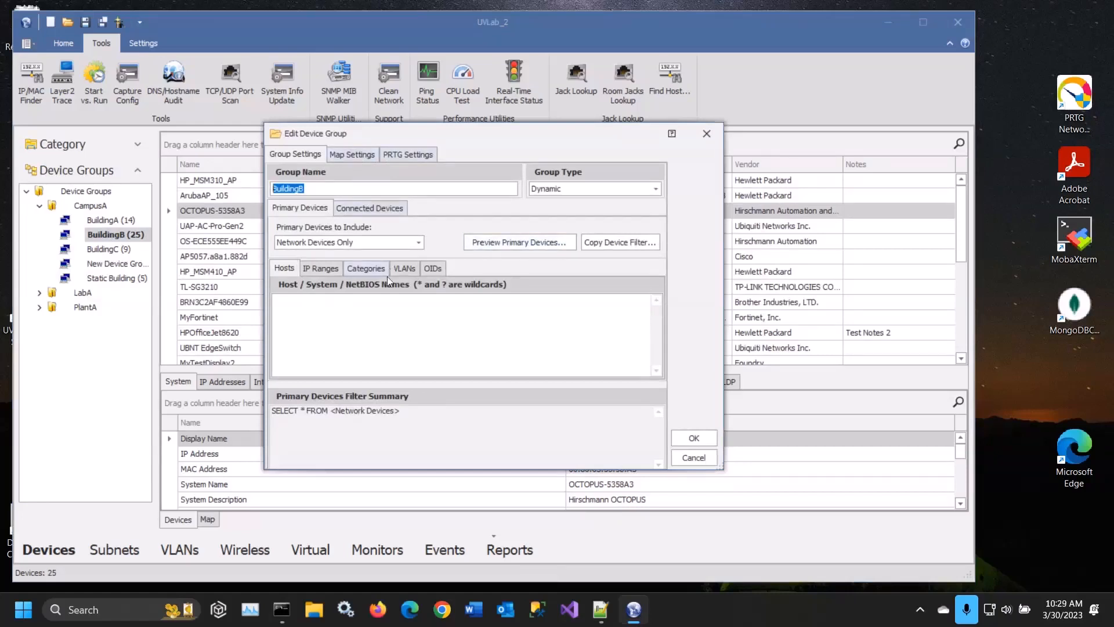
click(402, 269)
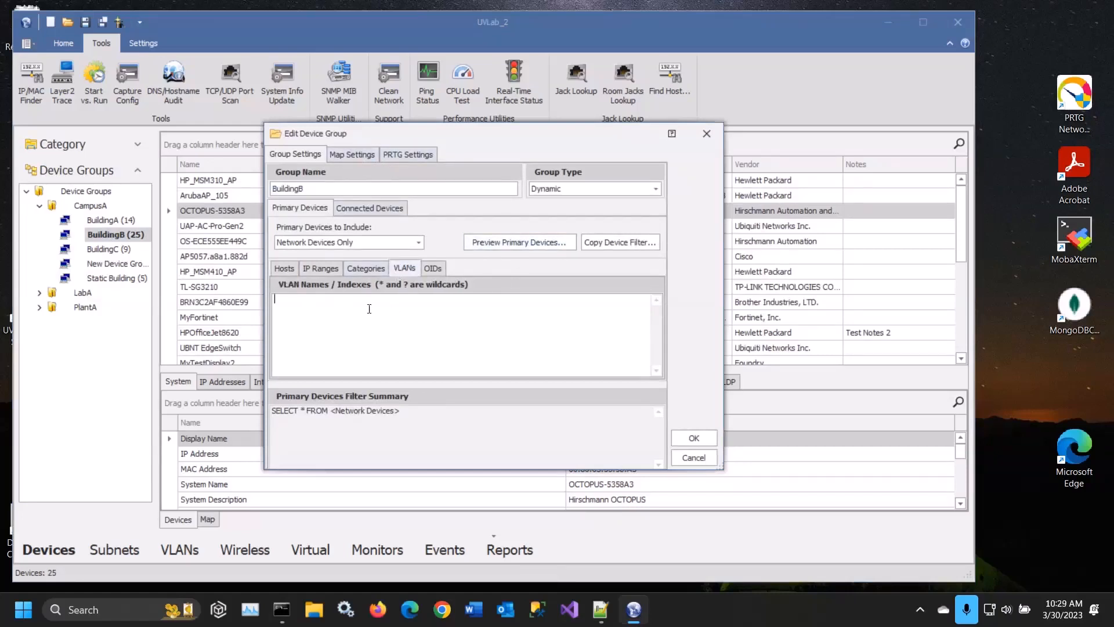
click(349, 311)
text(1)
key(BackSpace)
text(2)
key(BackSpace)
click(702, 458)
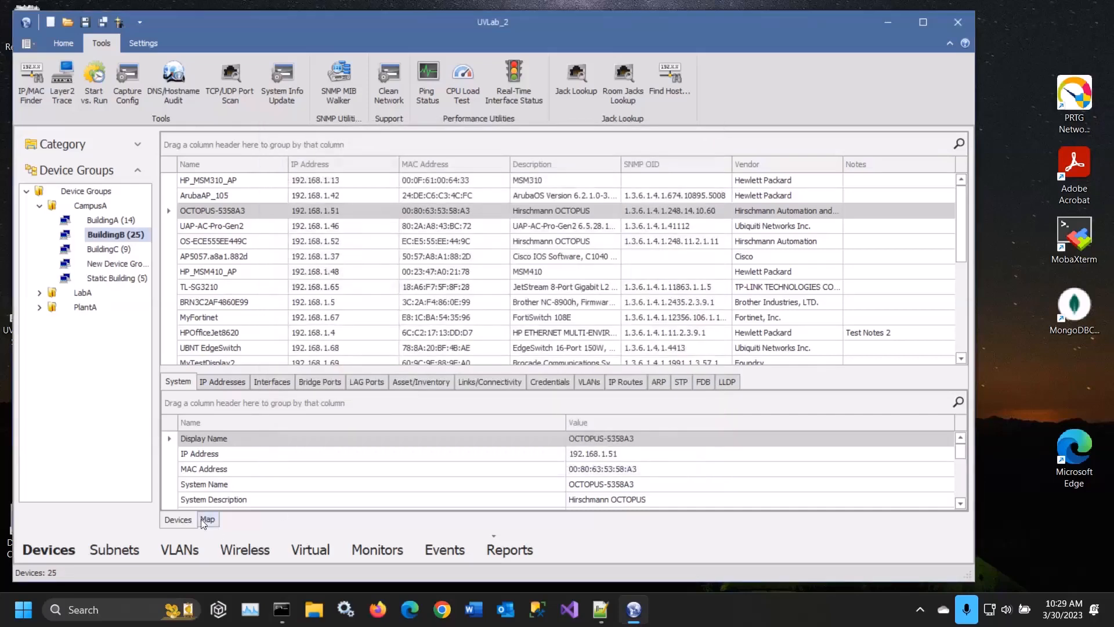
click(205, 520)
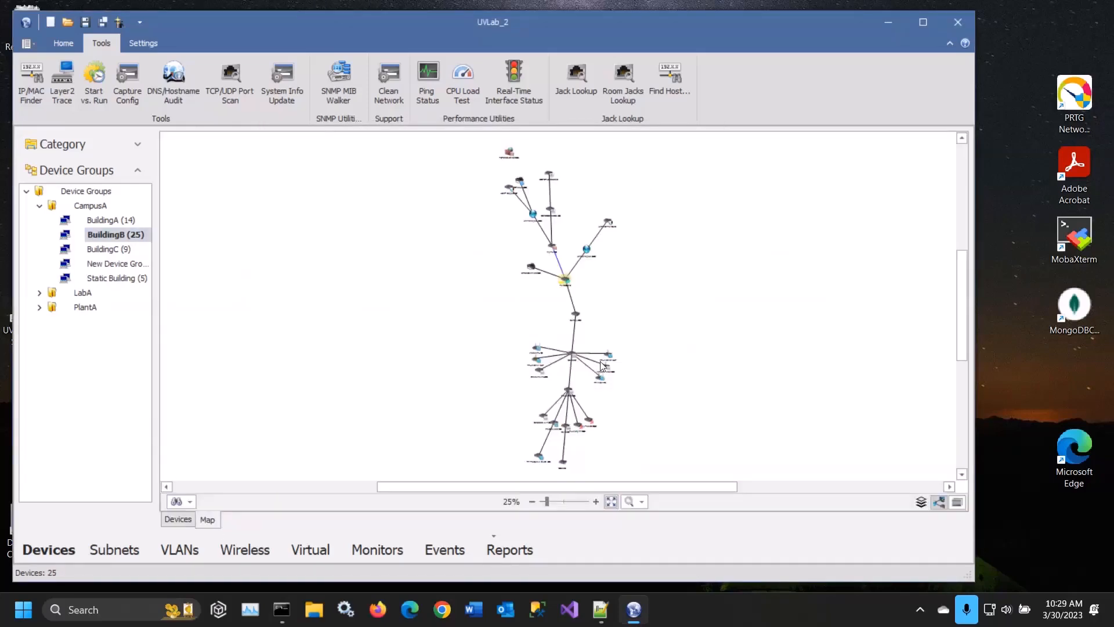
Add a dynamic device group named VLAN 1 to CampusA, filtered to VLAN index 1, and view its map and device list.
right_click(79, 209)
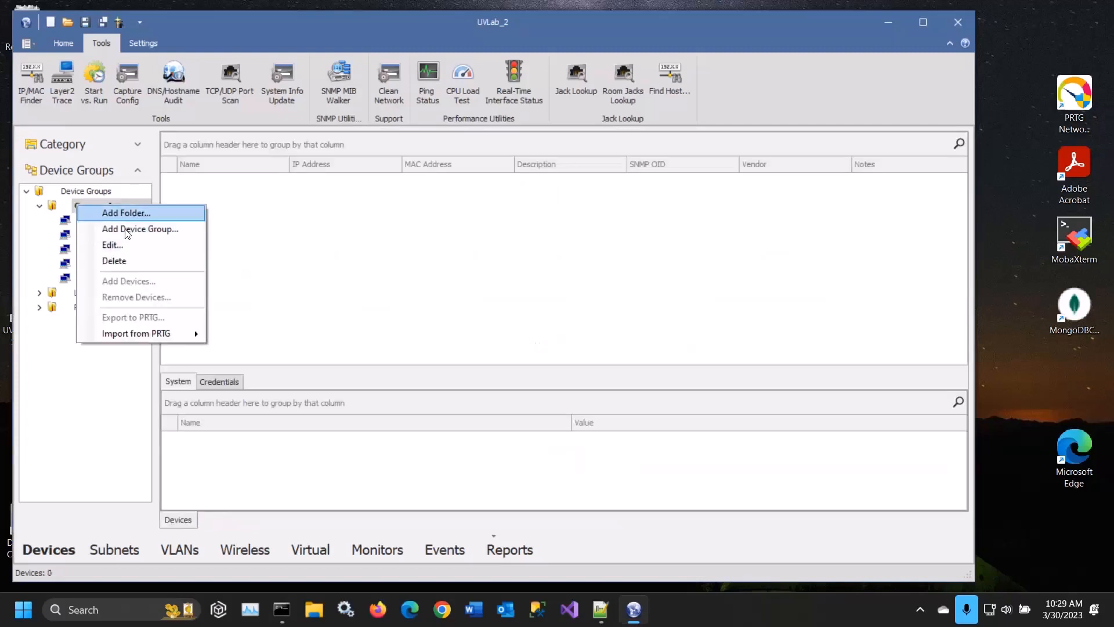
click(127, 229)
text(VLAN 1)
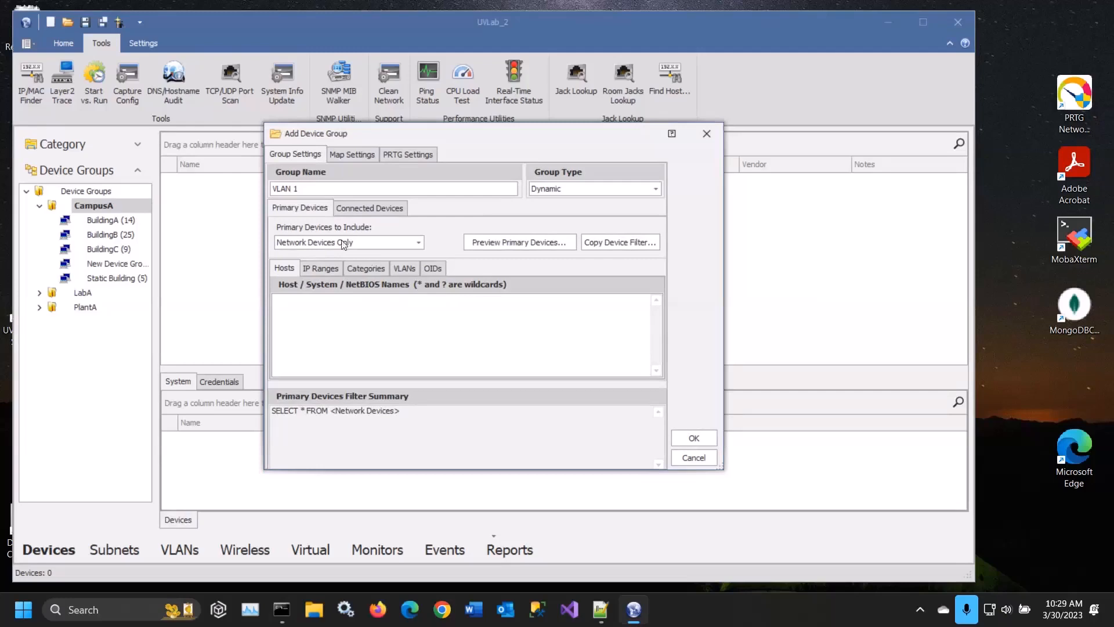
click(406, 268)
click(323, 314)
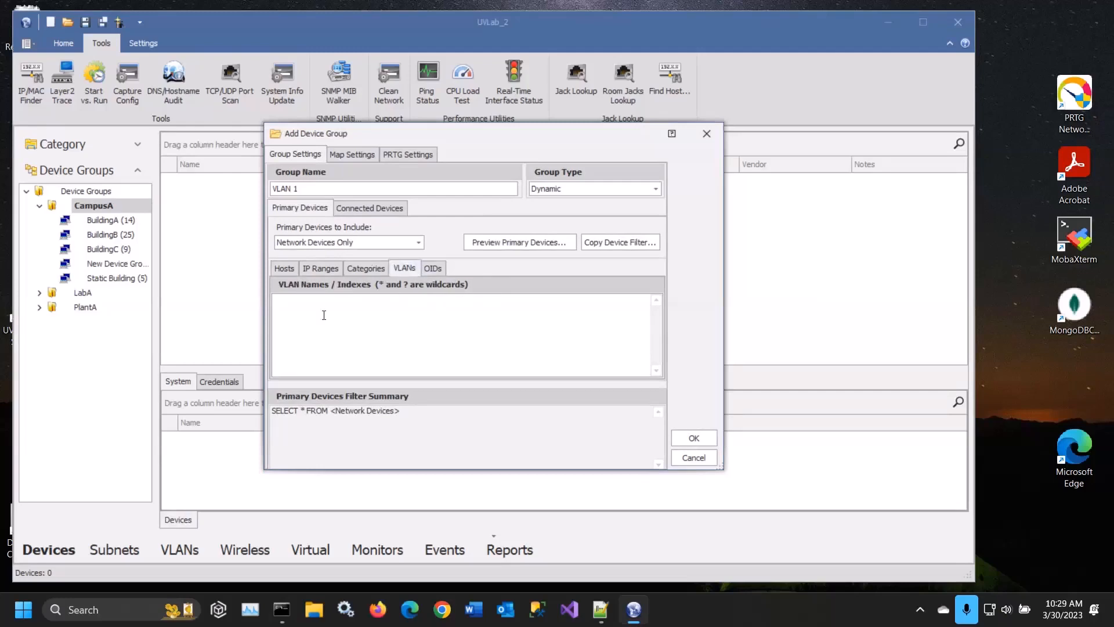
text(1)
click(694, 436)
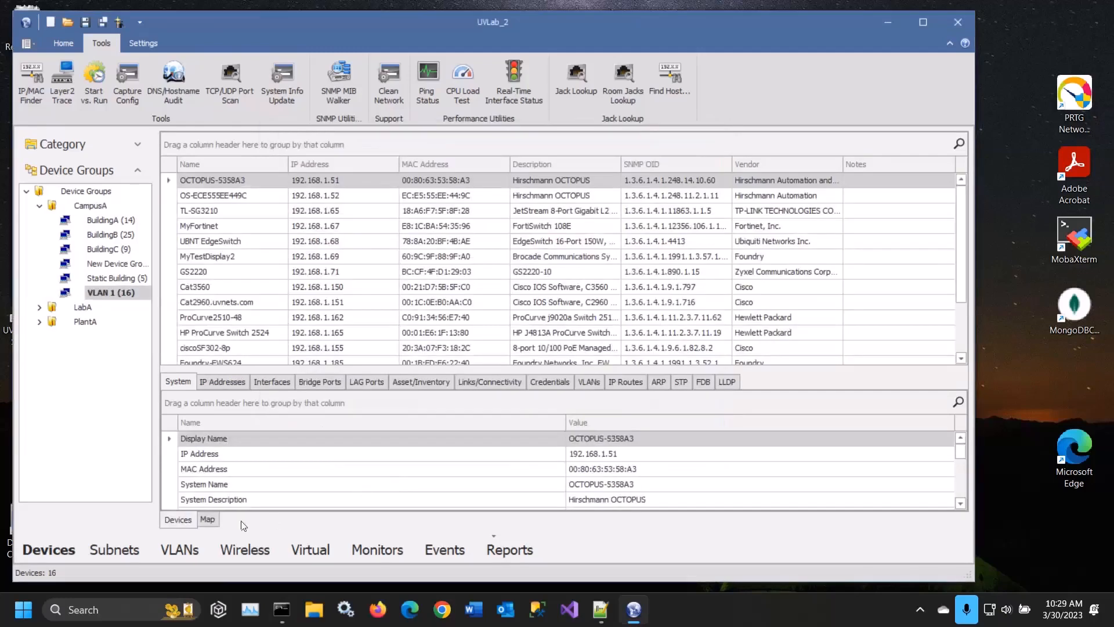
click(219, 522)
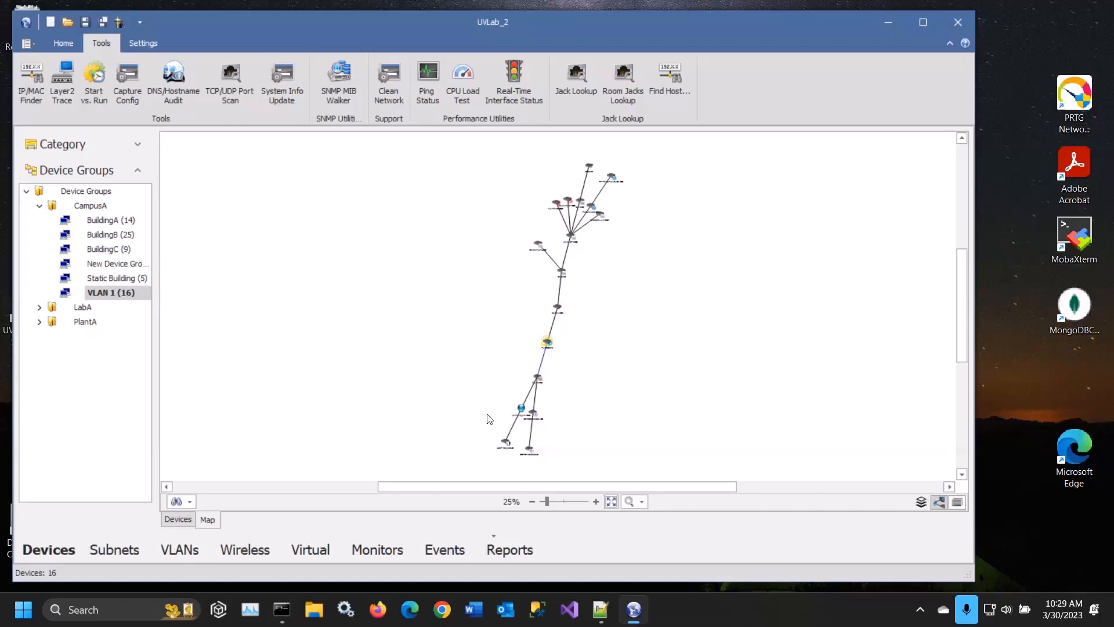
click(184, 518)
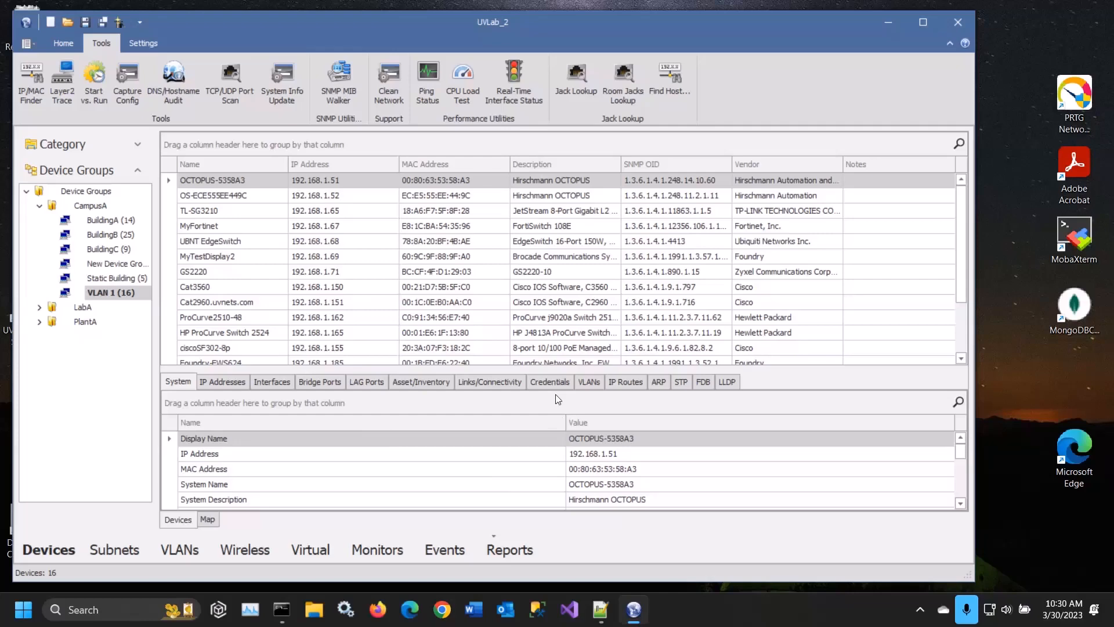
Add a blank SNMP v3 user in the protocol and credential settings to review its fields, and close without saving.
click(64, 44)
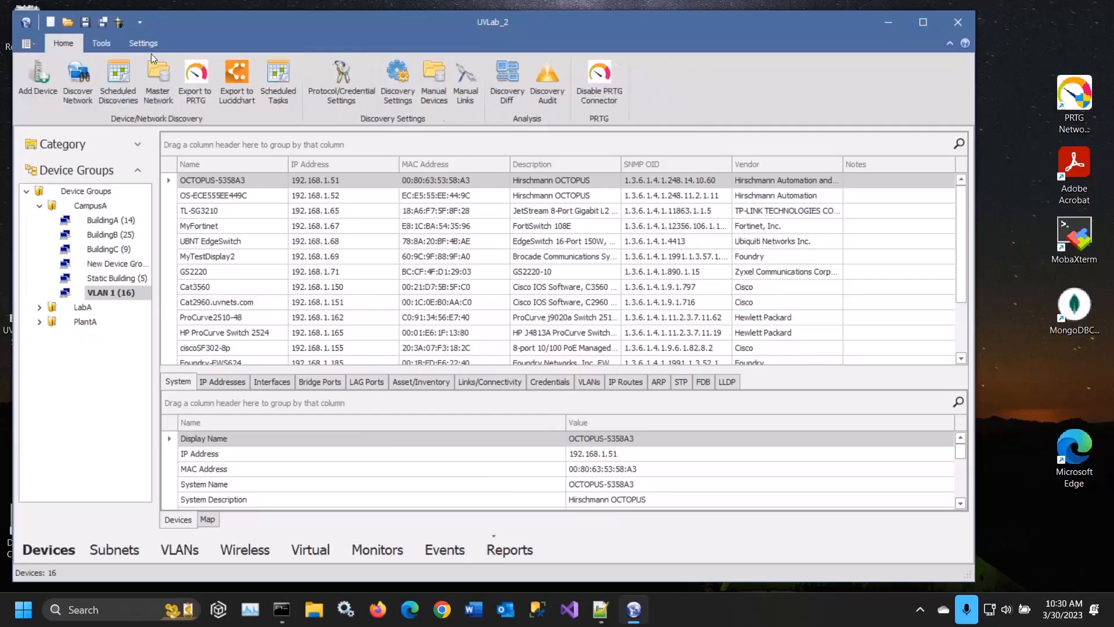
click(362, 88)
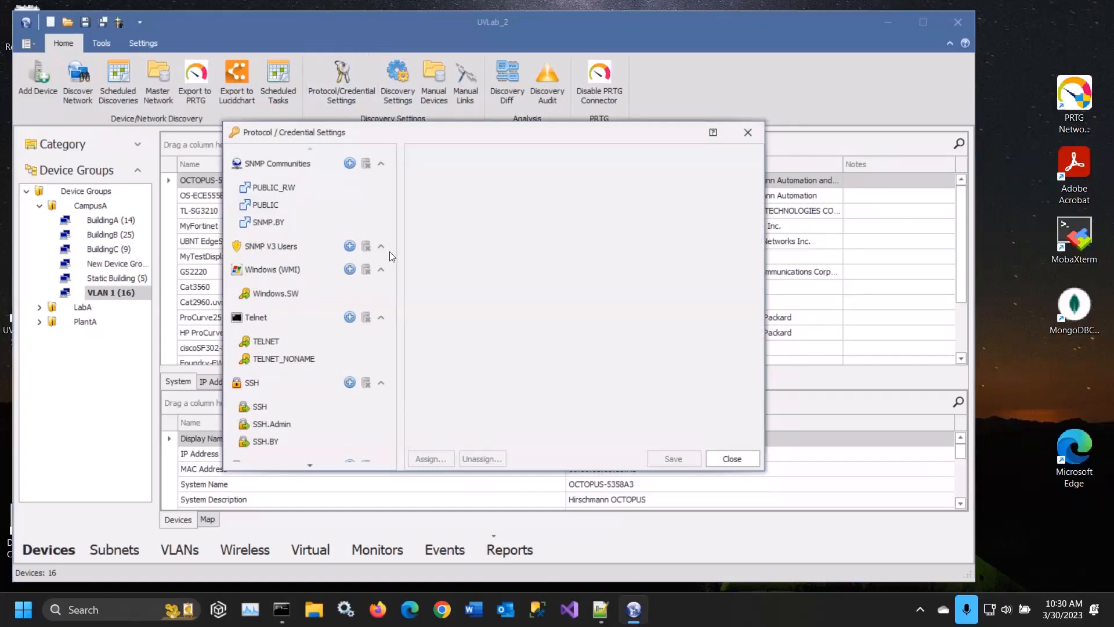
click(349, 245)
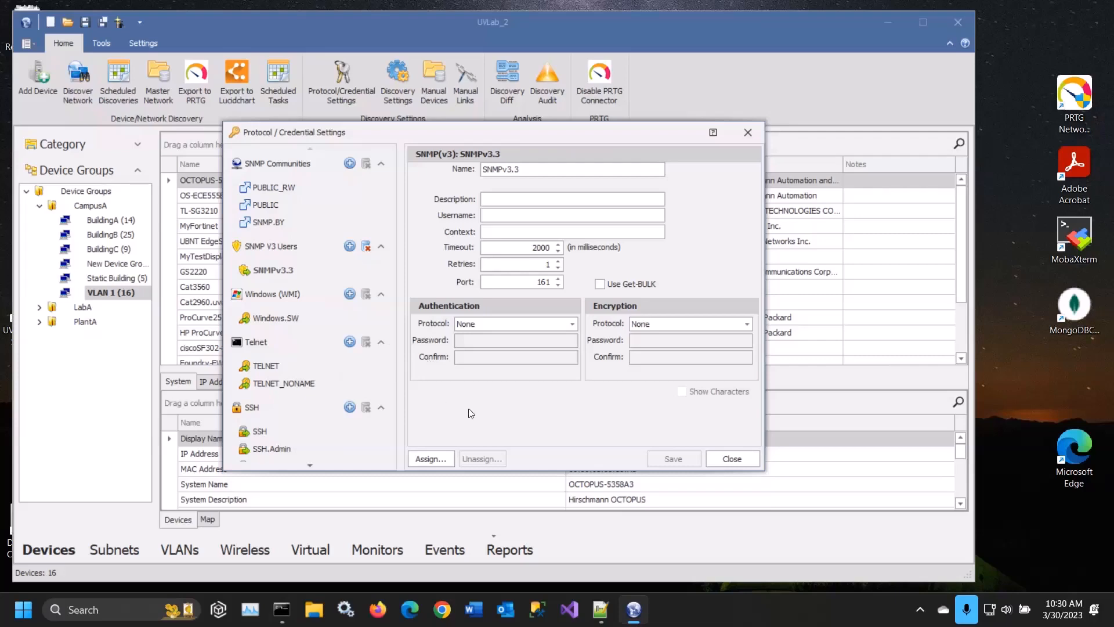
click(728, 459)
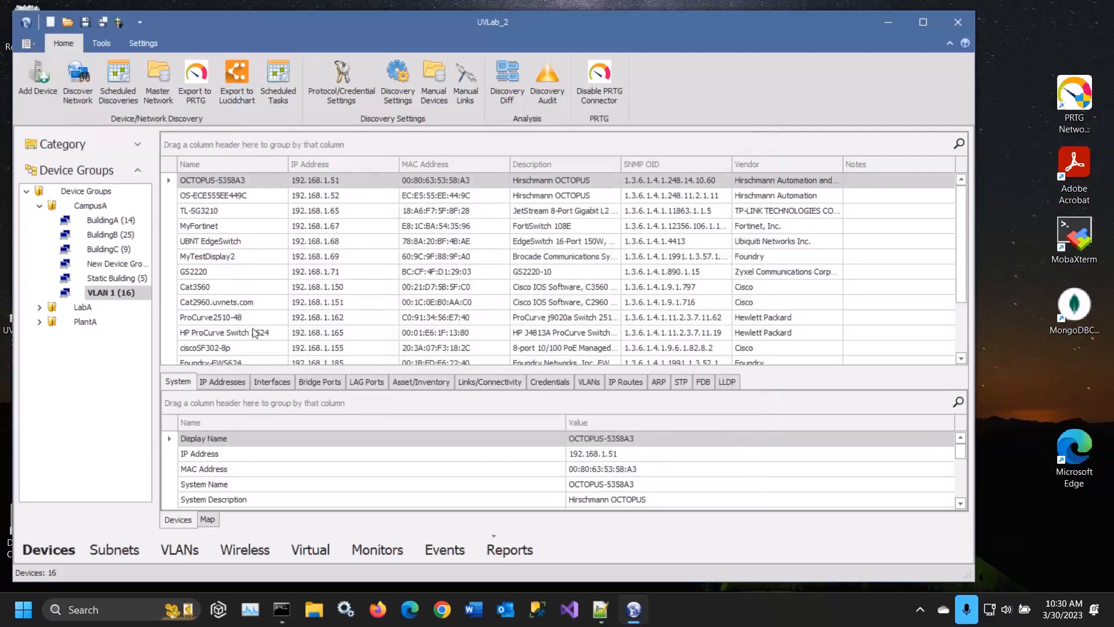
Review the device categories available for filtering the VLAN 1 device group, and cancel the group edit.
double_click(107, 293)
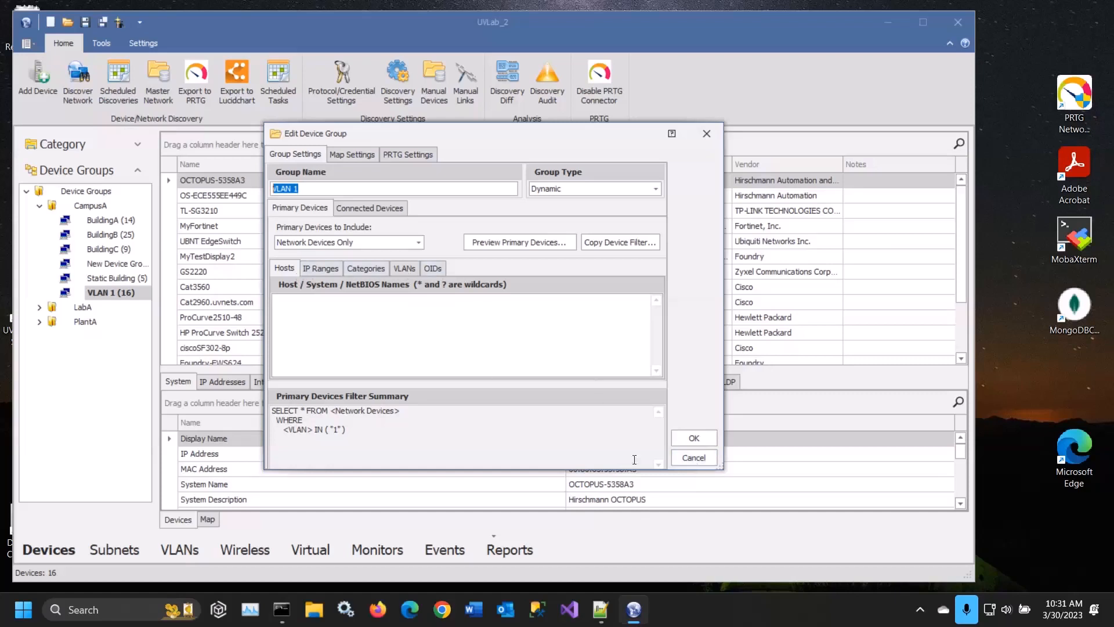
click(371, 268)
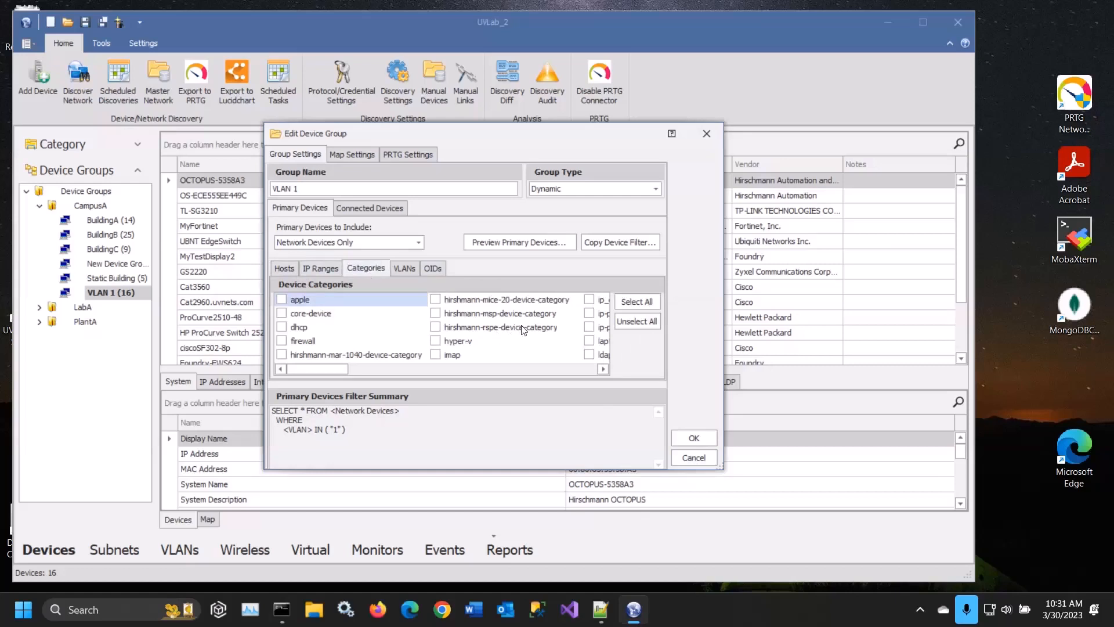
scroll(524, 329, down, 2)
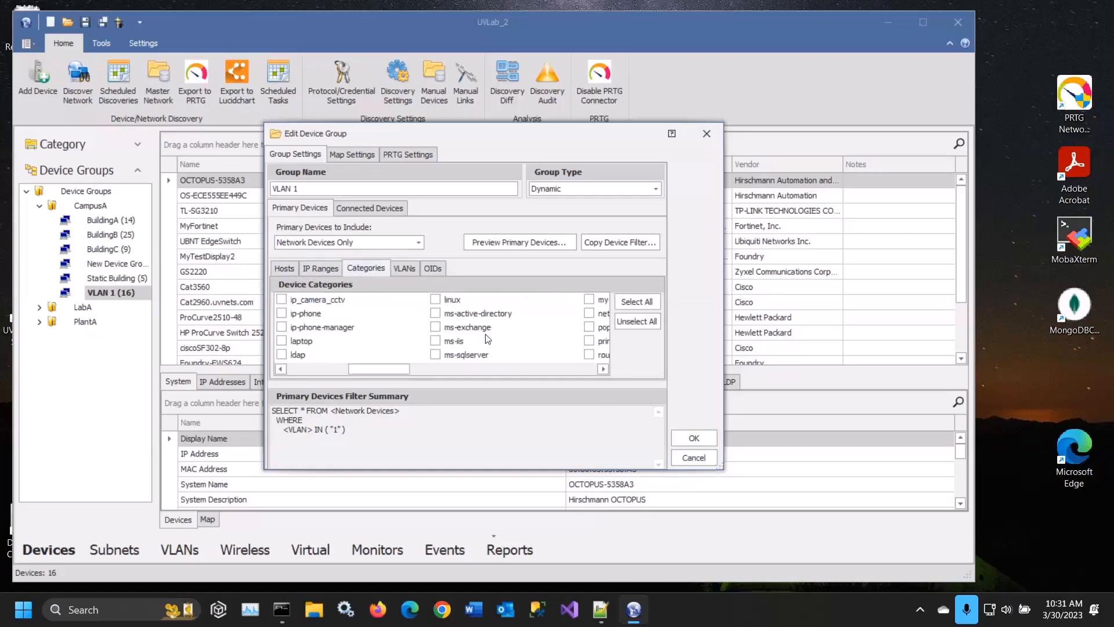
click(413, 367)
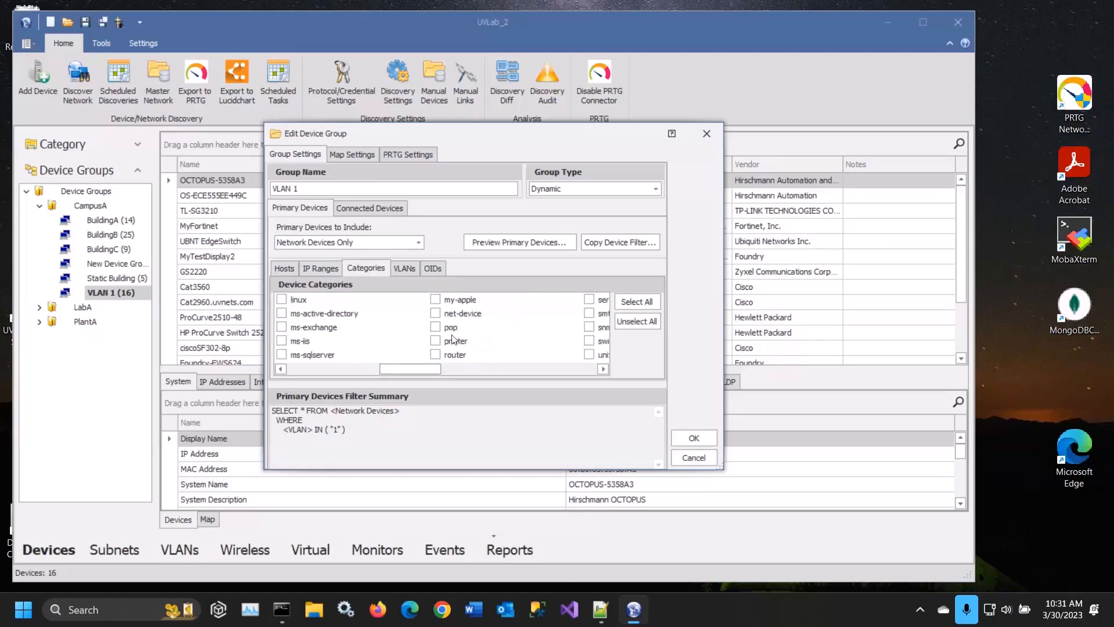
drag(426, 368, 280, 372)
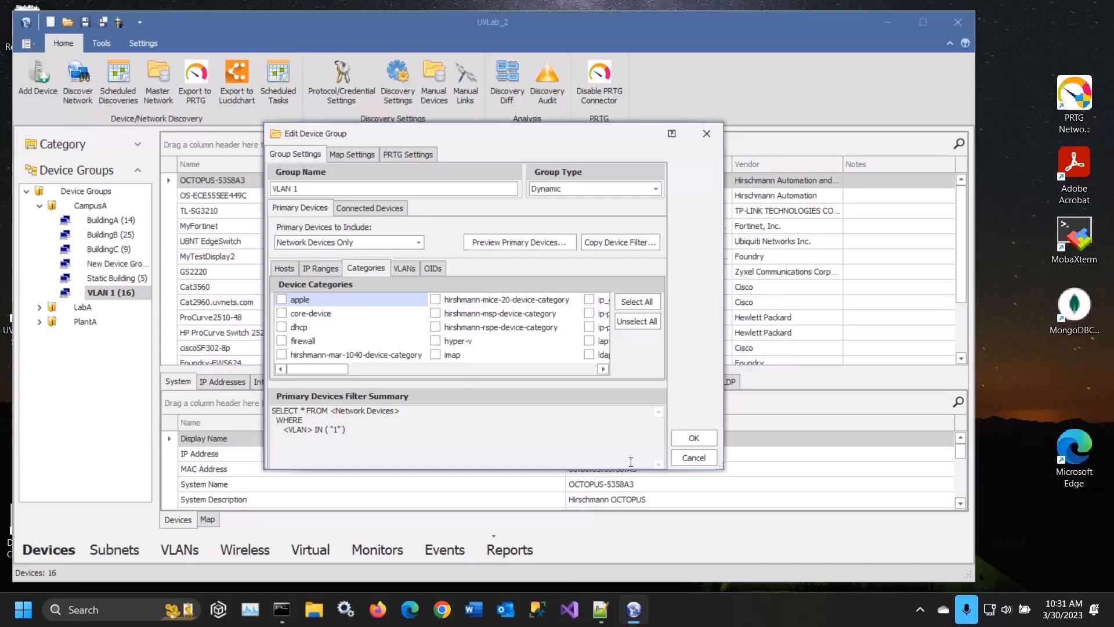
click(692, 458)
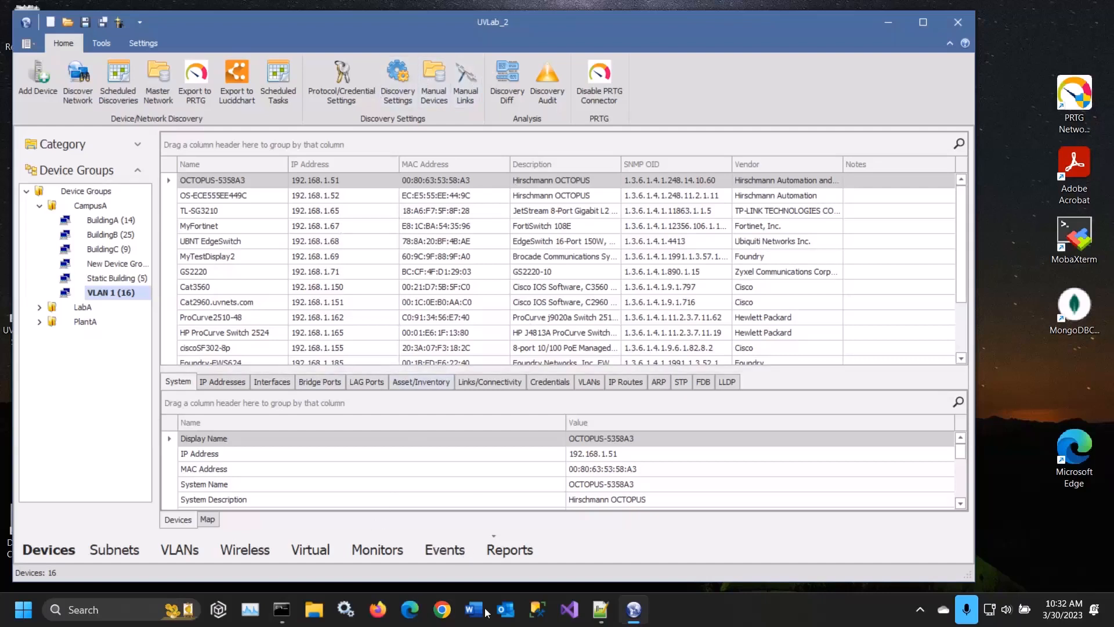
Switch to a new Chrome window and load the bookmarked UVexplorer Server login page.
right_click(452, 610)
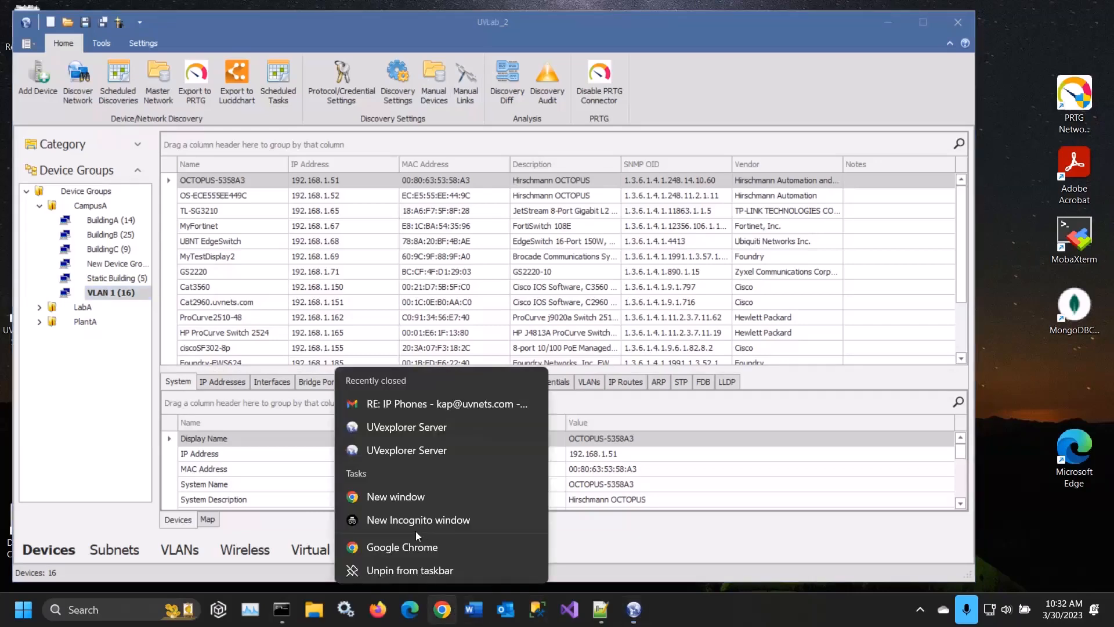
click(437, 500)
click(445, 94)
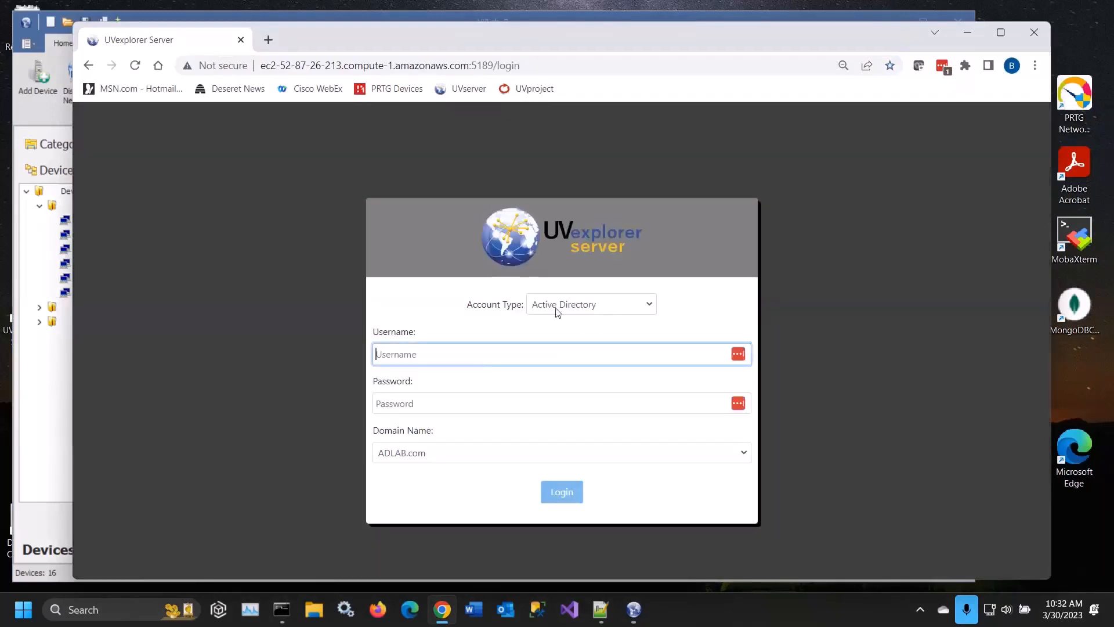
Log in to UVexplorer Server with account type UVexplorer, username admin and the account password, and decline saving the password.
click(558, 308)
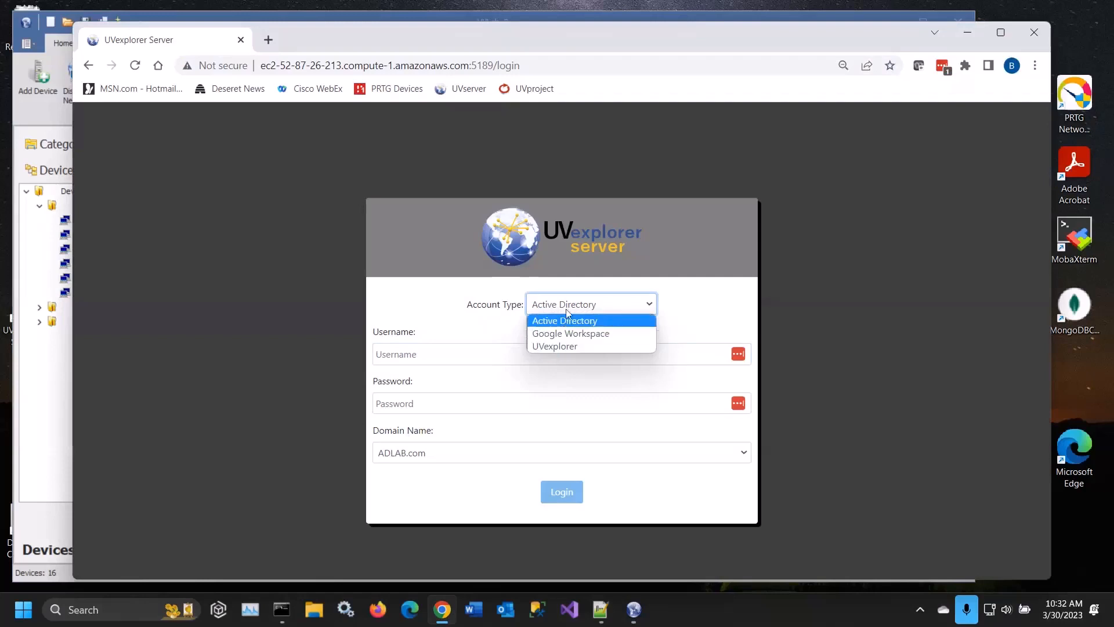
click(560, 346)
click(475, 358)
text(admin)
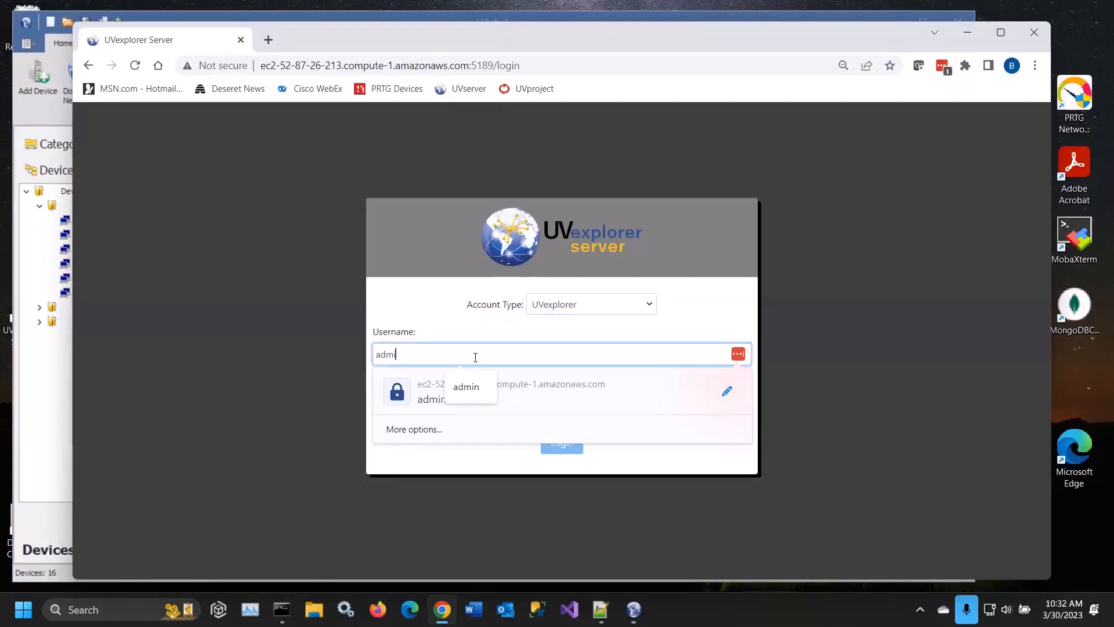
key(Tab)
text(*****)
key(Return)
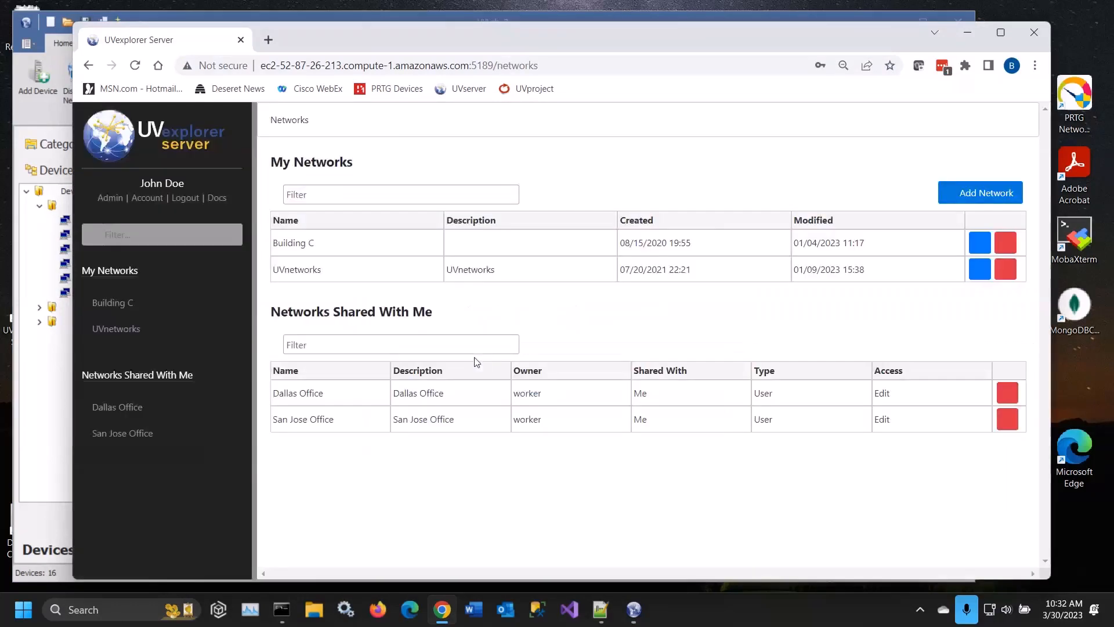
click(689, 277)
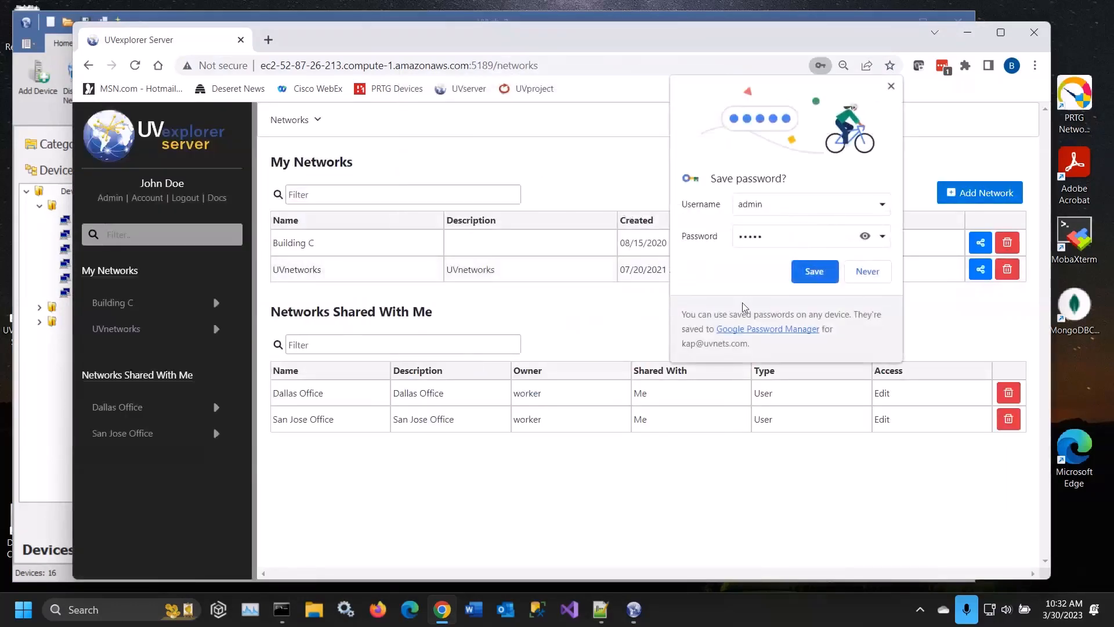
click(880, 281)
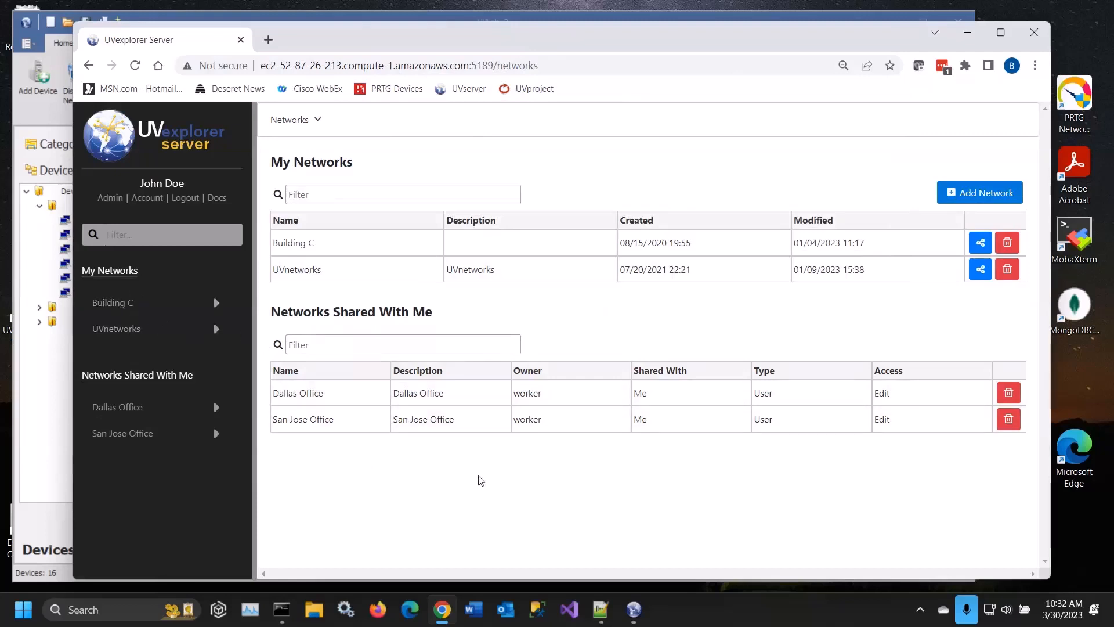
Show the UVnetworks network's devices in UVexplorer Server and close the browser window.
click(124, 334)
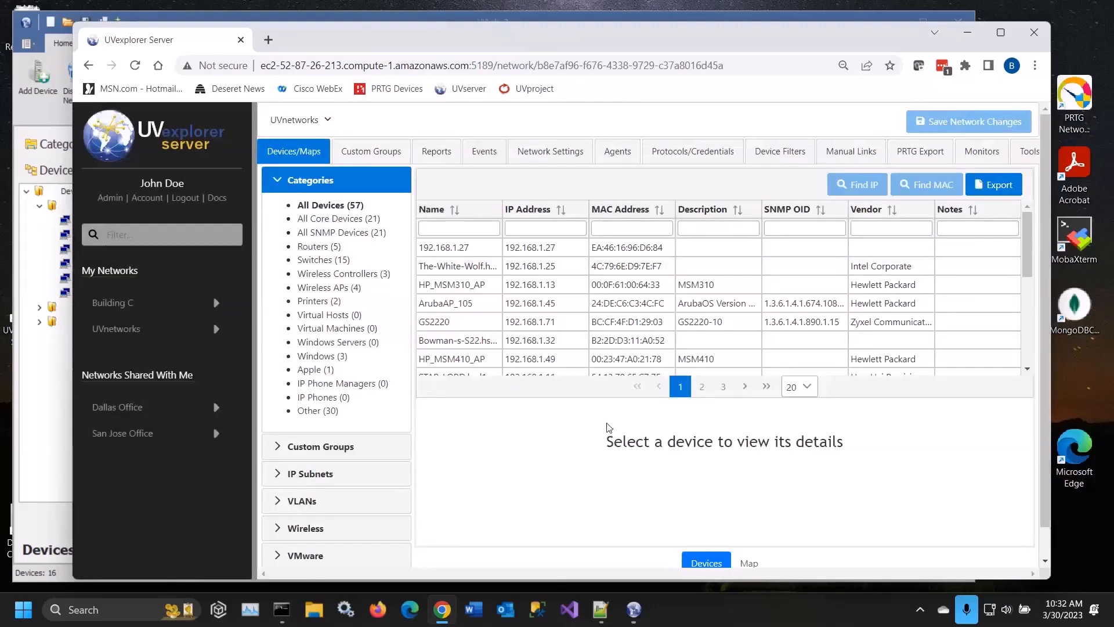
click(1033, 36)
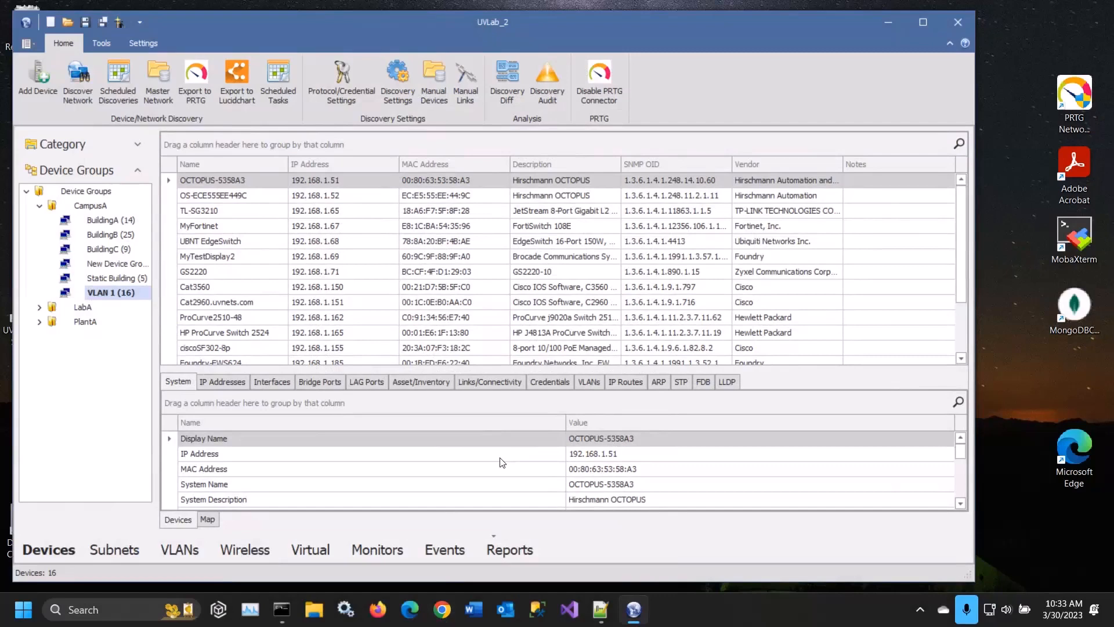
Review the settings, devices and schedule of NEW Scheduled Task, and close the scheduled tasks library without changes.
click(278, 82)
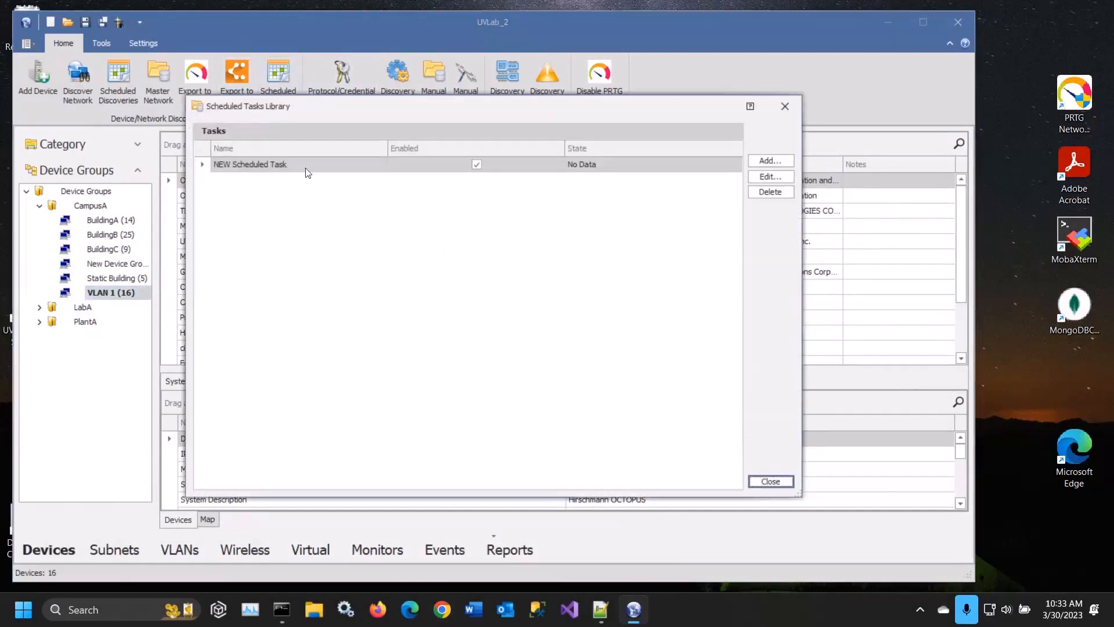
double_click(295, 164)
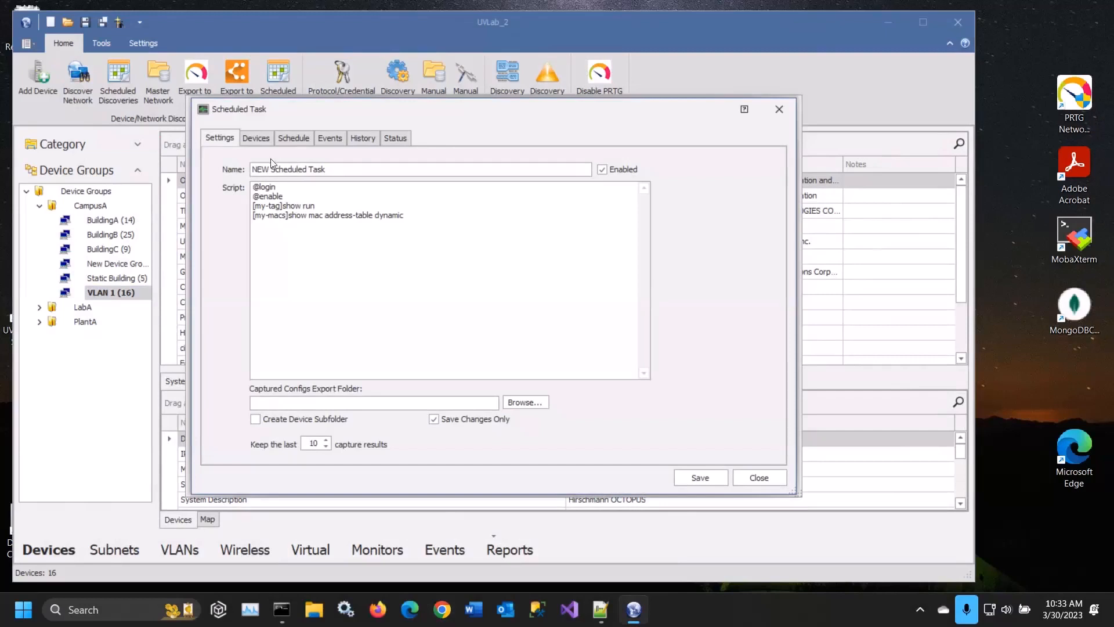
click(256, 138)
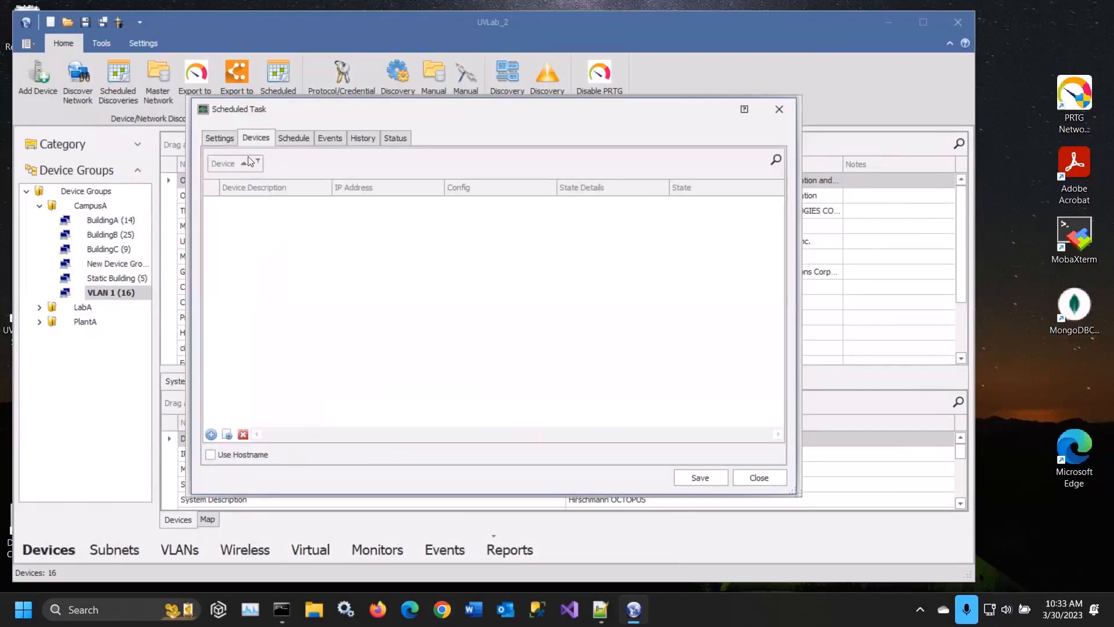
click(296, 141)
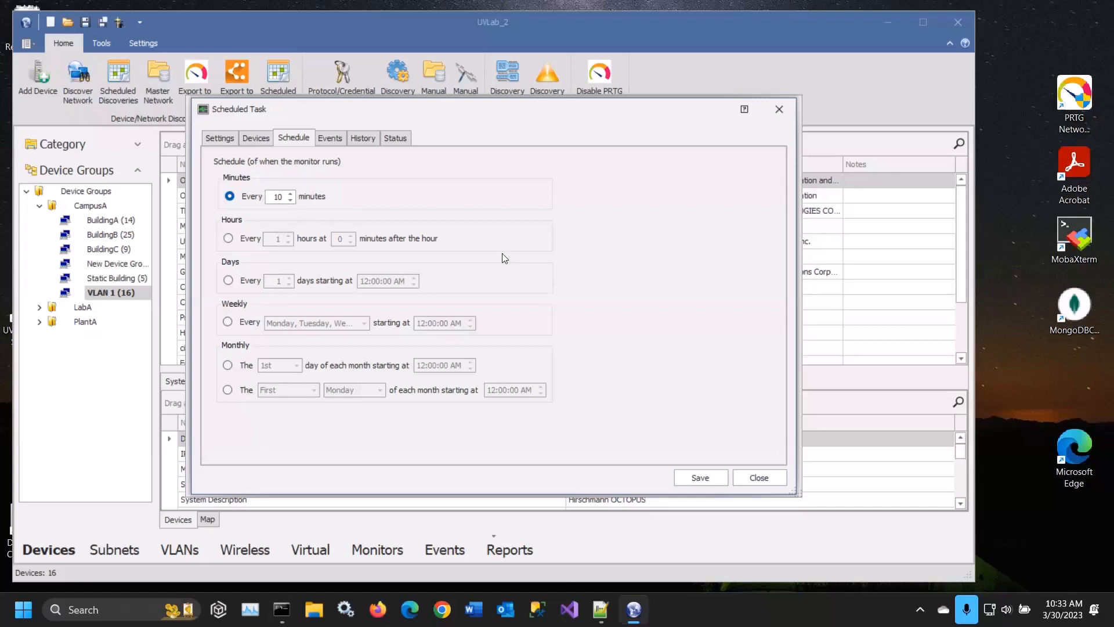
click(218, 138)
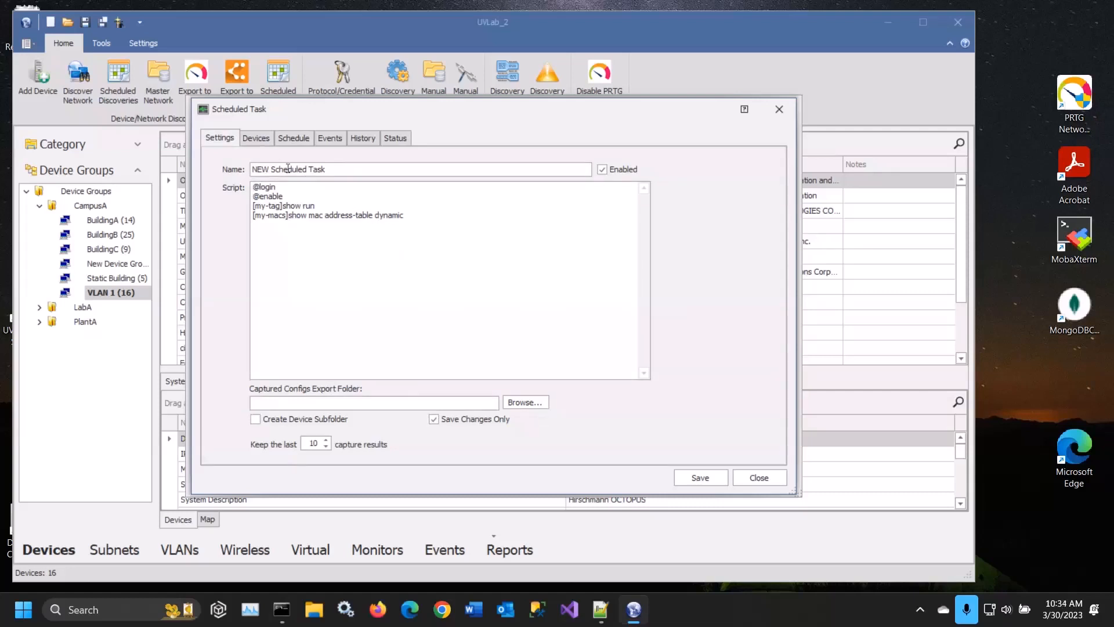
click(256, 139)
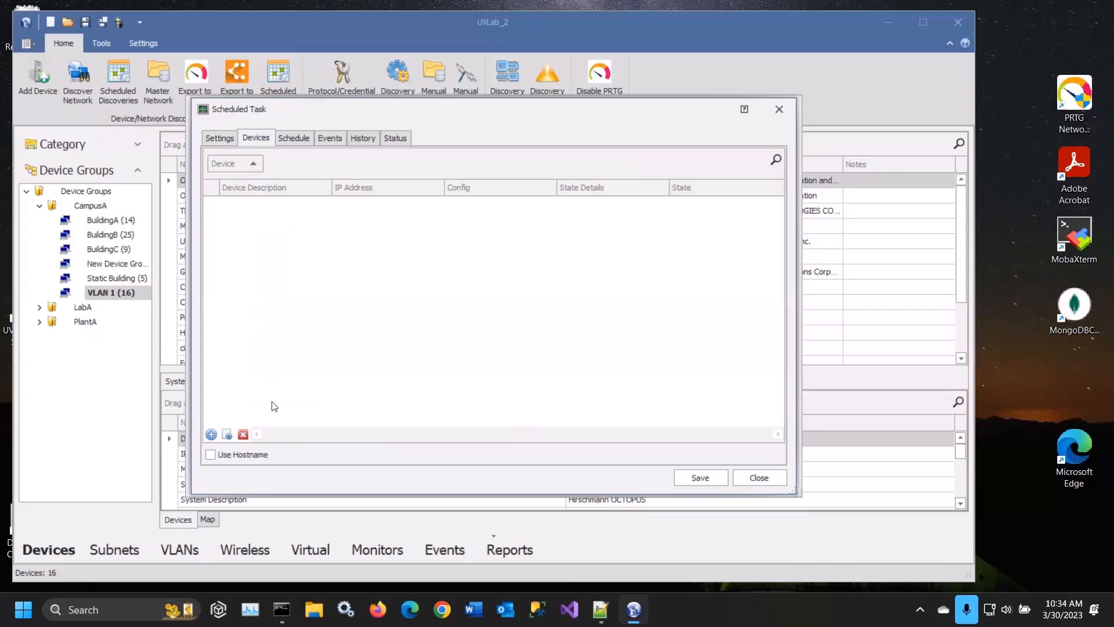
click(759, 477)
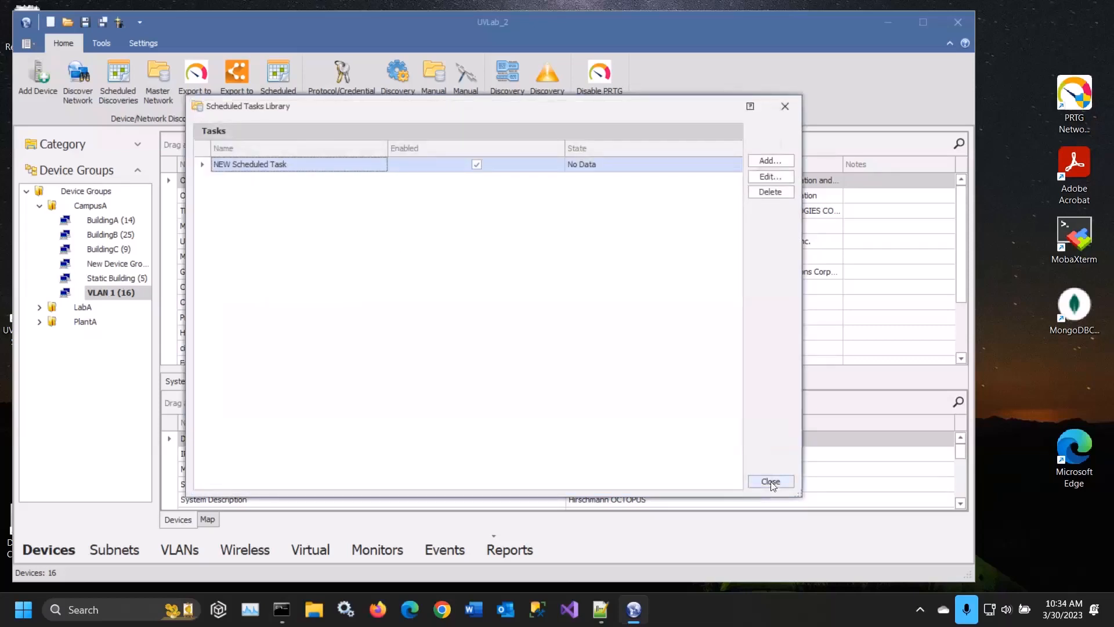
click(771, 482)
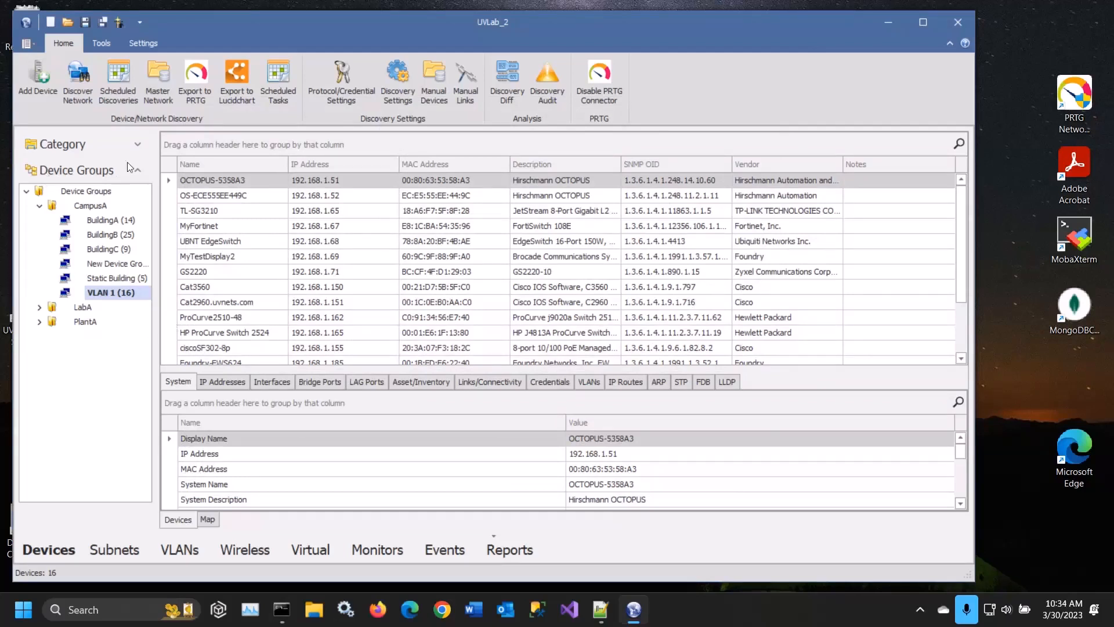
Expand the device categories, show the Switches map and inspect the port labels on its links.
click(138, 145)
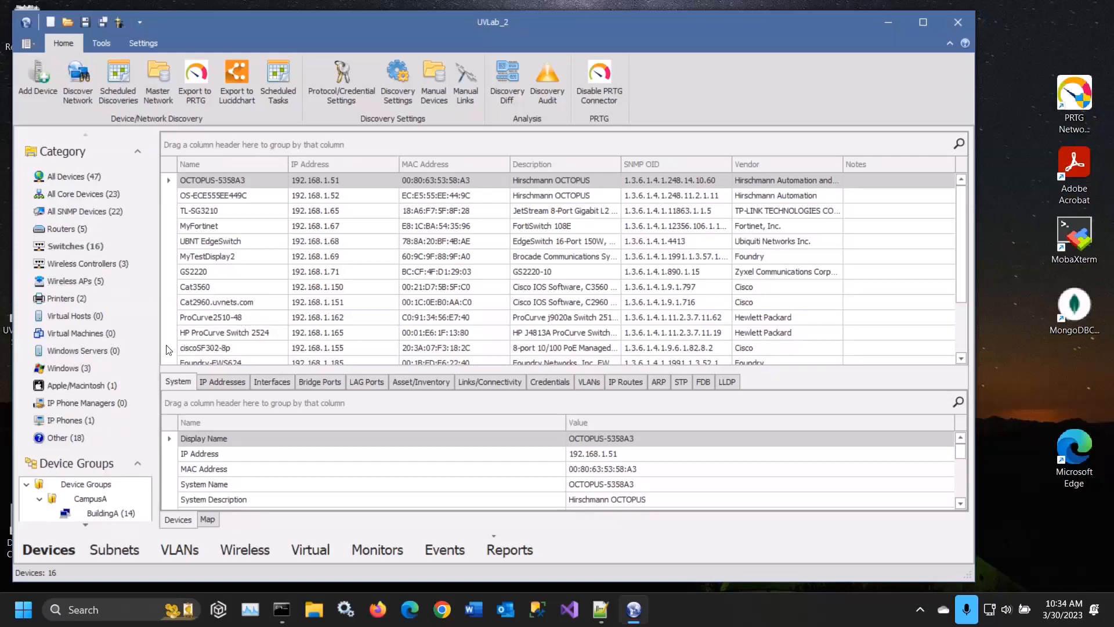
click(210, 520)
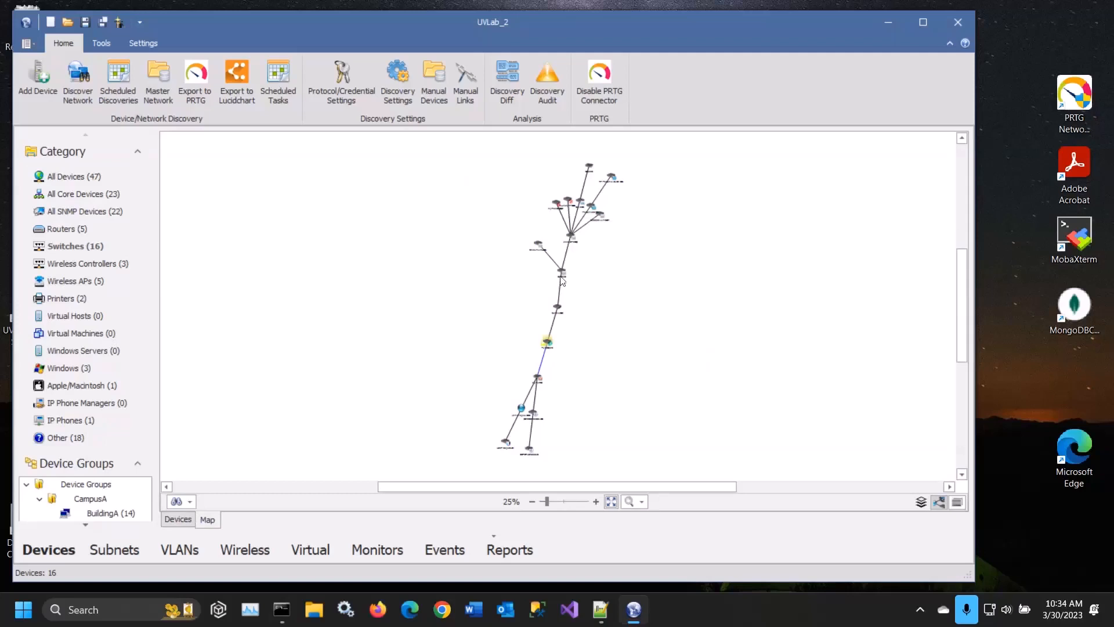
mouse_move(571, 254)
mouse_move(554, 323)
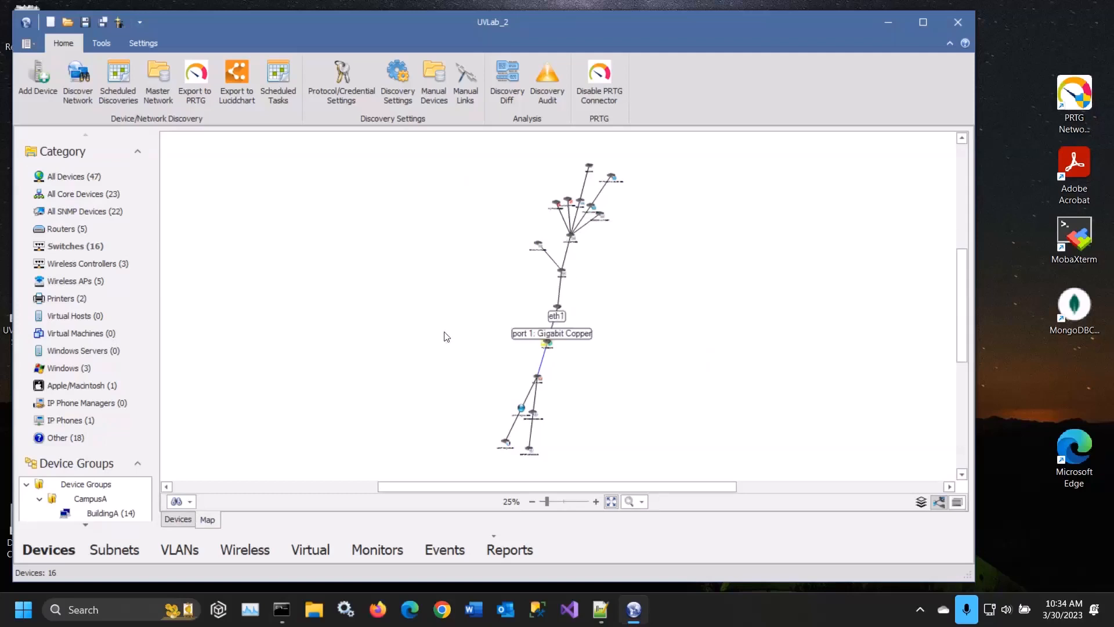
Enable Draw Link Labels in the Switches category's map settings and inspect the labelled links on the map.
double_click(360, 320)
click(288, 195)
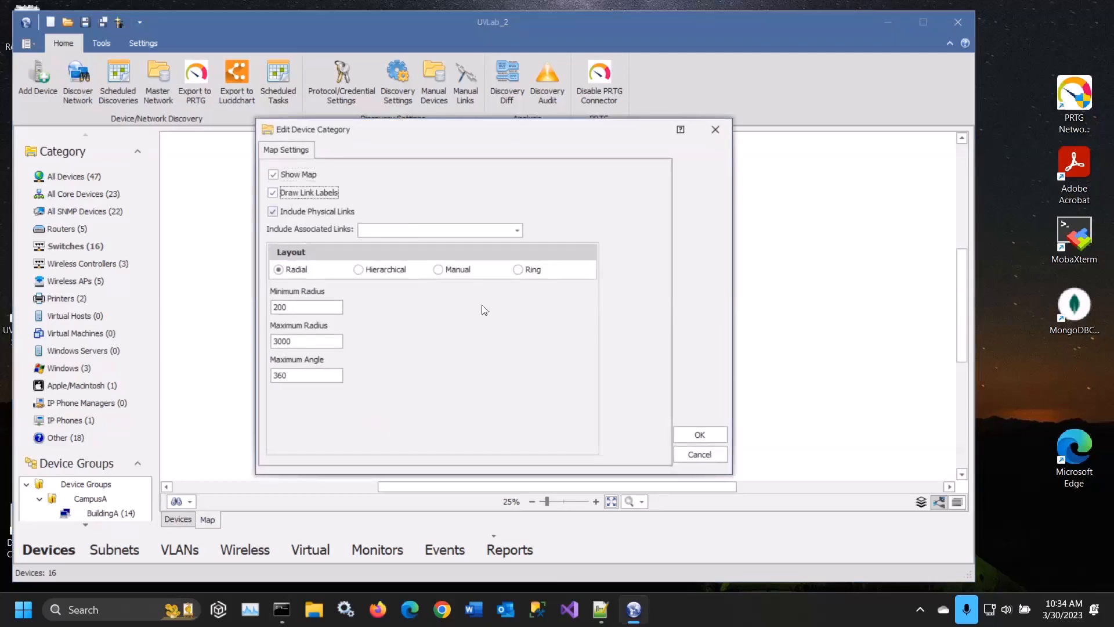
click(695, 434)
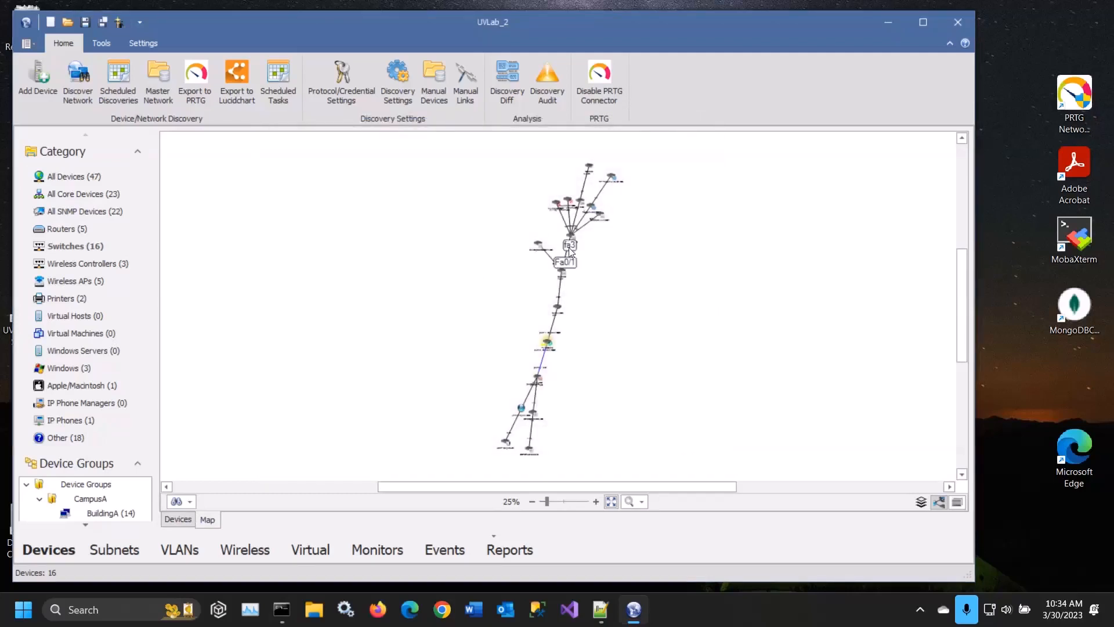
mouse_move(561, 311)
Turn off Draw Link Labels in the Switches category's map settings.
double_click(368, 345)
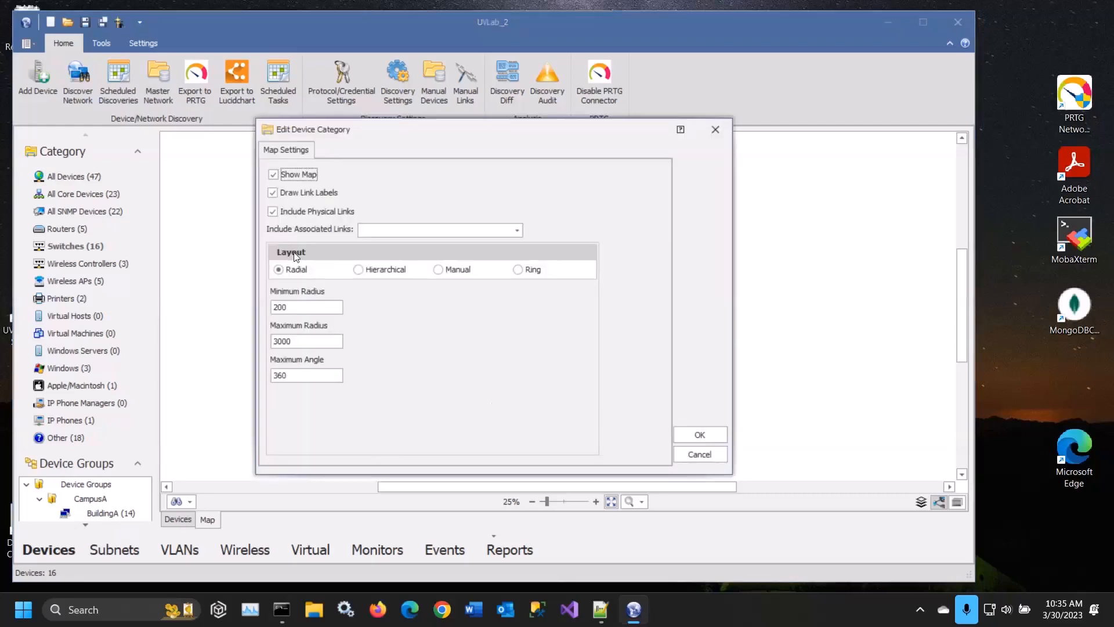
click(272, 192)
click(700, 434)
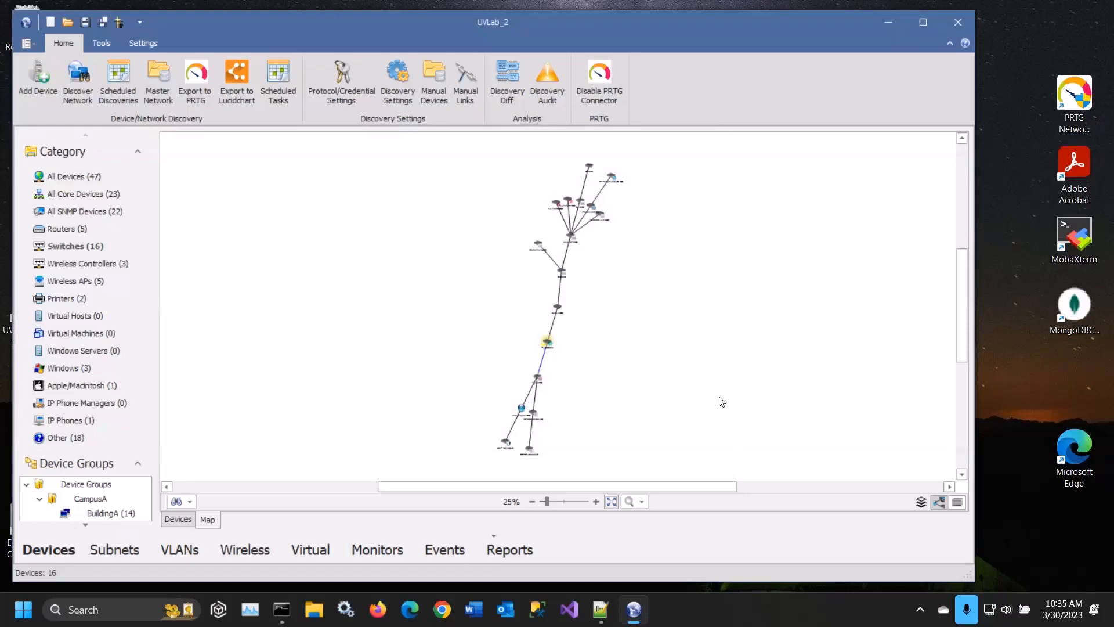
Open the Asset/Inventory report to examine the details collected for the discovered devices.
click(522, 550)
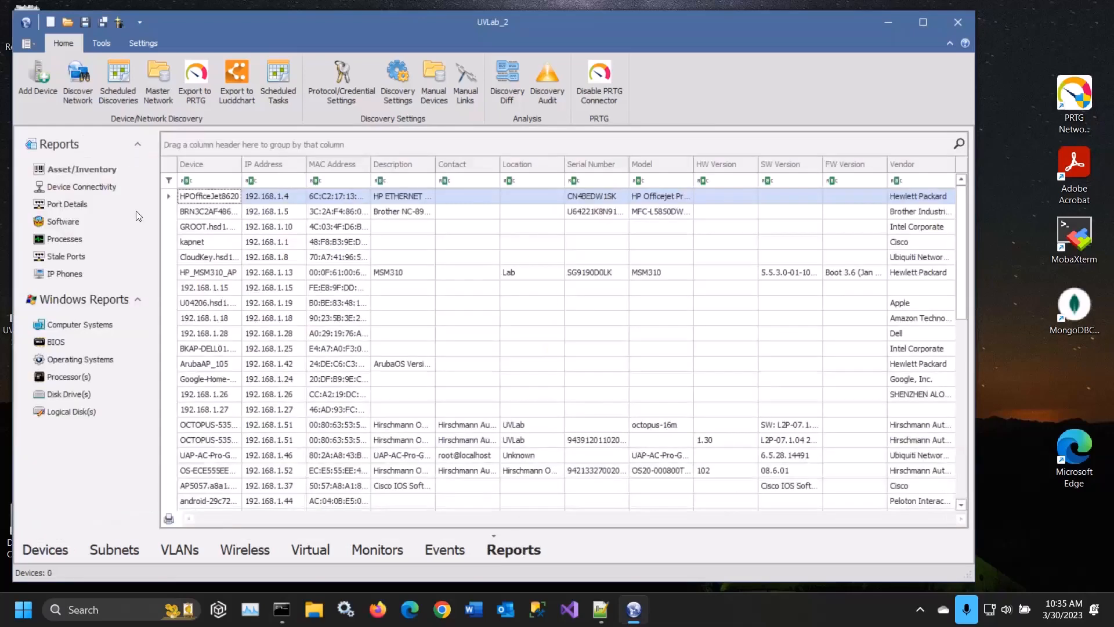
click(79, 170)
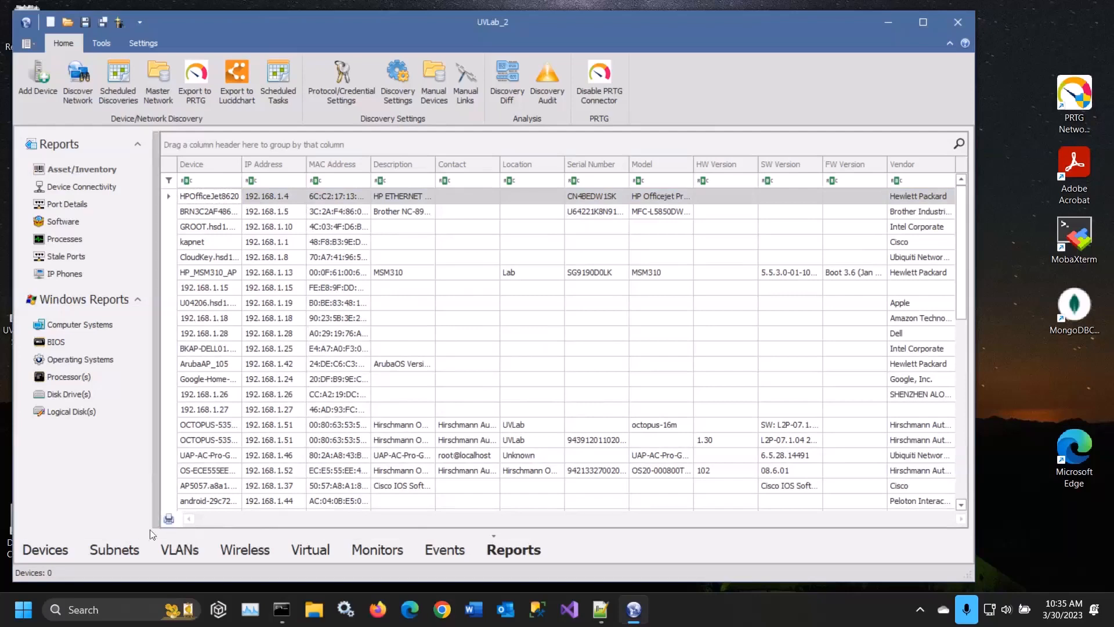
Return to the device list of the Switches category and adjust the height of the device details pane.
click(46, 549)
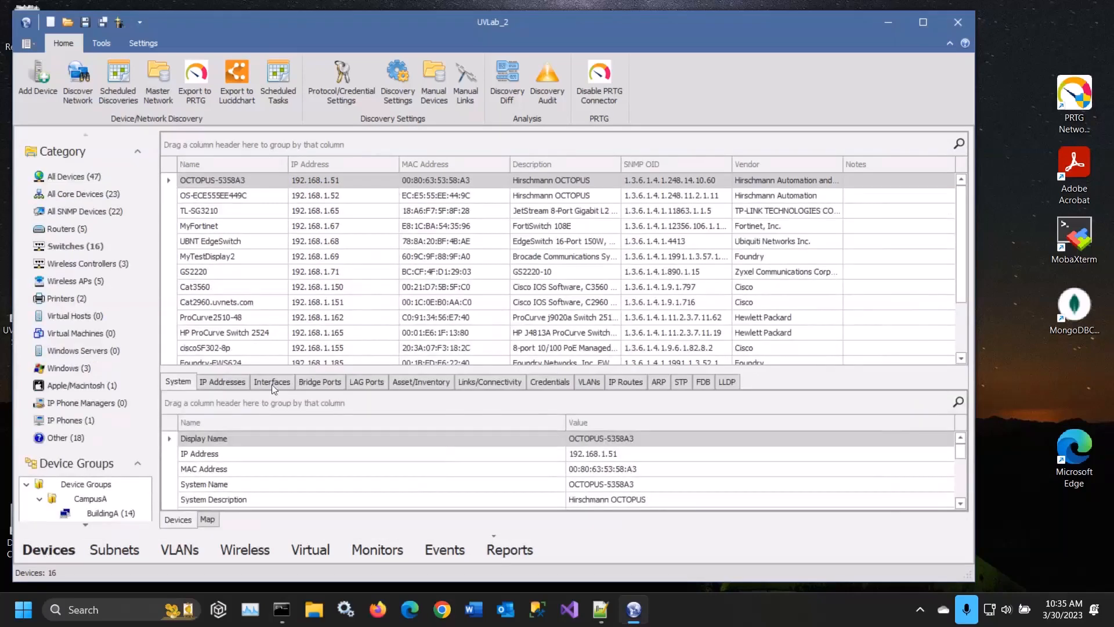
drag(300, 367, 276, 326)
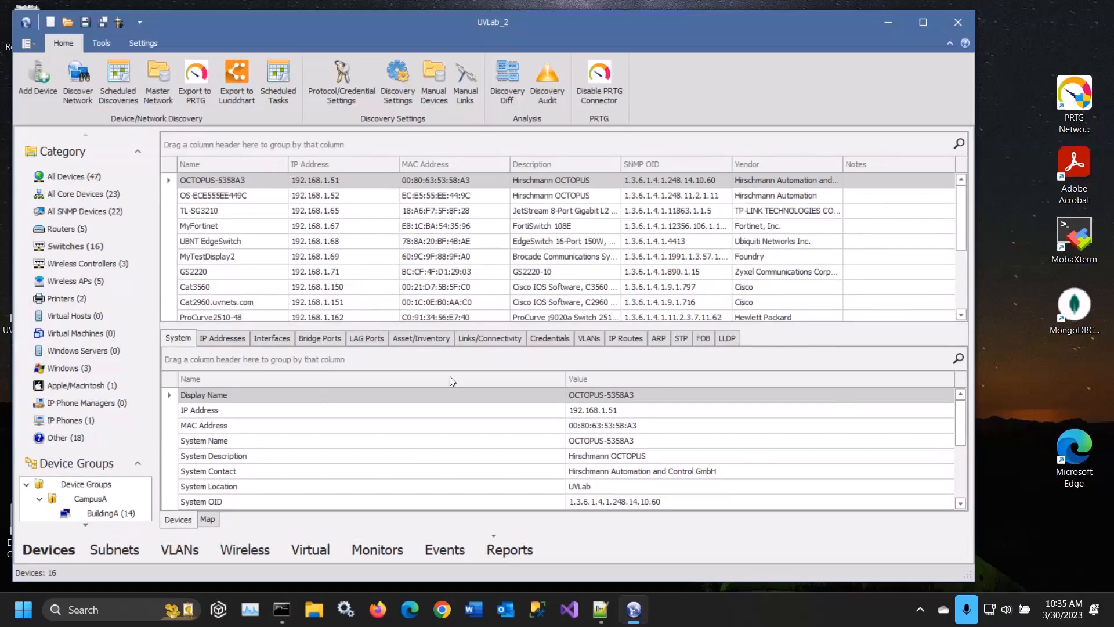
drag(513, 326, 483, 375)
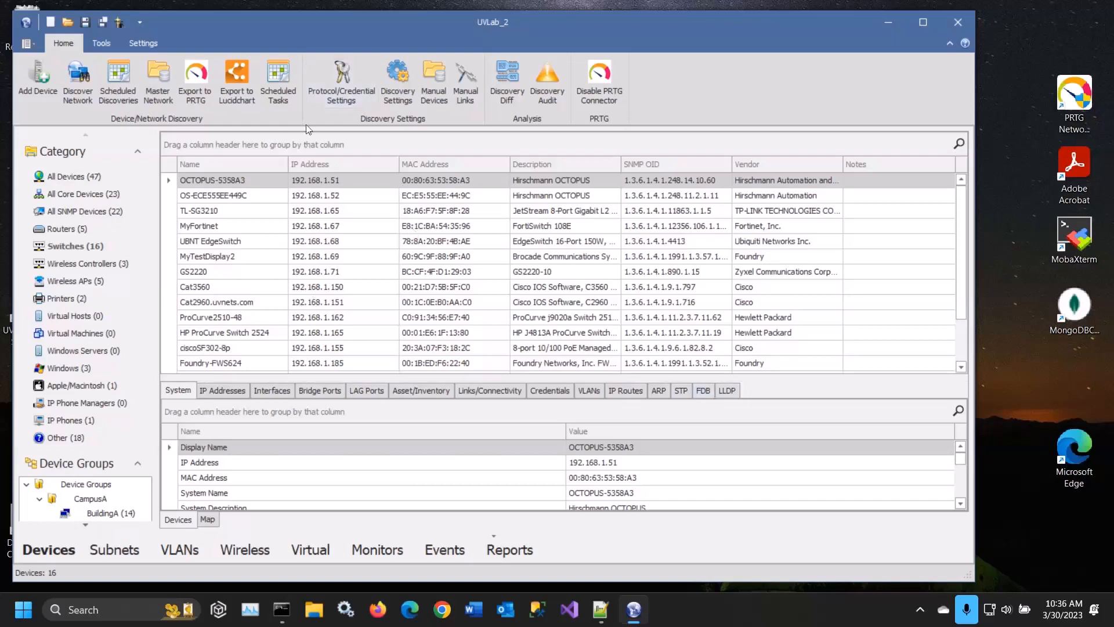
Glance at the protocol and credential settings, and view the devices in the Wireless Controllers and Wireless APs categories.
click(335, 96)
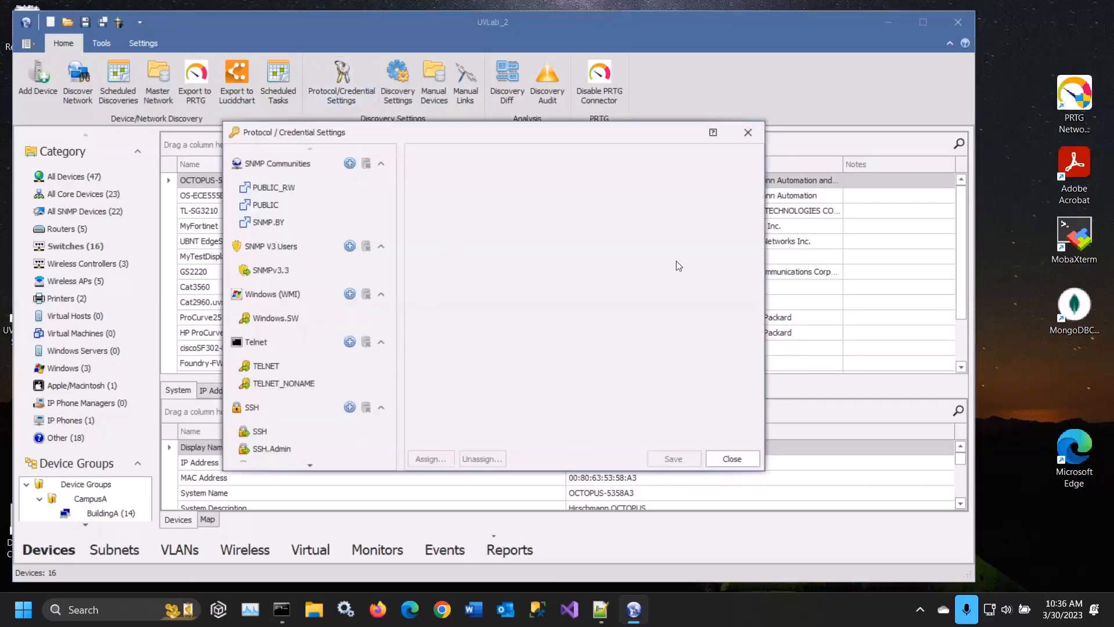
click(748, 132)
click(87, 263)
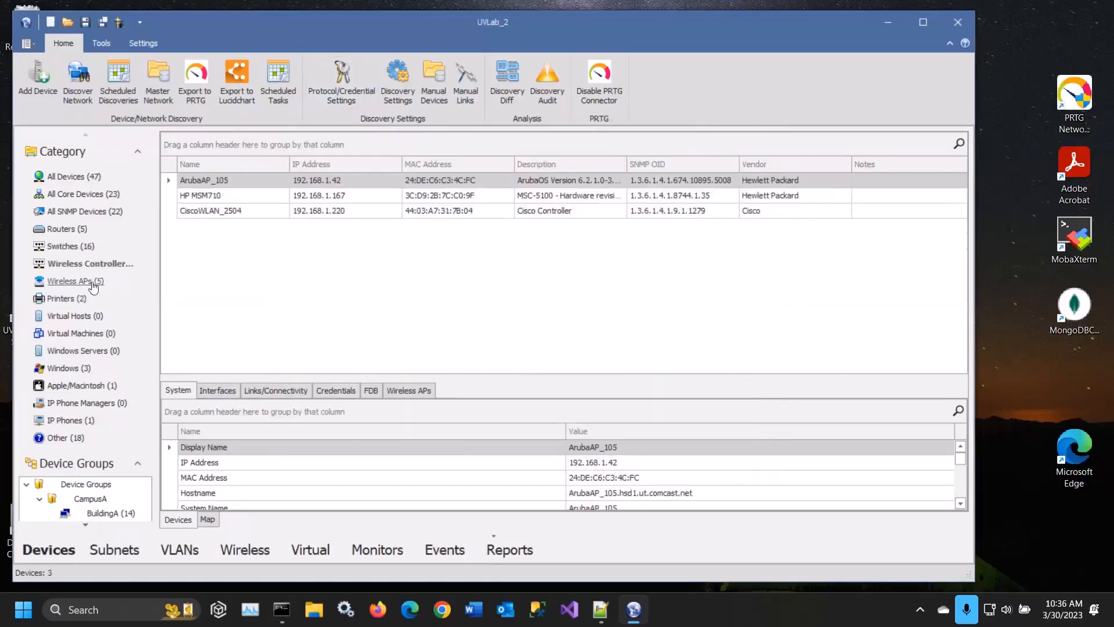
click(93, 282)
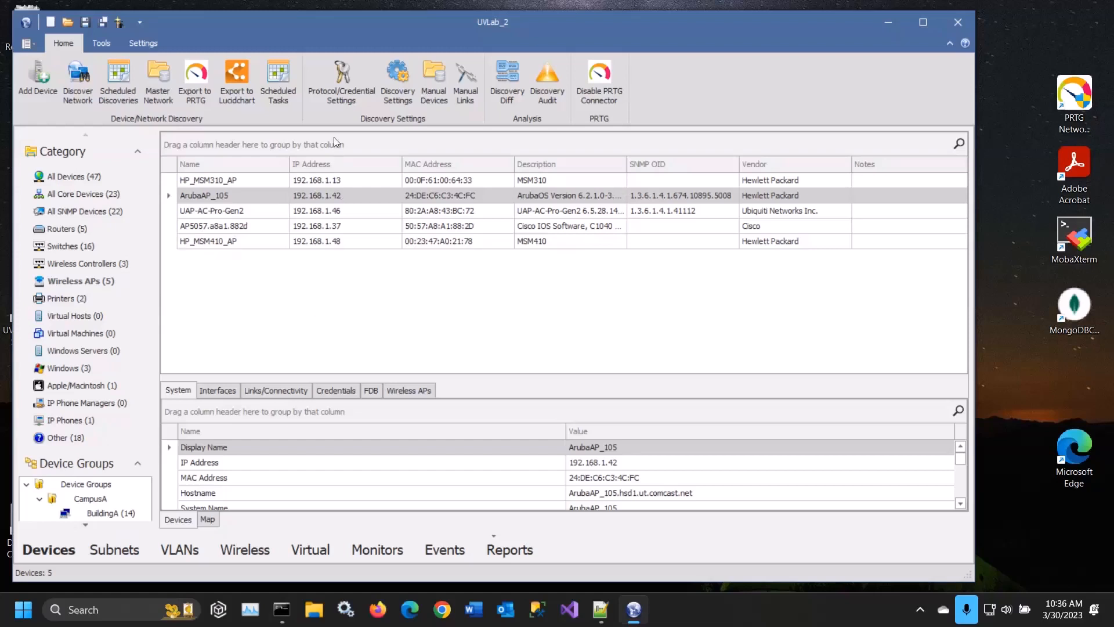
Review the HTTP_Ubiquity web credential and its IP scope in the protocol and credential settings, and close them without changes.
click(342, 98)
scroll(323, 380, down, 5)
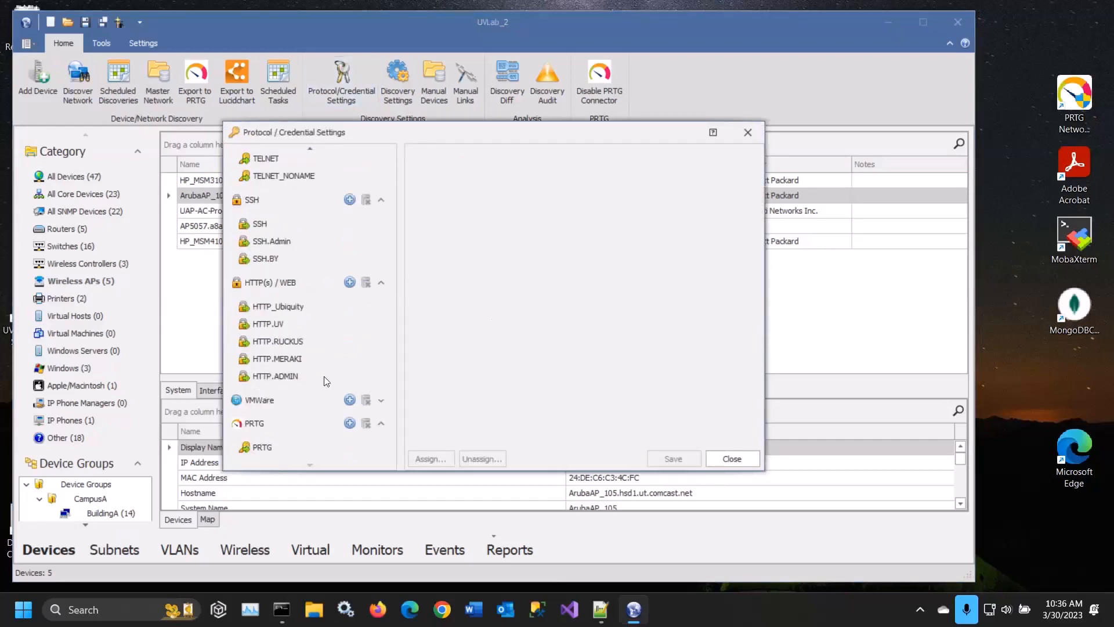
click(276, 307)
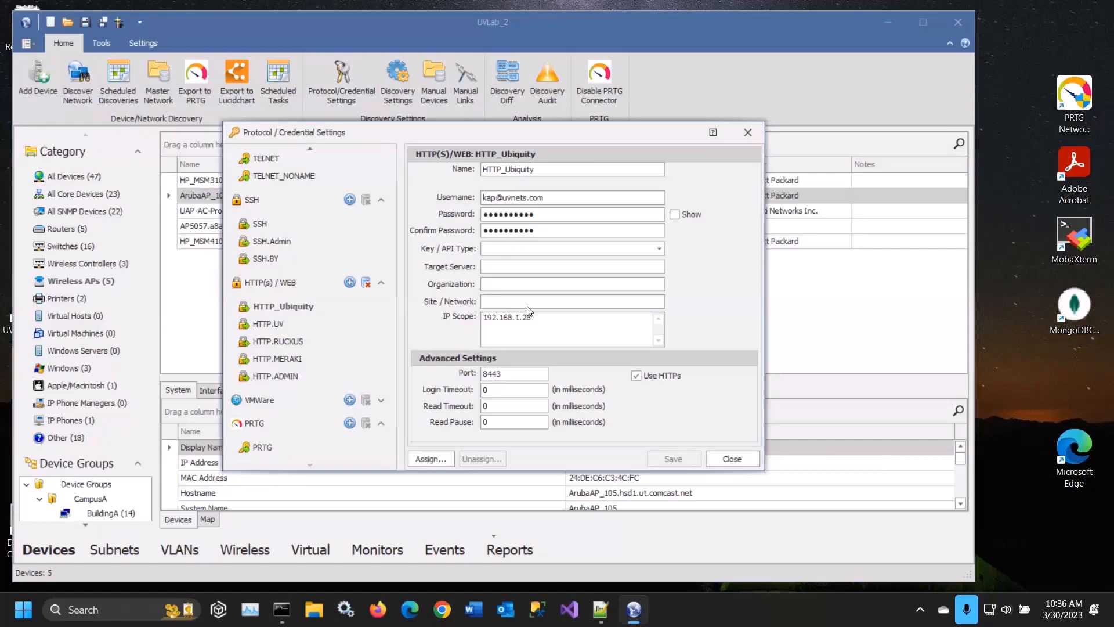
drag(548, 319, 415, 355)
click(730, 460)
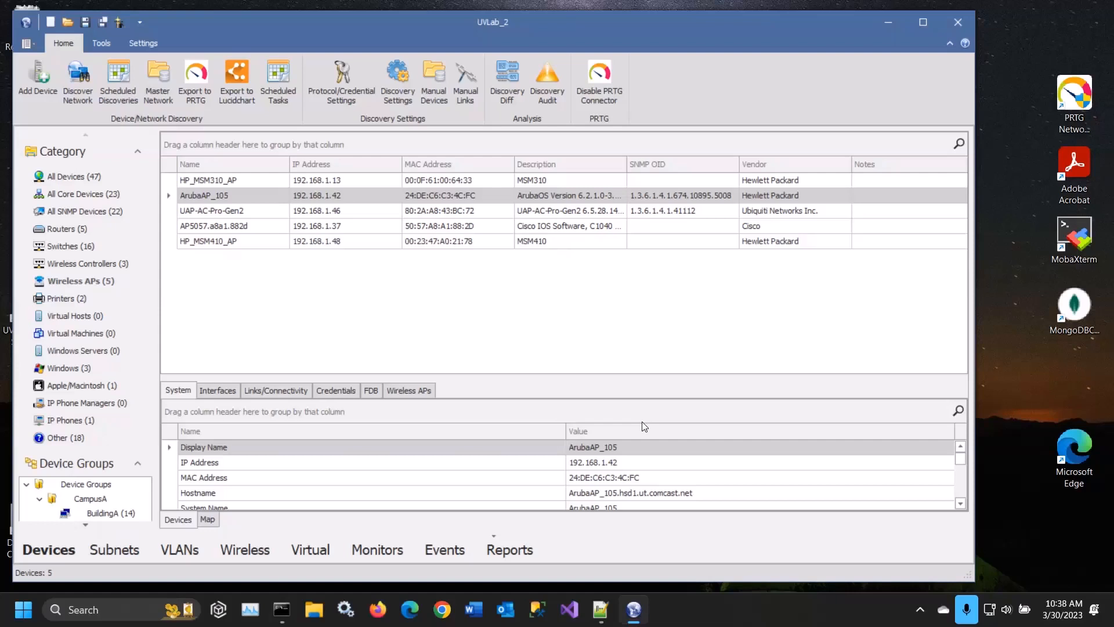
Look over the list of HTTP(s)/WEB credentials in the protocol and credential settings again, and close the settings.
click(334, 77)
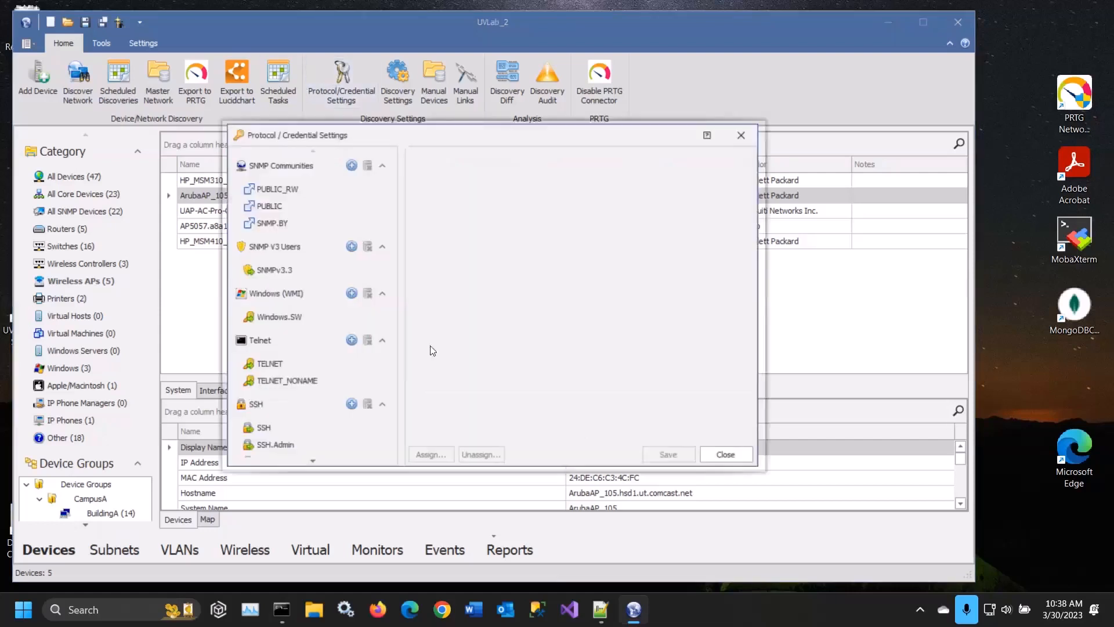
scroll(339, 380, down, 4)
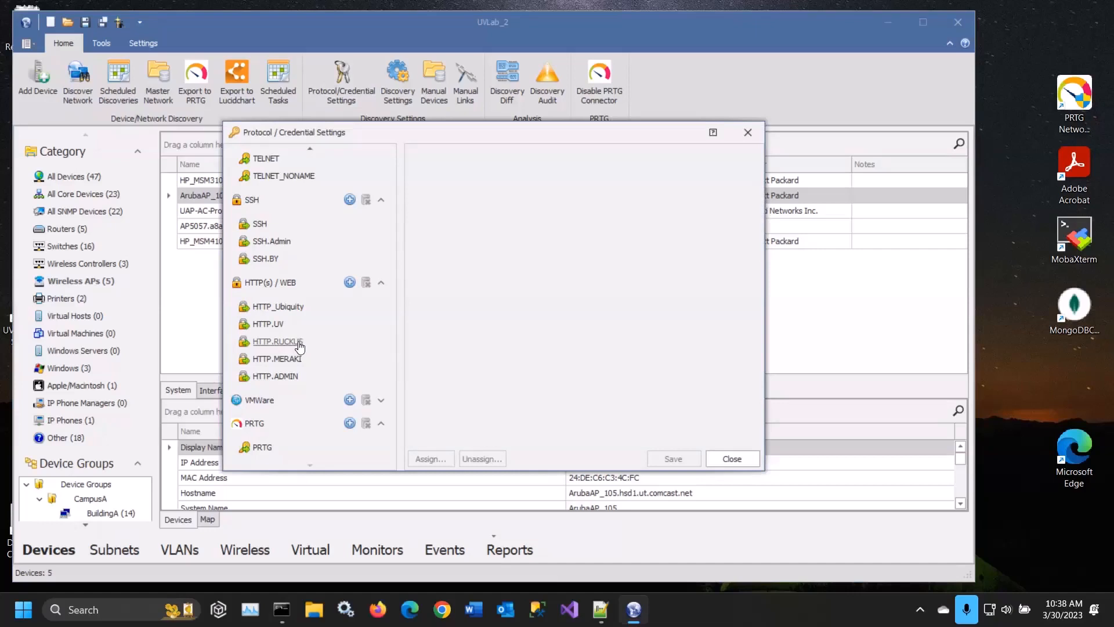
click(722, 460)
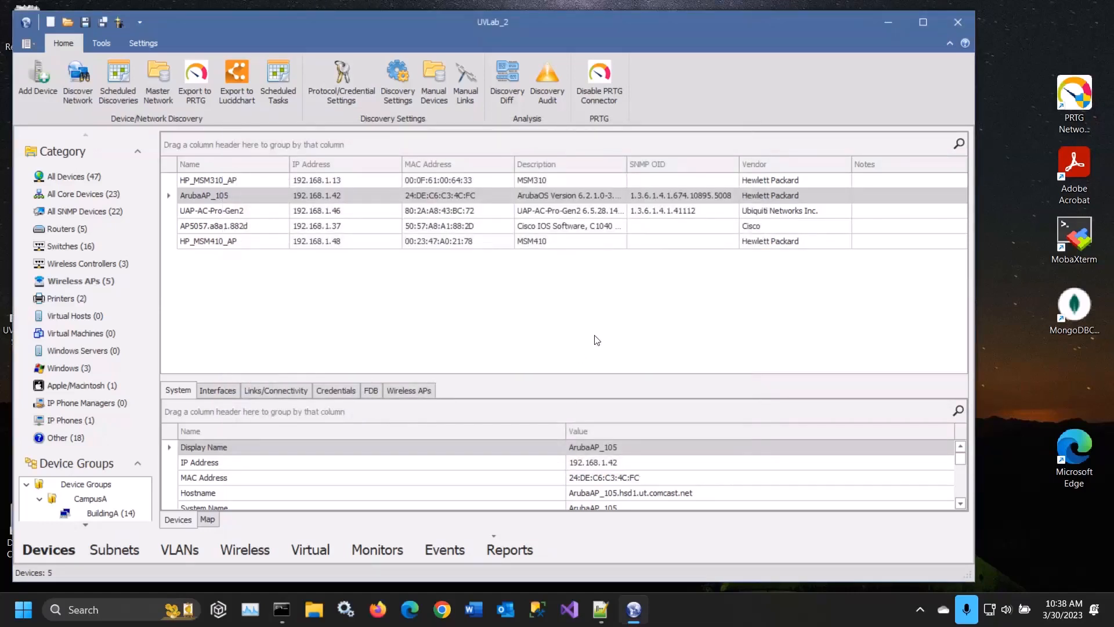